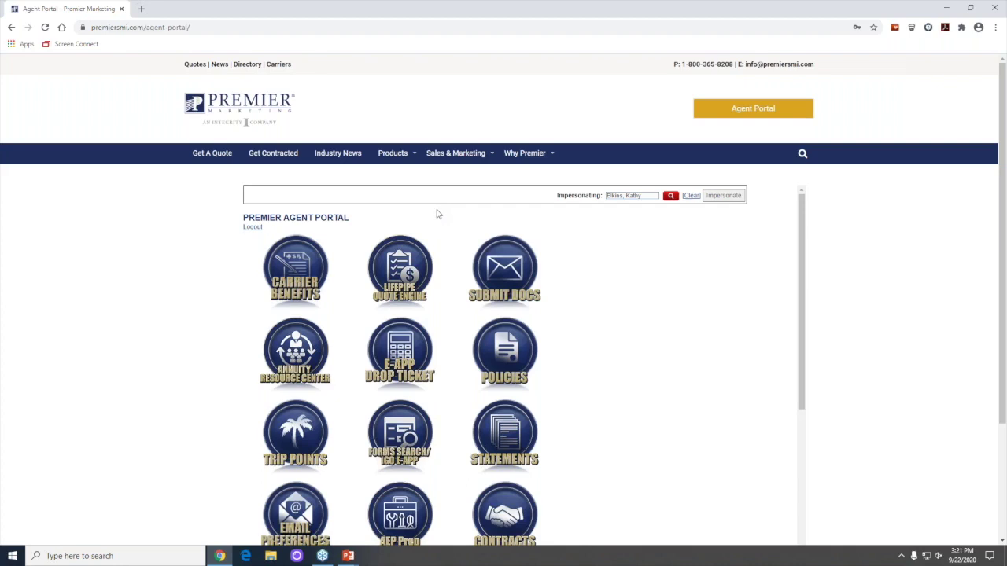
# Open the LifePipe Quote Engine from the Premier agent portal
pyautogui.scroll(-1, 439, 212)
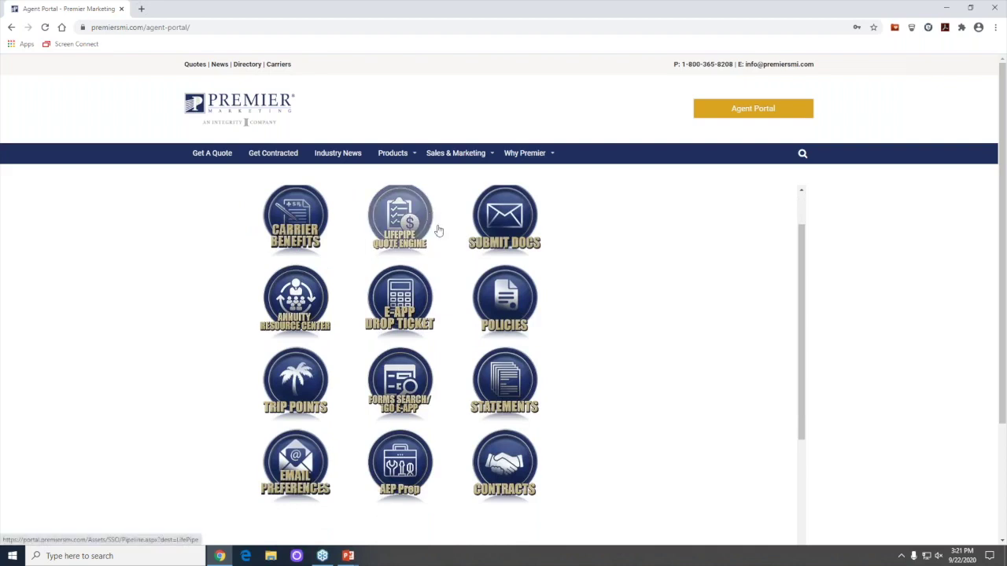
pyautogui.scroll(1, 446, 237)
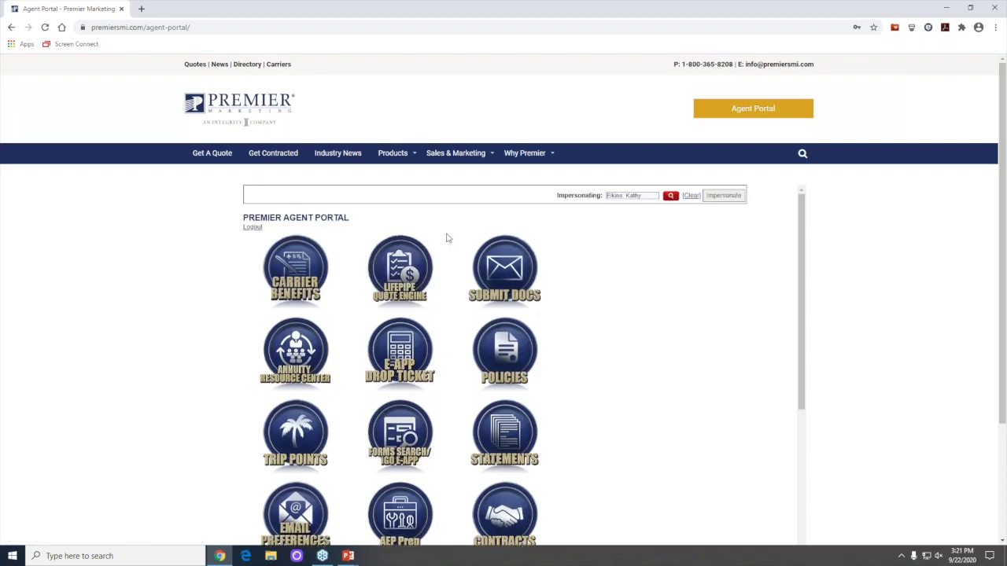
pyautogui.scroll(-1, 445, 237)
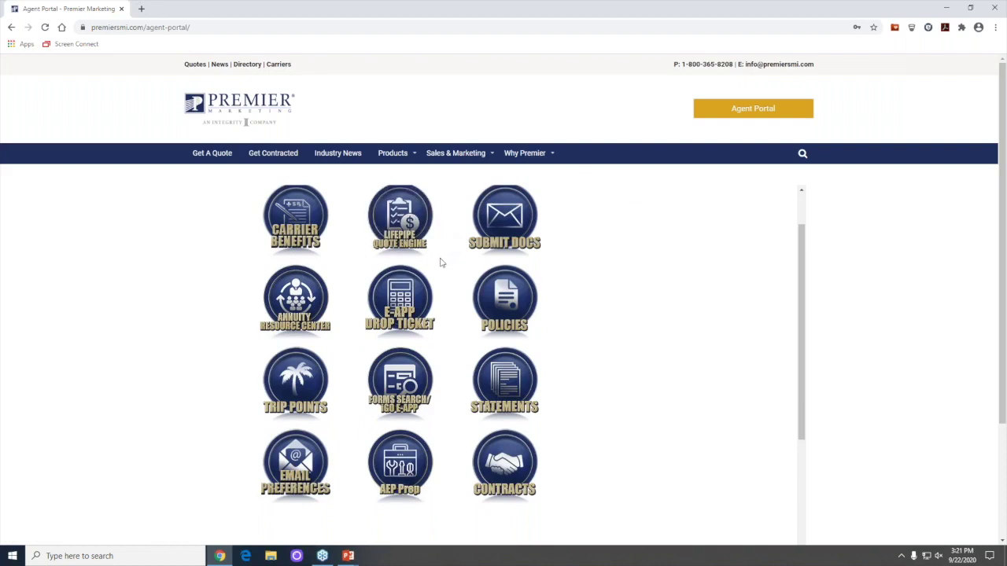
pyautogui.click(403, 222)
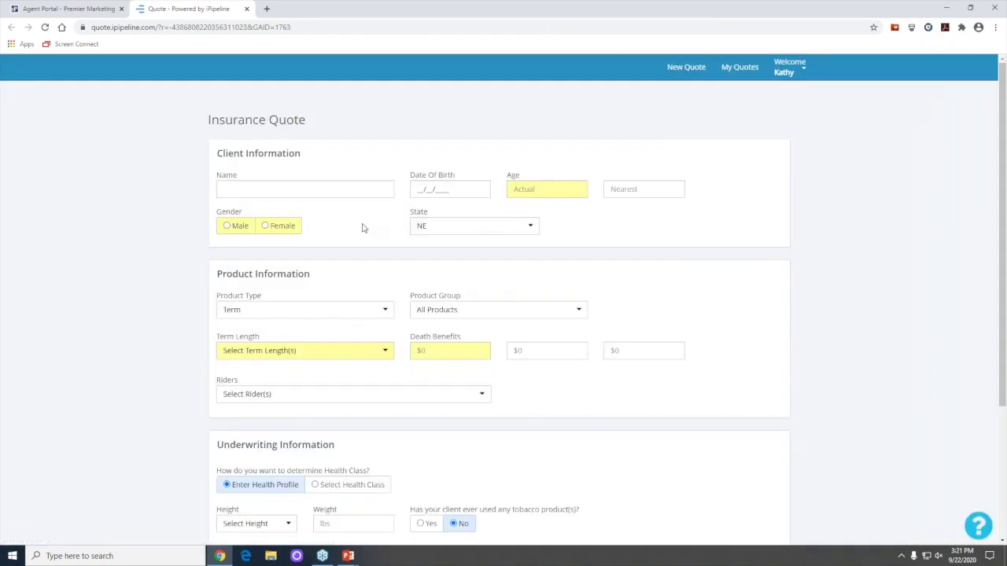
# Enter "Sample client" as the client's name and fill in the date of birth
pyautogui.click(248, 192)
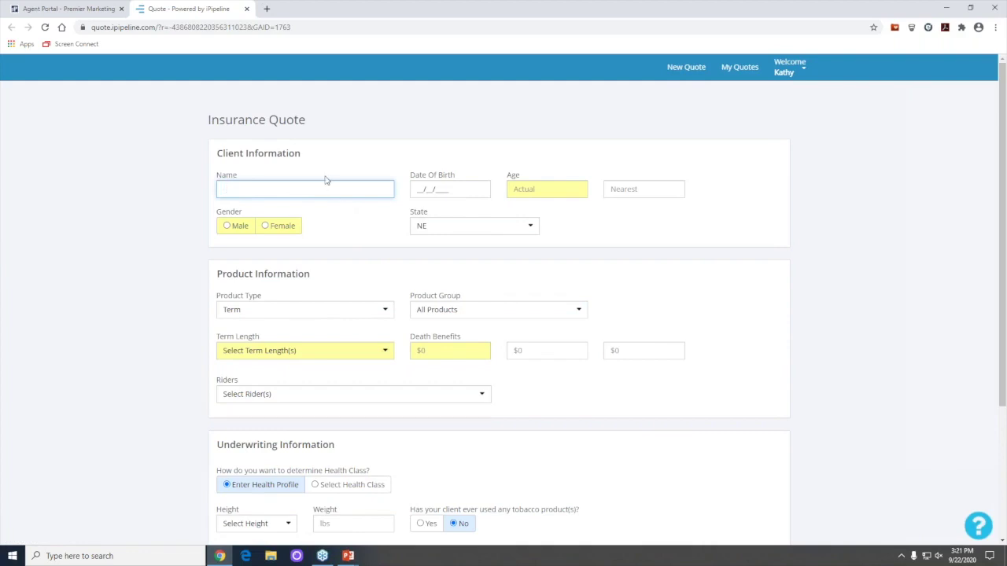
pyautogui.write('Sampler client')
pyautogui.click(414, 190)
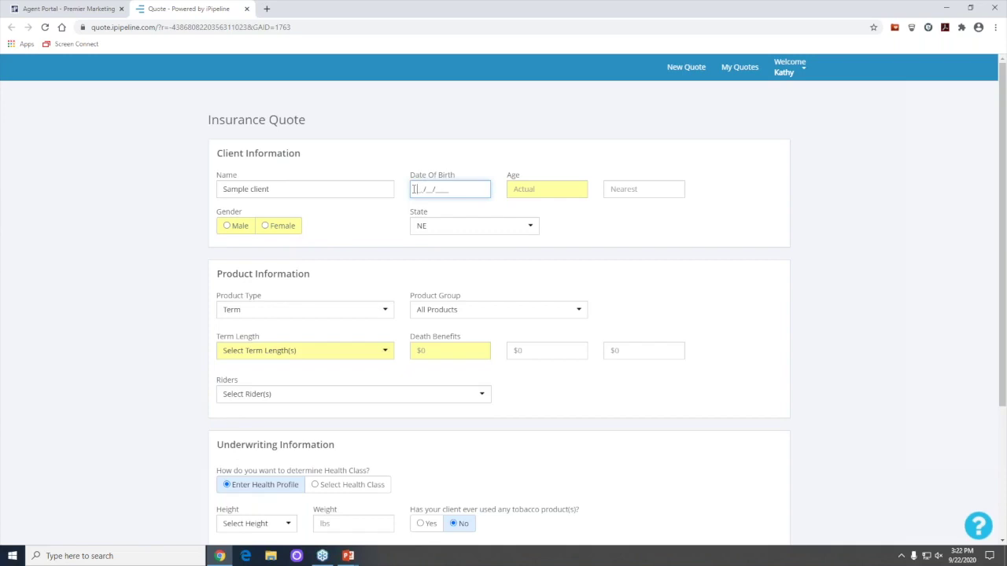
pyautogui.write('01/01/19')
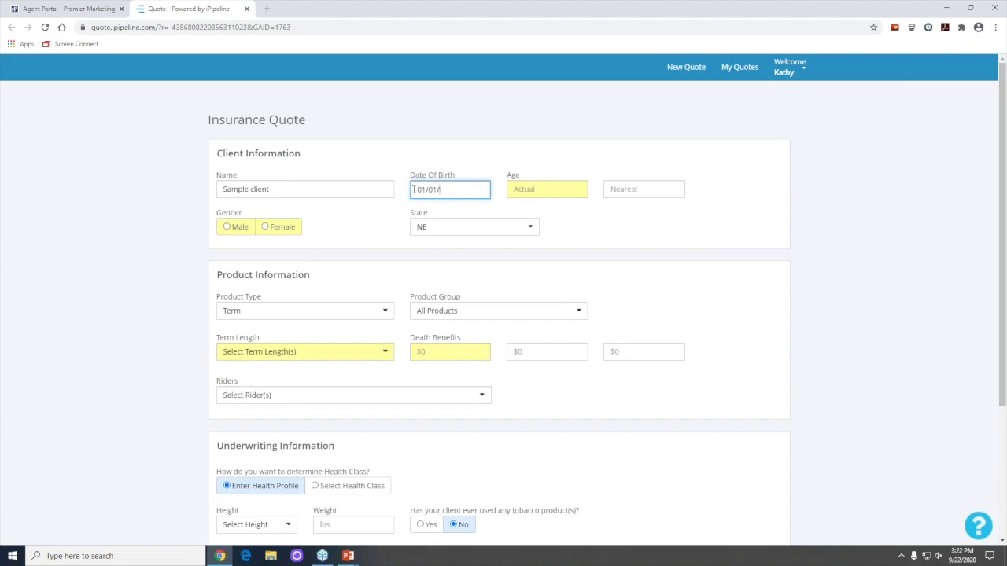
pyautogui.write('70')
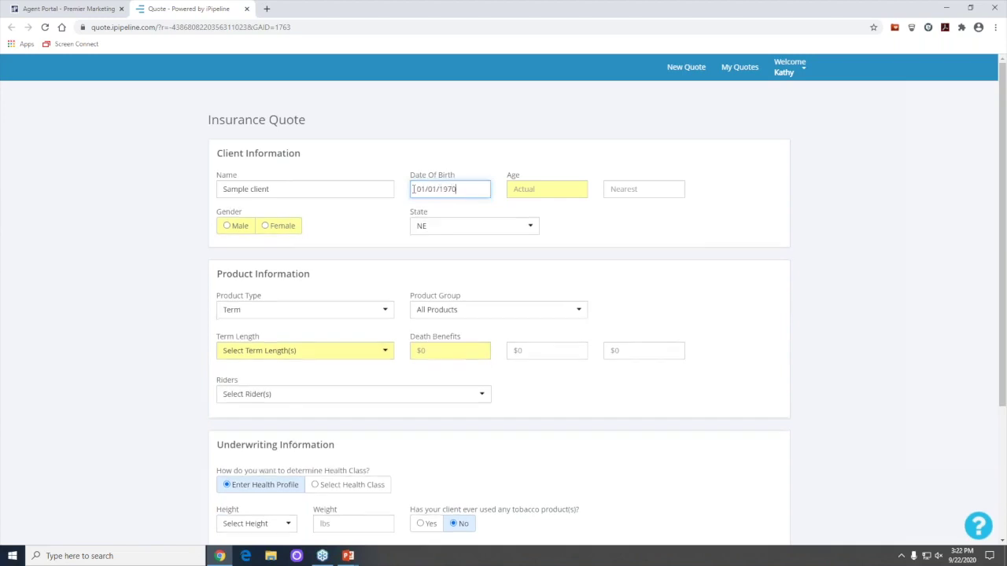
pyautogui.press('Tab')
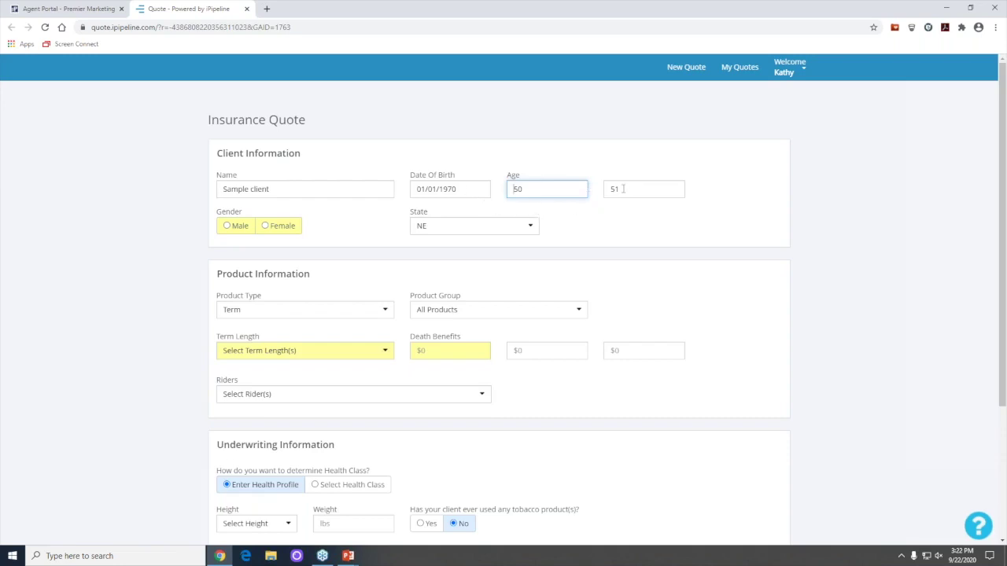
# Set the client's gender to Male and view the available state choices, keeping NE
pyautogui.click(244, 233)
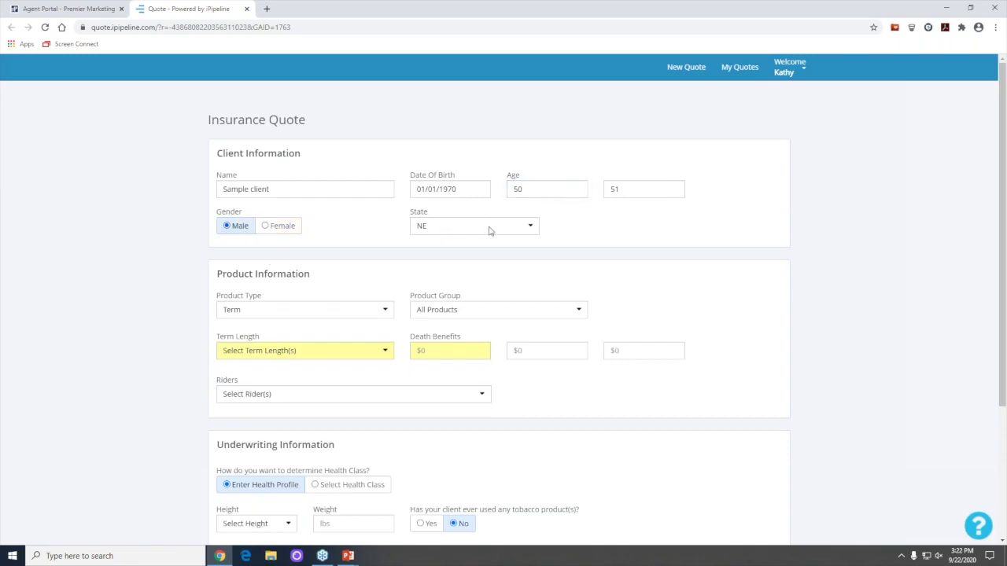
pyautogui.click(531, 227)
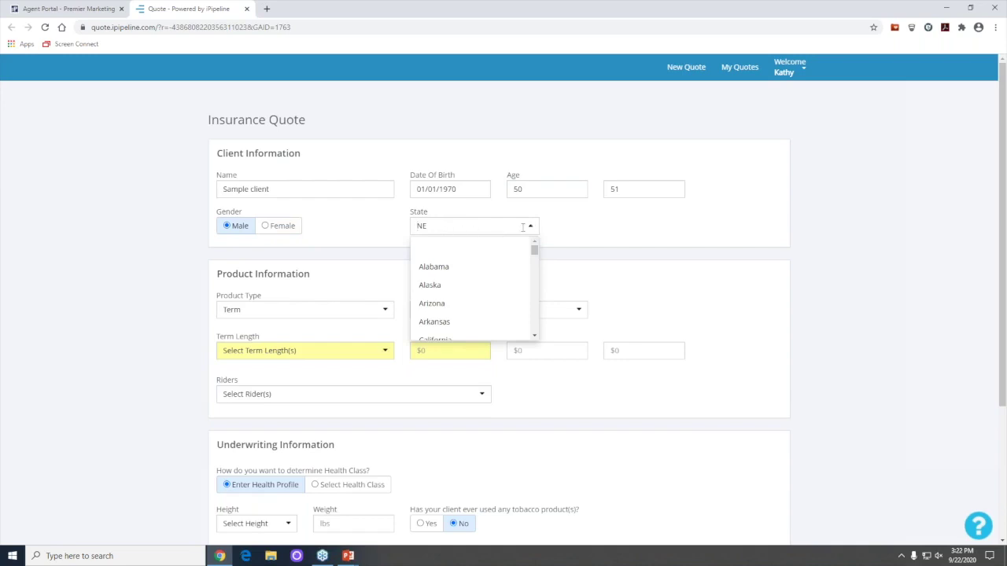
pyautogui.click(579, 226)
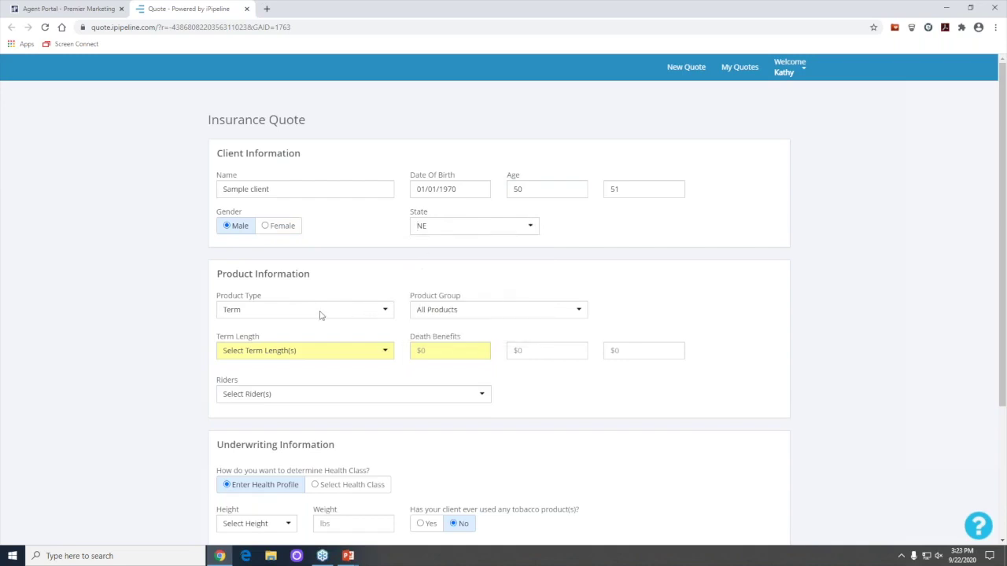
# Choose Term as the product type in the product information
pyautogui.scroll(-3, 315, 303)
pyautogui.scroll(2, 307, 287)
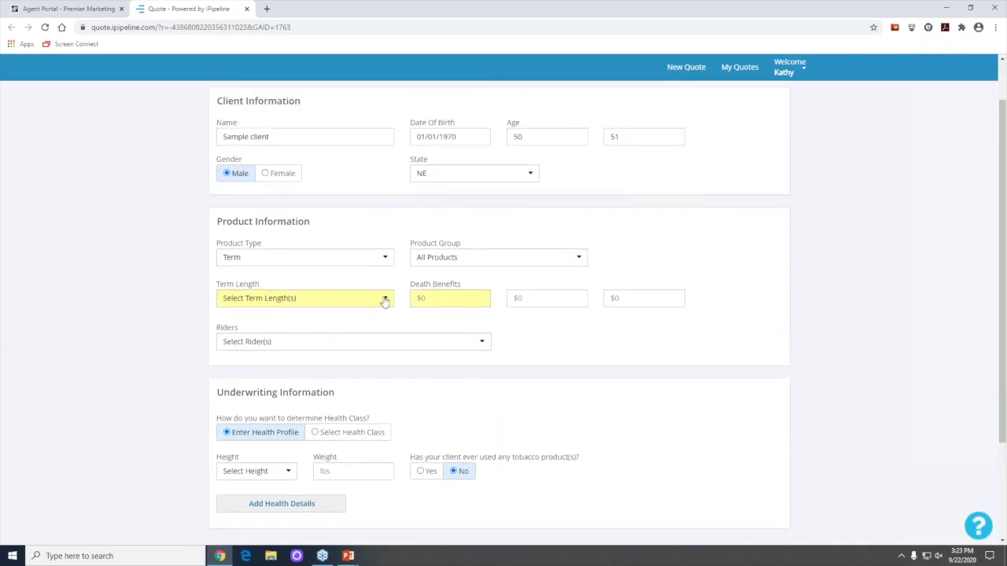
pyautogui.click(384, 261)
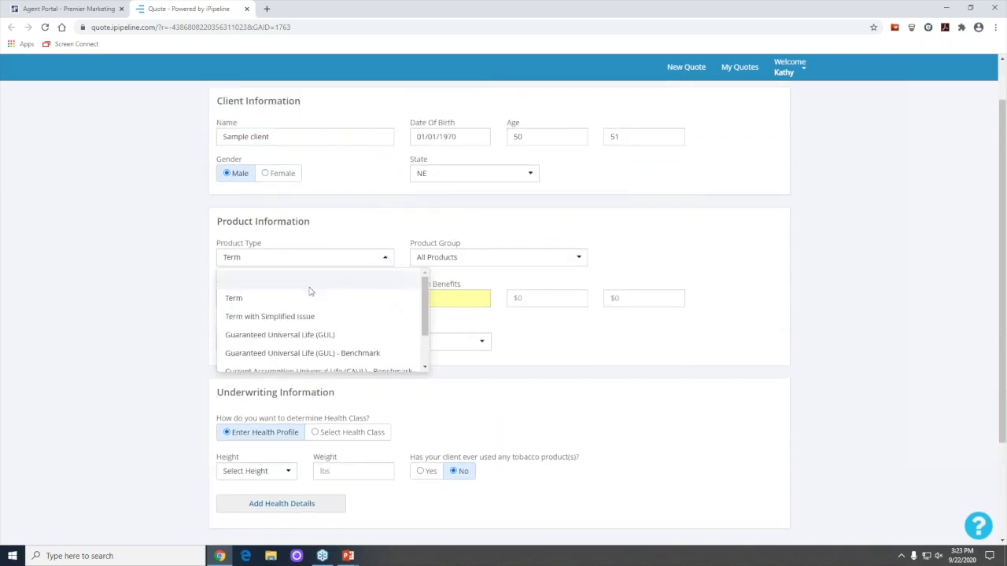
pyautogui.click(243, 301)
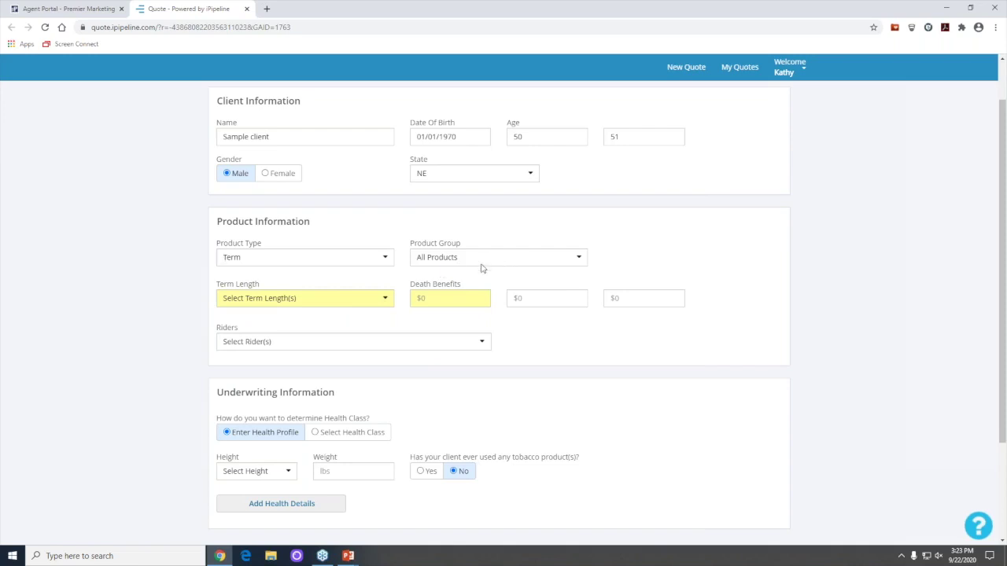
# Select term lengths of 20 Years and 30 Years for the quote
pyautogui.click(386, 301)
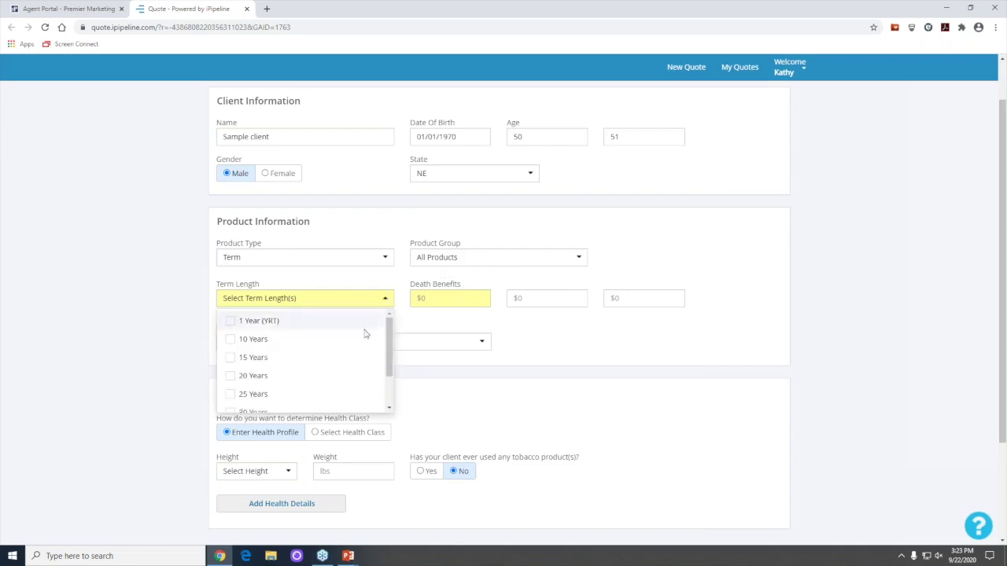
pyautogui.click(238, 378)
pyautogui.scroll(-1, 279, 349)
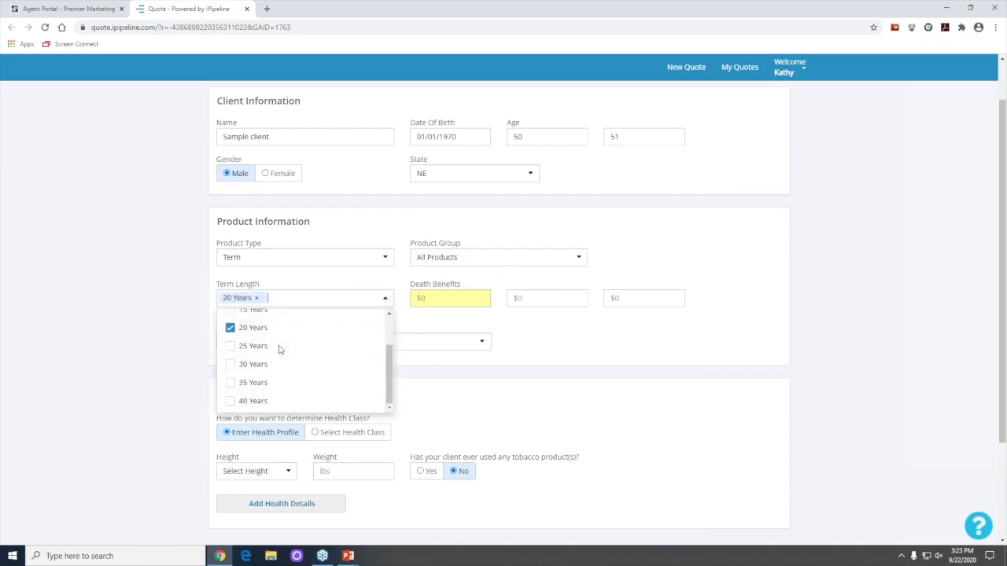
pyautogui.click(234, 367)
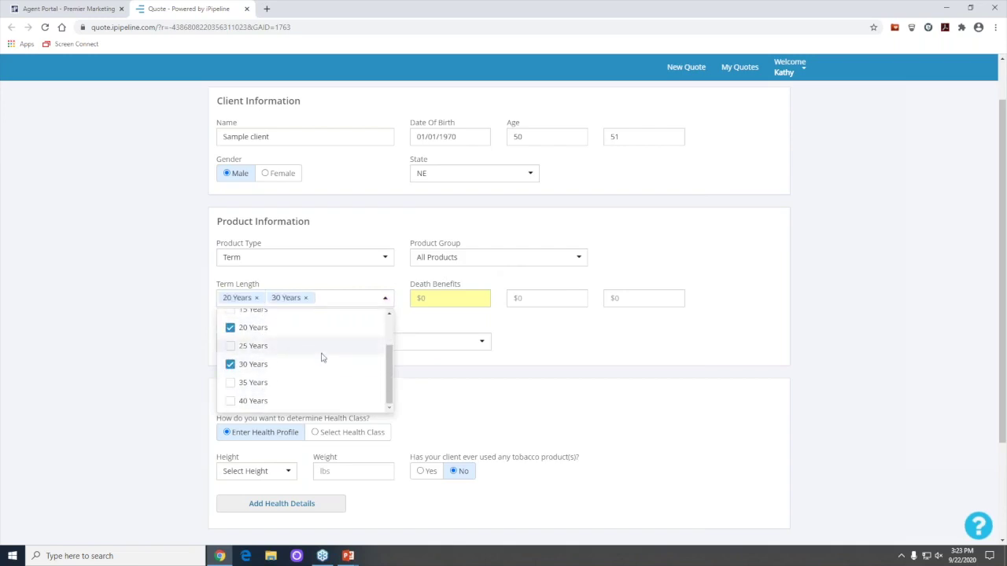
pyautogui.scroll(-3, 322, 355)
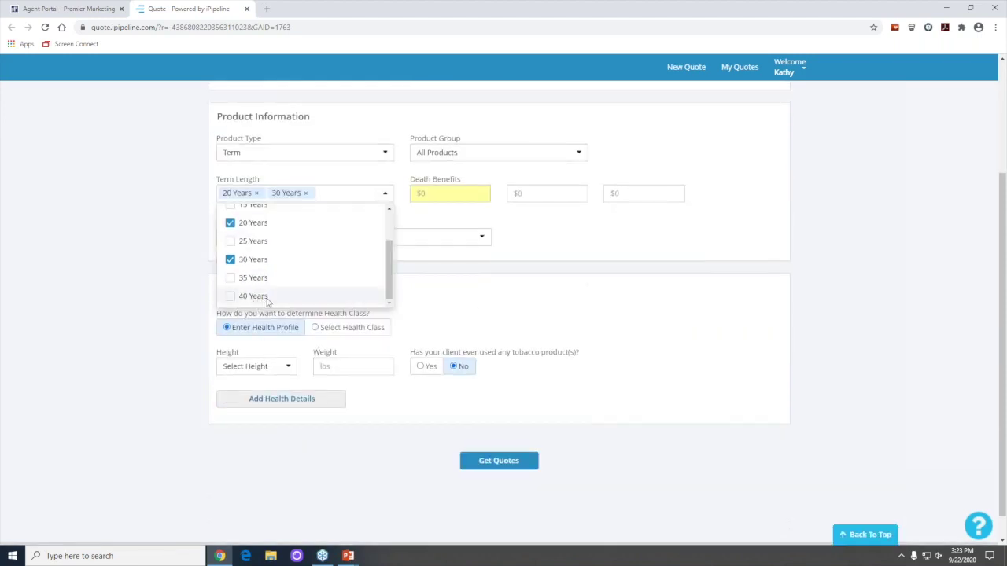
pyautogui.scroll(1, 283, 292)
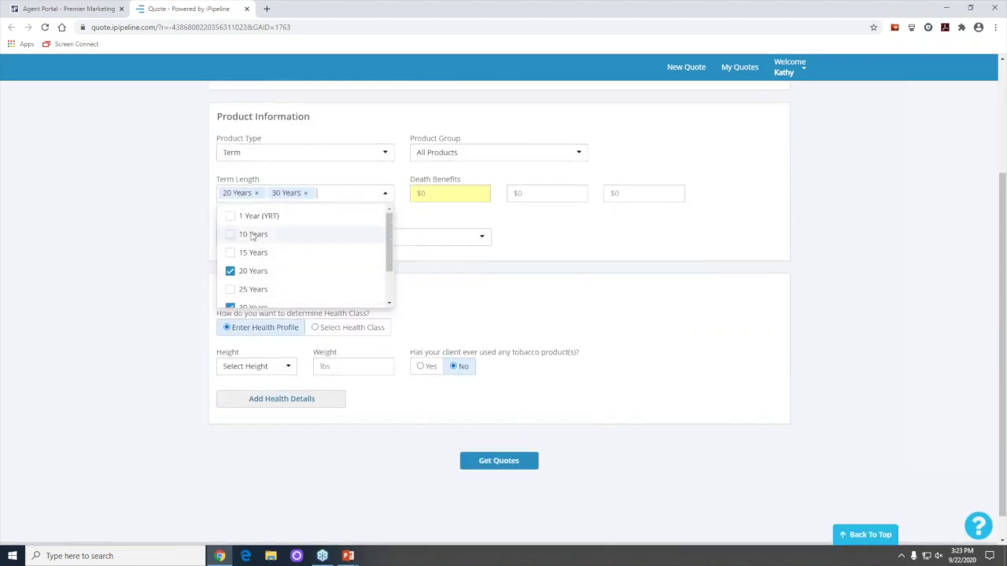
pyautogui.scroll(1, 306, 225)
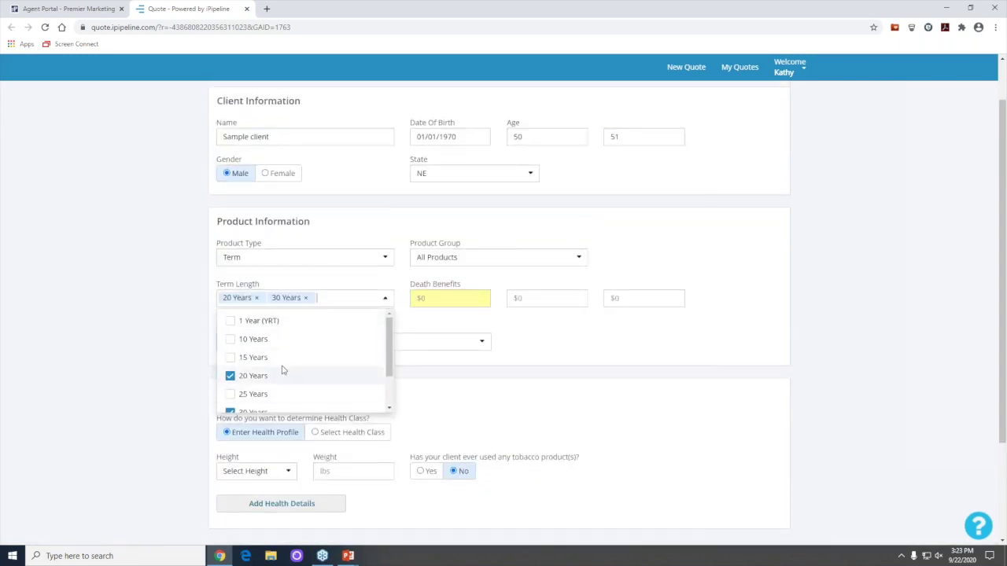
# Enter three death benefit amounts for comparison: $100,000, $250,000 and $500,000
pyautogui.click(422, 299)
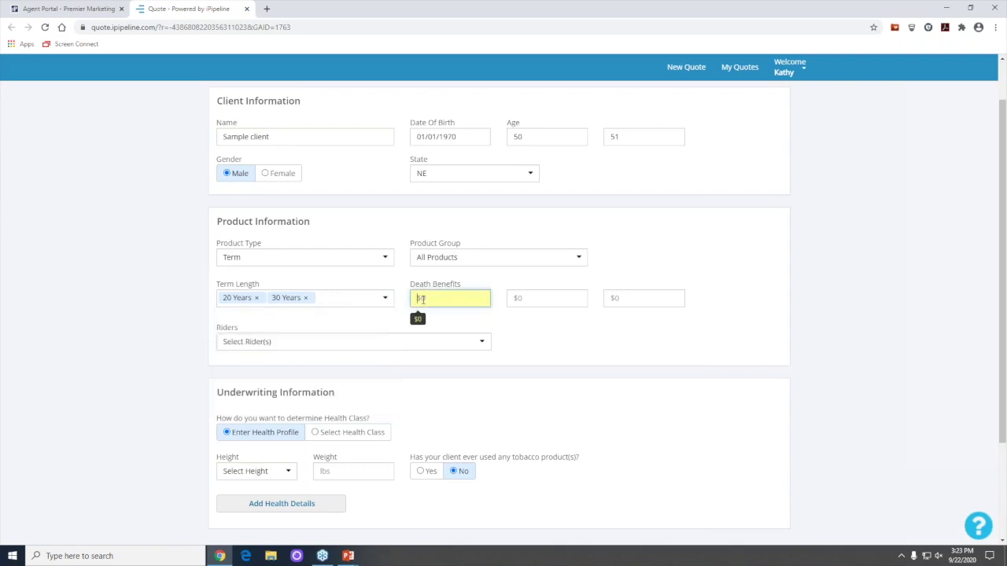
pyautogui.write('100000')
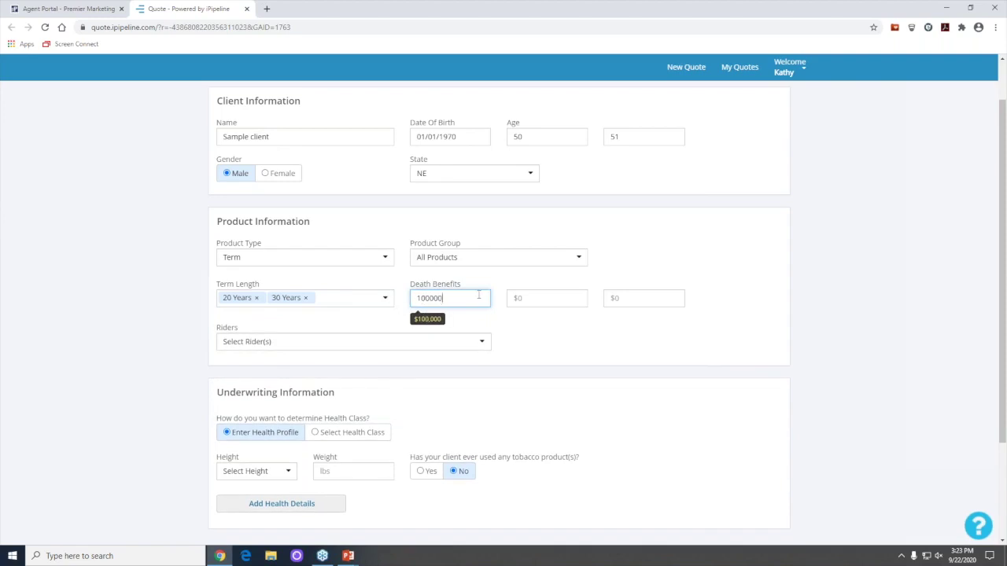
pyautogui.click(517, 295)
pyautogui.write('250000')
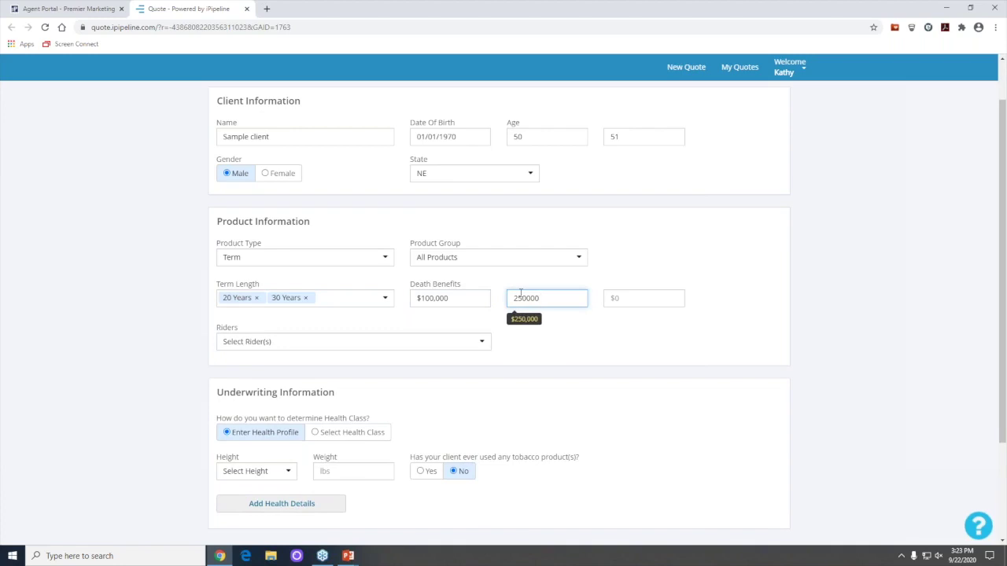
pyautogui.click(626, 297)
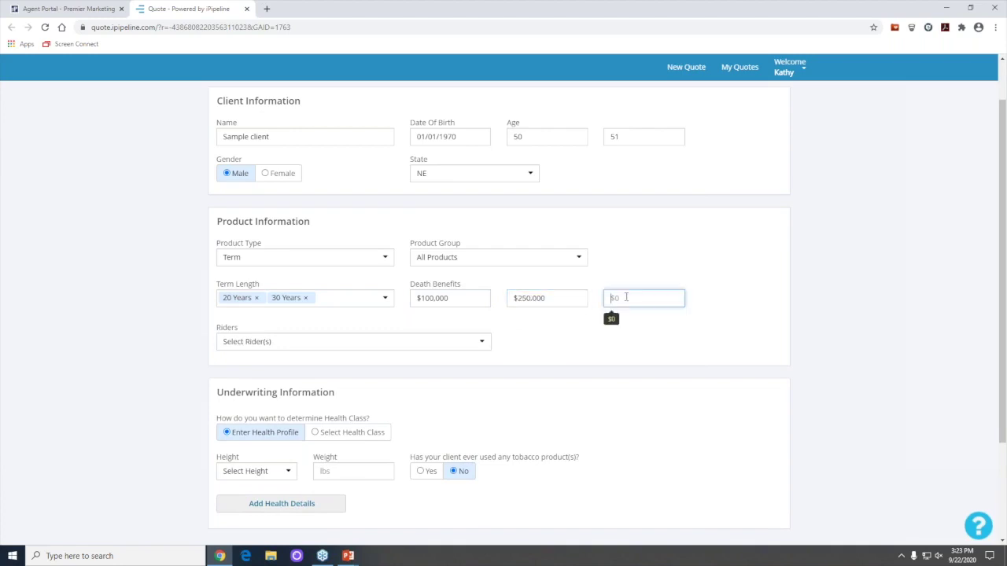
pyautogui.write('500000')
pyautogui.click(575, 334)
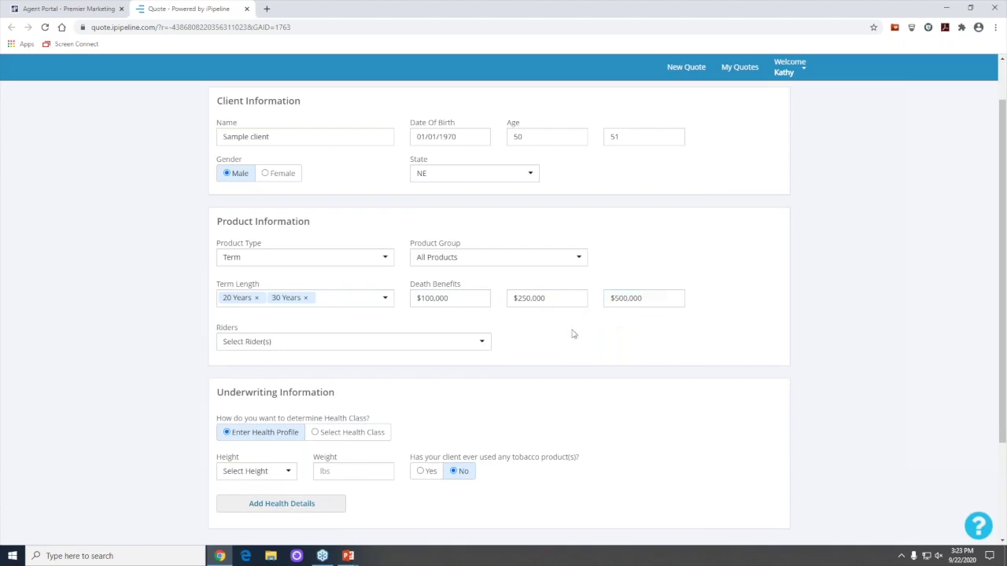
# Review the riders that can be added to the term quote
pyautogui.scroll(-1, 267, 305)
pyautogui.click(270, 289)
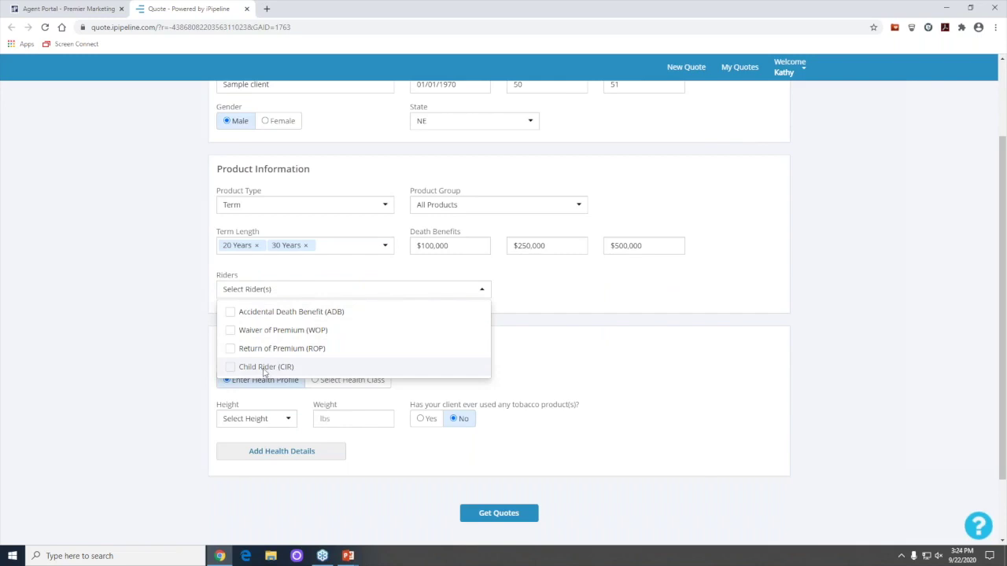
pyautogui.click(489, 347)
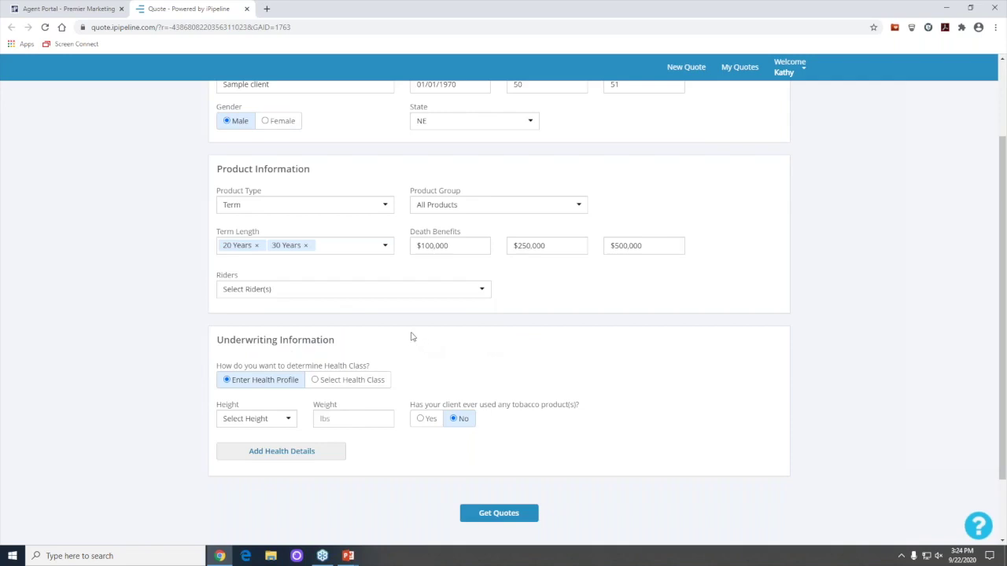
# Set the underwriting information to determine the health class by selecting it directly instead of entering a health profile
pyautogui.scroll(-1, 410, 336)
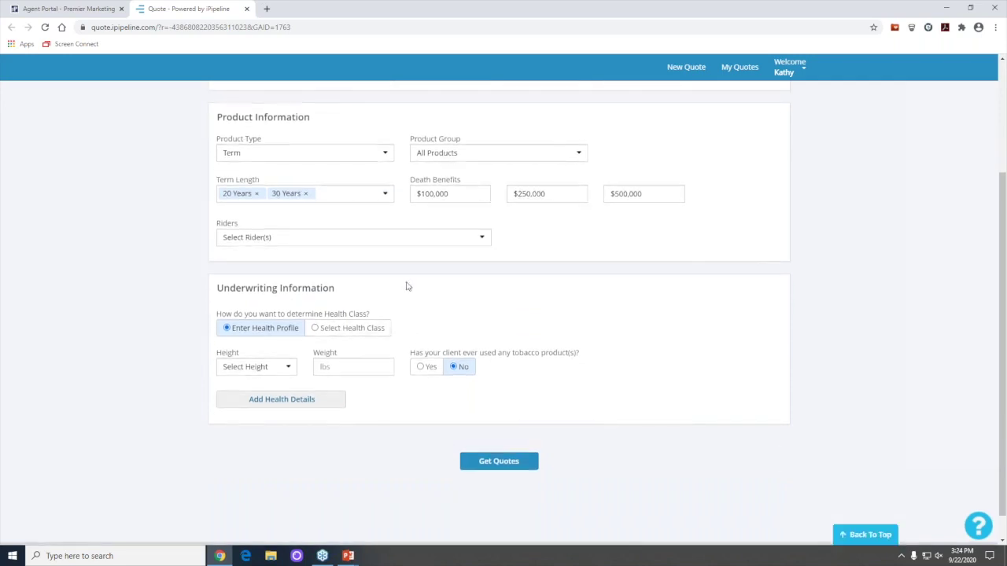
pyautogui.scroll(2, 387, 287)
pyautogui.scroll(1, 381, 285)
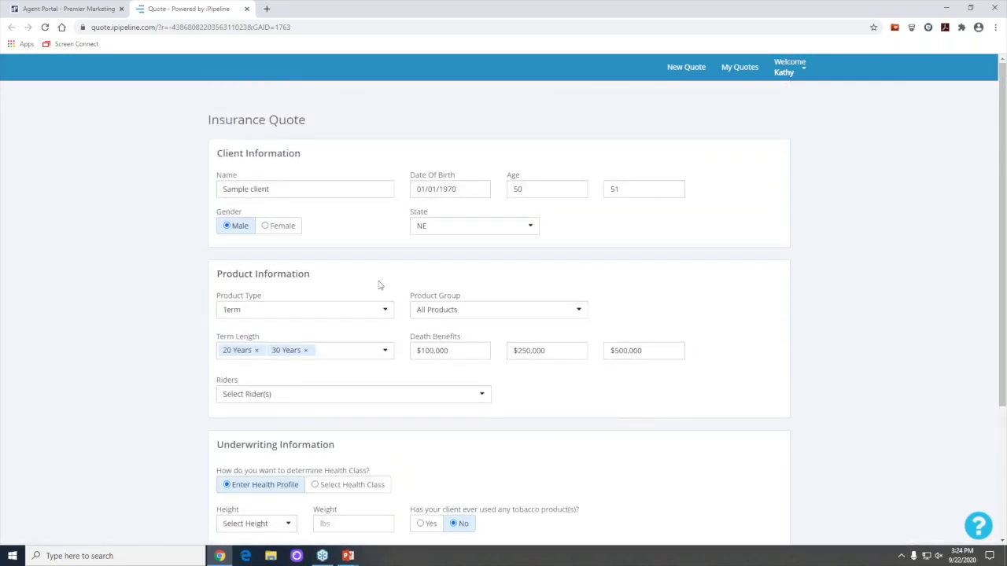
pyautogui.scroll(-2, 356, 315)
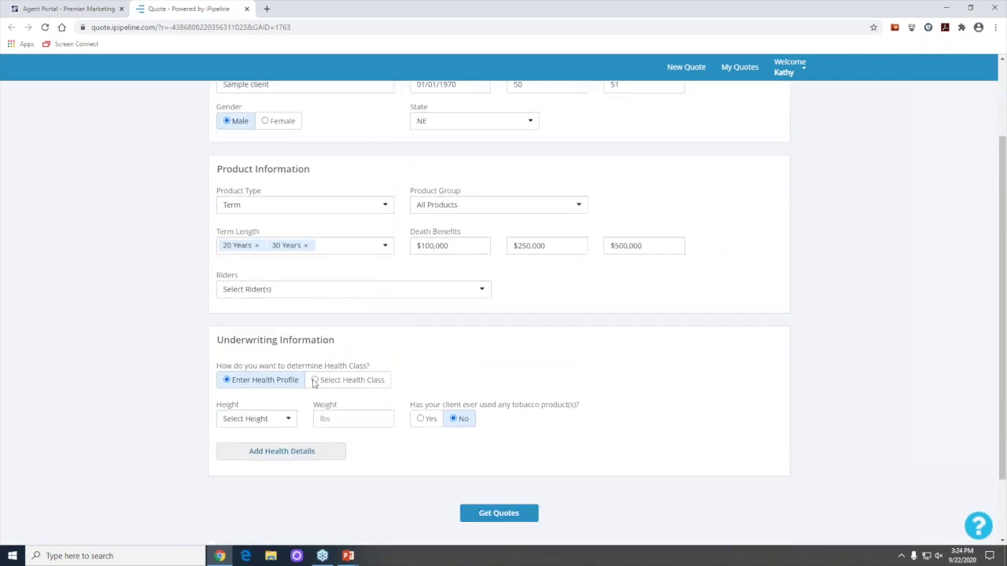
pyautogui.click(315, 381)
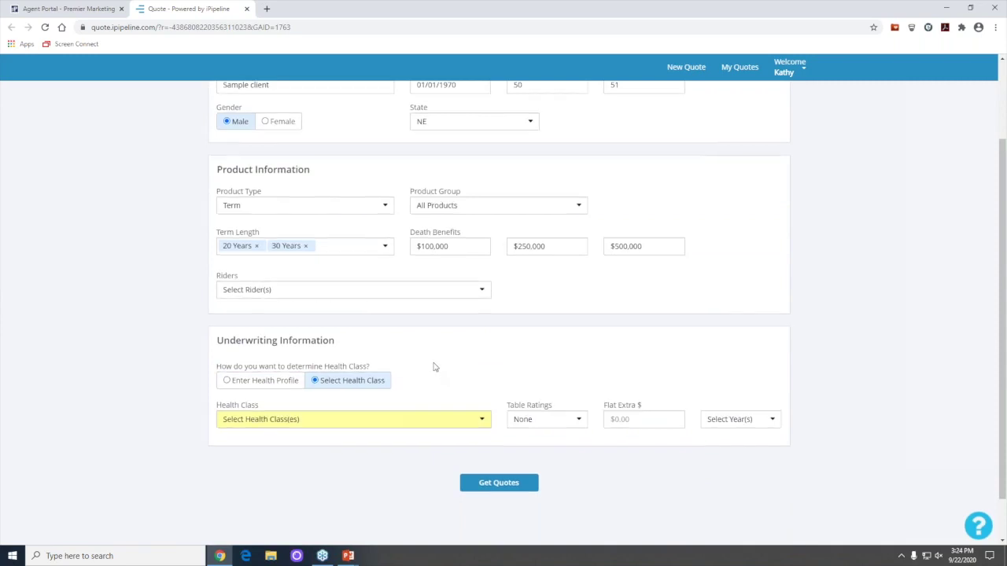
pyautogui.scroll(1, 434, 370)
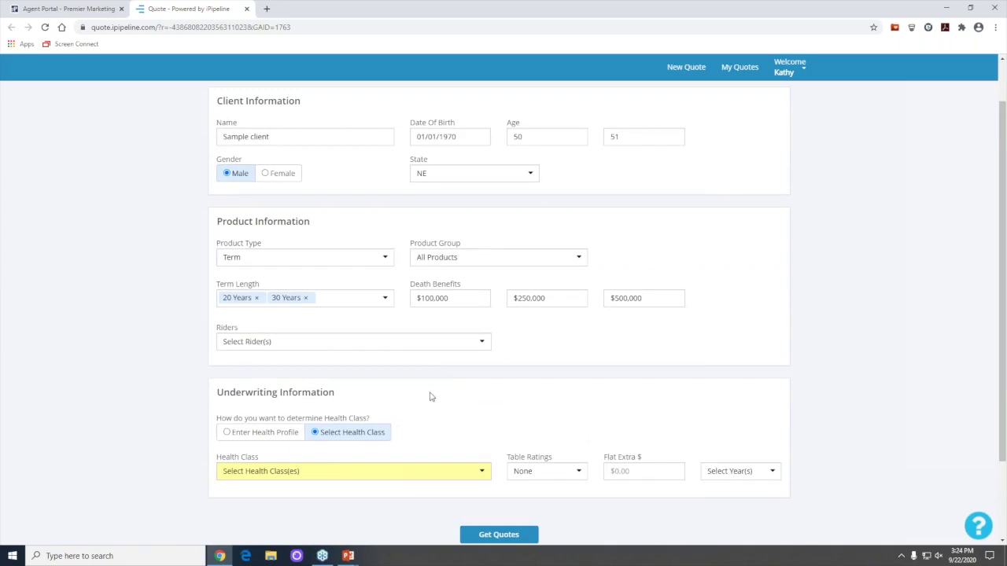
pyautogui.click(281, 438)
pyautogui.click(317, 435)
pyautogui.scroll(-1, 375, 453)
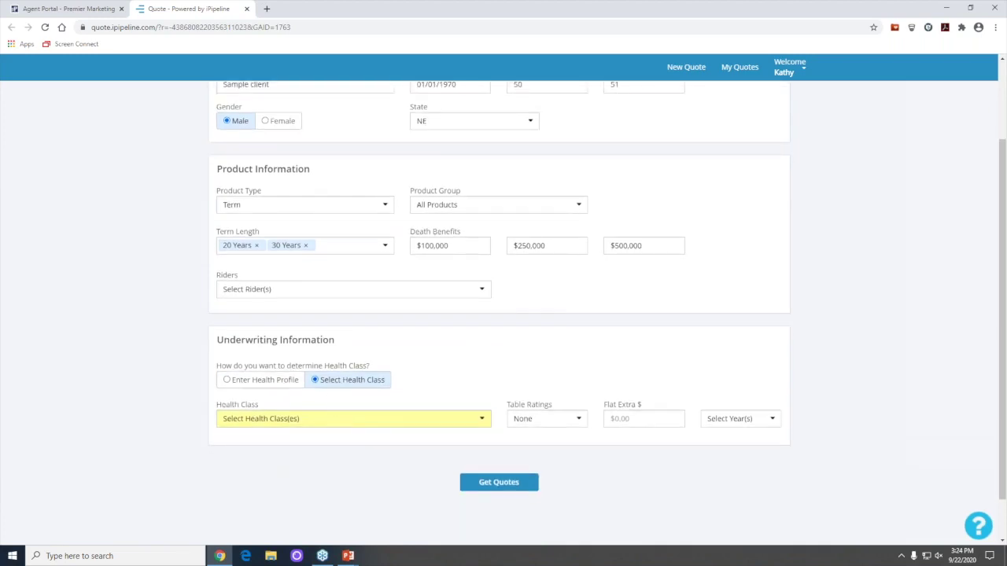
# Choose Preferred Non-Tobacco as the health class and get the quotes
pyautogui.click(327, 419)
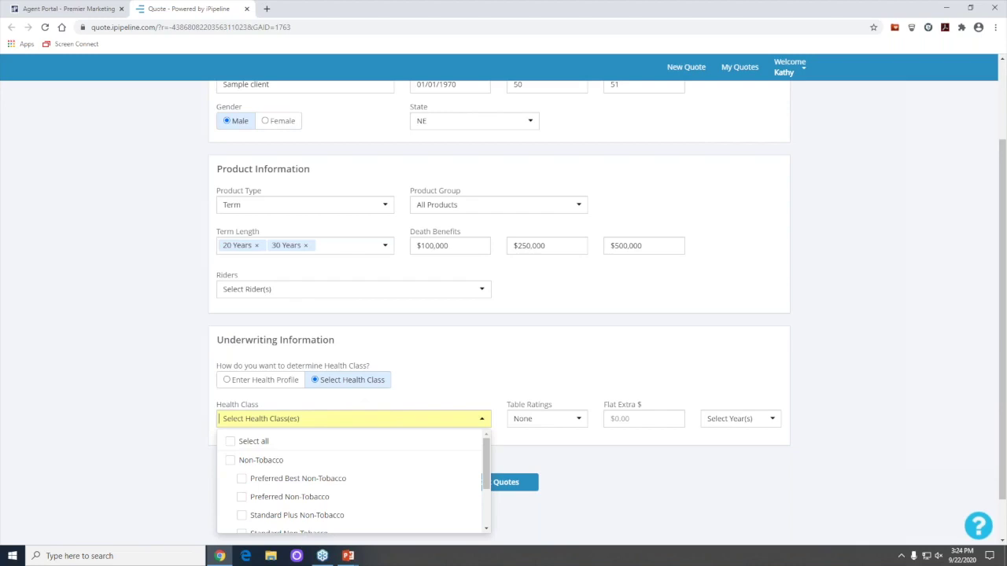
pyautogui.scroll(-2, 349, 435)
pyautogui.scroll(2, 348, 436)
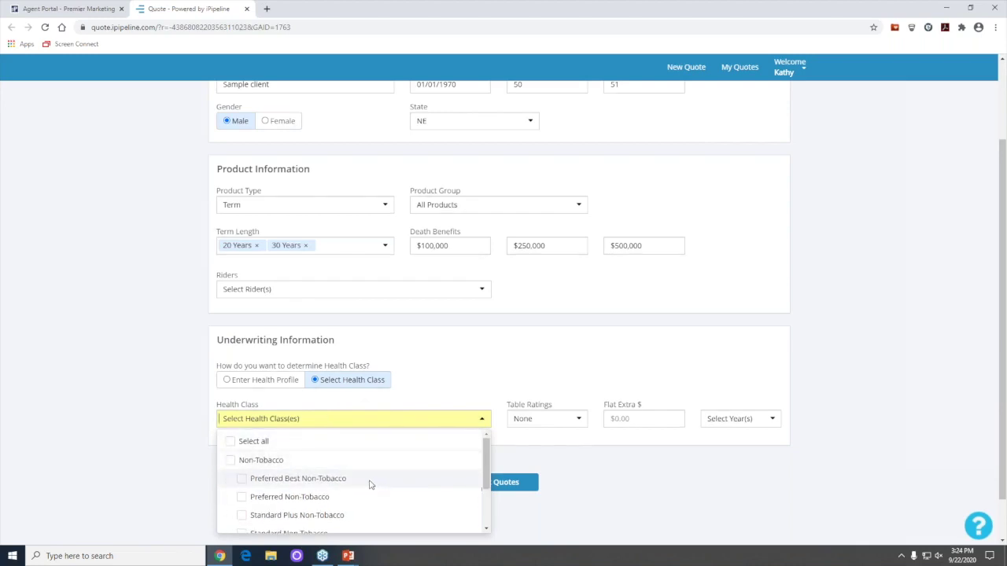
pyautogui.click(242, 499)
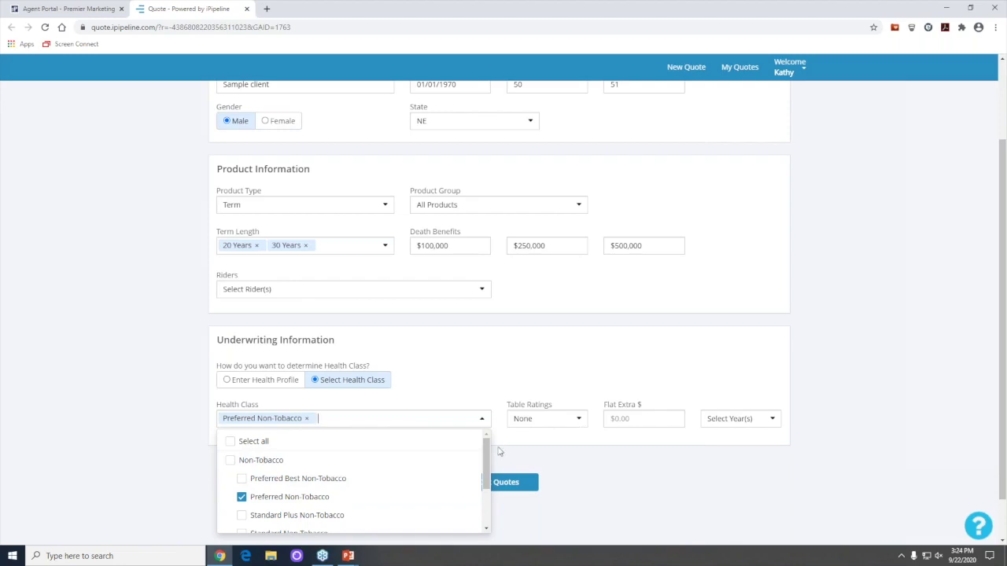
pyautogui.click(507, 469)
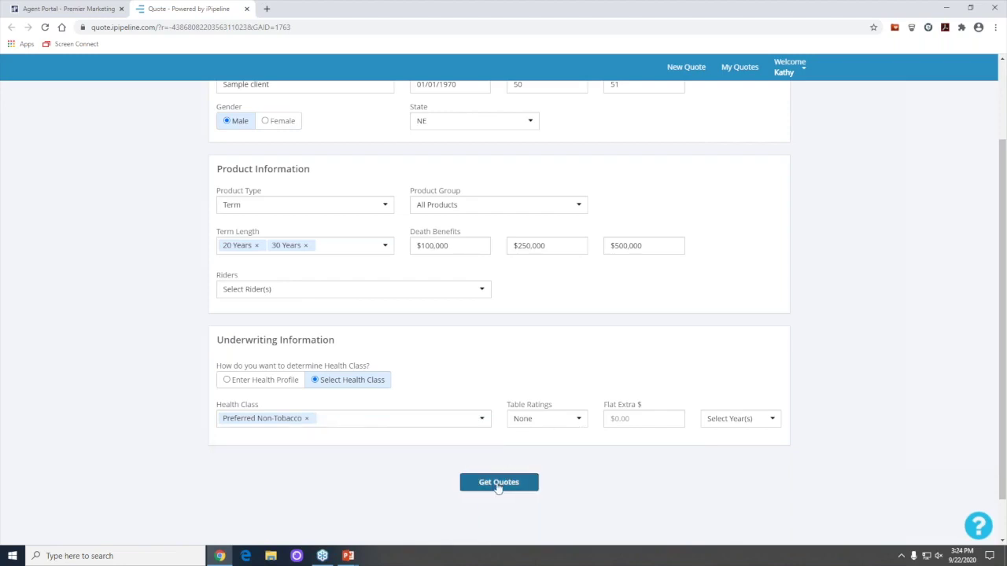
pyautogui.click(497, 486)
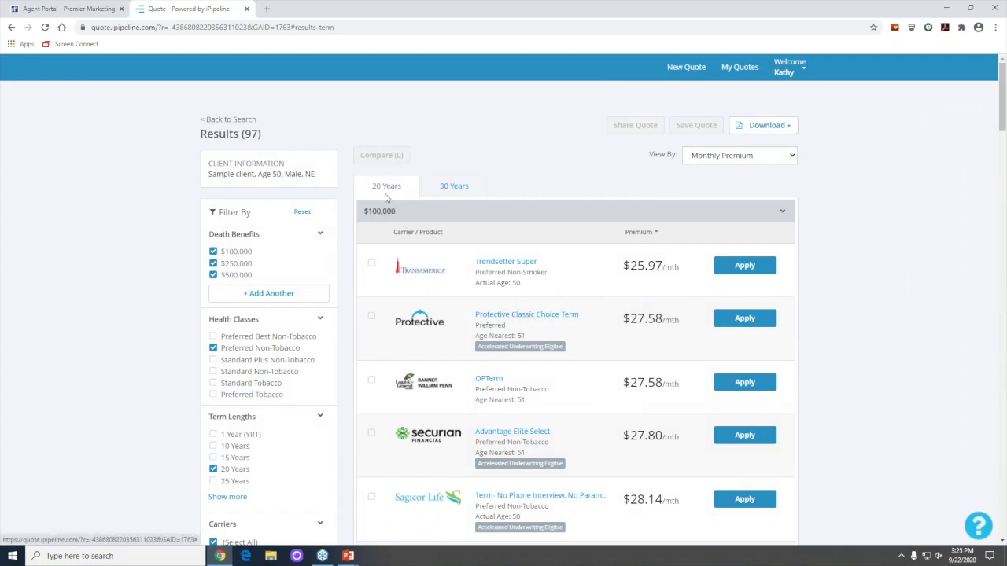
# Compare the 30-year results with the 20-year results and check the premium frequency options, keeping Monthly Premium
pyautogui.click(443, 189)
pyautogui.click(401, 192)
pyautogui.click(428, 191)
pyautogui.click(402, 191)
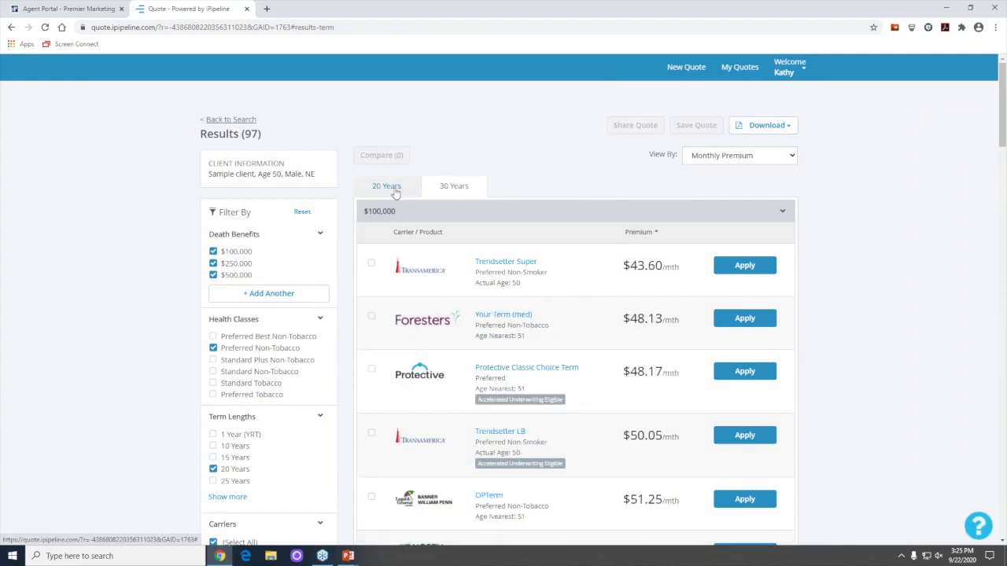
pyautogui.click(792, 156)
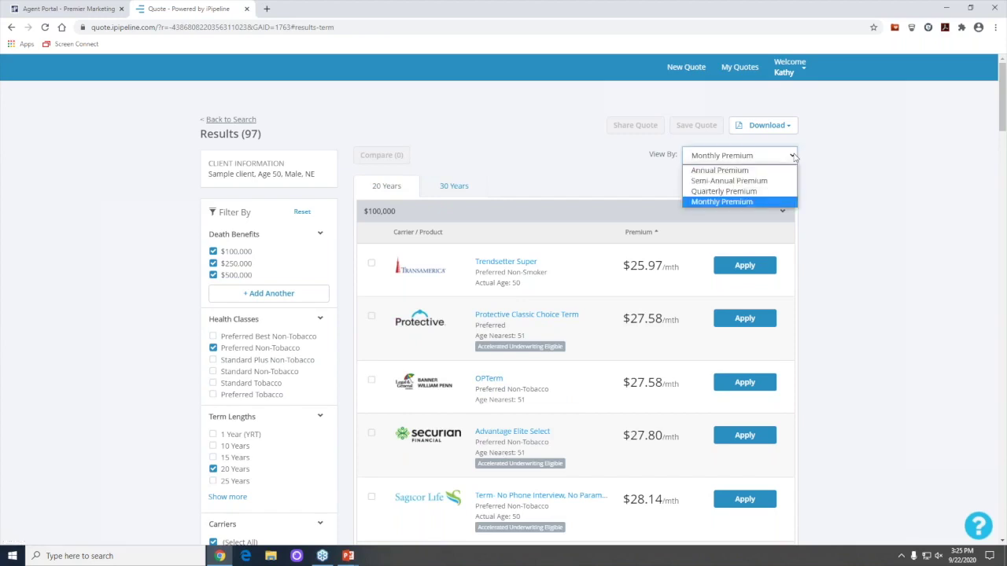
pyautogui.click(720, 202)
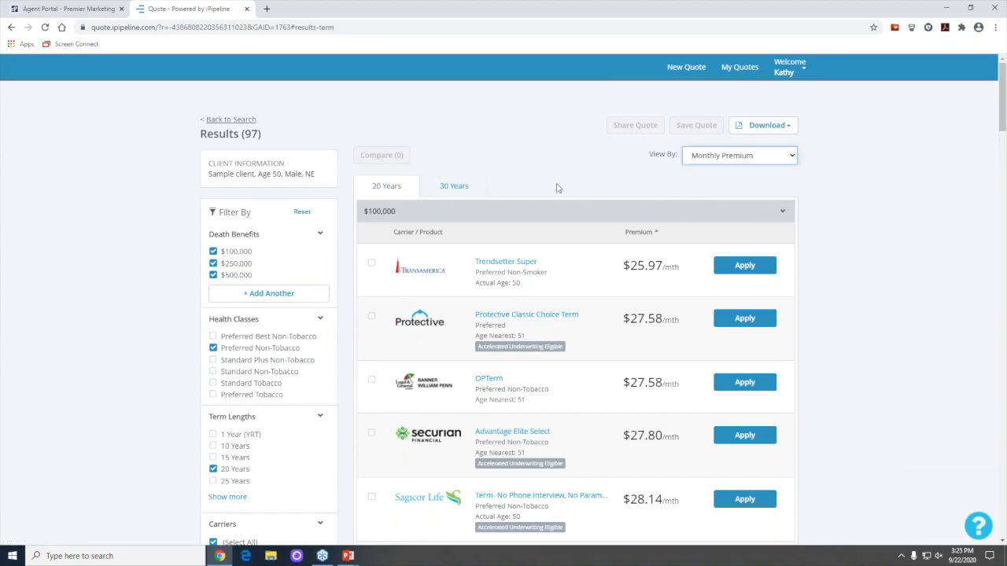
# Review the carriers, products and monthly premiums quoted for the 20-year term at the $100,000 death benefit
pyautogui.scroll(-1, 556, 188)
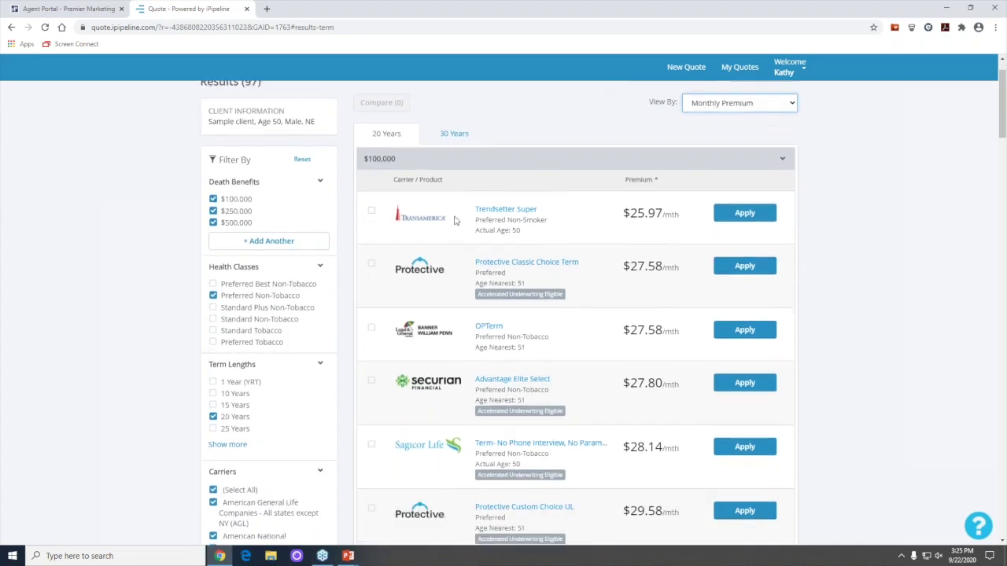
pyautogui.moveTo(629, 220)
pyautogui.scroll(-1, 456, 283)
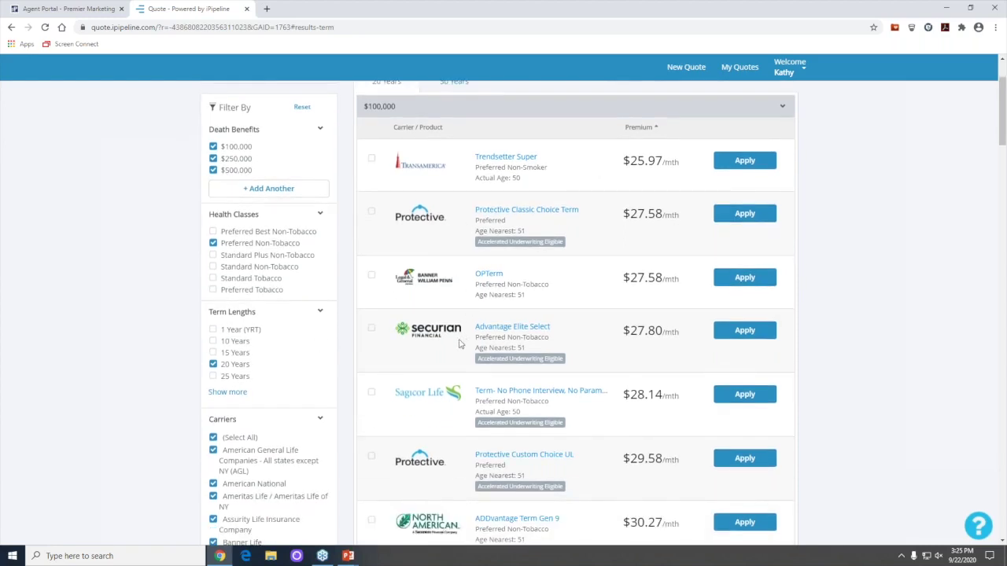
pyautogui.scroll(-2, 461, 344)
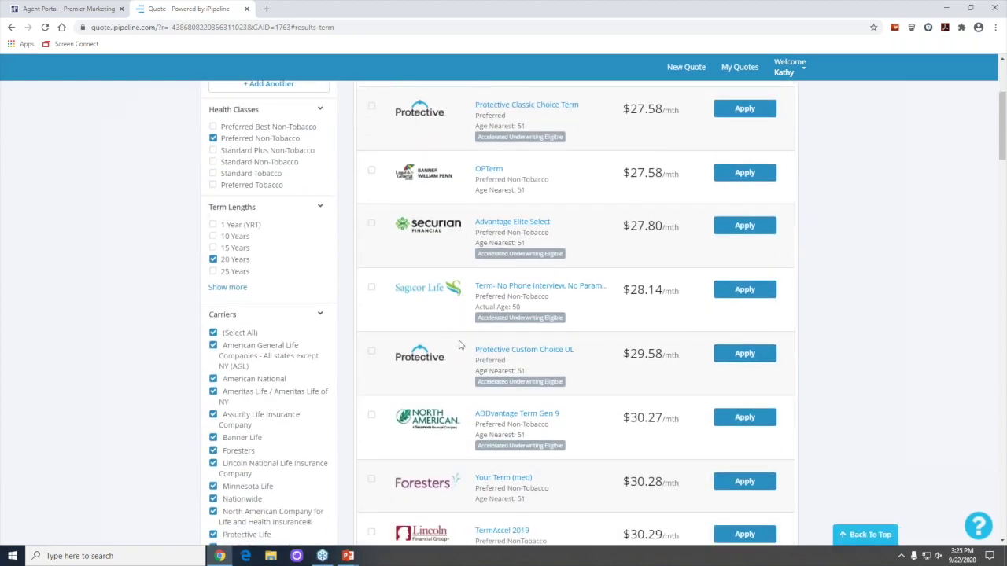
pyautogui.scroll(-1, 460, 345)
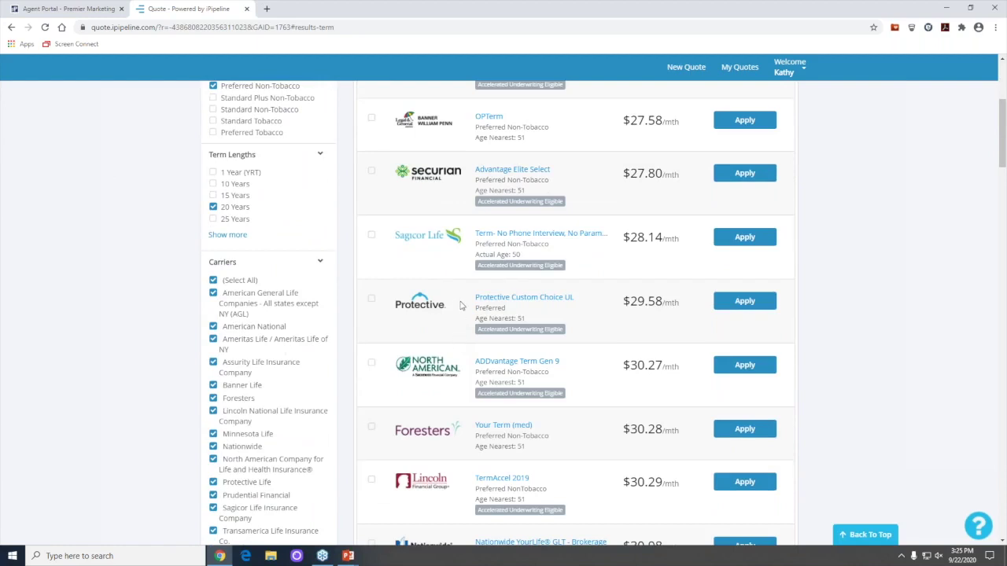
pyautogui.scroll(-1, 462, 306)
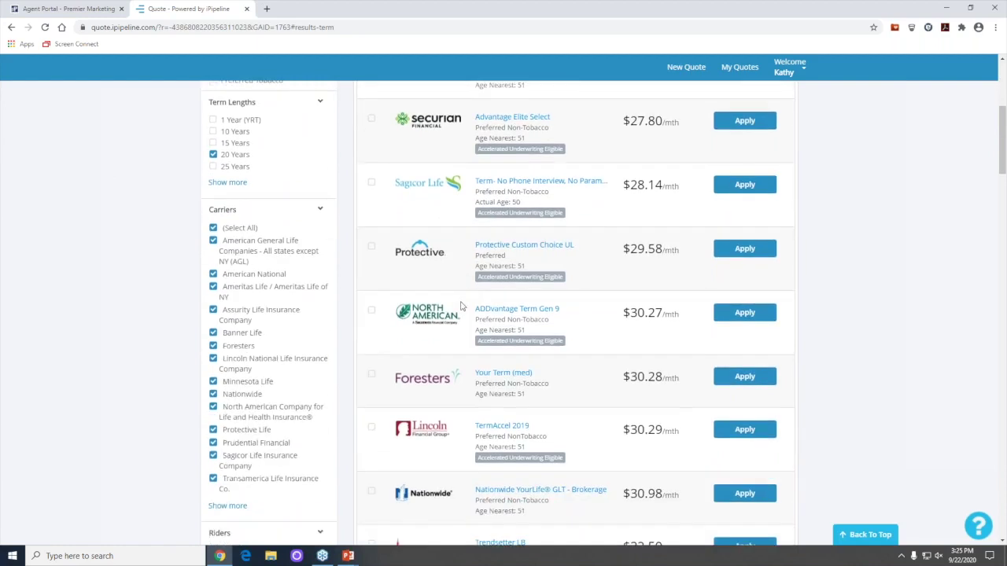
pyautogui.scroll(-1, 460, 386)
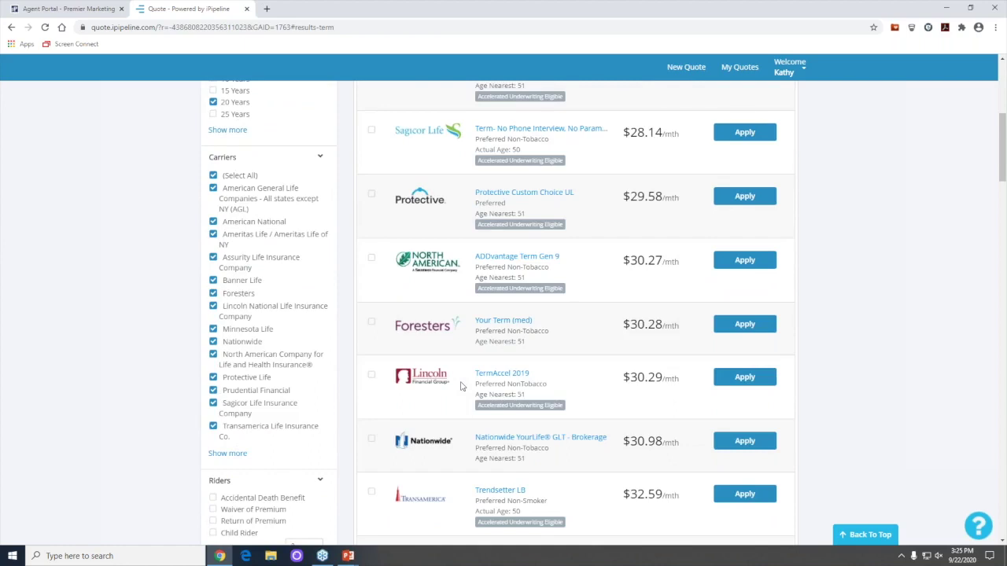
pyautogui.scroll(-1, 461, 386)
pyautogui.scroll(-2, 461, 389)
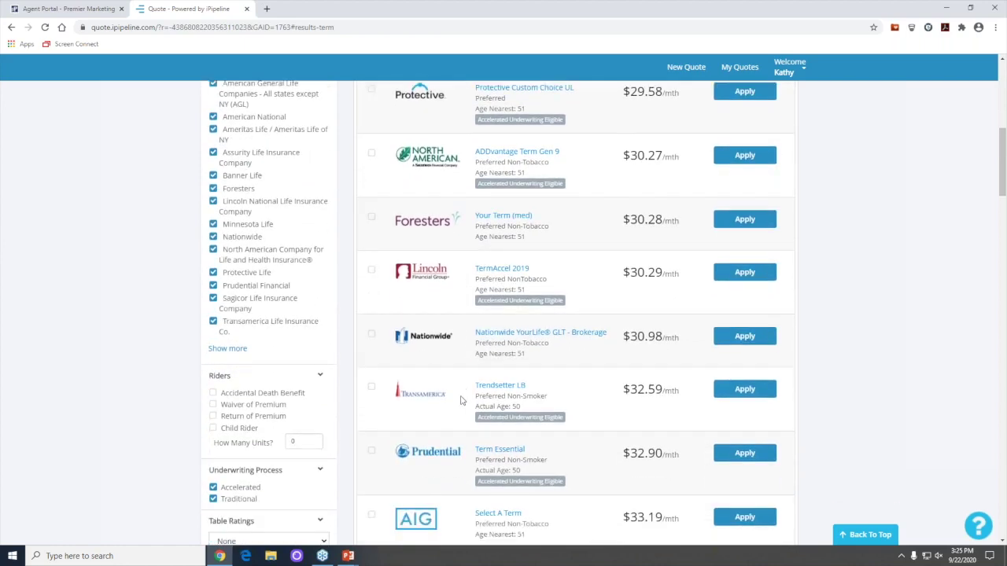
pyautogui.scroll(-1, 463, 399)
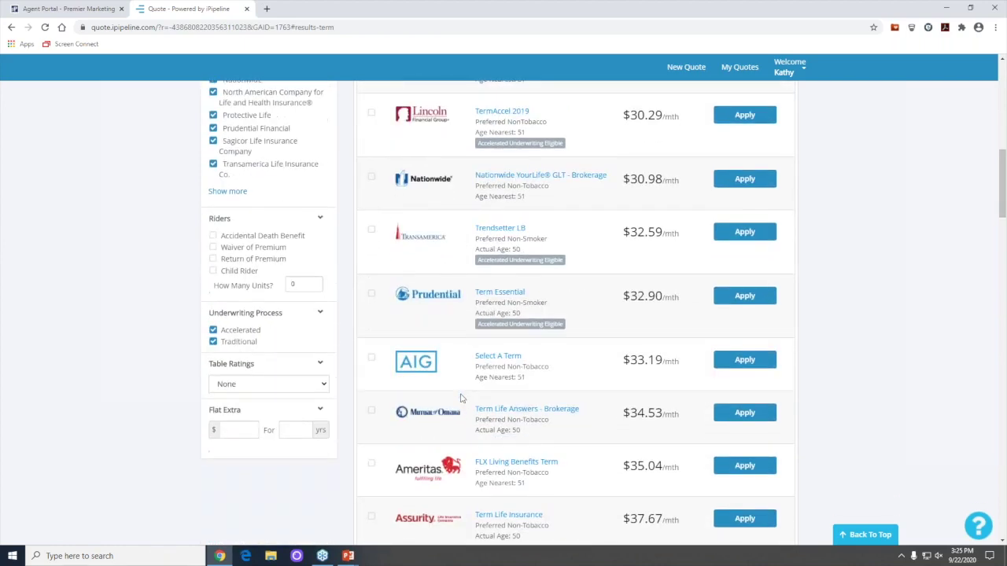
pyautogui.scroll(-1, 464, 414)
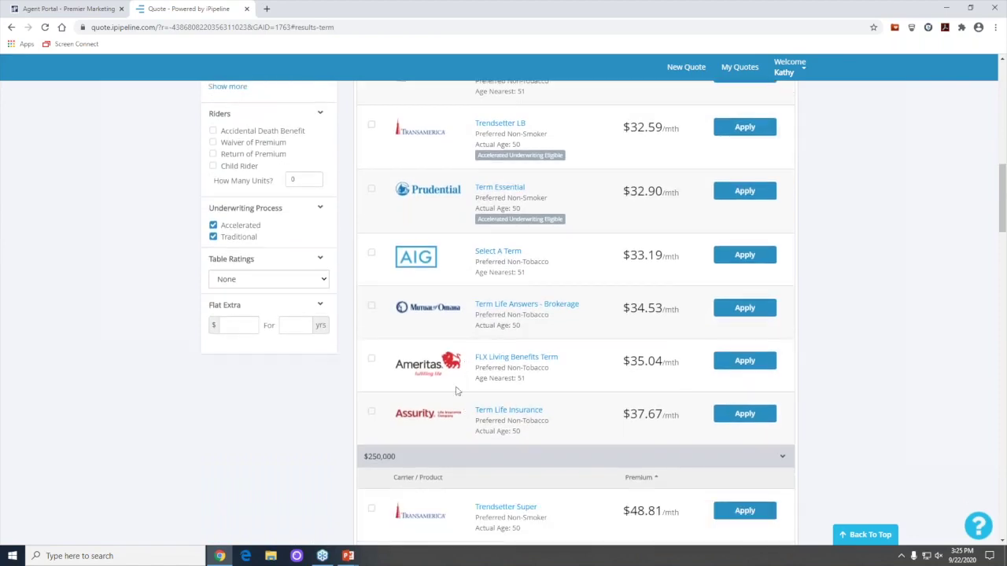
pyautogui.scroll(7, 460, 408)
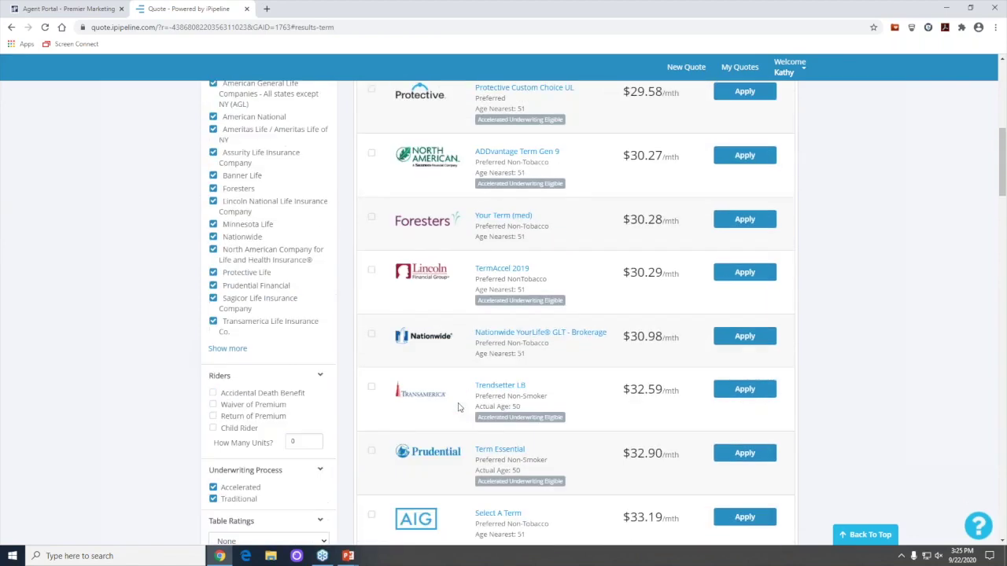
pyautogui.scroll(1, 456, 400)
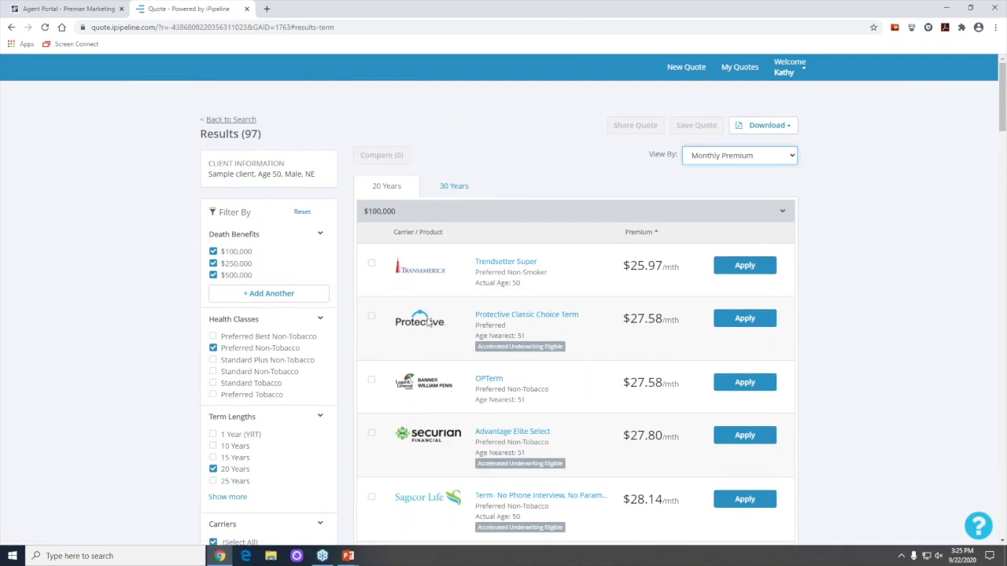
# Review the 20-year term quotes for the $250,000 and $500,000 death benefits
pyautogui.scroll(-6, 429, 319)
pyautogui.scroll(-4, 429, 320)
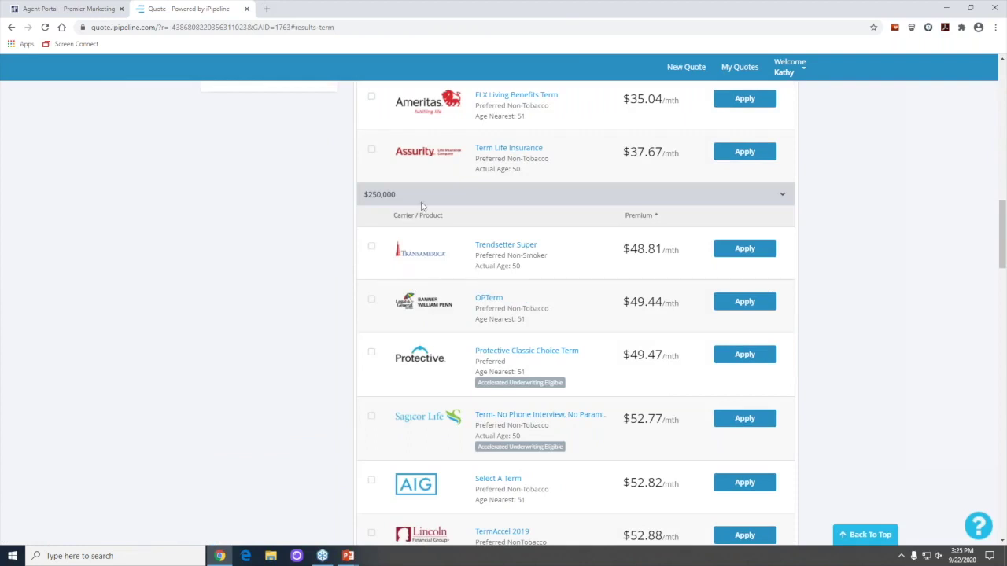
pyautogui.scroll(-4, 450, 270)
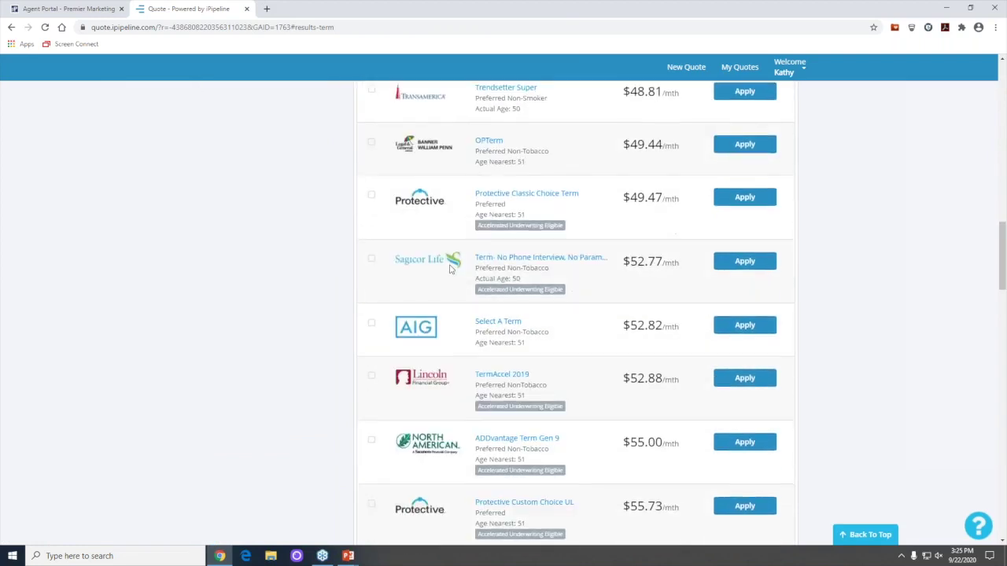
pyautogui.scroll(-6, 450, 272)
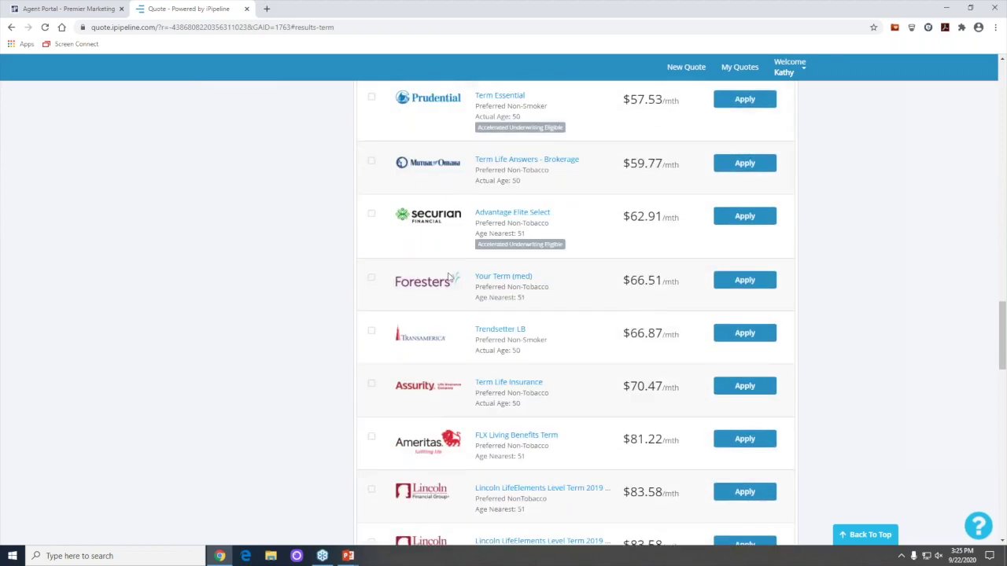
pyautogui.scroll(-1, 441, 276)
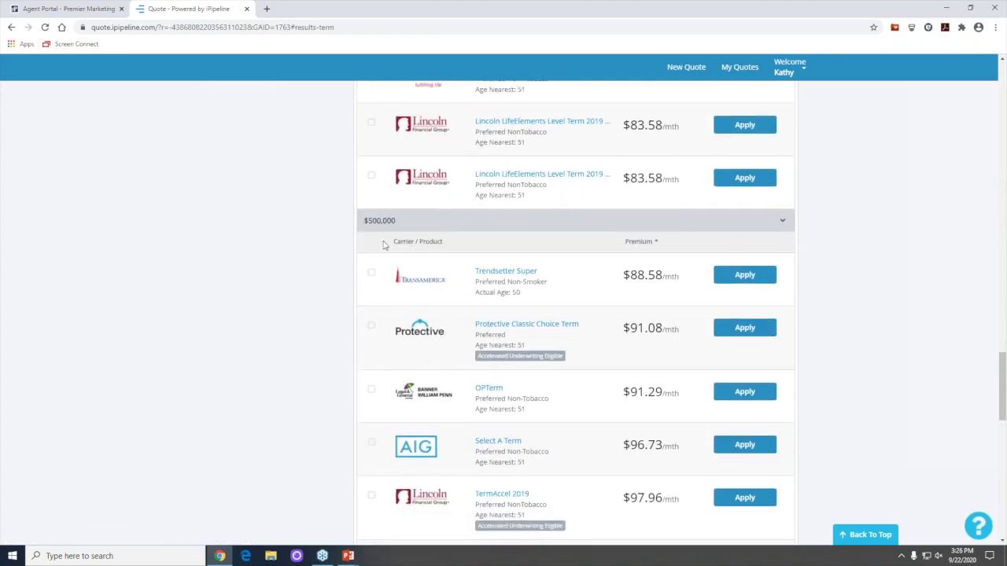
pyautogui.scroll(-2, 450, 332)
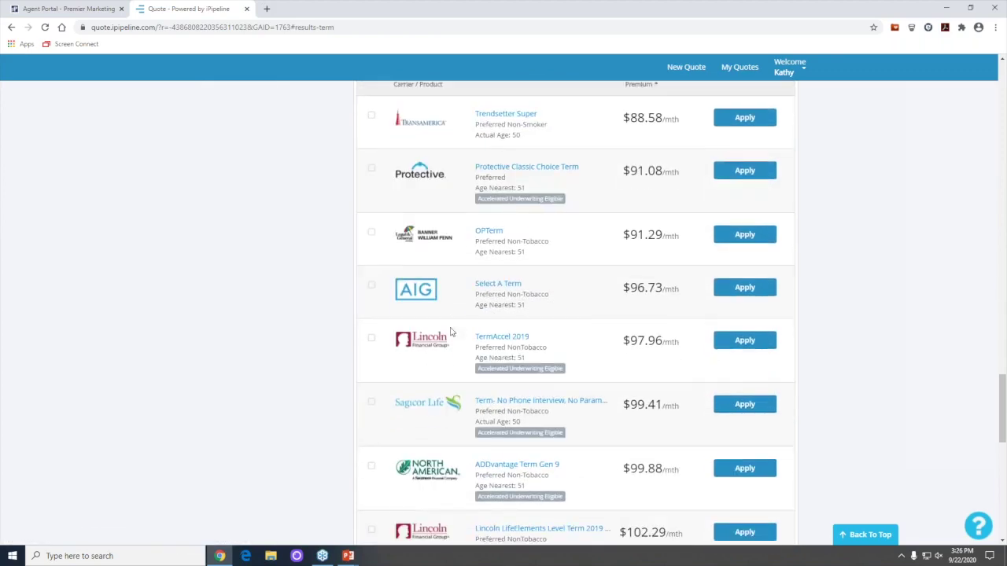
pyautogui.scroll(6, 450, 368)
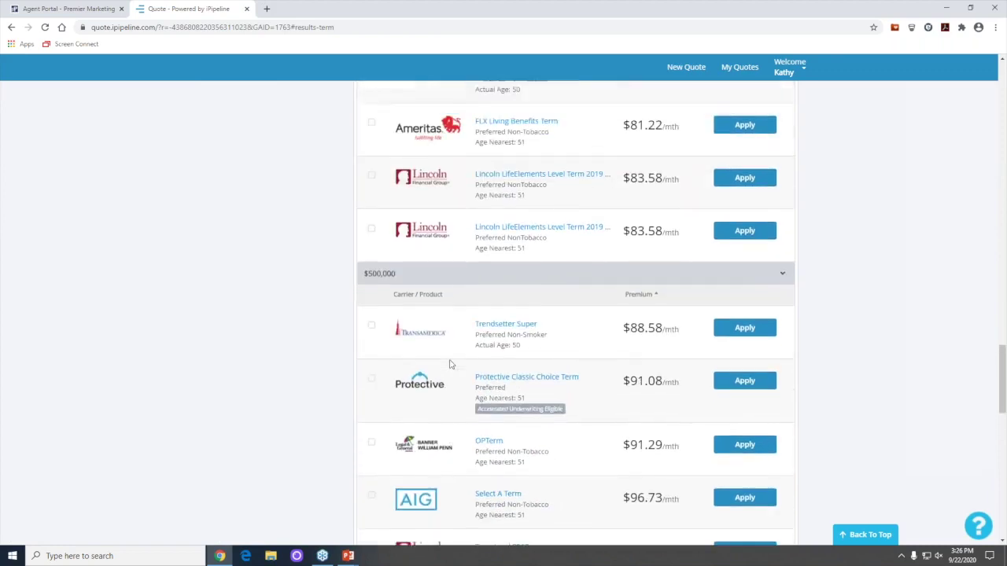
pyautogui.scroll(13, 576, 315)
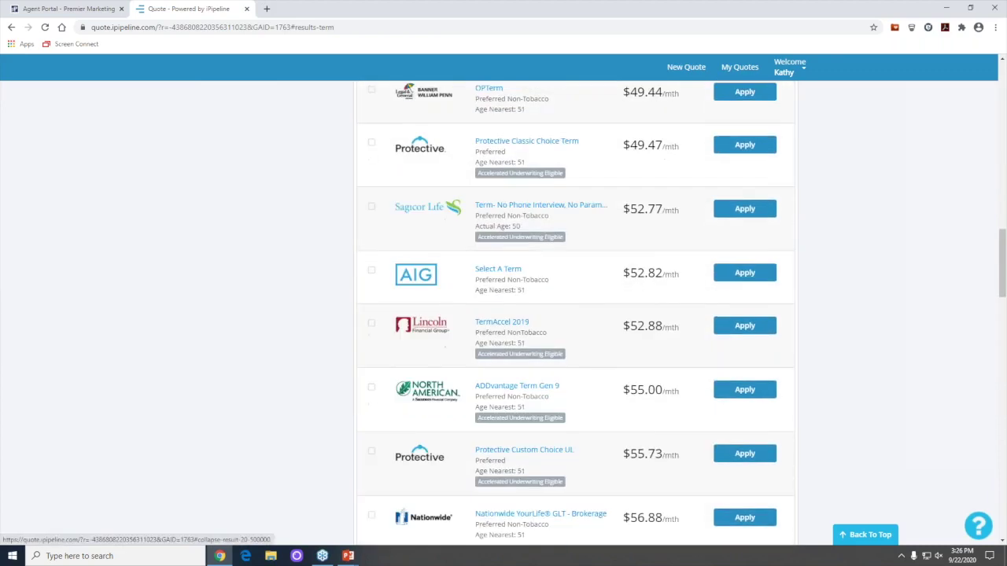
pyautogui.scroll(10, 456, 334)
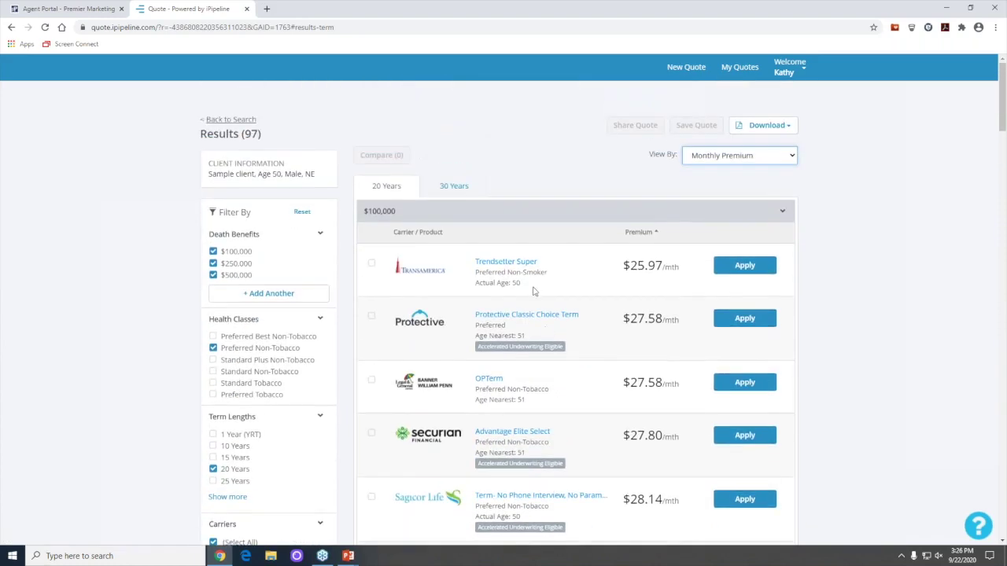
# Open the product summary of Transamerica's Trendsetter Super $100,000 quote and view all its product details
pyautogui.click(505, 262)
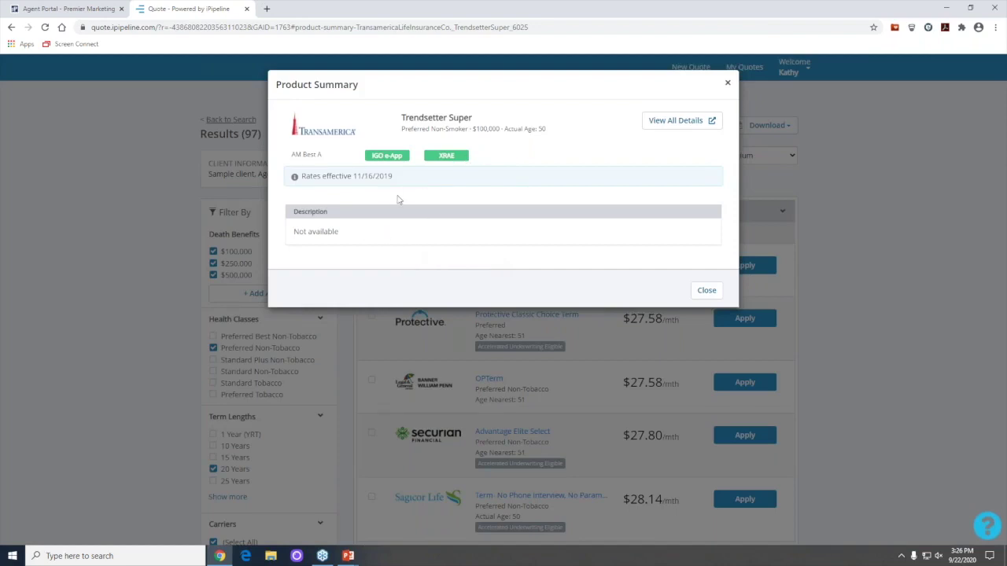
pyautogui.click(681, 124)
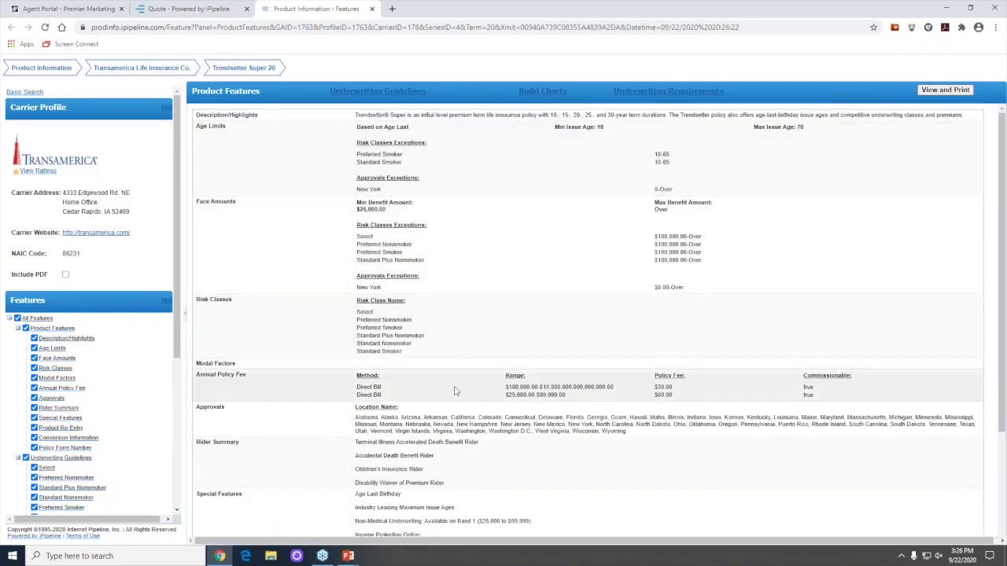
# Look through the Trendsetter Super 20 product features, including riders, special features and conversion information, and close the product page
pyautogui.scroll(-3, 453, 389)
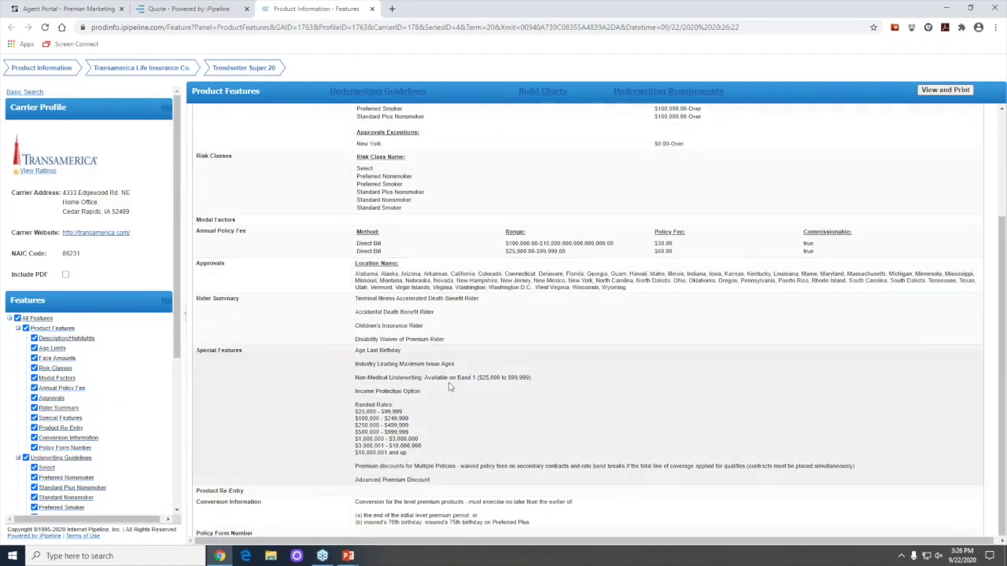
pyautogui.scroll(3, 448, 427)
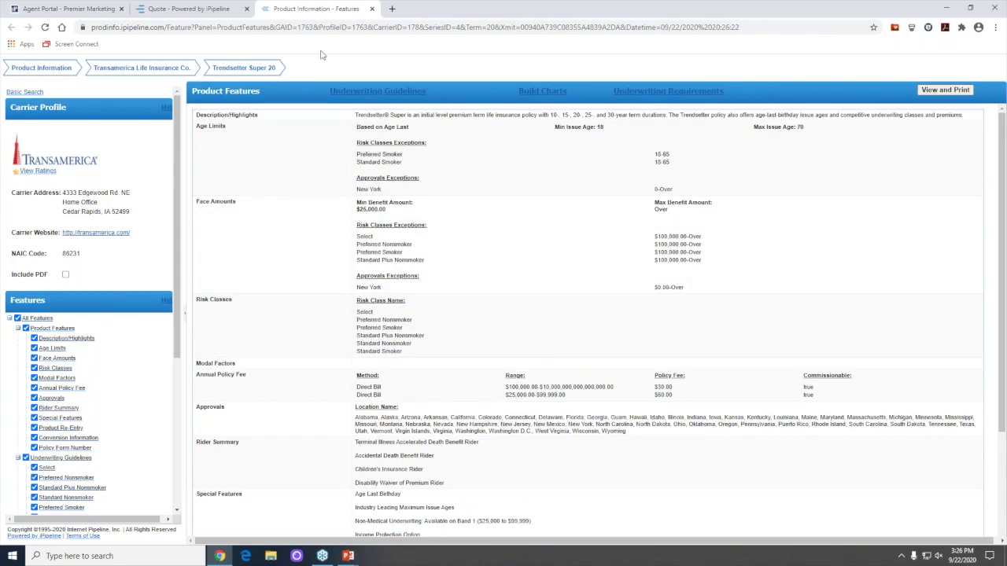
pyautogui.click(371, 8)
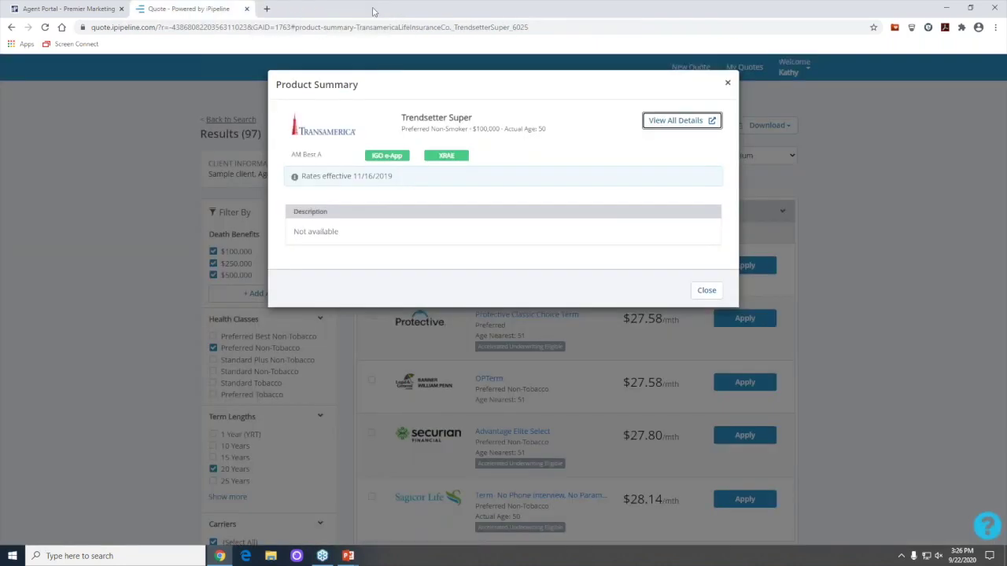
# Start a fresh insurance quote and enter the client's date of birth and the gender Male
pyautogui.click(246, 9)
pyautogui.click(397, 225)
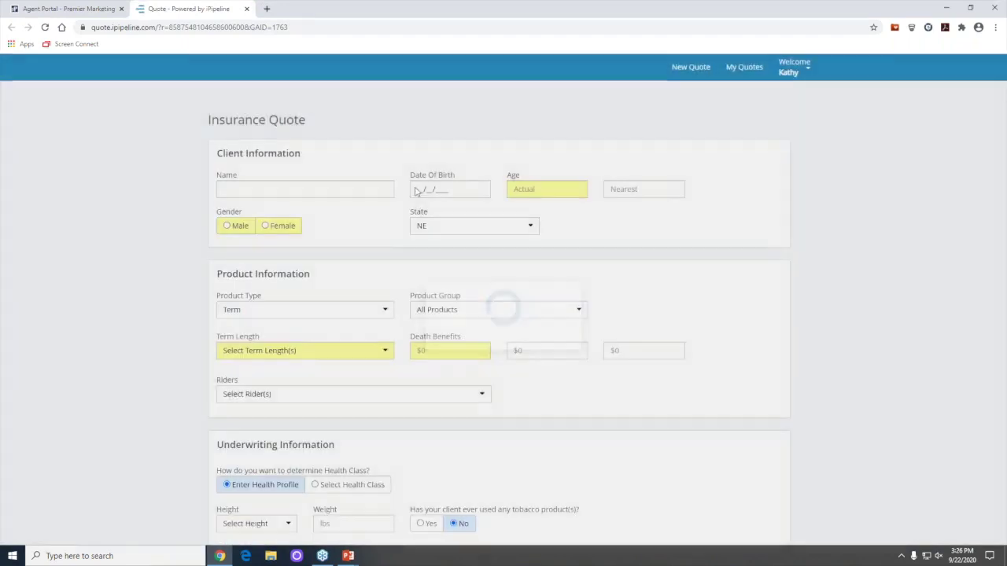
pyautogui.click(414, 188)
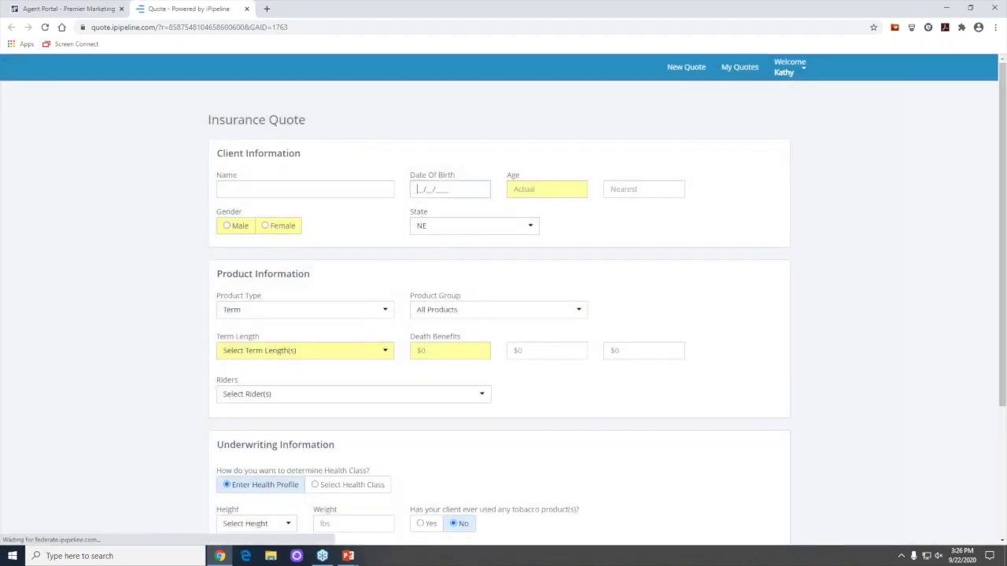
pyautogui.write('01/')
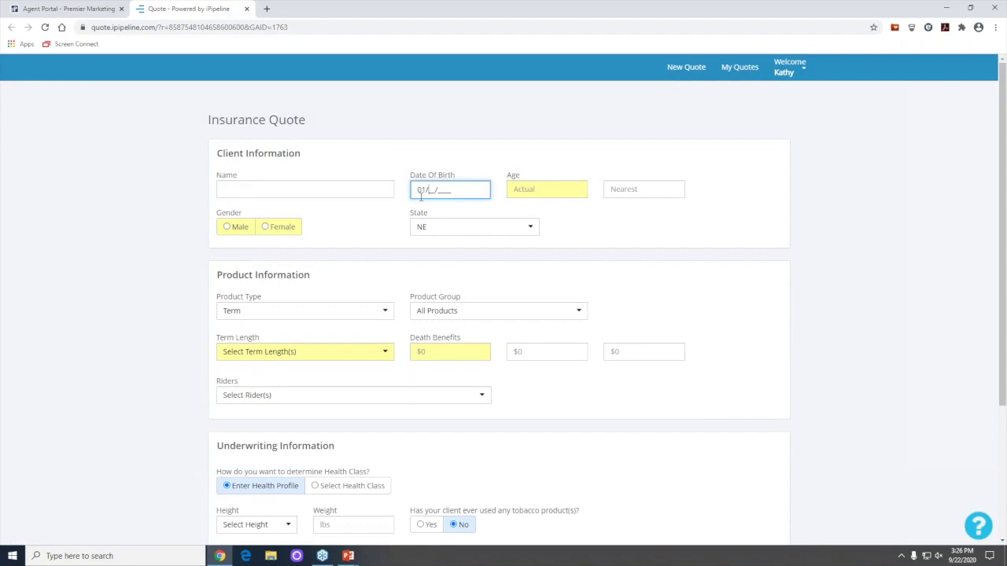
pyautogui.write('01/1970')
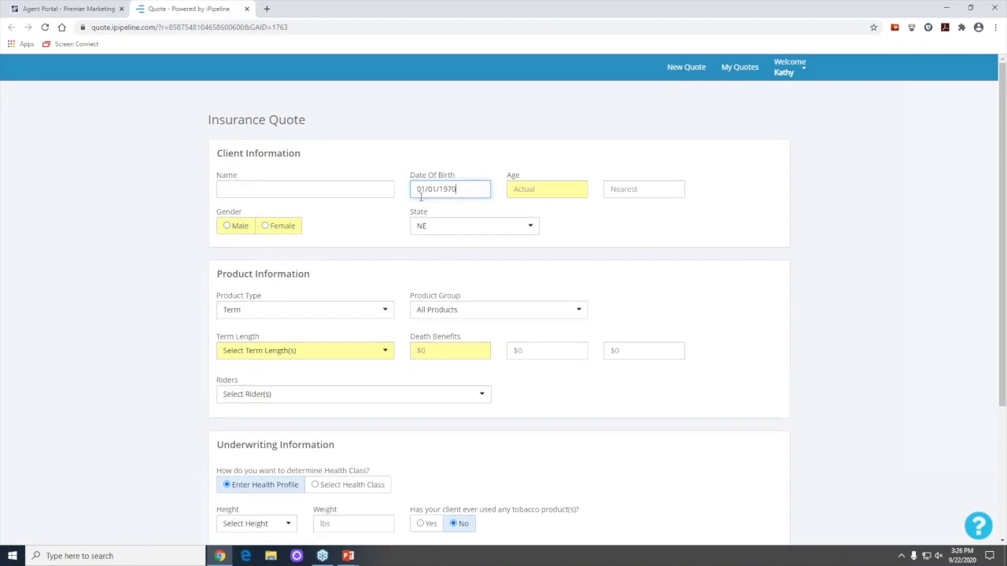
pyautogui.click(240, 226)
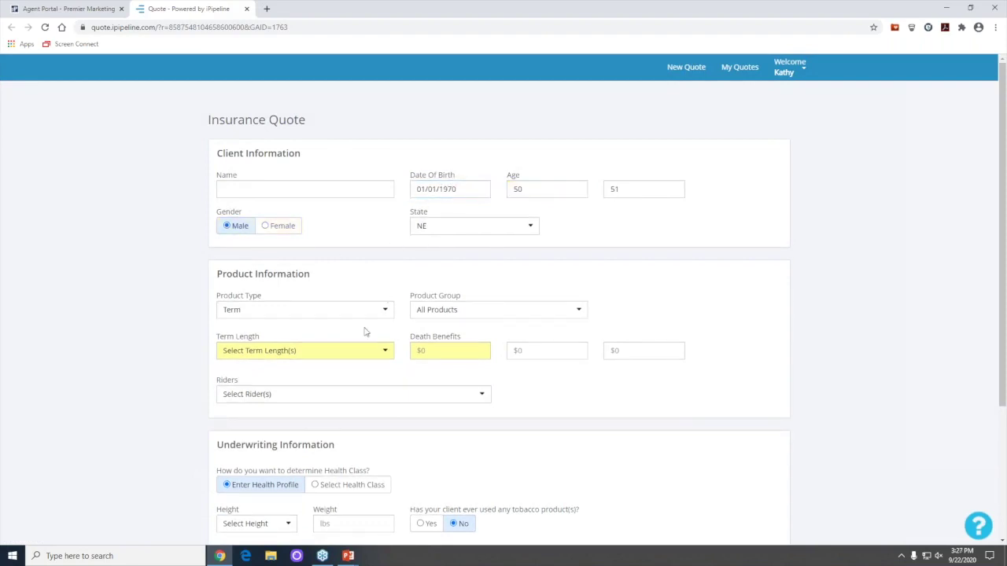
# Choose 20 Years and 30 Years as the term lengths for the quote
pyautogui.click(288, 351)
pyautogui.click(264, 430)
pyautogui.scroll(-2, 264, 447)
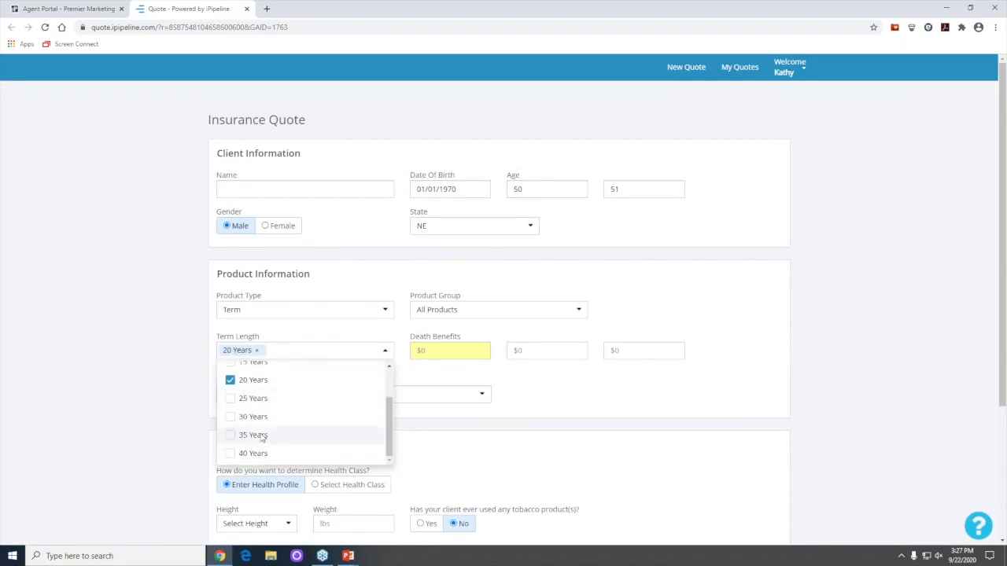
pyautogui.click(330, 410)
# Enter death benefits of $100,000, $250,000 and $500,000 for the quote
pyautogui.click(429, 351)
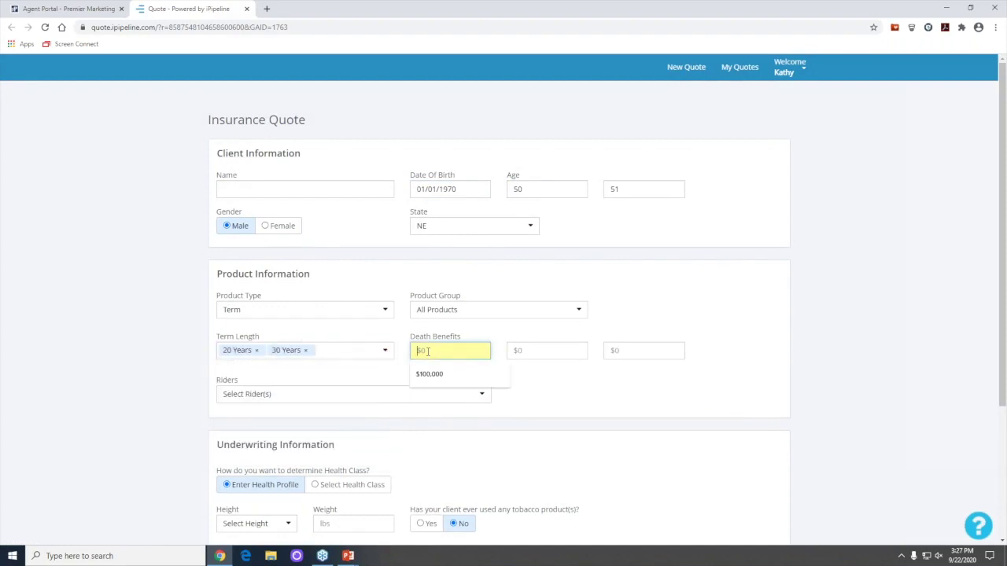
pyautogui.write('100000')
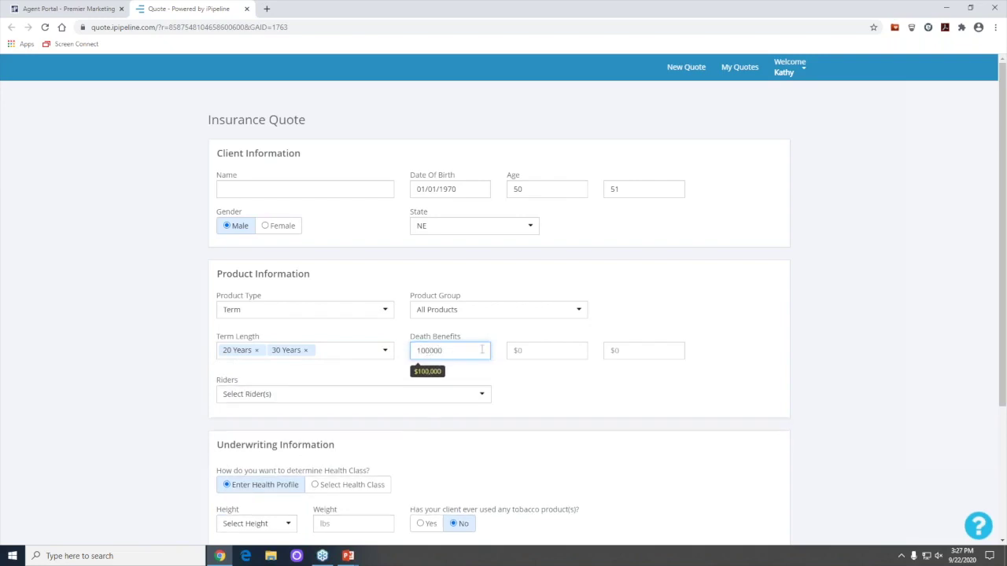
pyautogui.click(519, 346)
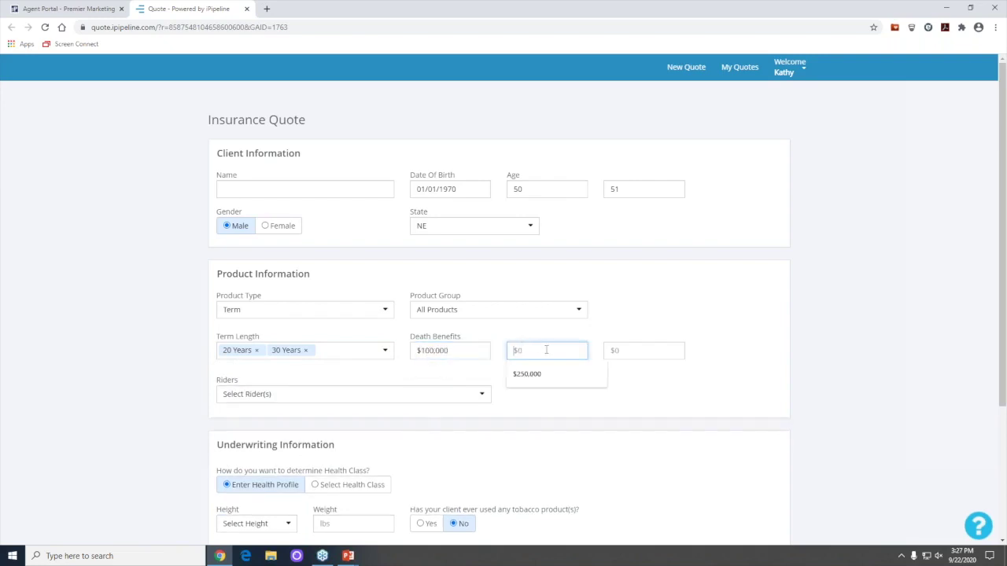
pyautogui.click(535, 374)
pyautogui.click(618, 350)
pyautogui.write('500000')
pyautogui.click(554, 385)
# Set the underwriting to a selected health class of Preferred Non-Tobacco and get the quotes
pyautogui.scroll(-2, 365, 393)
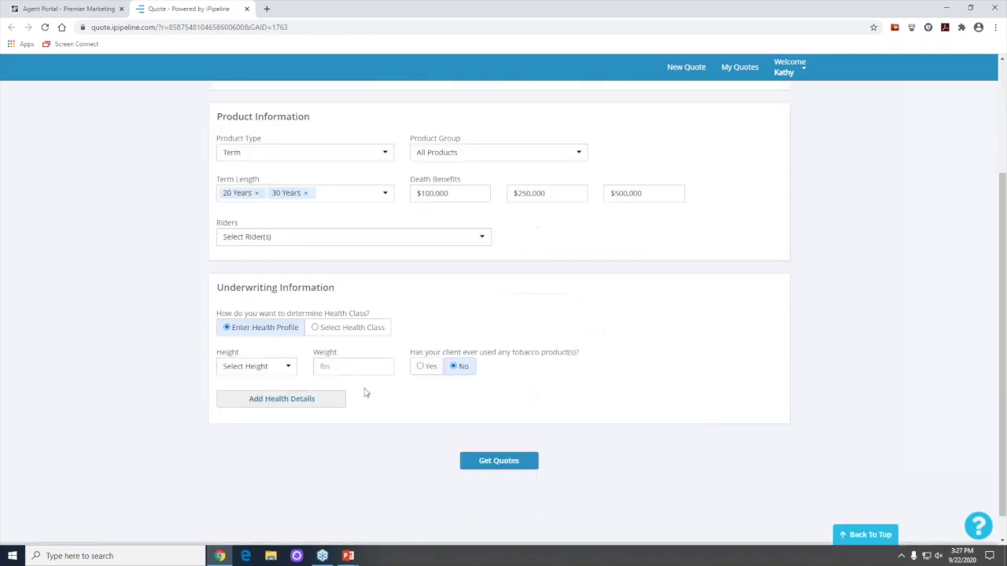
pyautogui.click(318, 328)
pyautogui.click(287, 370)
pyautogui.click(281, 447)
pyautogui.click(500, 433)
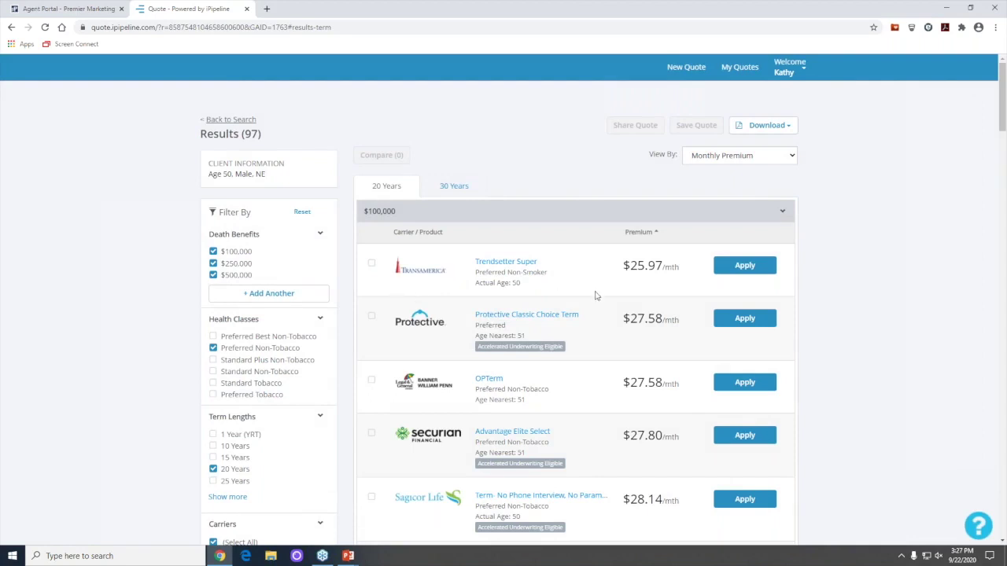
# Select Transamerica's Trendsetter Super in the 20-year results at the $100,000, $250,000 and $500,000 death benefits
pyautogui.scroll(-1, 457, 366)
pyautogui.scroll(-3, 455, 368)
pyautogui.scroll(2, 453, 345)
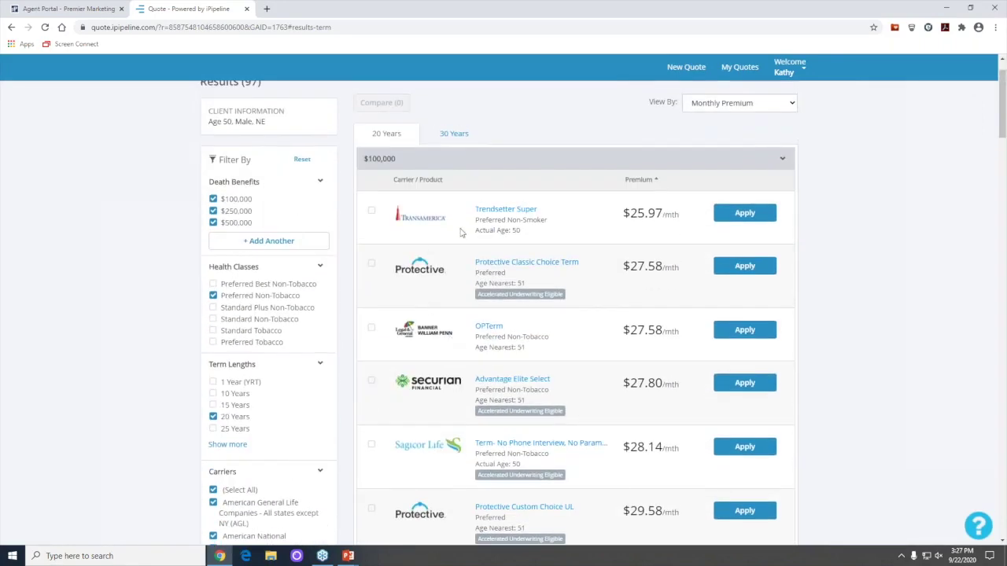
pyautogui.click(371, 211)
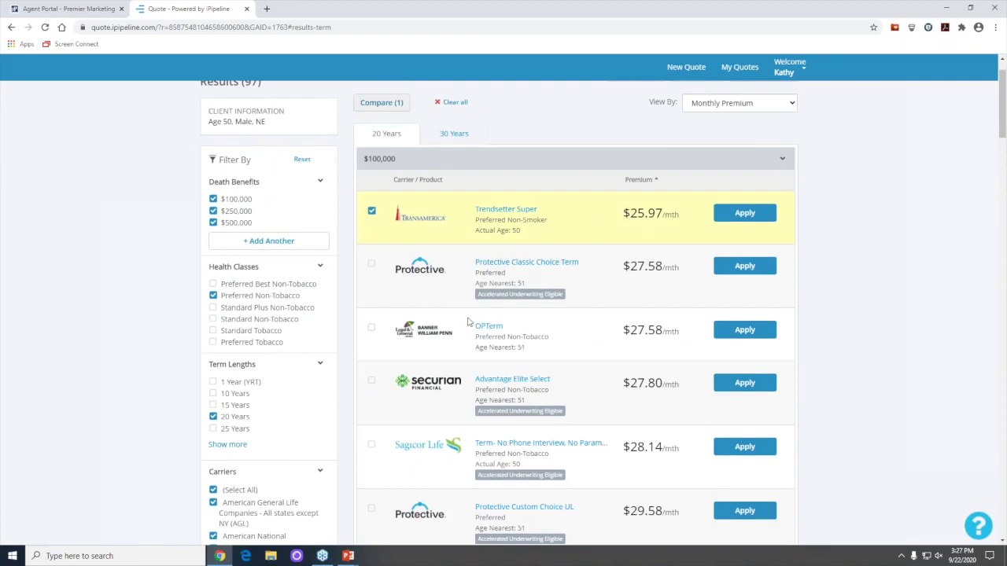
pyautogui.scroll(-1, 468, 321)
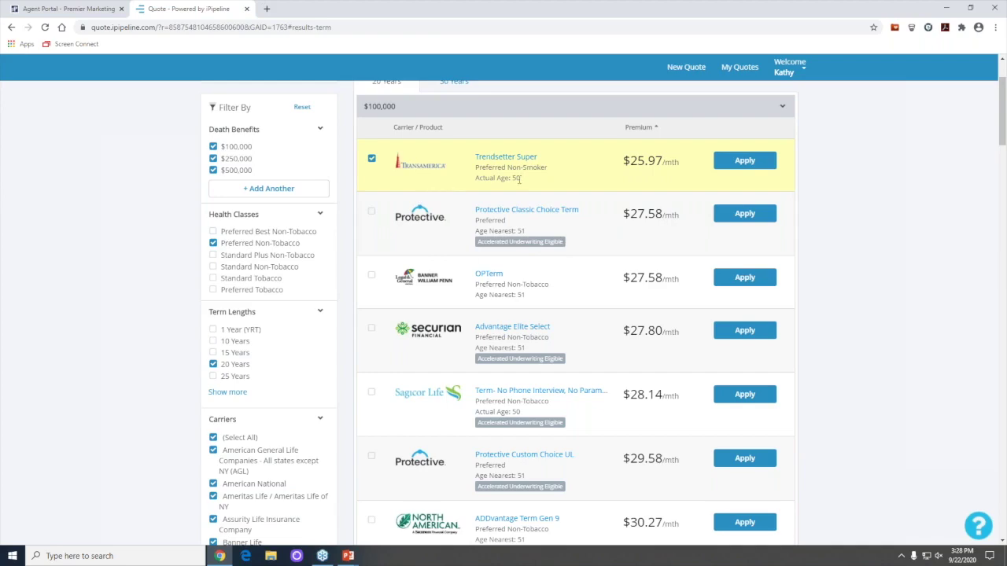
pyautogui.scroll(-7, 463, 261)
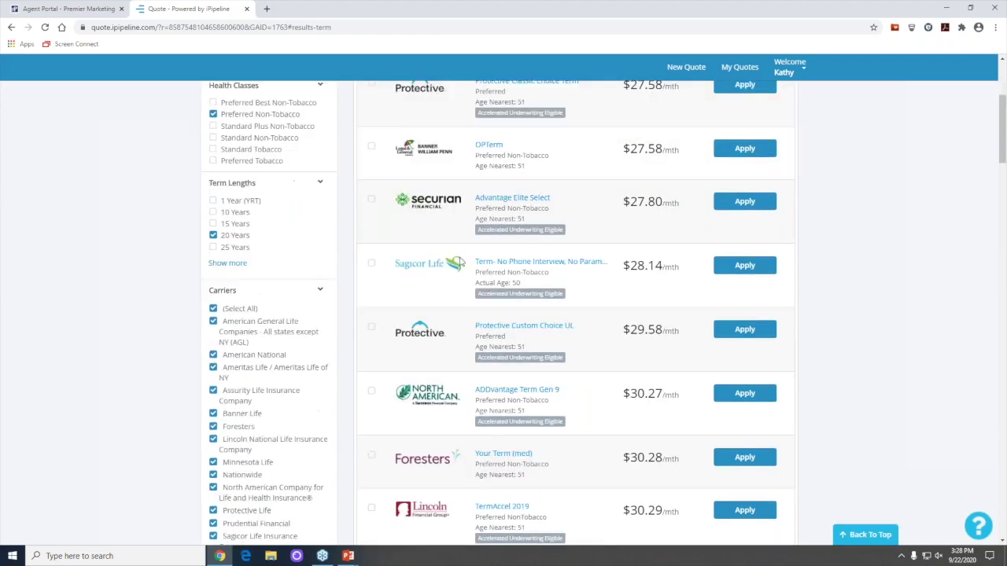
pyautogui.scroll(-5, 460, 261)
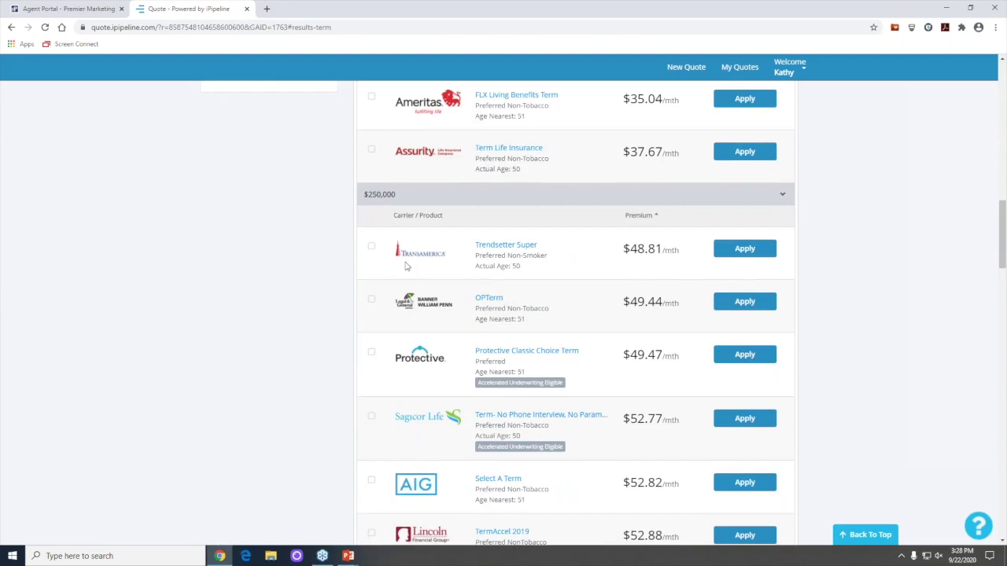
pyautogui.click(372, 249)
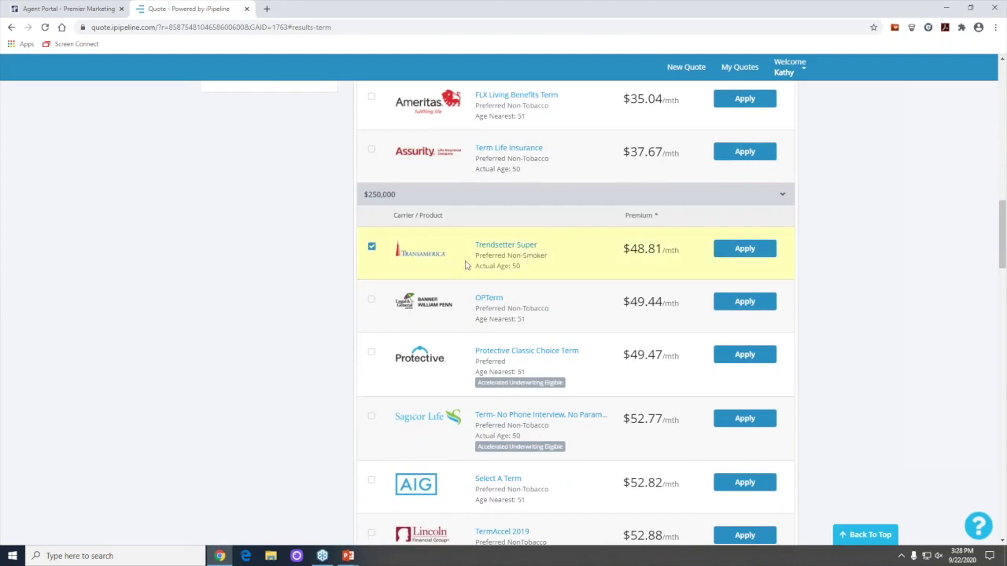
pyautogui.scroll(-5, 464, 265)
pyautogui.scroll(-10, 452, 269)
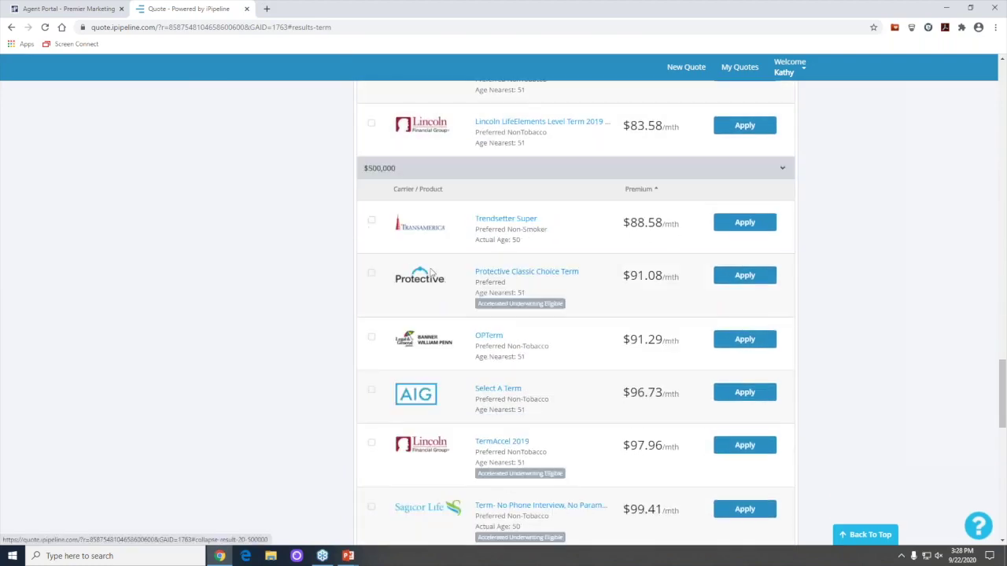
pyautogui.click(372, 221)
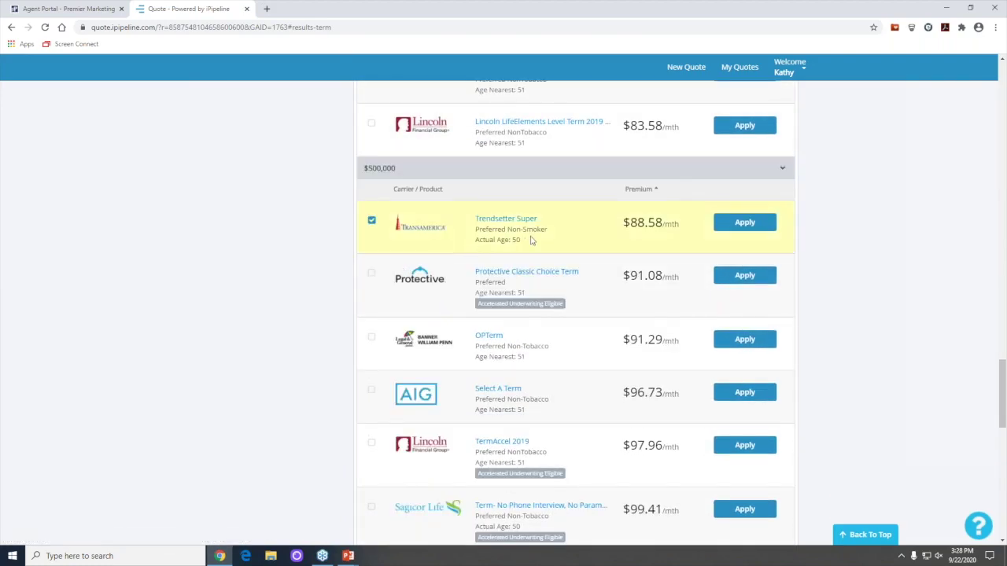
# Select Transamerica's Trendsetter Super in the 30-year results at the $100,000, $250,000 and $500,000 death benefits
pyautogui.scroll(15, 535, 248)
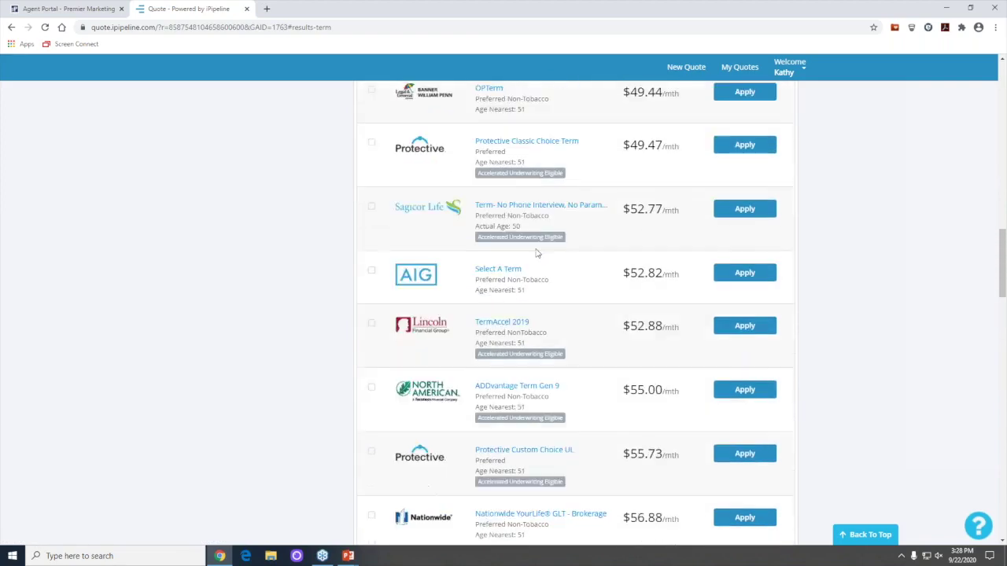
pyautogui.scroll(13, 536, 252)
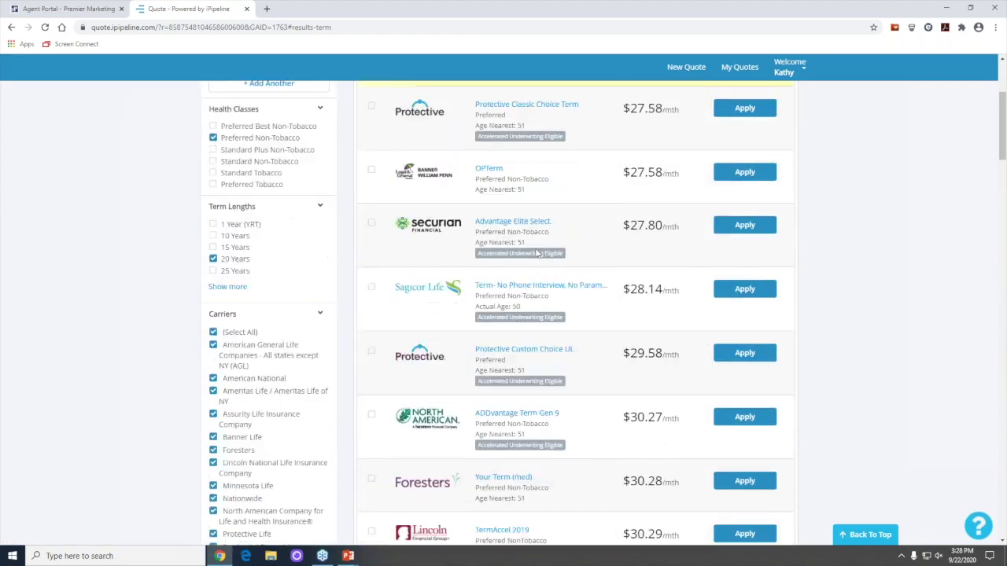
pyautogui.scroll(1, 536, 252)
pyautogui.click(454, 186)
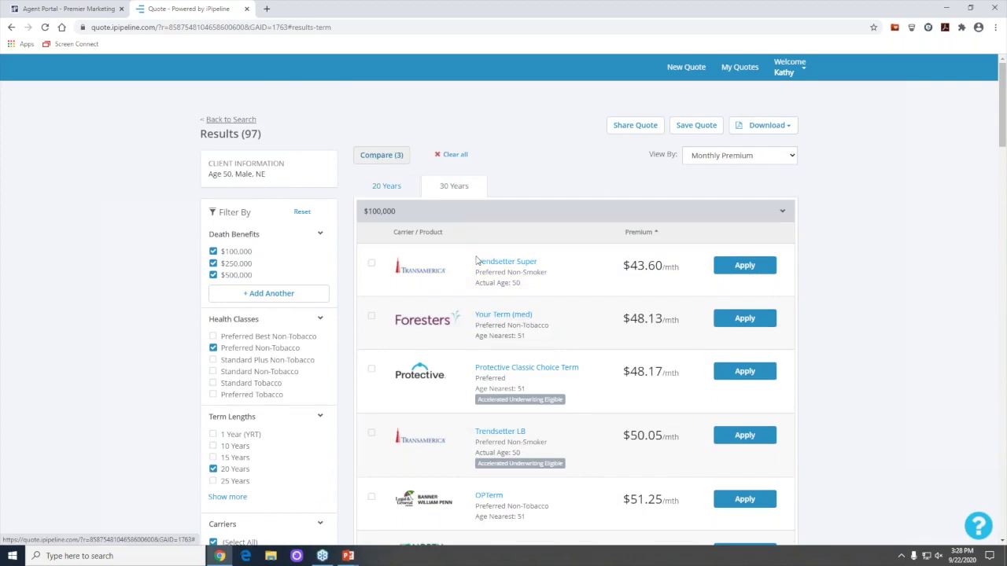
pyautogui.click(371, 264)
pyautogui.scroll(-7, 509, 282)
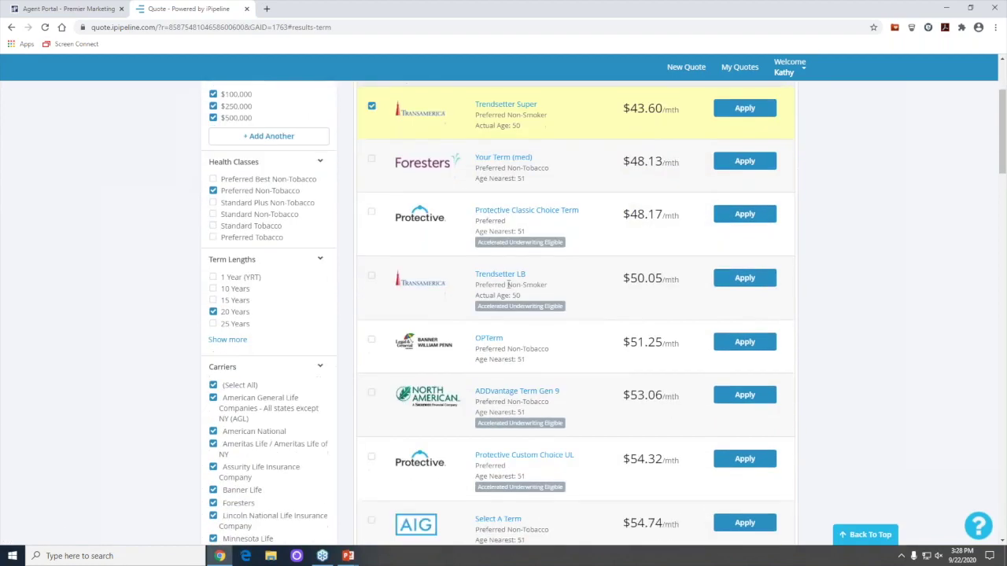
pyautogui.scroll(-3, 463, 298)
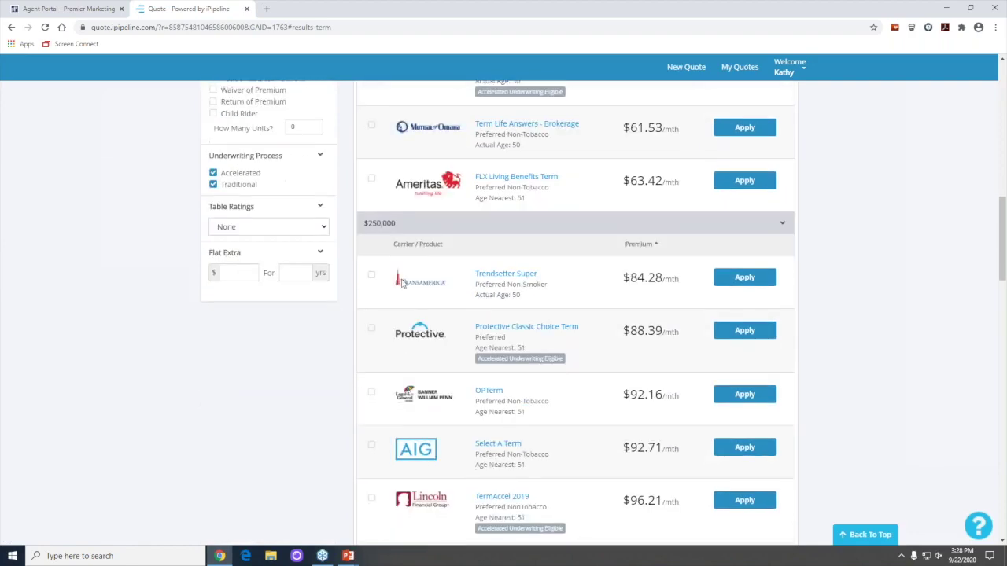
pyautogui.click(372, 275)
pyautogui.scroll(-9, 446, 318)
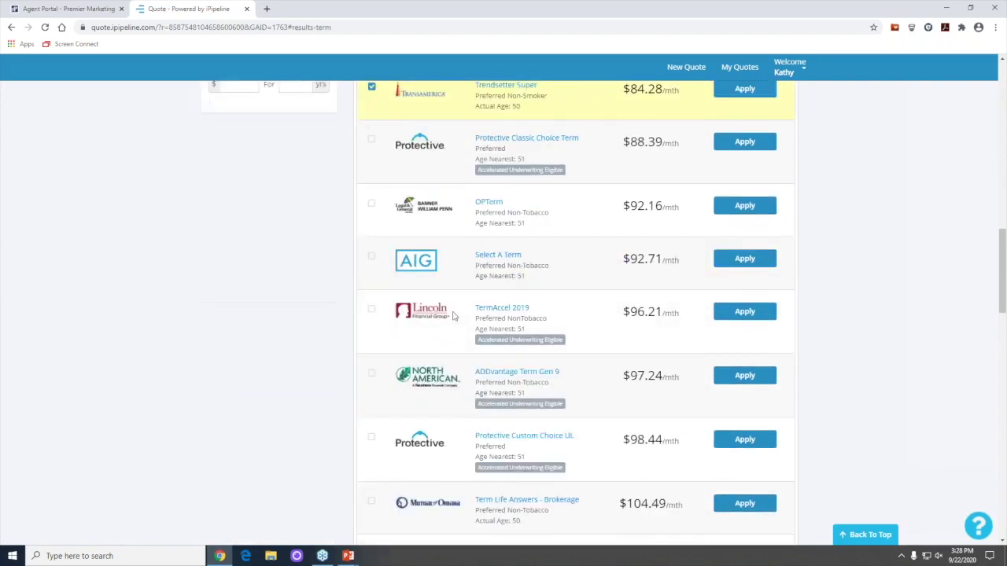
pyautogui.scroll(-2, 459, 318)
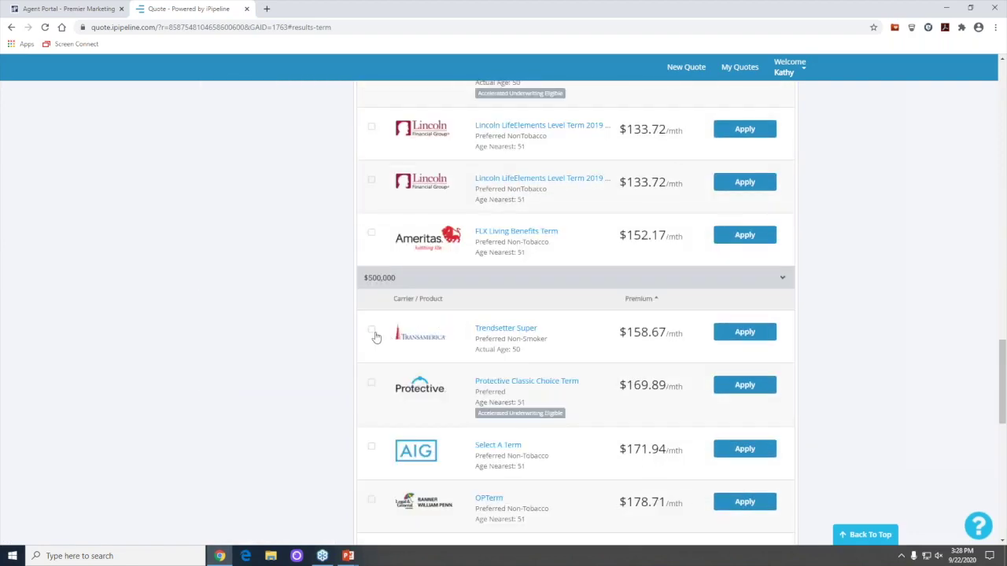
pyautogui.click(432, 326)
# Download the Comparison Ledger for the selected products and open the PDF to read its $100,000 premium pages
pyautogui.scroll(9, 536, 292)
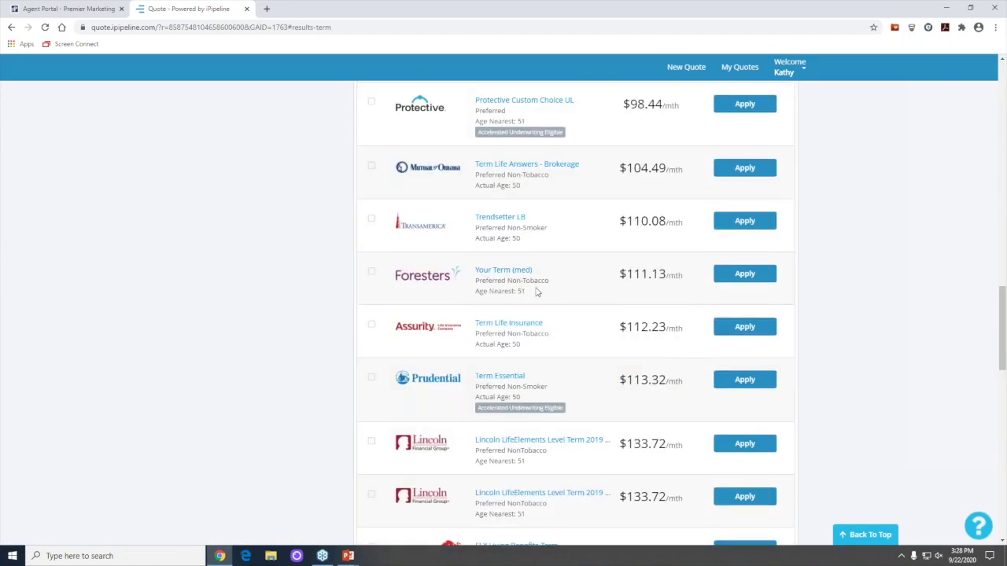
pyautogui.scroll(8, 537, 291)
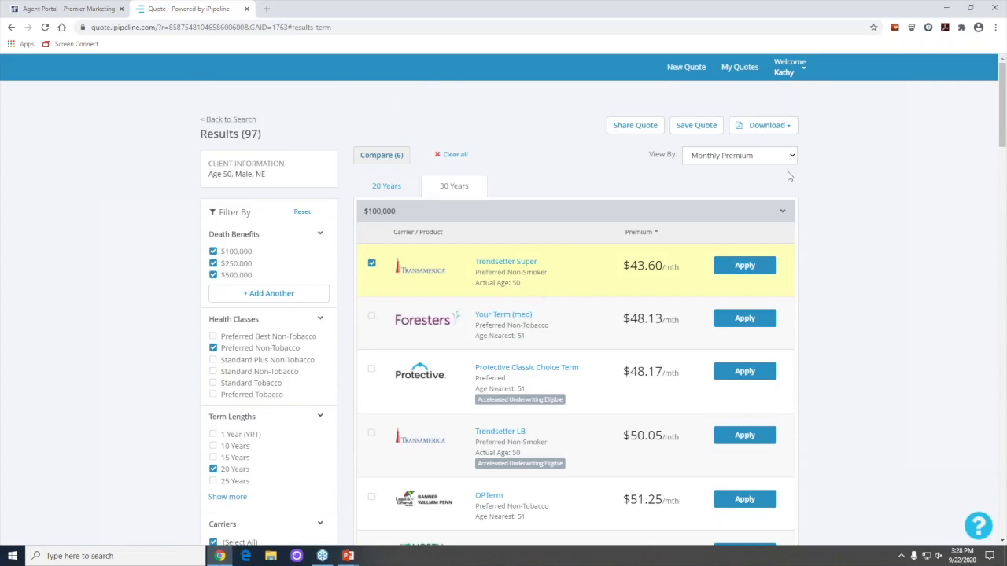
pyautogui.click(790, 129)
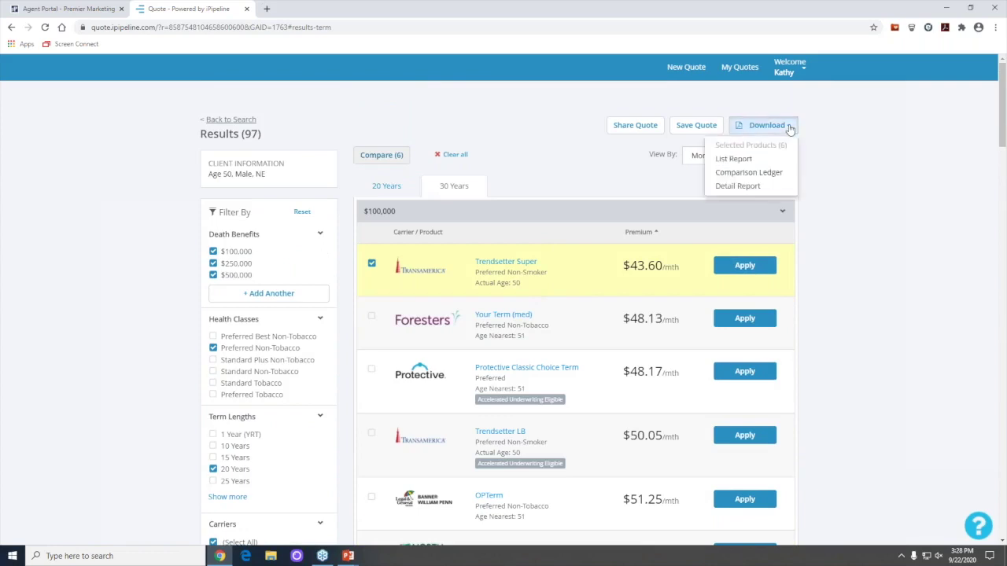
pyautogui.click(746, 172)
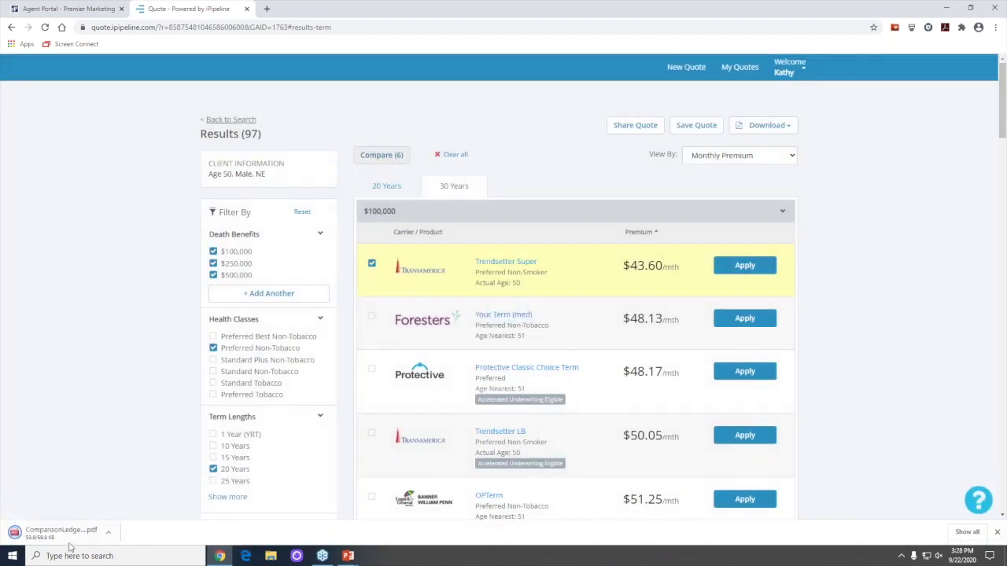
pyautogui.click(63, 535)
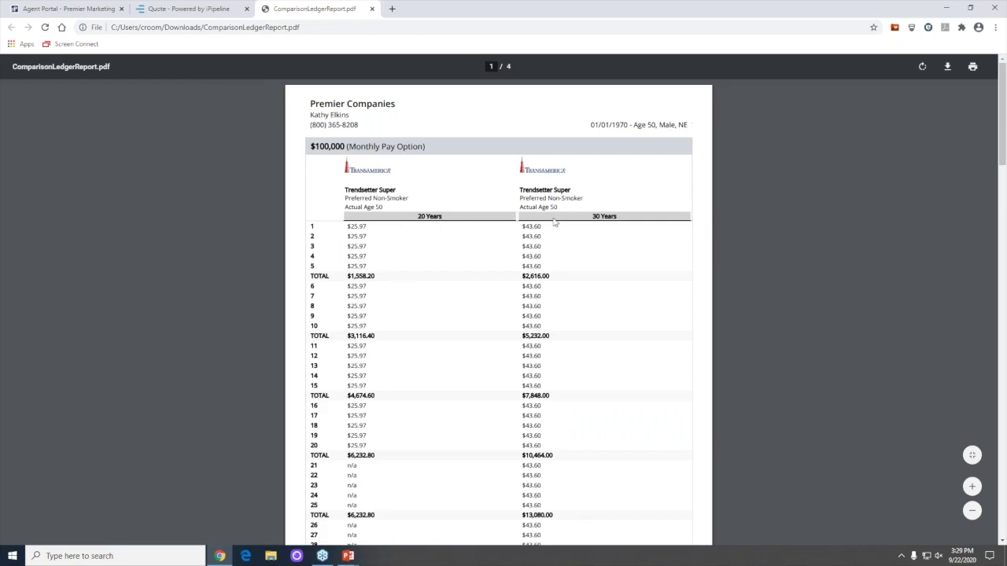
pyautogui.scroll(-10, 456, 240)
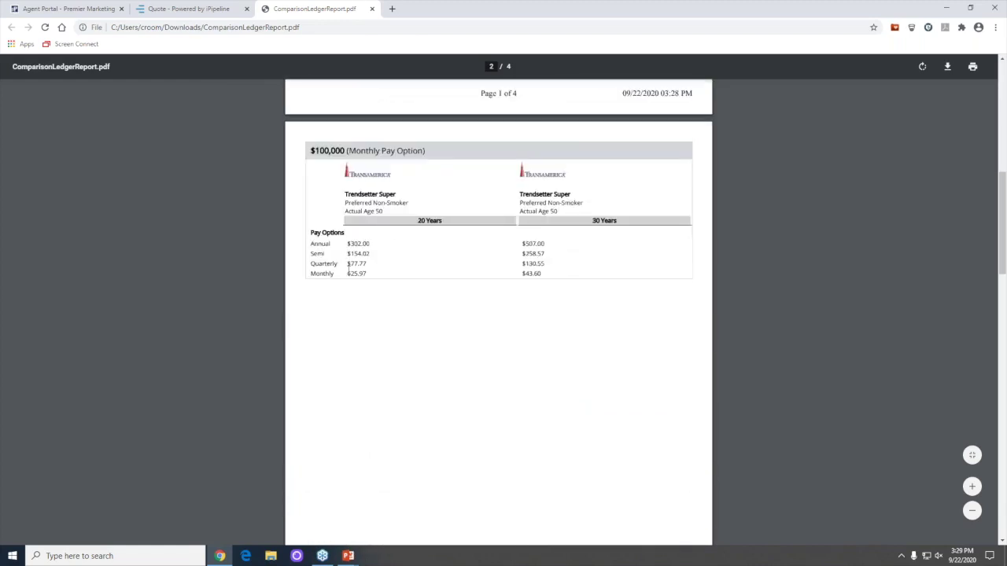
# Read the pay options and the $250,000 and $500,000 premium pages of the Comparison Ledger, and close the report
pyautogui.scroll(-4, 459, 269)
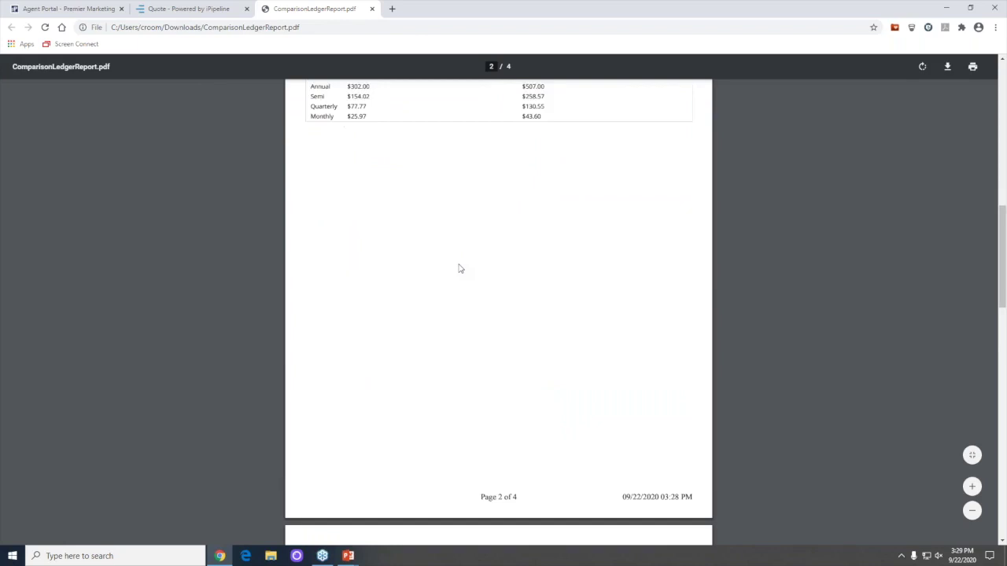
pyautogui.scroll(-3, 459, 266)
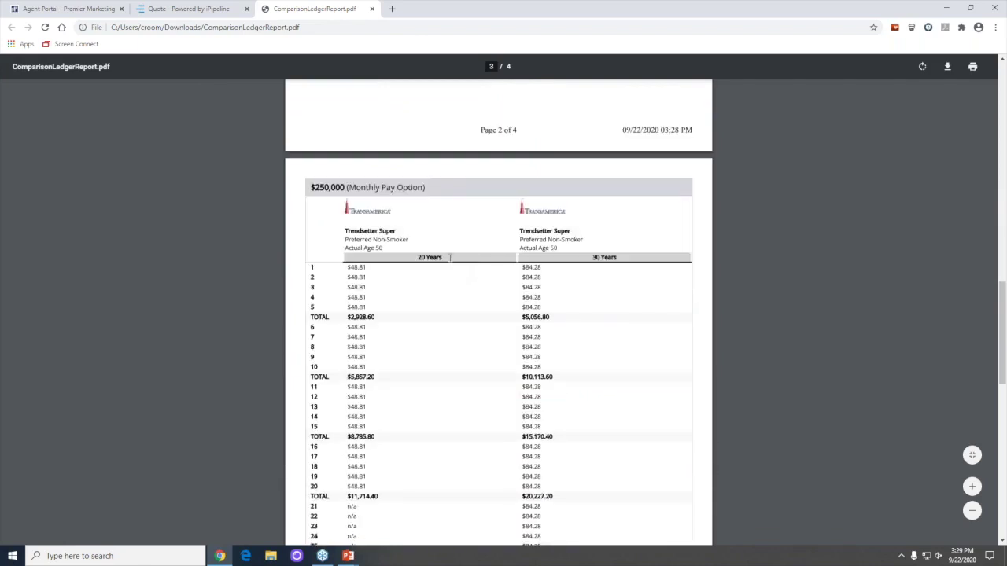
pyautogui.scroll(-5, 449, 257)
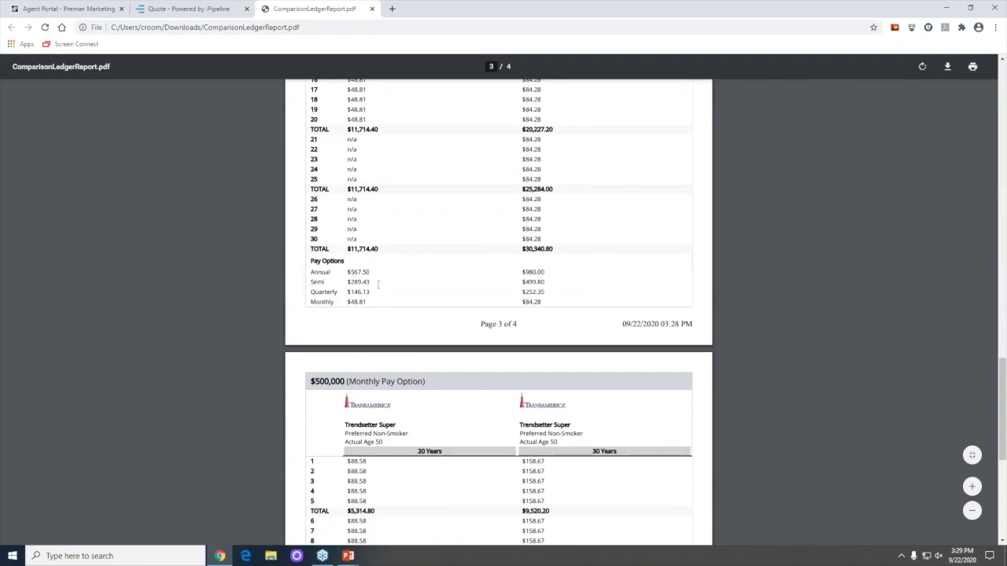
pyautogui.scroll(-2, 417, 307)
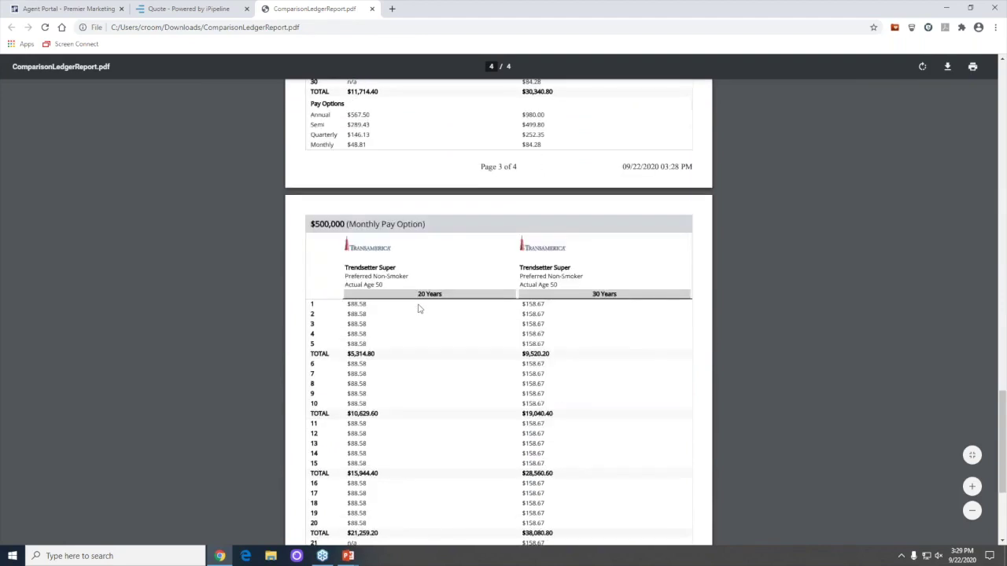
pyautogui.scroll(-1, 421, 291)
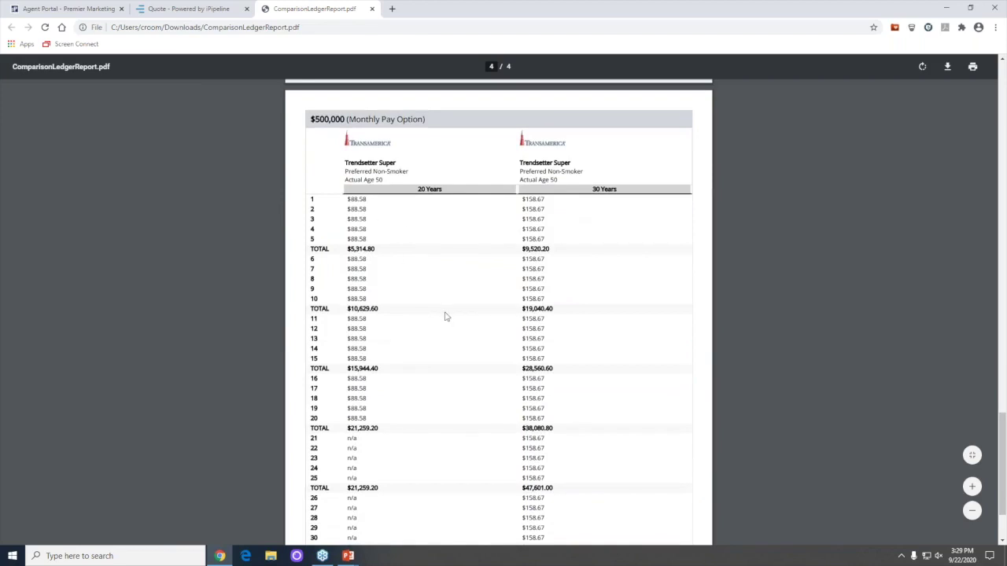
pyautogui.scroll(4, 445, 316)
pyautogui.scroll(-3, 439, 306)
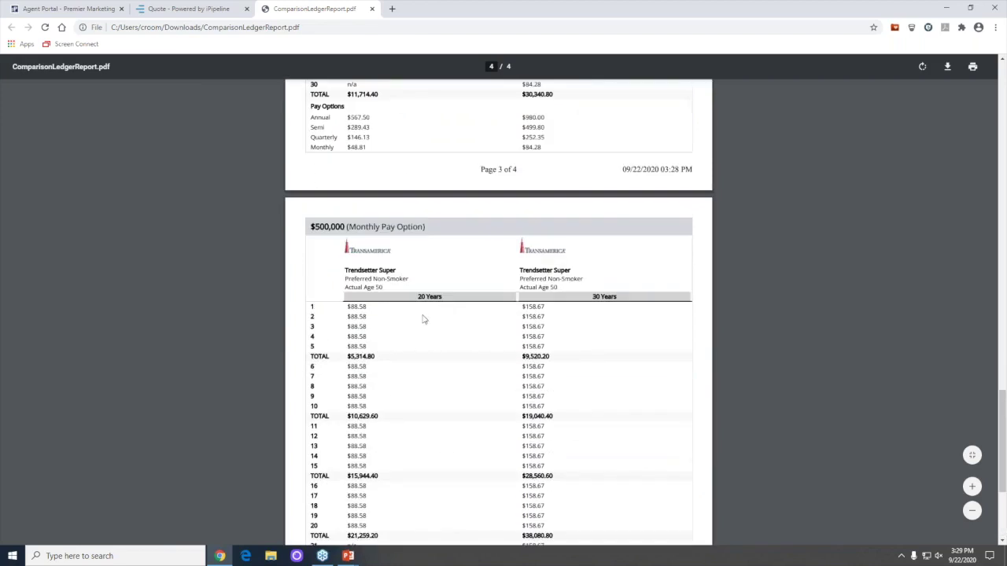
pyautogui.scroll(-1, 409, 310)
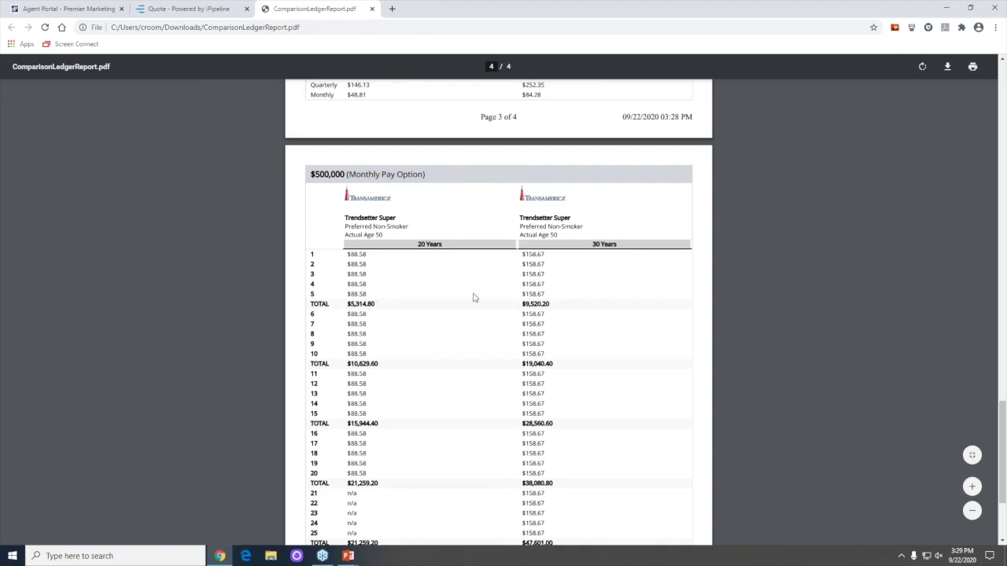
pyautogui.scroll(-3, 464, 303)
pyautogui.scroll(20, 462, 305)
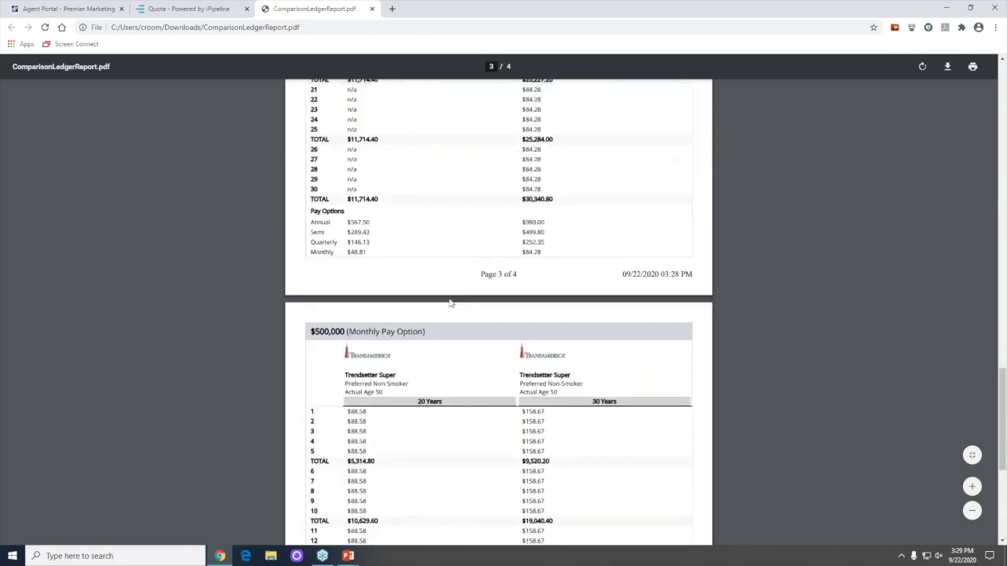
pyautogui.scroll(8, 449, 302)
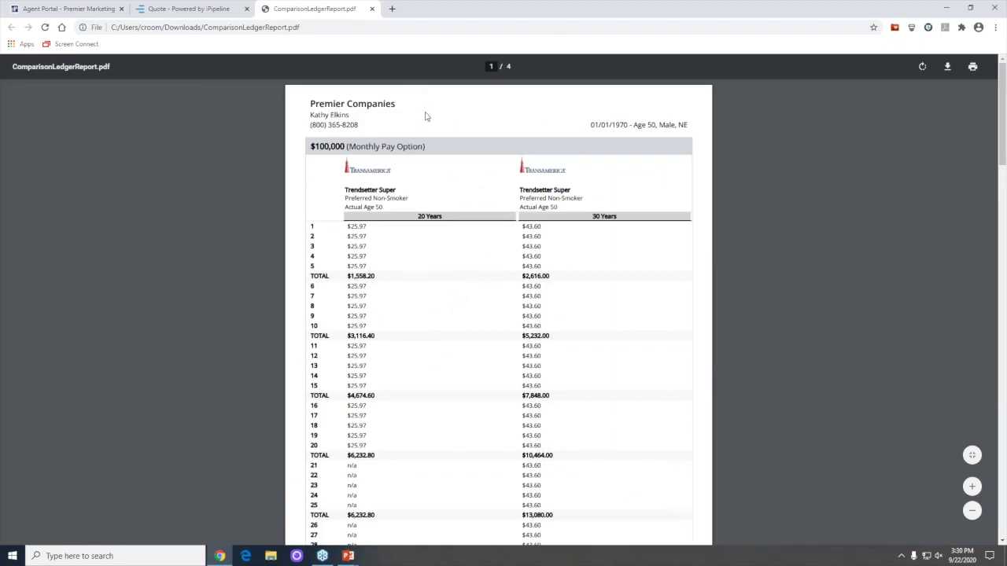
pyautogui.click(372, 10)
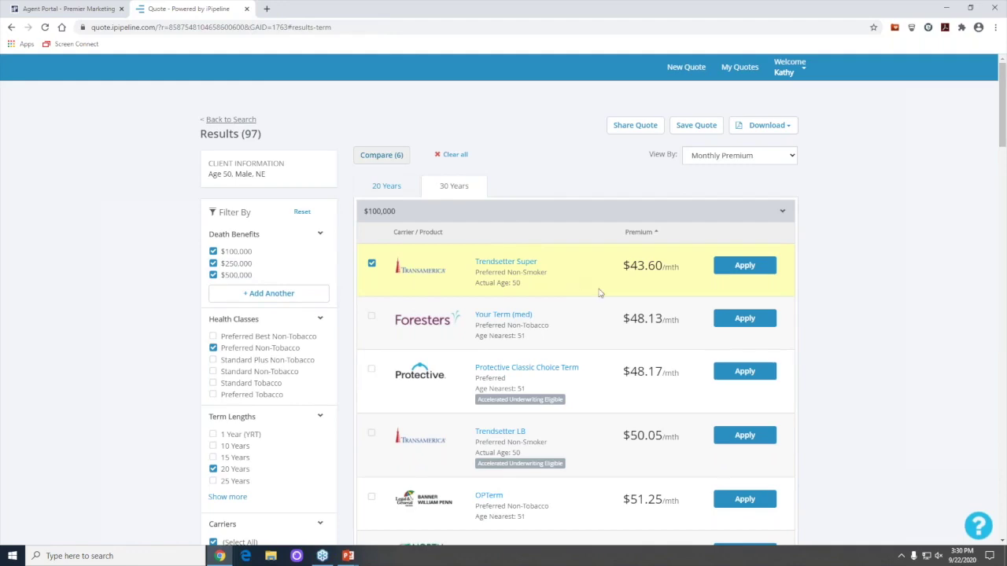
# Review the application options offered for Transamerica's Trendsetter Super in the 30-year $100,000 results, and close them
pyautogui.scroll(-3, 700, 330)
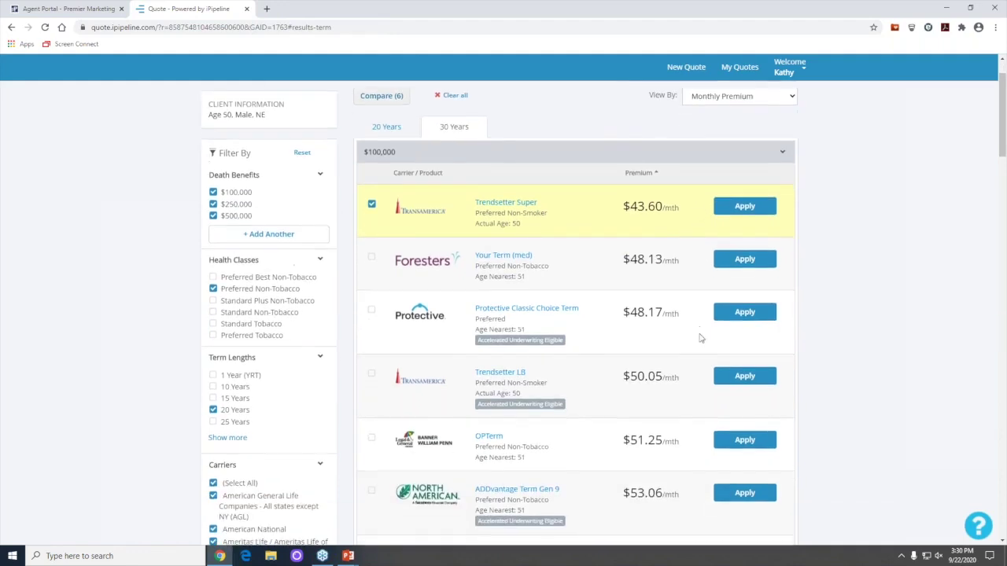
pyautogui.scroll(2, 688, 346)
pyautogui.scroll(1, 688, 346)
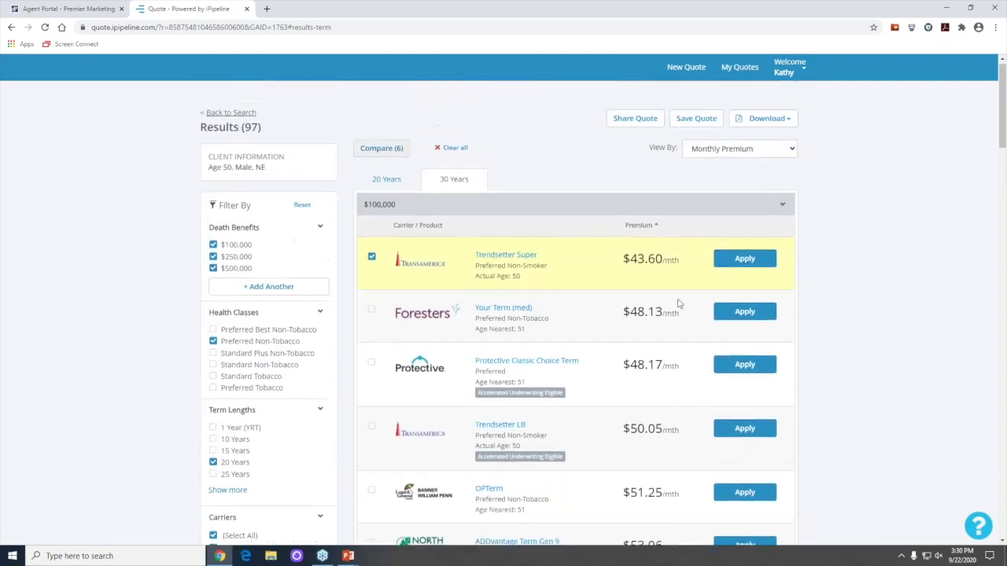
pyautogui.click(750, 269)
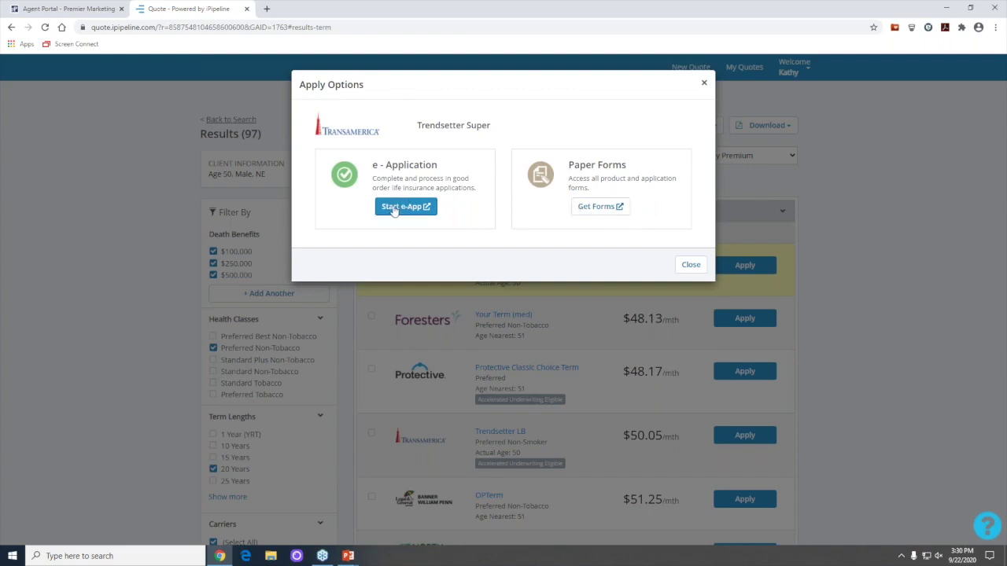
pyautogui.click(705, 84)
# Start a drop ticket for Protective Classic Choice Term from the 30-year $100,000 results and fill in the proposed insured's first and last name
pyautogui.scroll(-1, 450, 323)
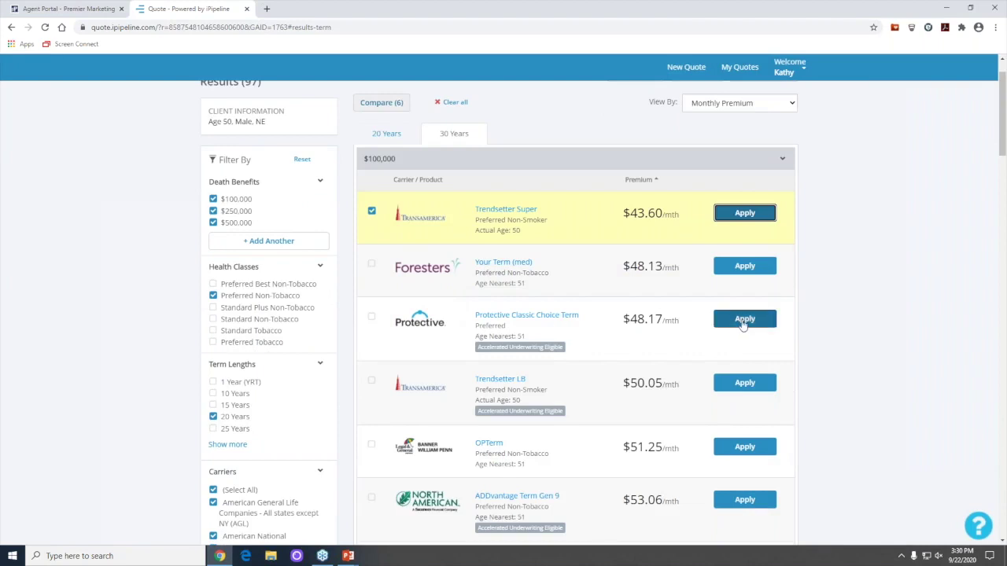
pyautogui.click(744, 323)
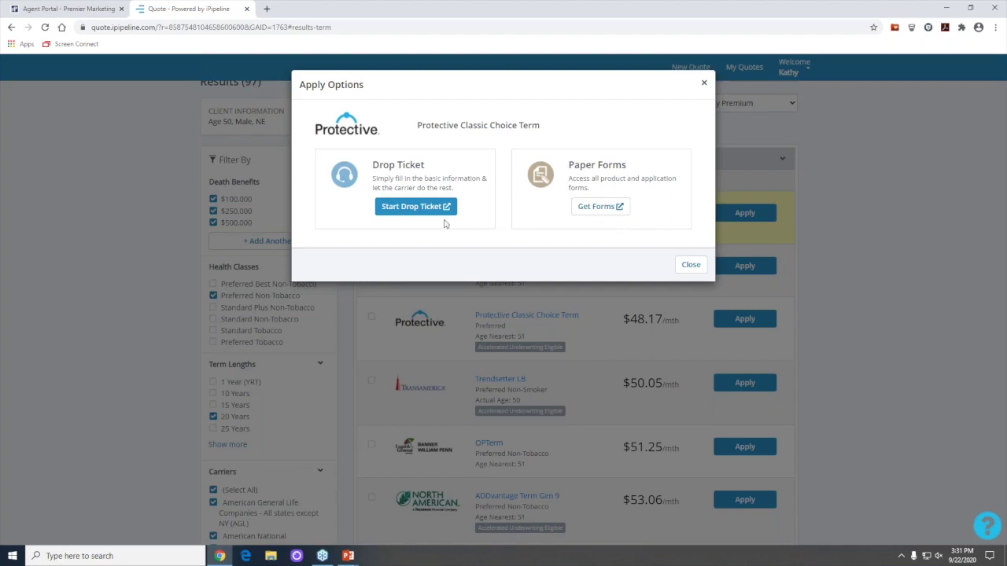
pyautogui.click(409, 207)
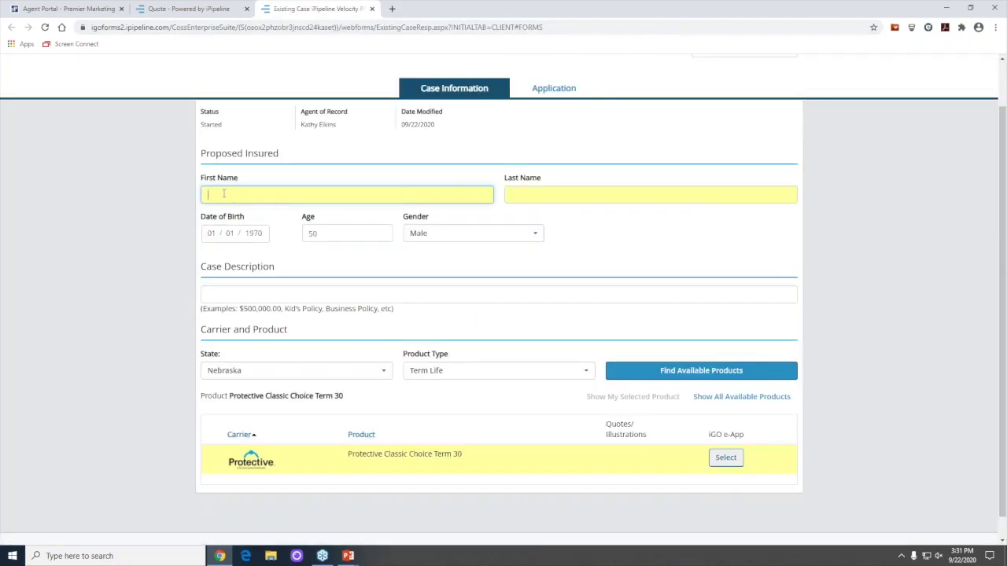
pyautogui.press('Tab')
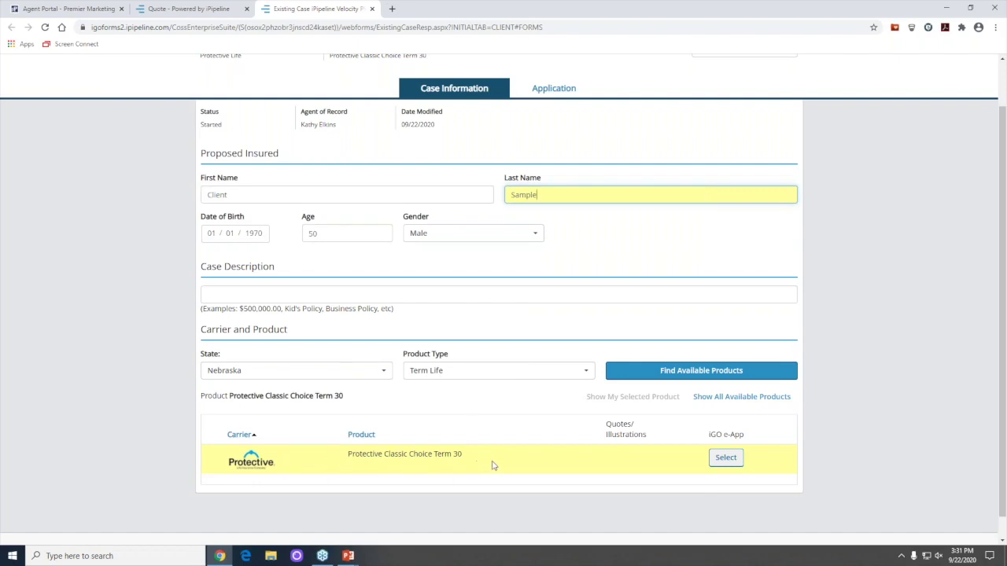
pyautogui.click(725, 461)
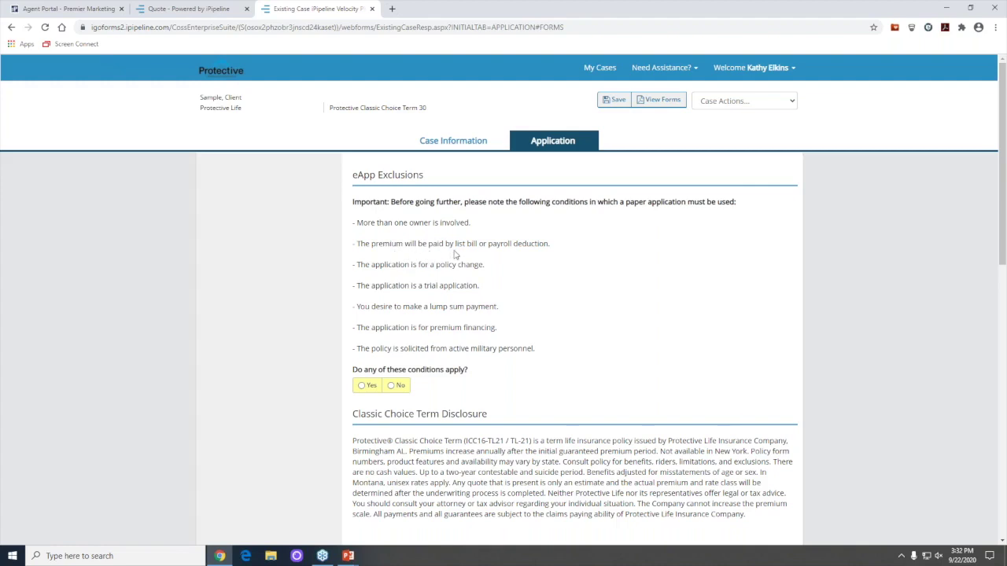
# Answer No to the eApp exclusions question and continue to the Proposed Insured section
pyautogui.click(394, 387)
pyautogui.scroll(-2, 481, 376)
pyautogui.click(391, 398)
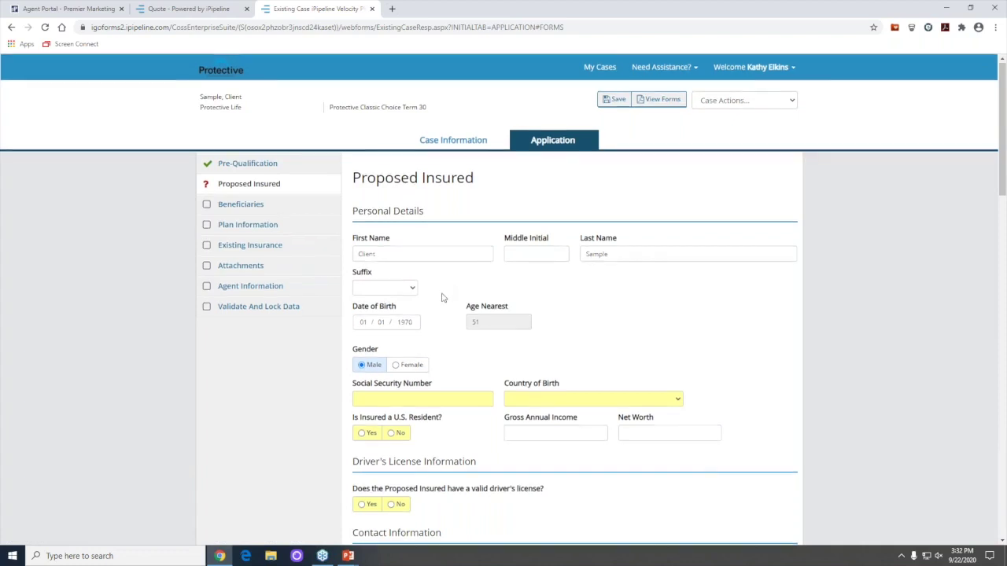
# Examine the personal, driver's license and contact fields of the Proposed Insured section and continue to the Beneficiaries section
pyautogui.scroll(-2, 437, 287)
pyautogui.scroll(1, 438, 268)
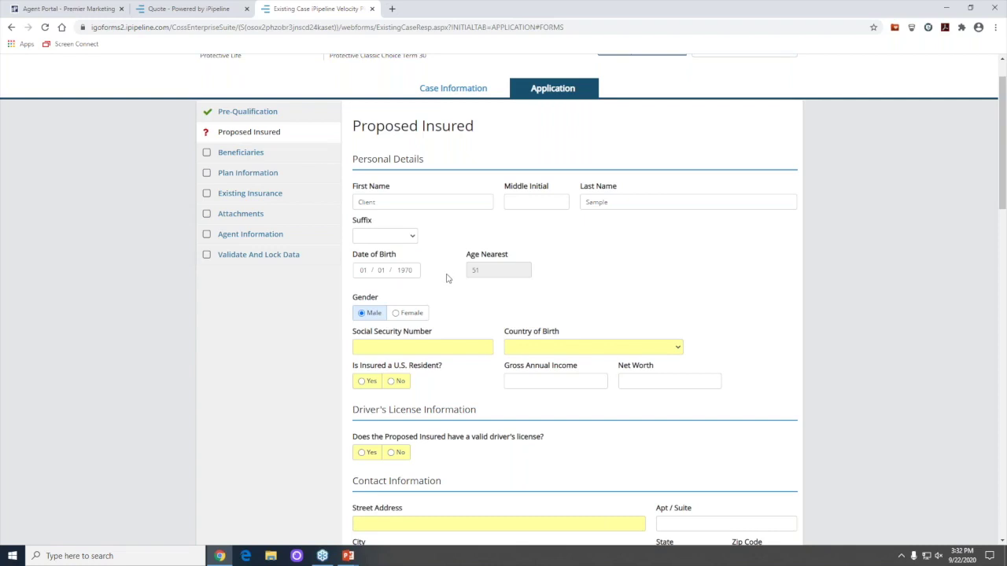
pyautogui.scroll(-1, 443, 280)
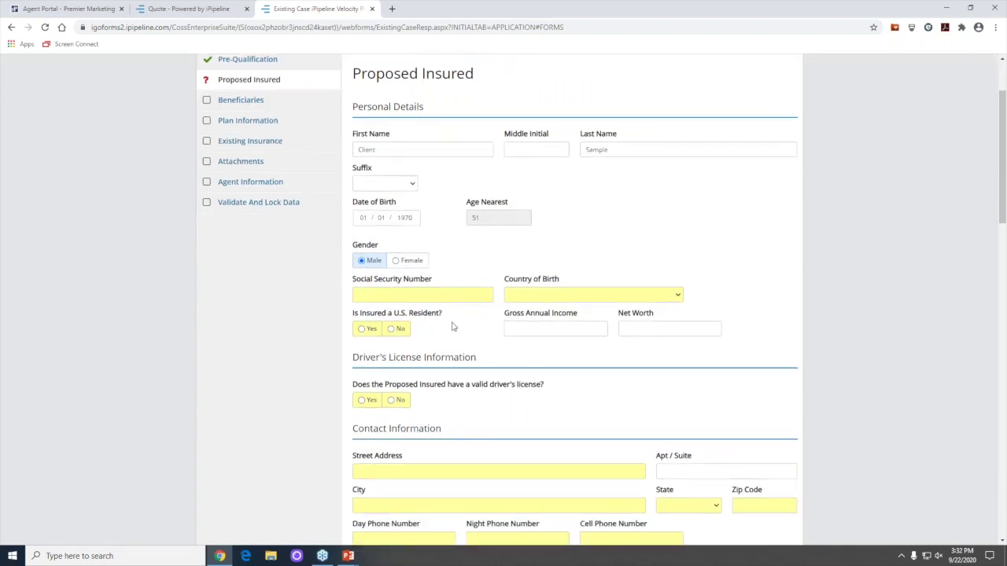
pyautogui.scroll(-1, 451, 326)
pyautogui.scroll(-1, 450, 308)
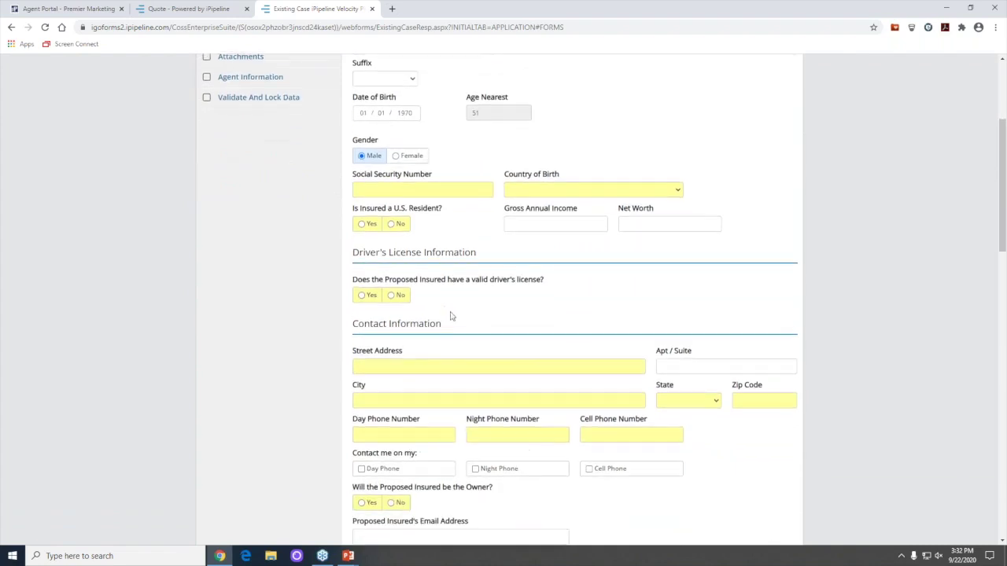
pyautogui.scroll(-1, 429, 420)
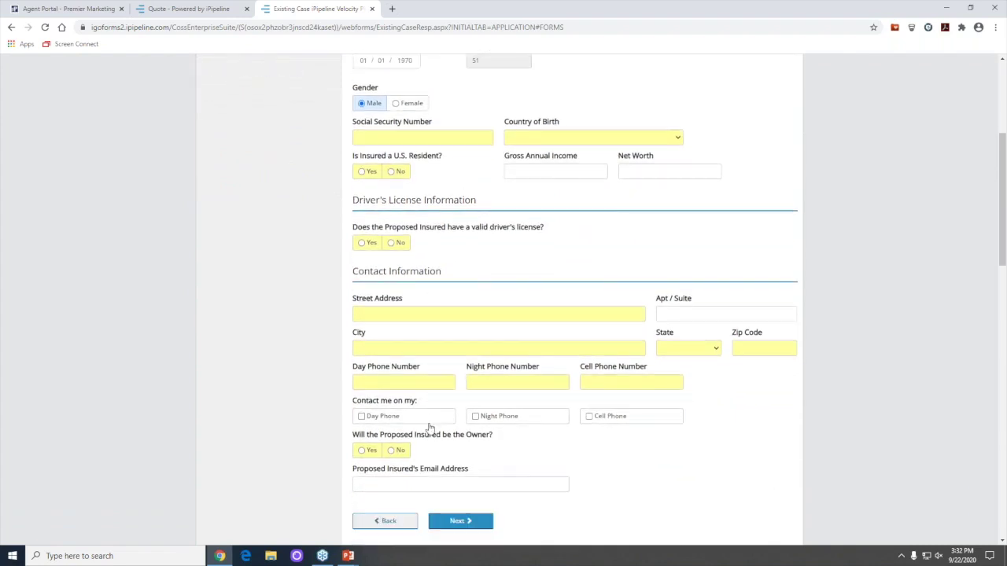
pyautogui.scroll(-2, 445, 442)
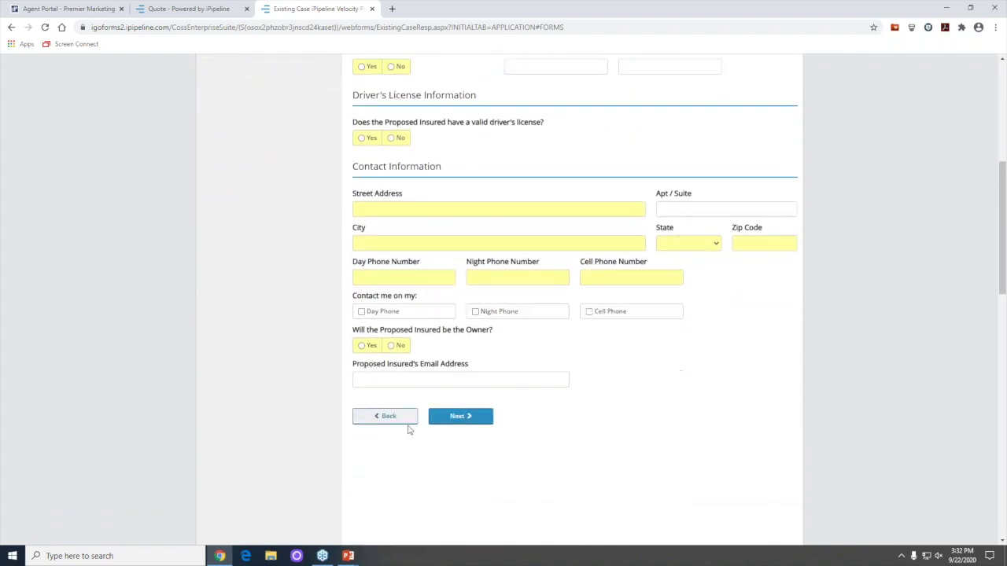
pyautogui.click(462, 417)
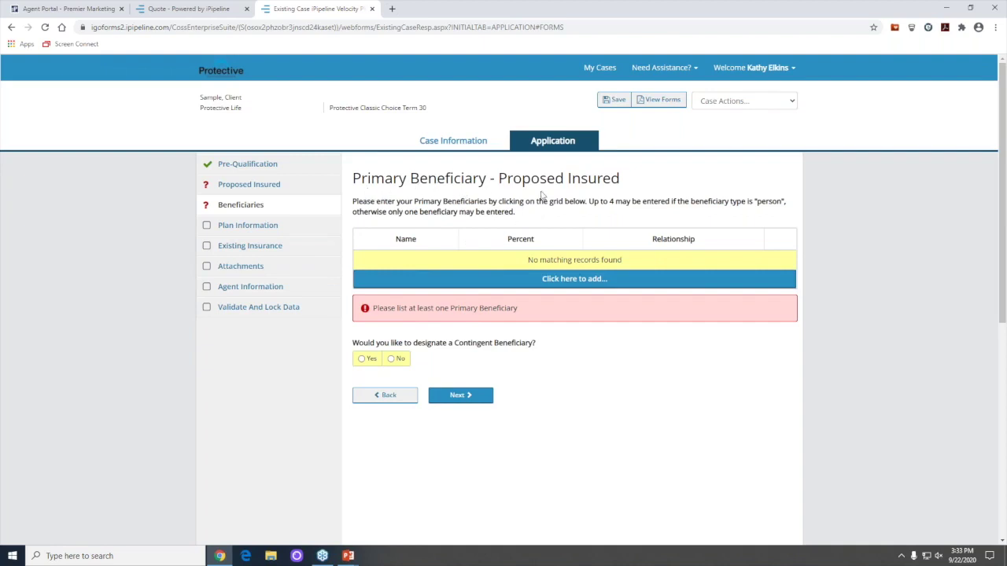
# Review the Plan Information section with its optional benefits and continue to the Existing Insurance questions
pyautogui.click(460, 397)
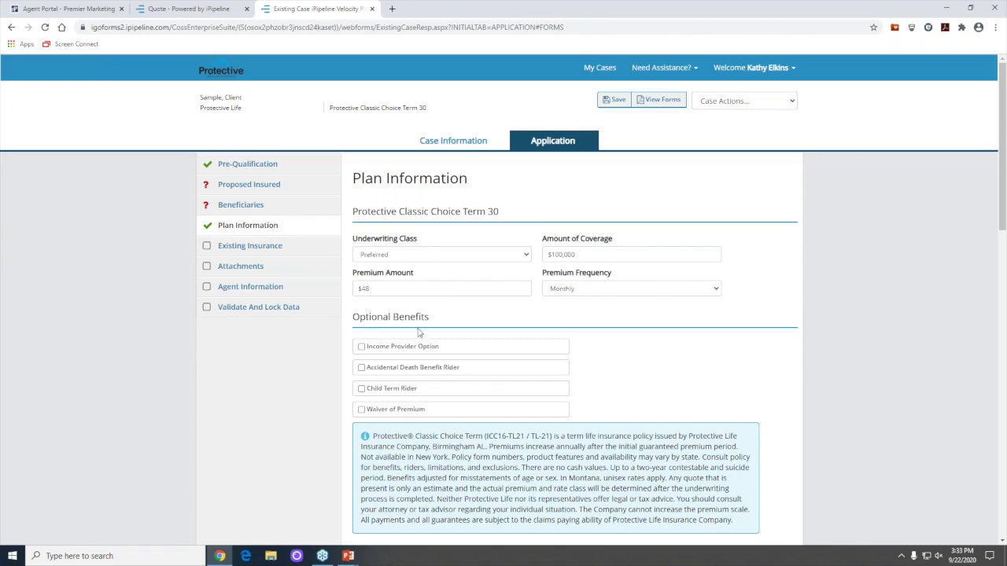
pyautogui.scroll(-1, 354, 342)
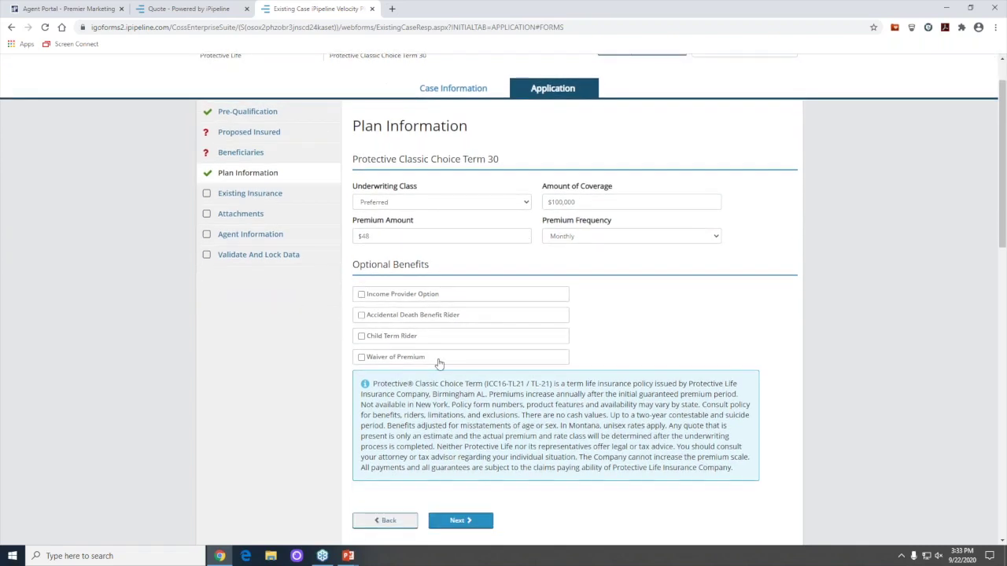
pyautogui.scroll(-2, 448, 350)
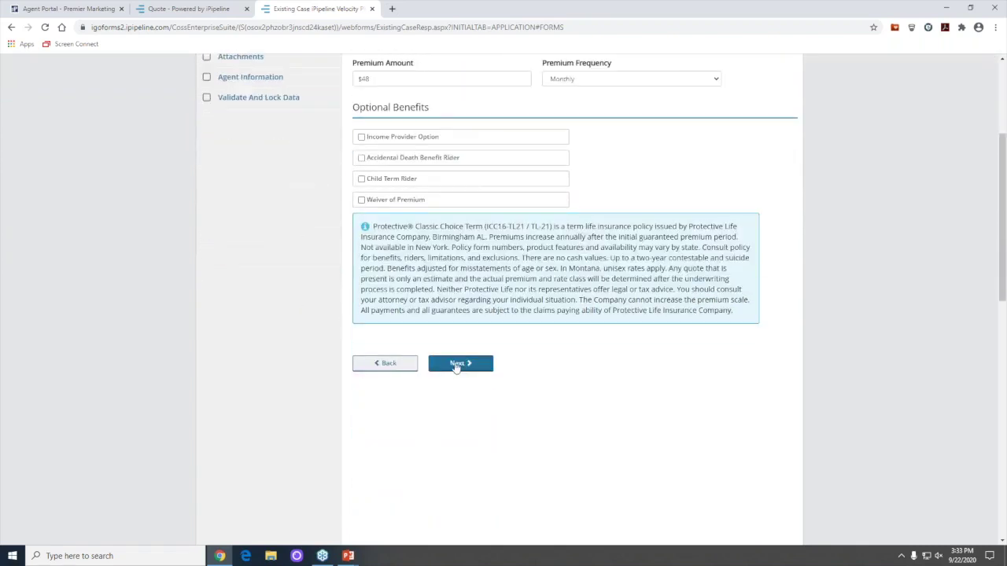
pyautogui.click(456, 367)
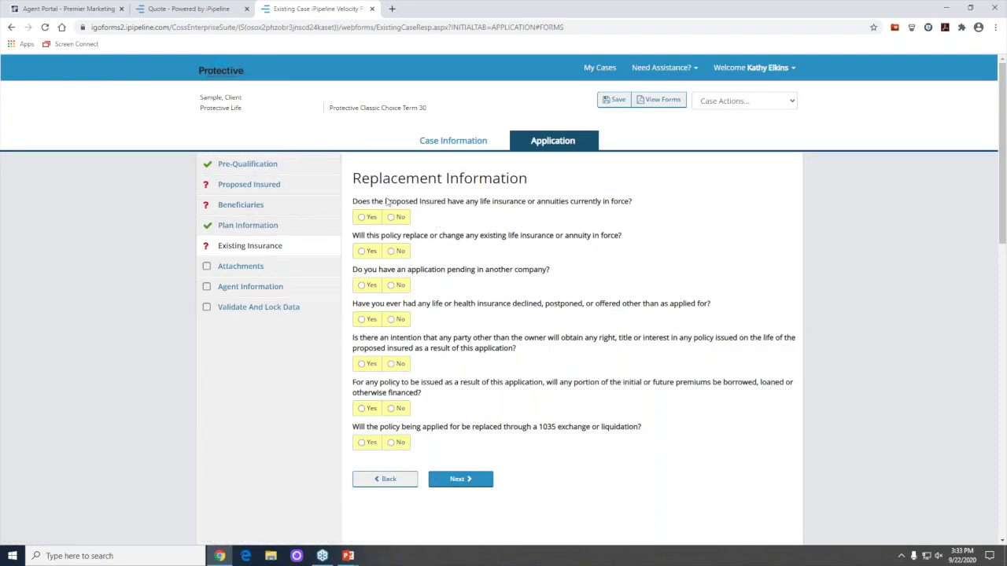
# Close the Protective drop ticket application and its apply options to return to the quote results
pyautogui.click(372, 9)
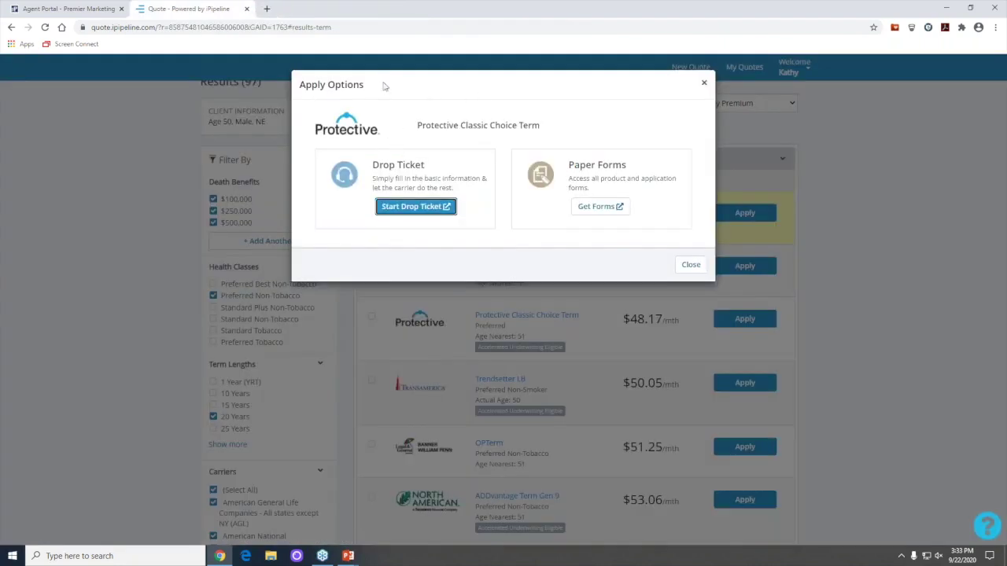
pyautogui.click(704, 85)
pyautogui.scroll(1, 369, 197)
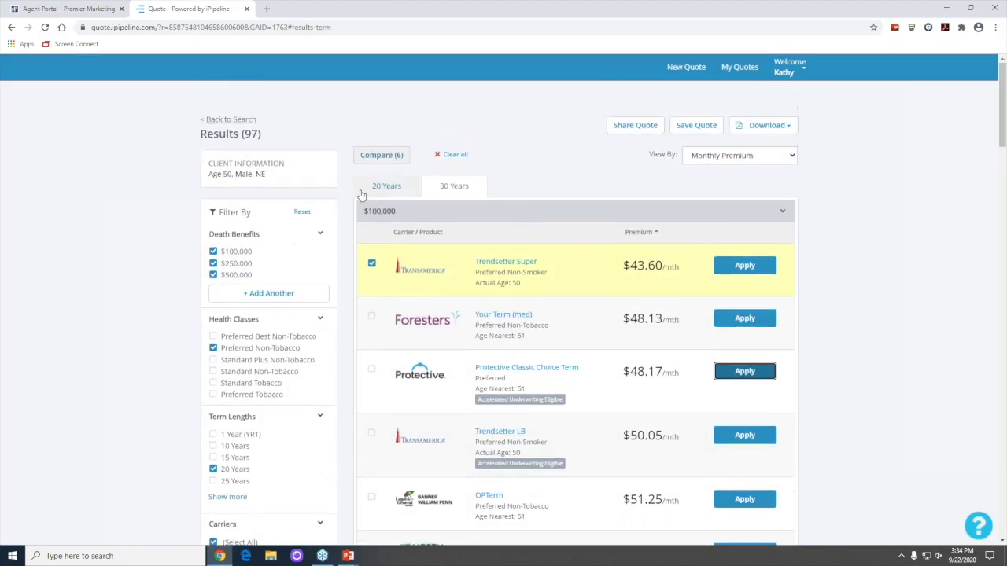
# Return to the quote form, change the client's gender to Female, and enter the new date of birth
pyautogui.click(229, 119)
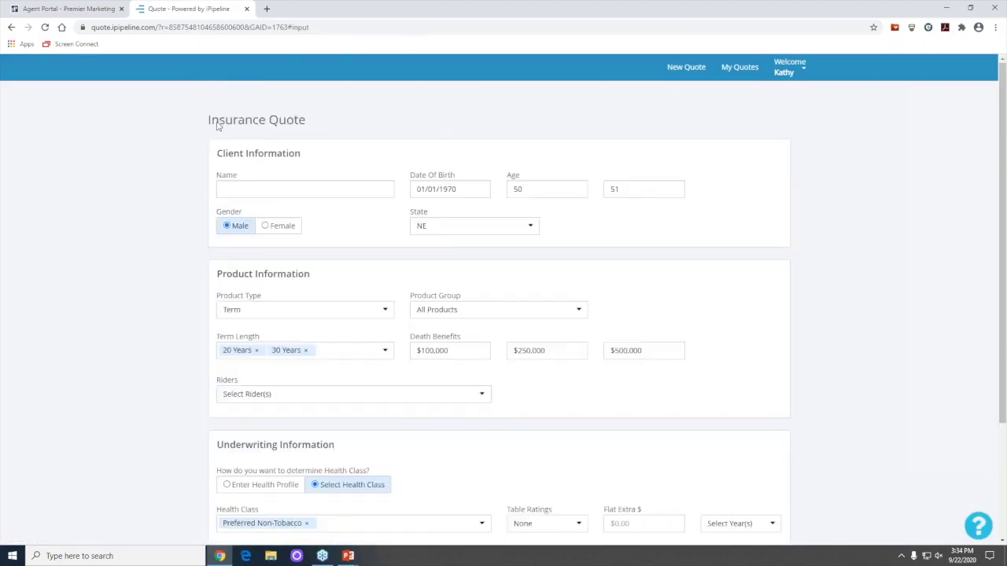
pyautogui.click(275, 226)
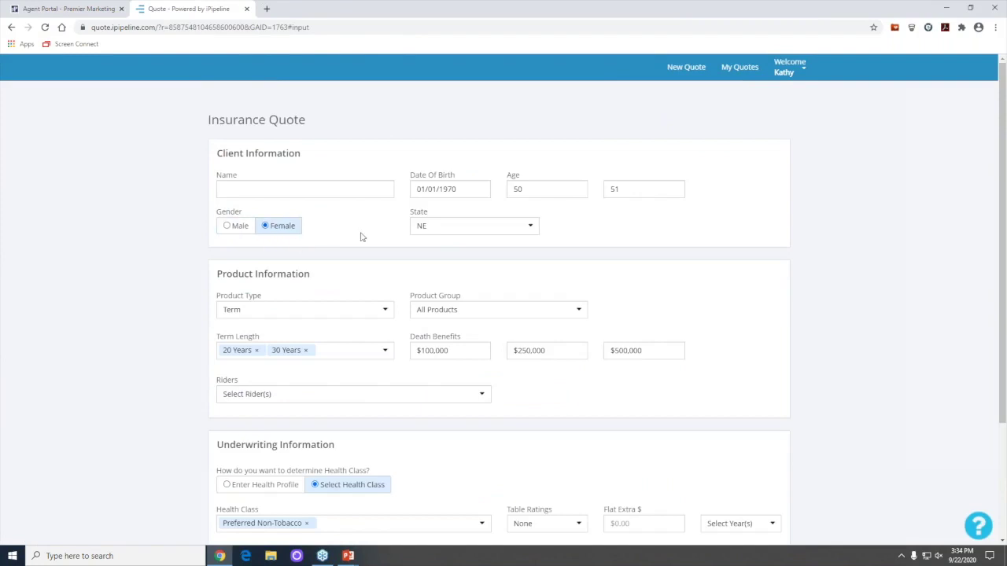
pyautogui.moveTo(458, 189); pyautogui.dragTo(409, 191)
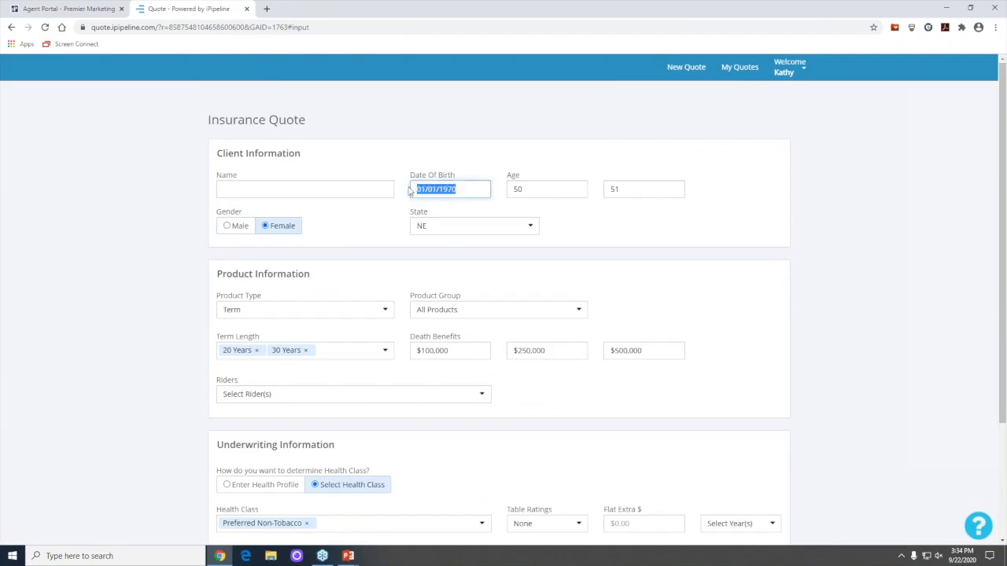
pyautogui.write('01/')
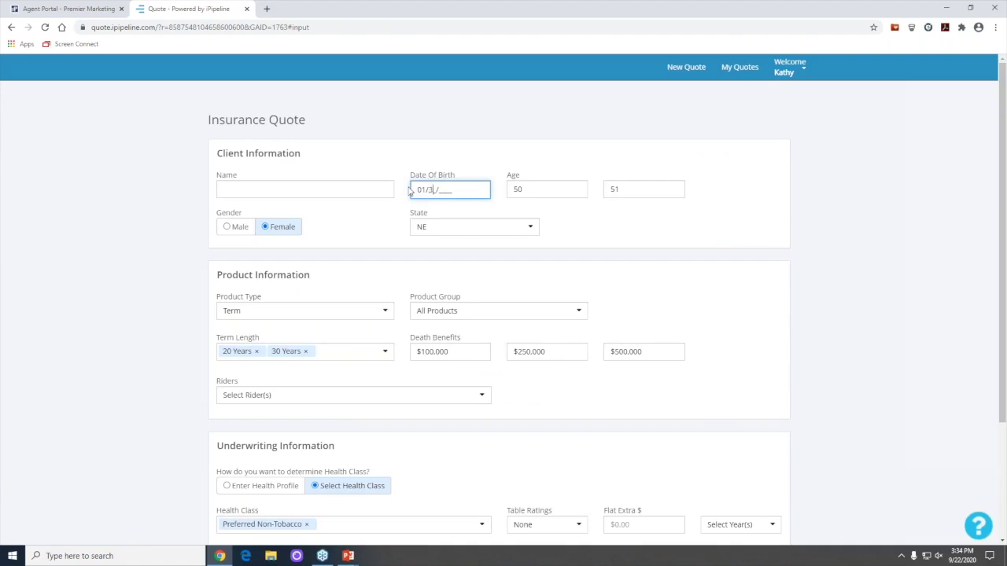
pyautogui.write('31/1989')
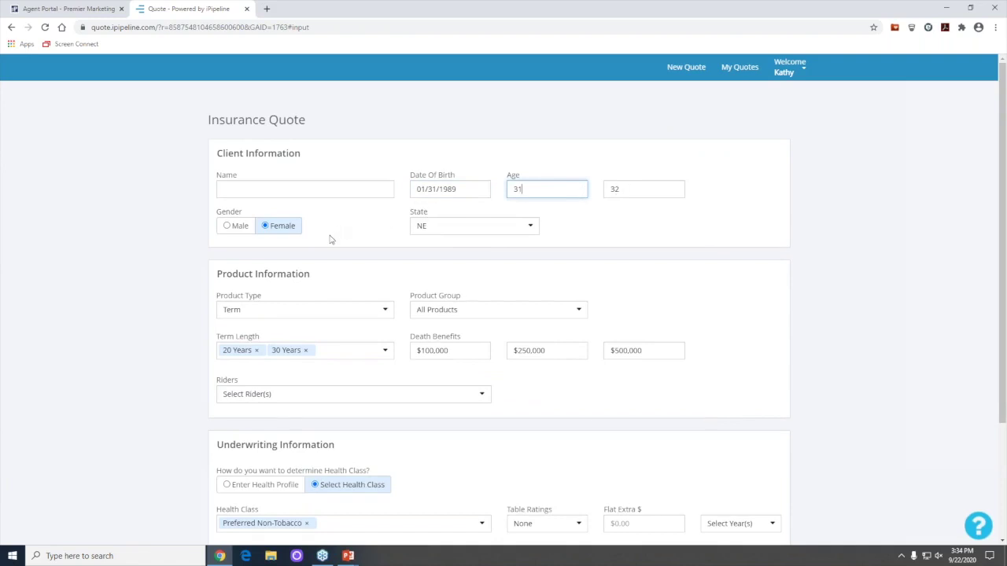
# Set the product type to Term with Simplified Issue
pyautogui.click(297, 311)
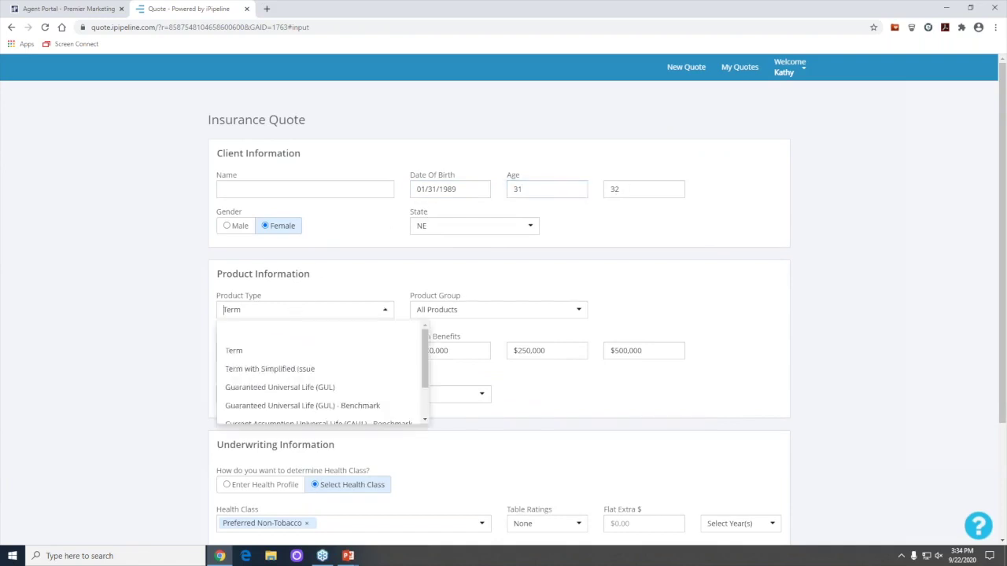
pyautogui.click(251, 354)
pyautogui.click(260, 317)
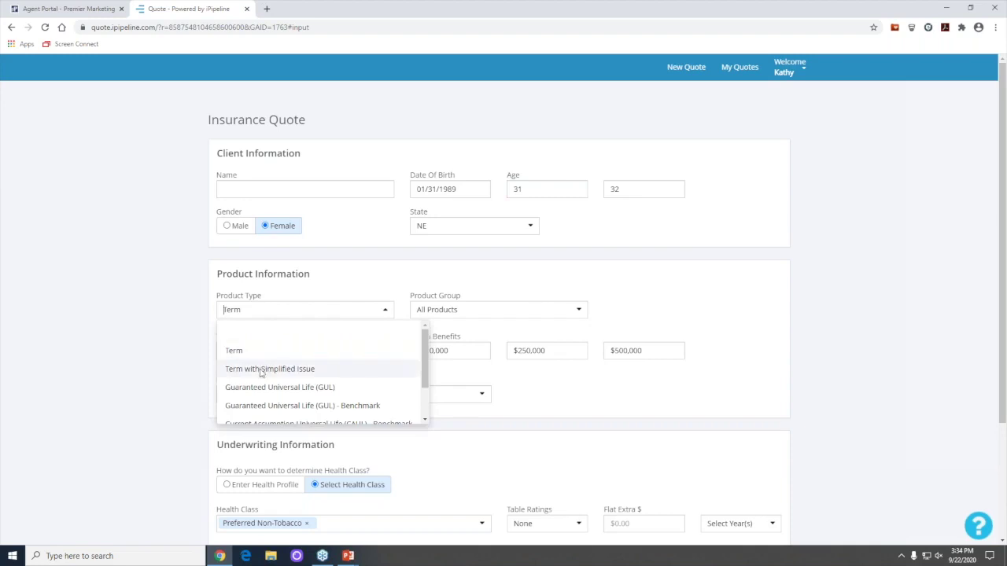
pyautogui.click(261, 370)
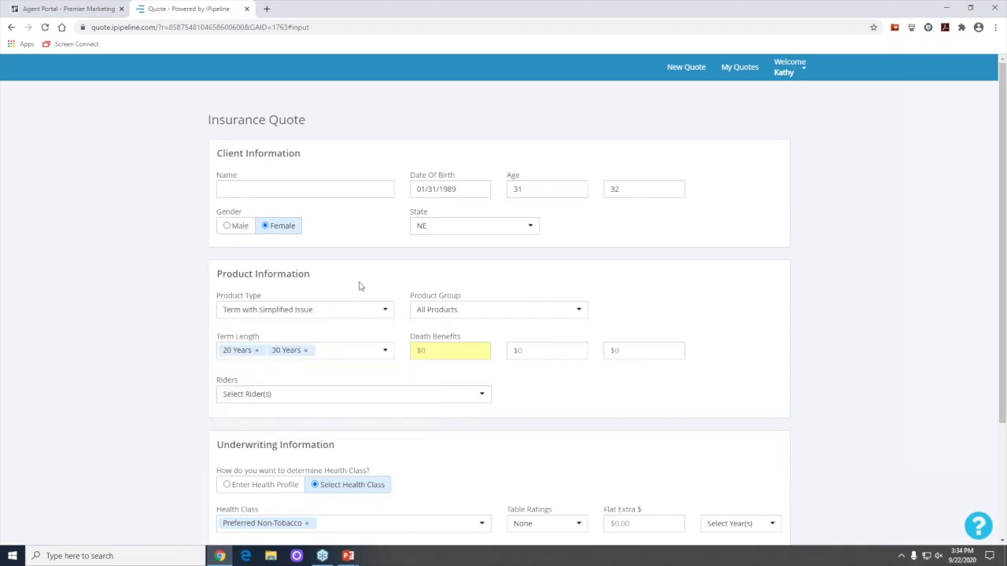
# Enter death benefits of $200,000 and $250,000 for the simplified issue quote
pyautogui.scroll(-1, 402, 302)
pyautogui.click(418, 297)
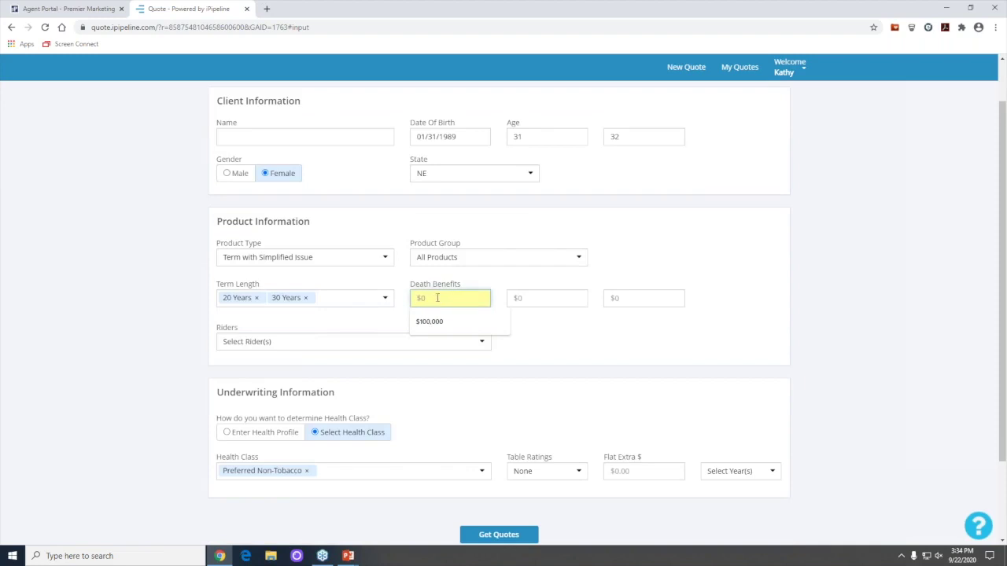
pyautogui.write('200000')
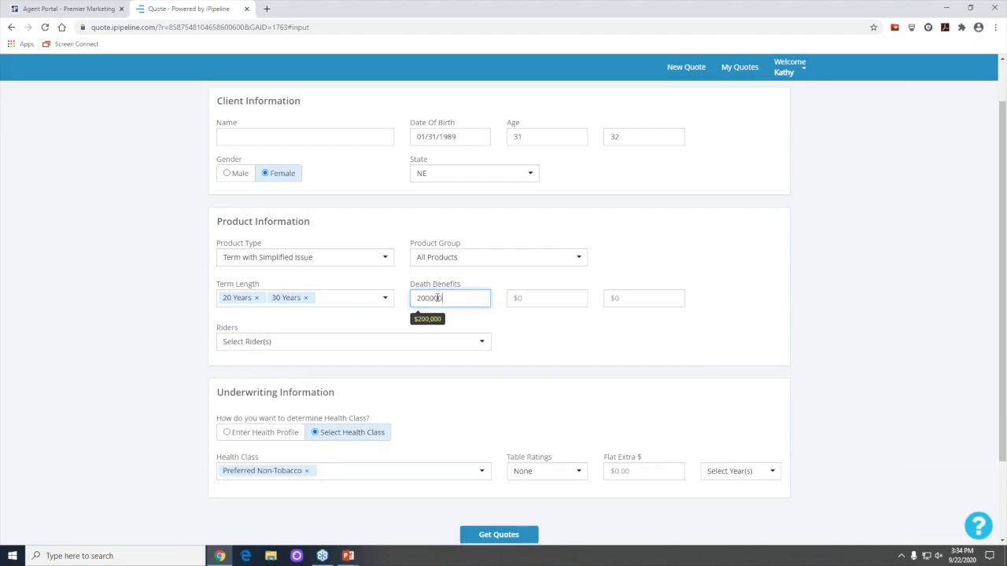
pyautogui.click(533, 299)
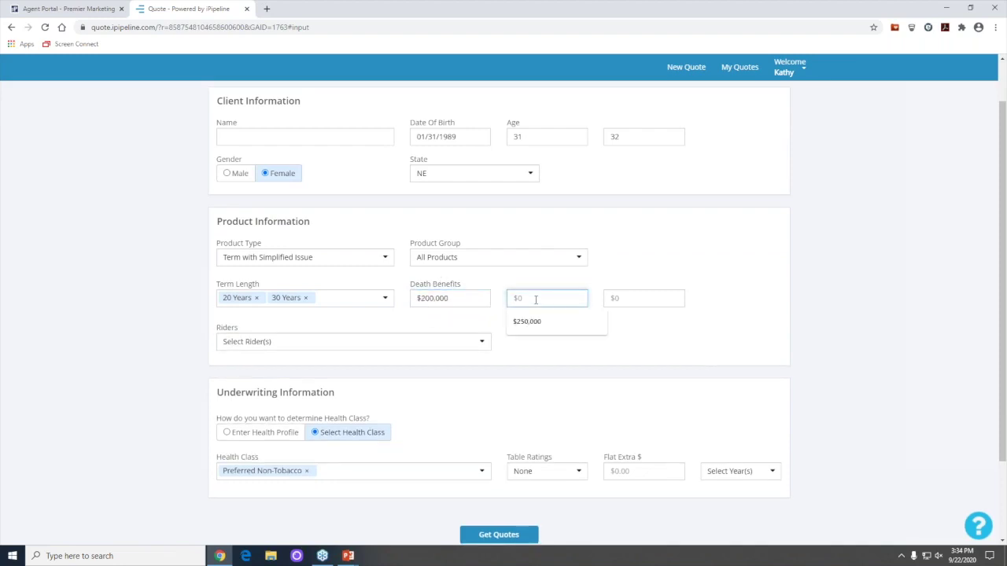
pyautogui.write('250')
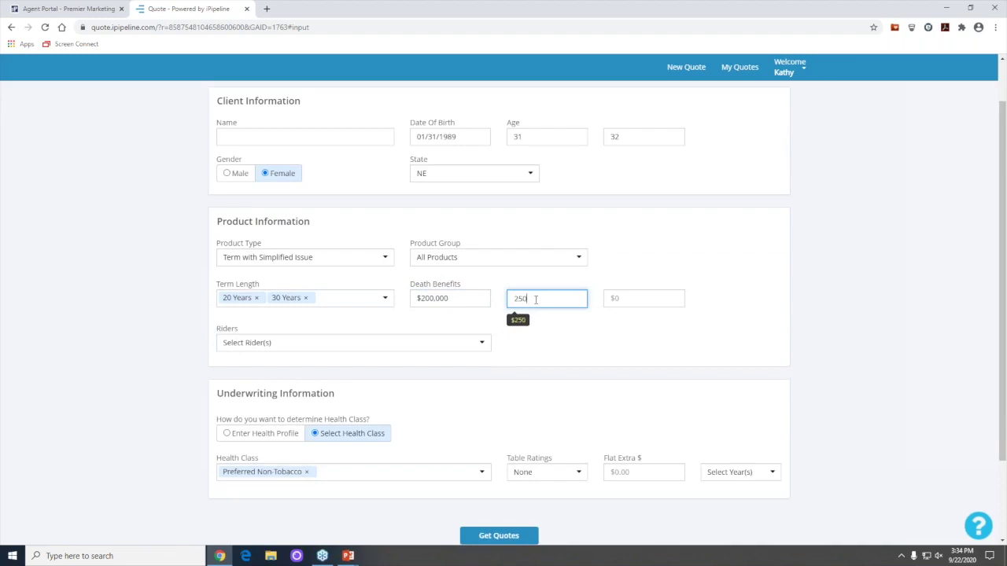
pyautogui.write('000')
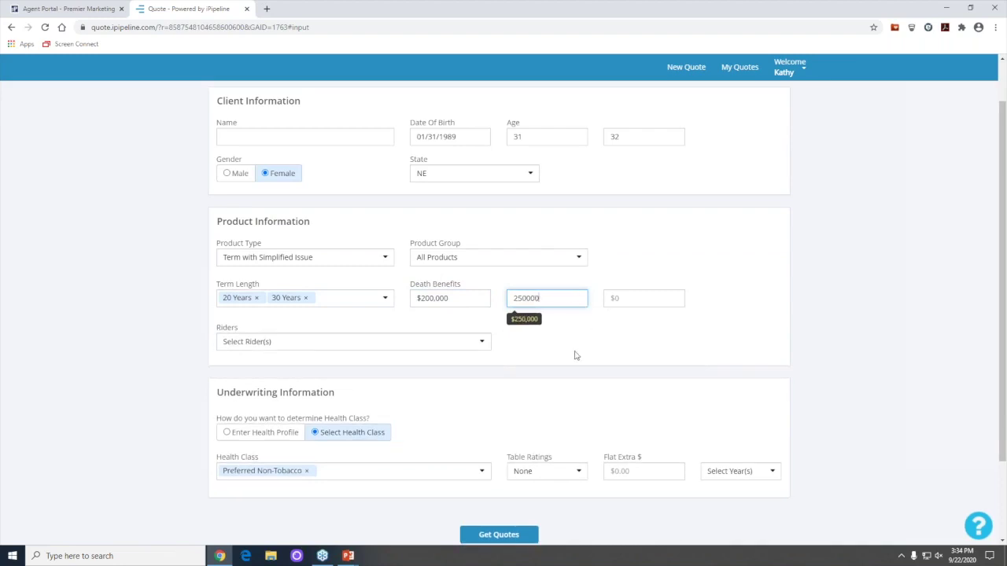
pyautogui.click(575, 356)
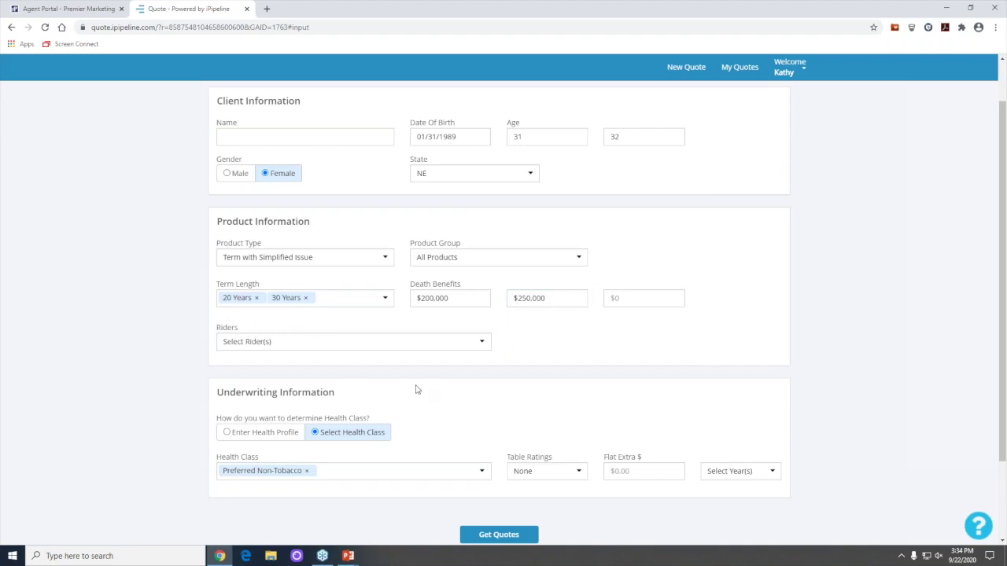
# Add Standard Non-Tobacco to the selected health classes and get the quotes
pyautogui.scroll(-1, 399, 396)
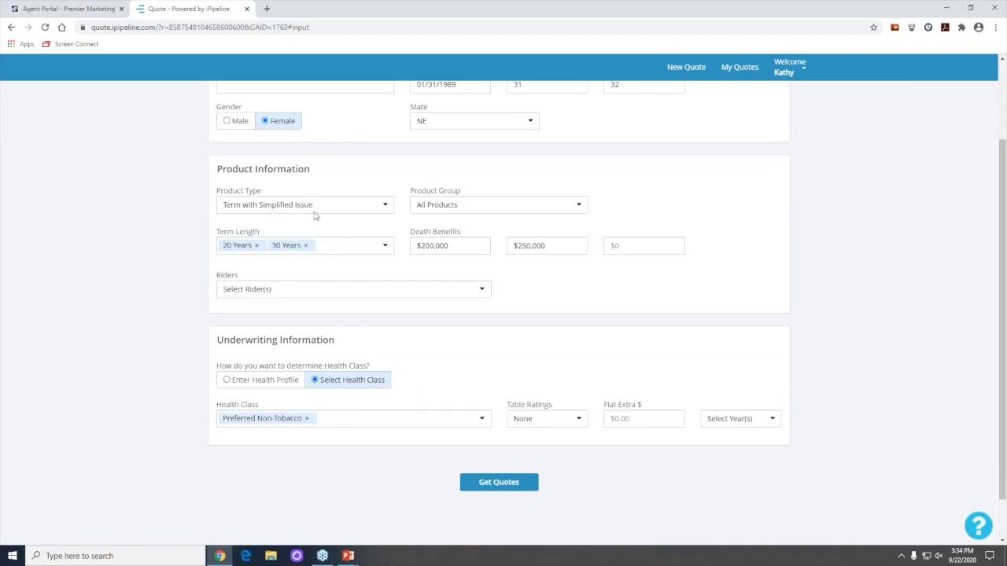
pyautogui.click(355, 424)
pyautogui.scroll(-1, 329, 481)
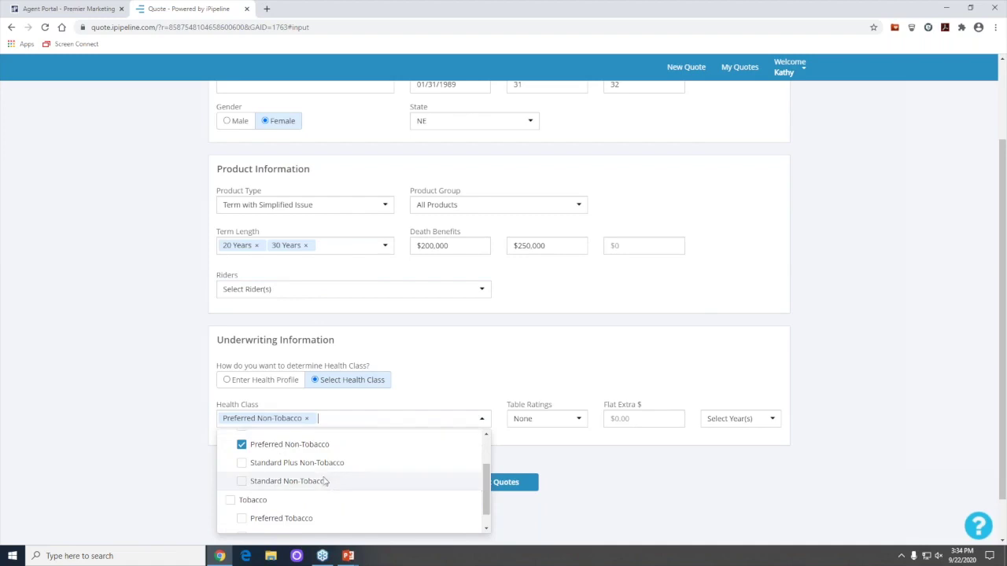
pyautogui.click(260, 482)
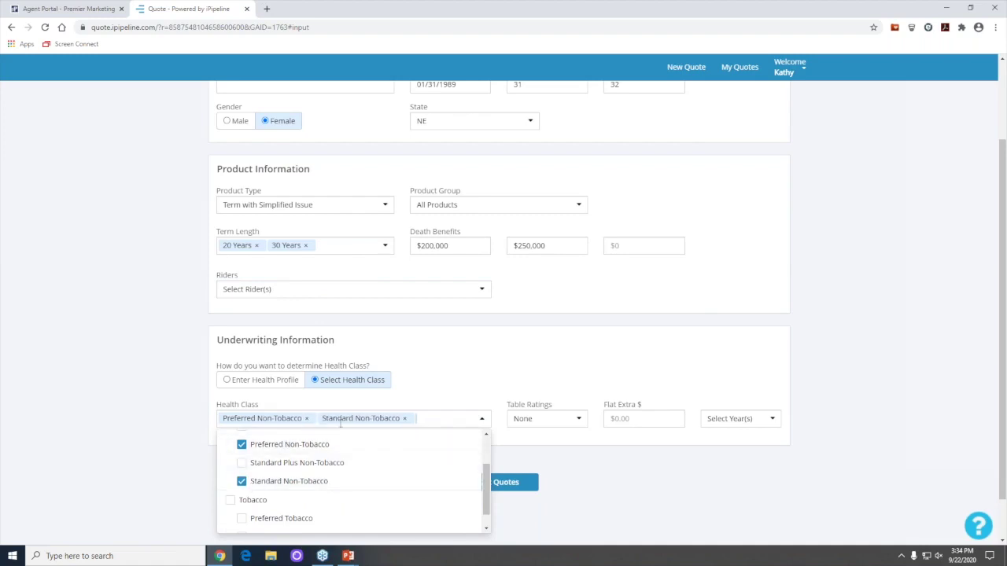
pyautogui.click(503, 483)
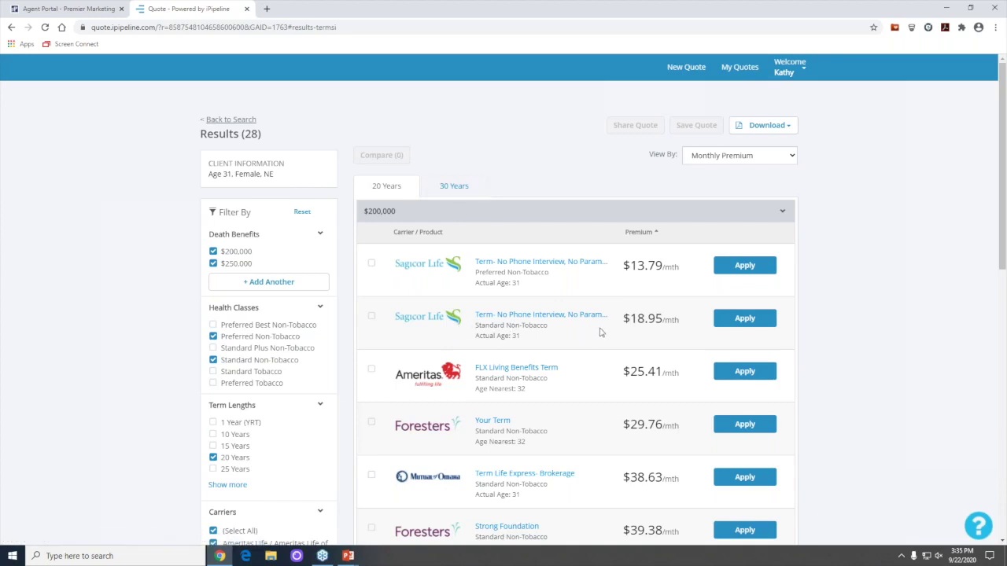
# Examine the 20-year simplified issue results by carrier and monthly premium for both death benefit amounts
pyautogui.scroll(-1, 586, 331)
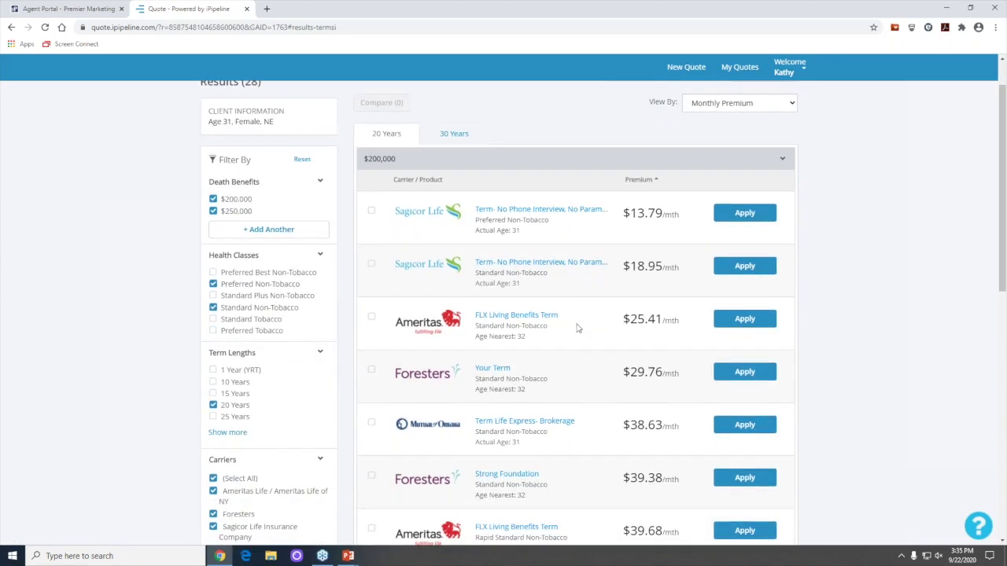
pyautogui.scroll(-1, 578, 328)
pyautogui.scroll(-1, 509, 368)
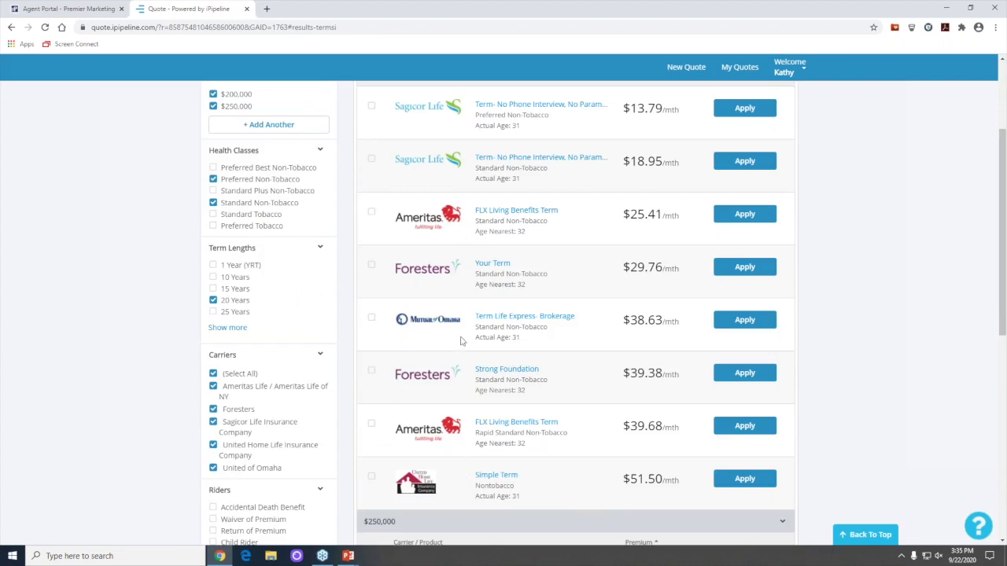
pyautogui.scroll(-1, 462, 402)
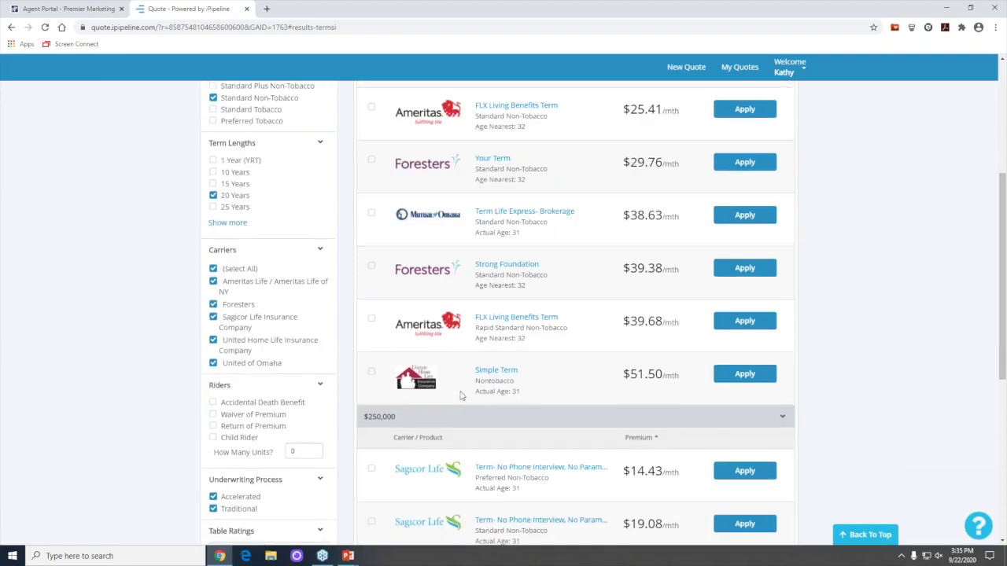
pyautogui.scroll(2, 462, 393)
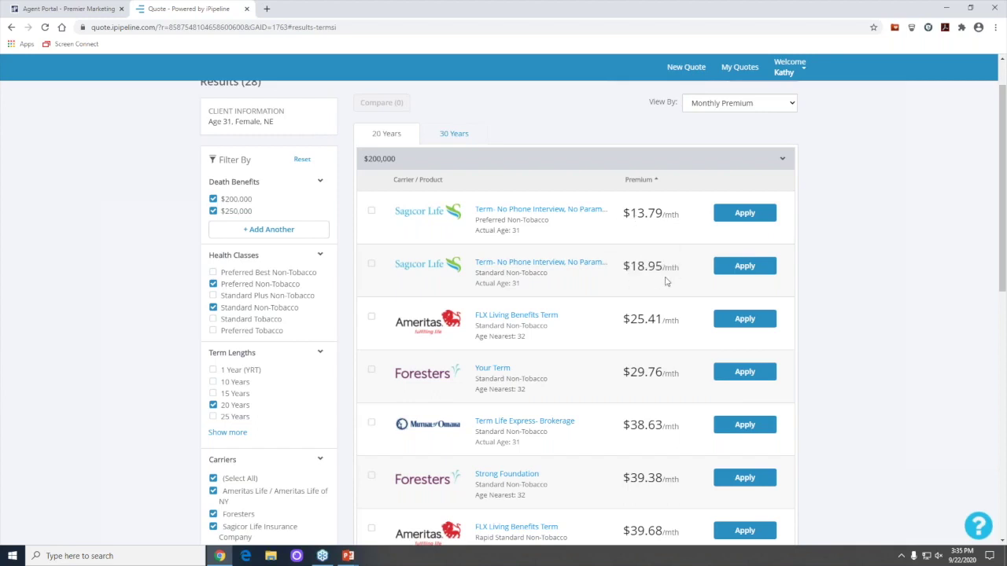
pyautogui.scroll(-3, 564, 290)
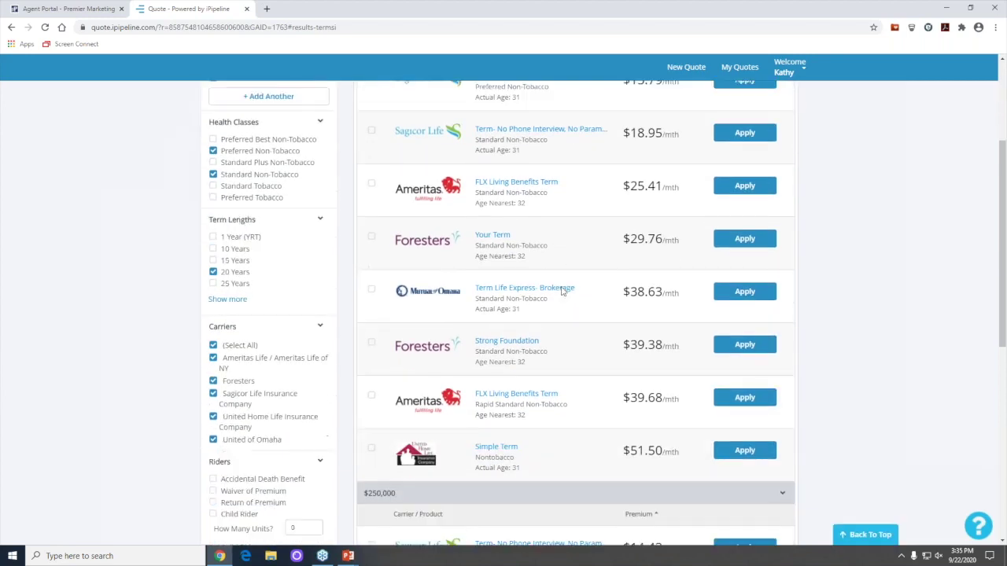
pyautogui.scroll(-1, 561, 307)
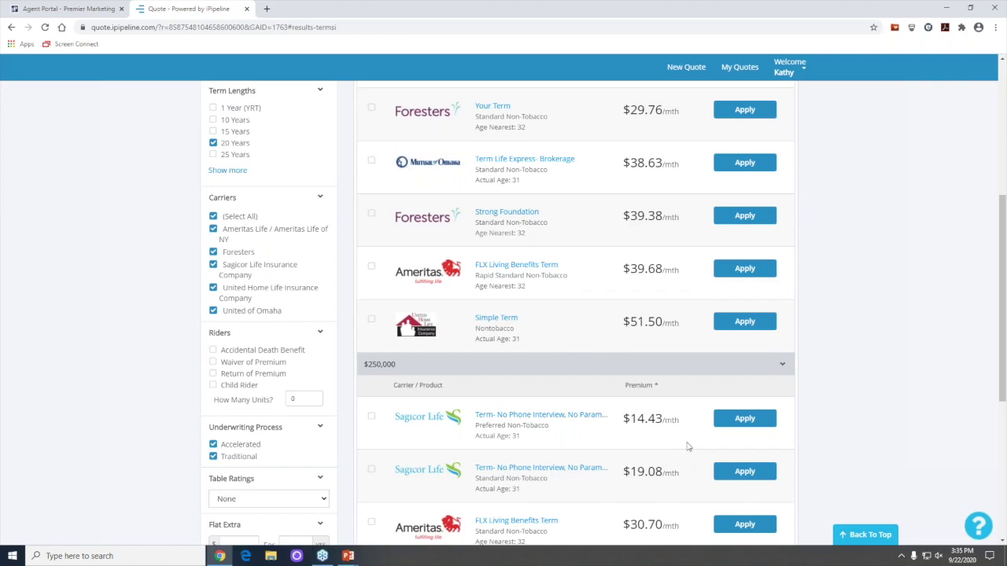
pyautogui.scroll(2, 688, 445)
pyautogui.scroll(-2, 688, 445)
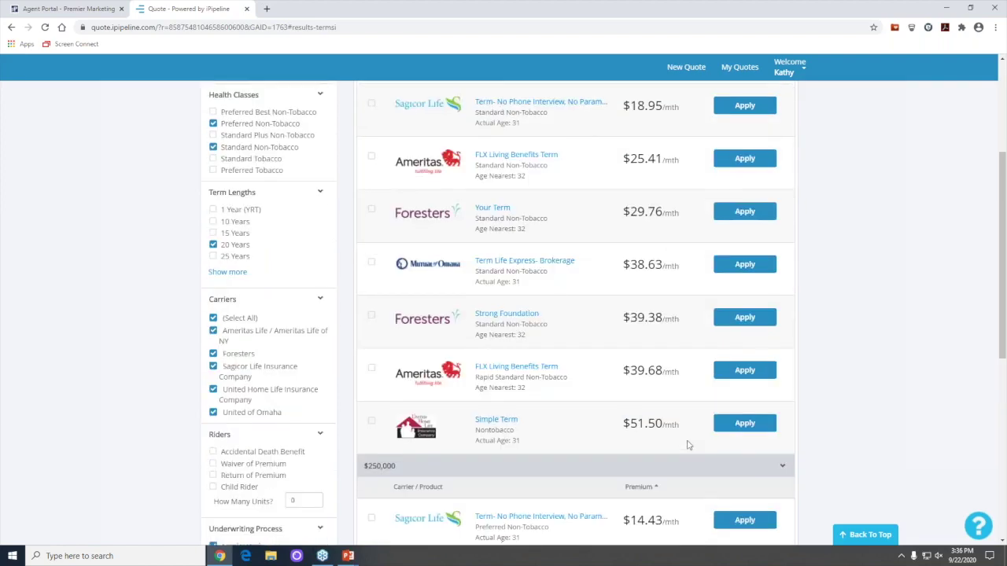
pyautogui.scroll(4, 684, 431)
pyautogui.scroll(1, 684, 431)
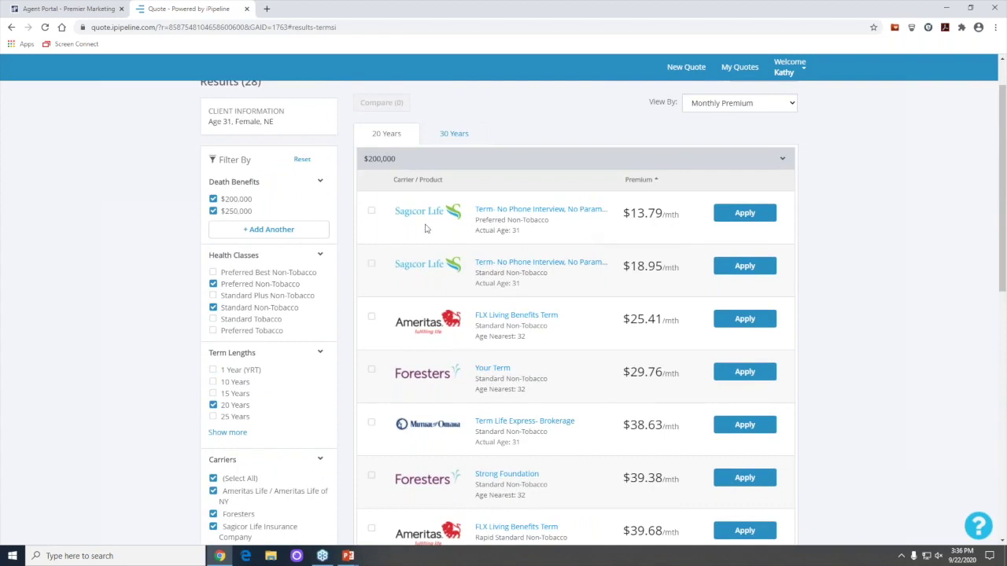
# Show the 30-year simplified issue results and review the carriers and premiums for both death benefits
pyautogui.click(454, 134)
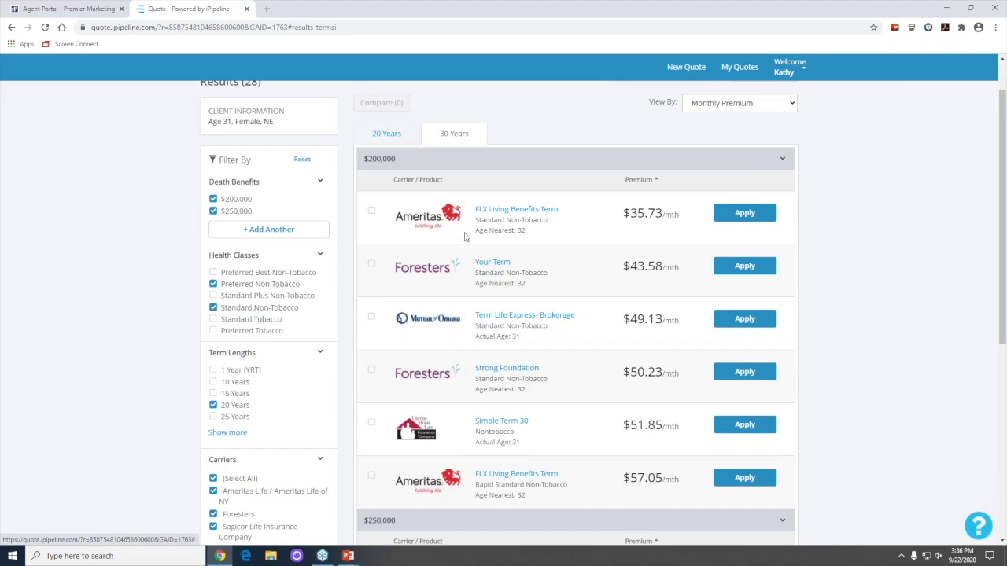
pyautogui.scroll(-5, 466, 242)
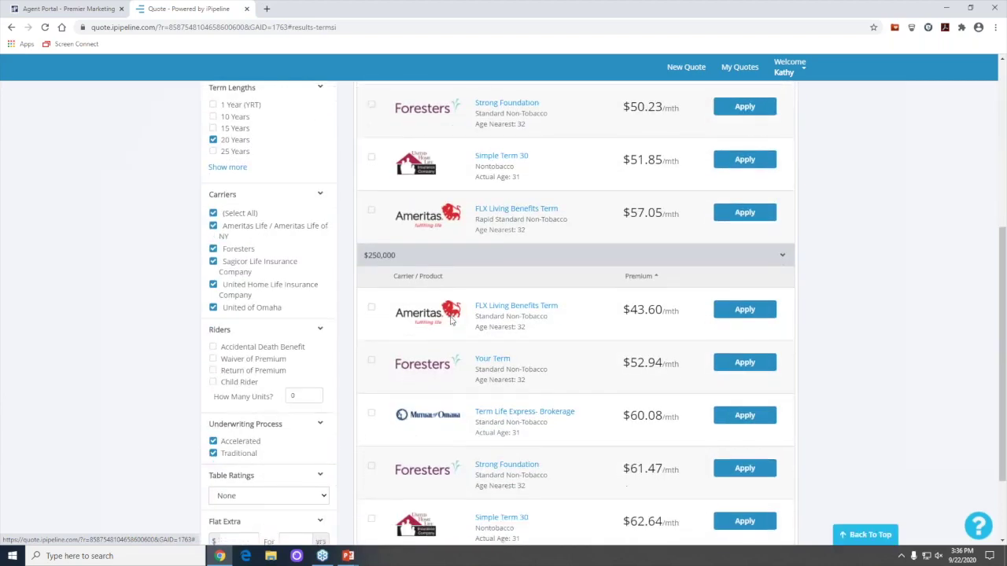
pyautogui.scroll(5, 448, 325)
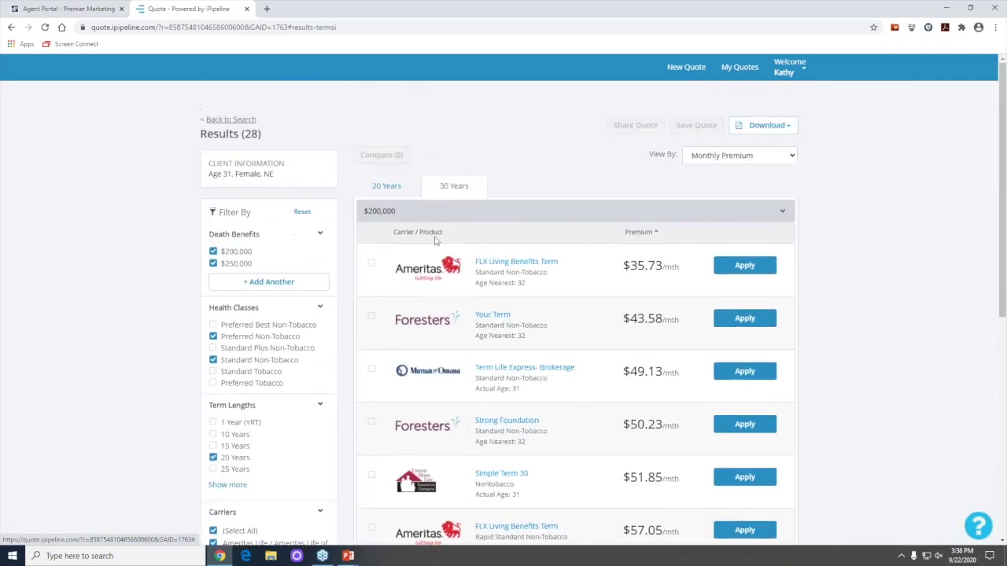
# Return to the quote form, set the product type to Term, and enter a $100,000 death benefit
pyautogui.click(214, 119)
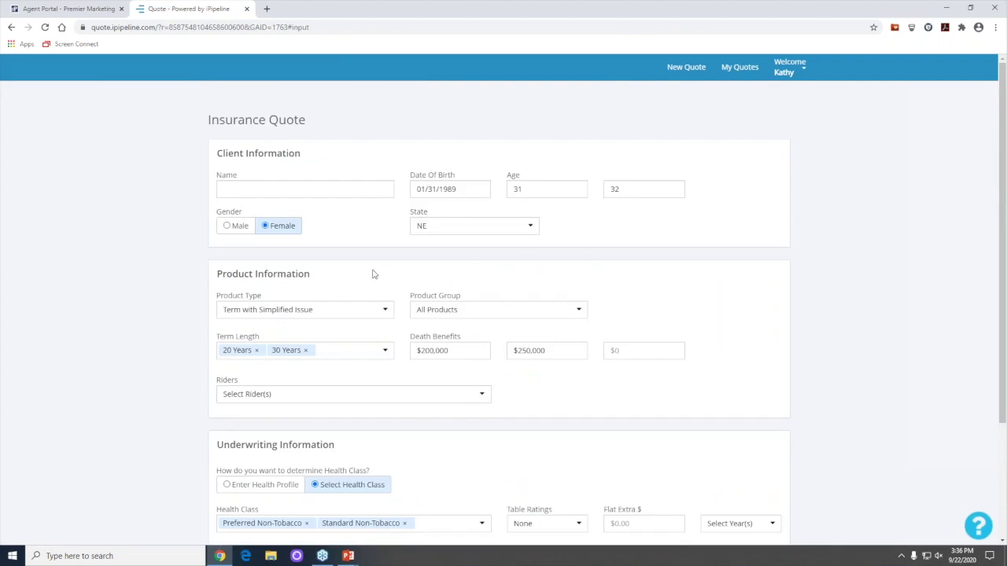
pyautogui.click(326, 312)
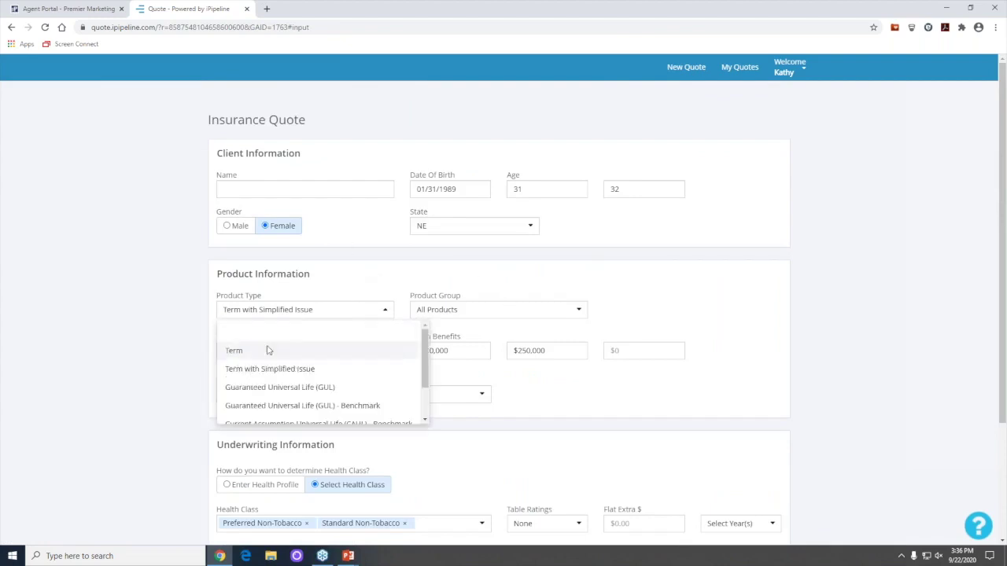
pyautogui.click(234, 354)
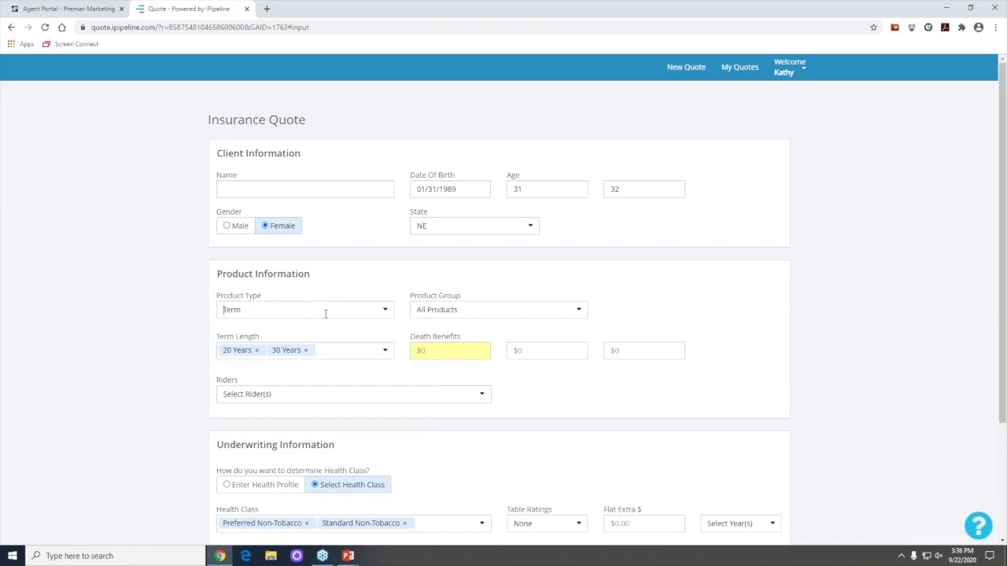
pyautogui.click(430, 351)
pyautogui.write('100000')
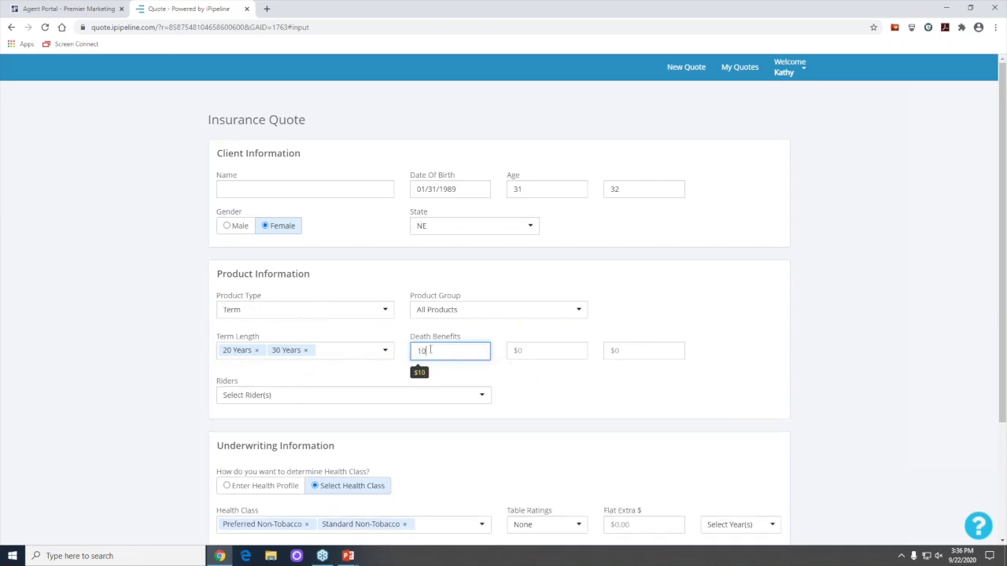
pyautogui.click(511, 385)
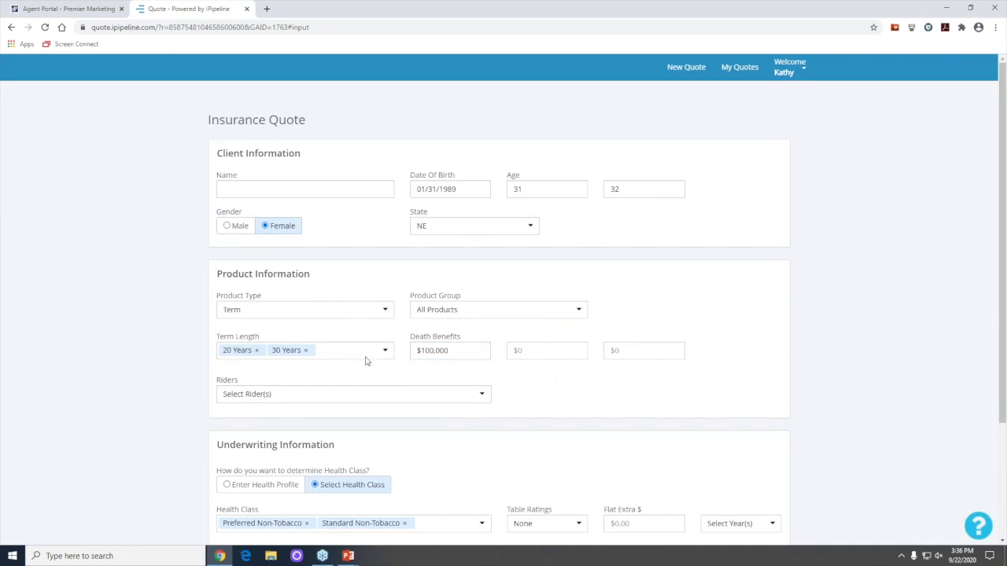
# Switch the underwriting method to a health profile and enter a height of 5'4" and a weight of 220 lbs
pyautogui.scroll(-3, 362, 366)
pyautogui.click(244, 334)
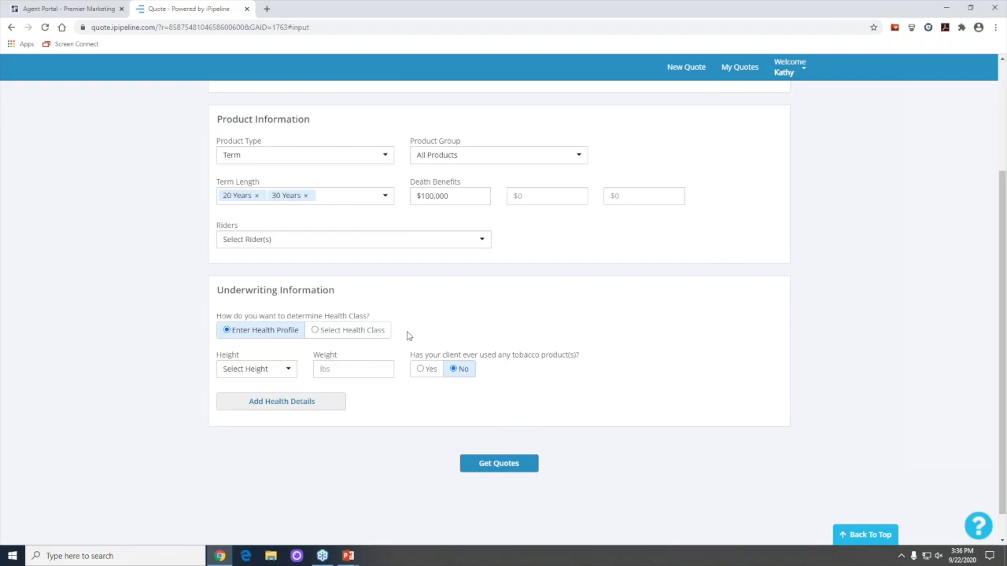
pyautogui.scroll(2, 419, 336)
pyautogui.scroll(-2, 409, 335)
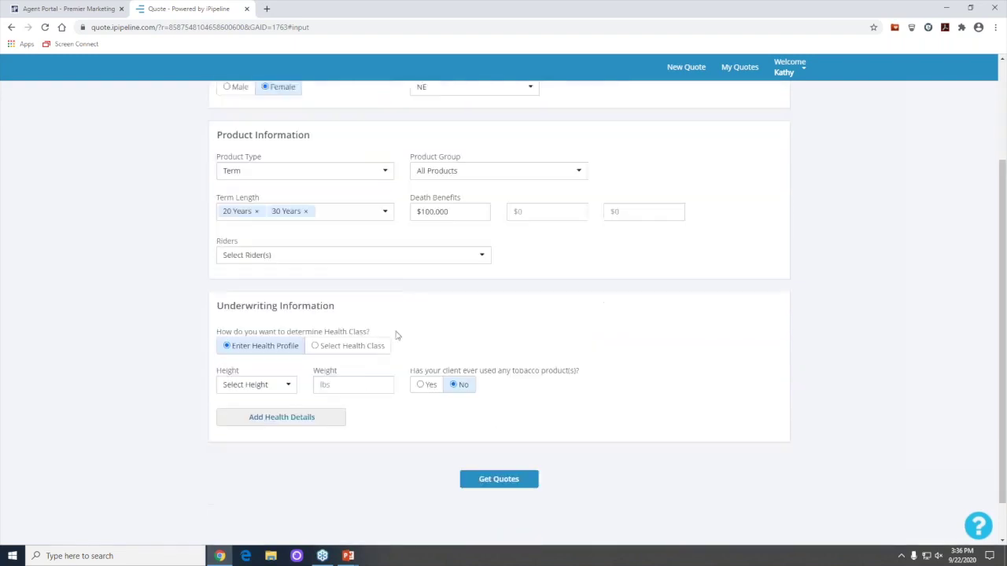
pyautogui.click(287, 369)
pyautogui.scroll(-3, 264, 422)
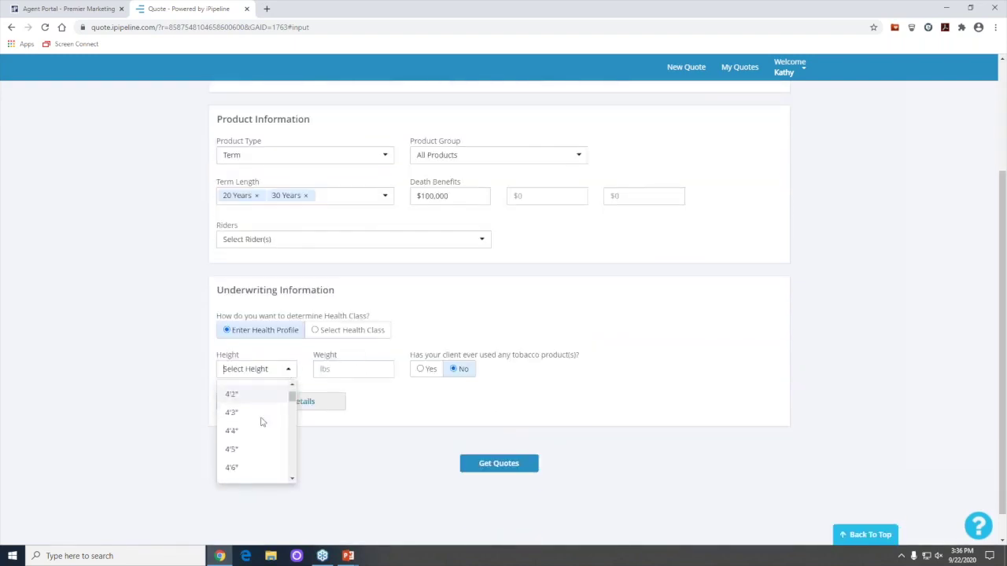
pyautogui.scroll(-1, 256, 424)
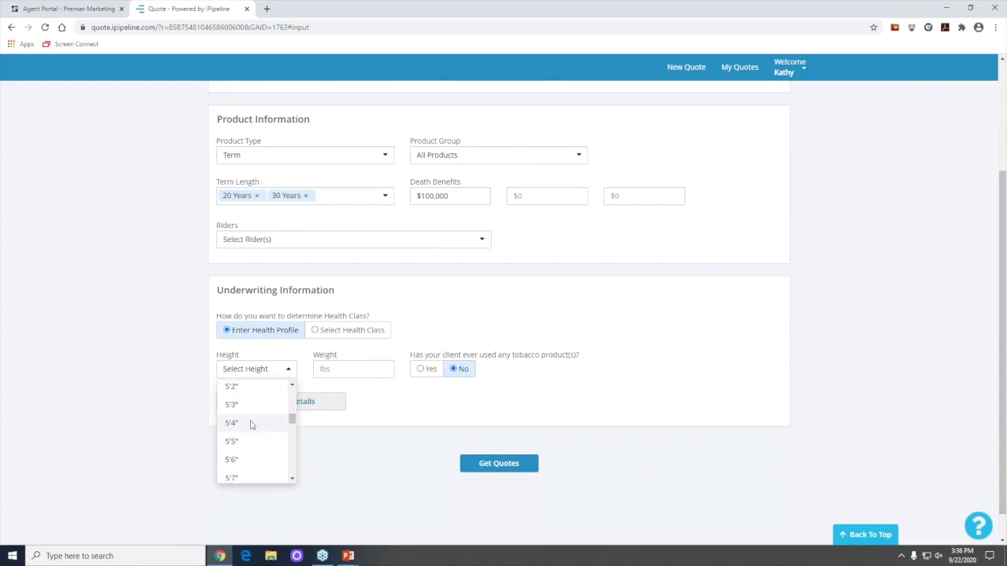
pyautogui.click(236, 425)
pyautogui.click(330, 367)
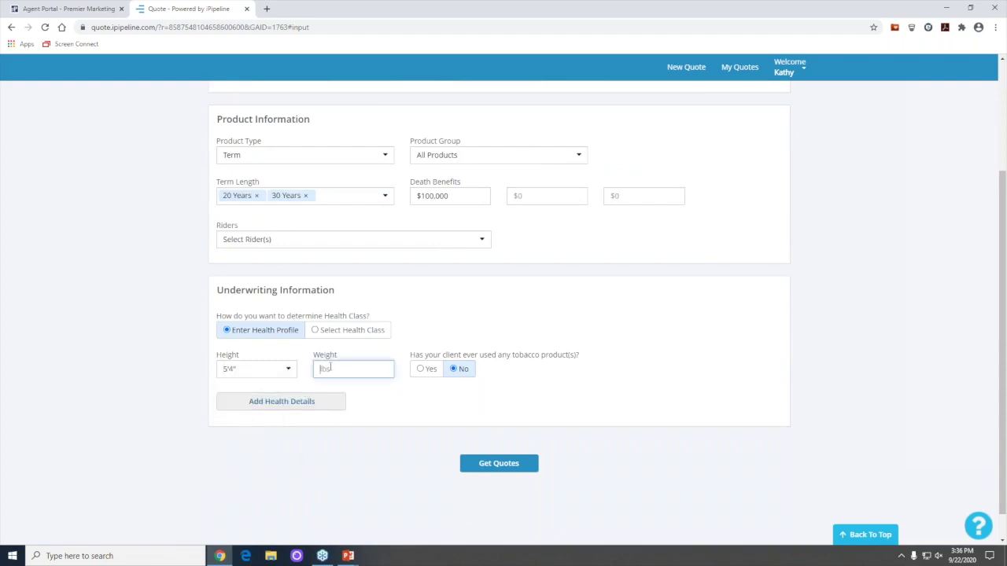
pyautogui.write('220')
pyautogui.click(483, 331)
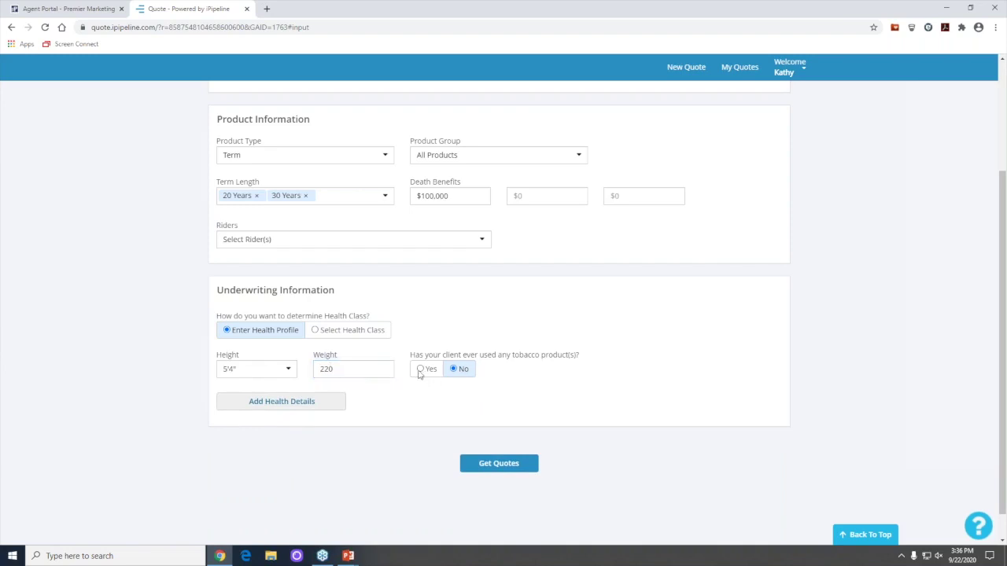
# Mark the client as having used tobacco and set the last use to Currently
pyautogui.click(419, 370)
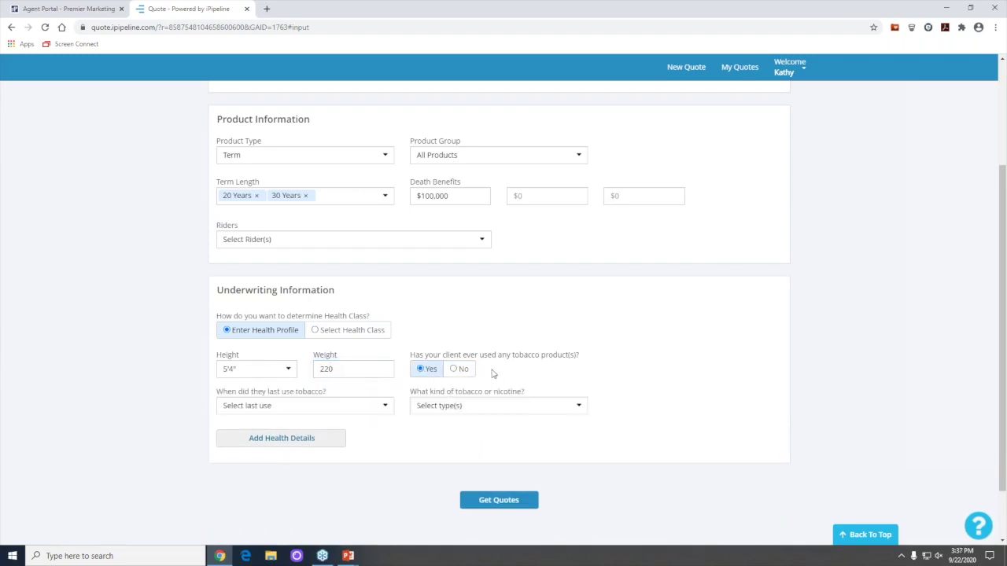
pyautogui.click(386, 407)
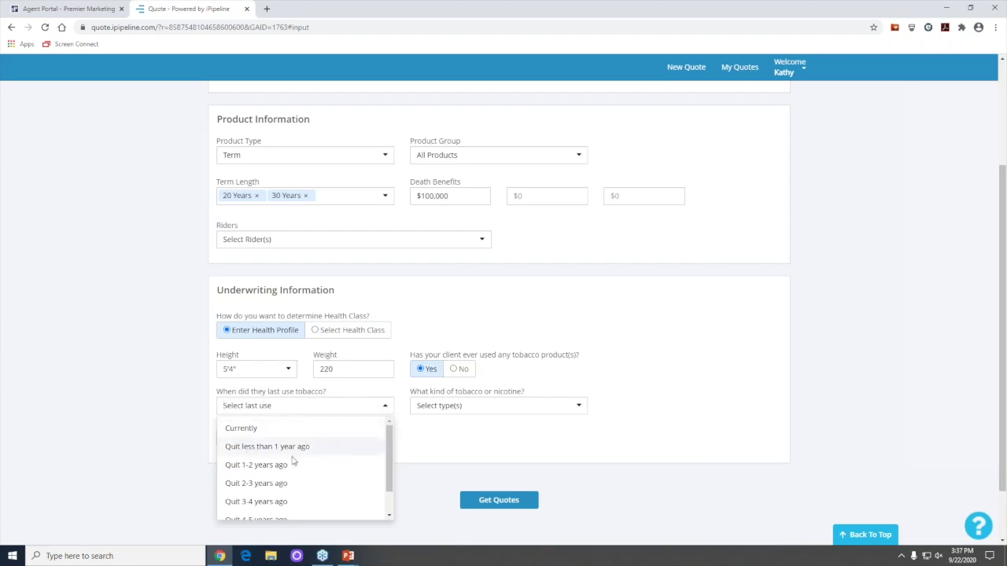
pyautogui.scroll(-1, 297, 459)
pyautogui.scroll(1, 290, 453)
pyautogui.scroll(-1, 291, 486)
pyautogui.scroll(1, 283, 480)
pyautogui.click(242, 432)
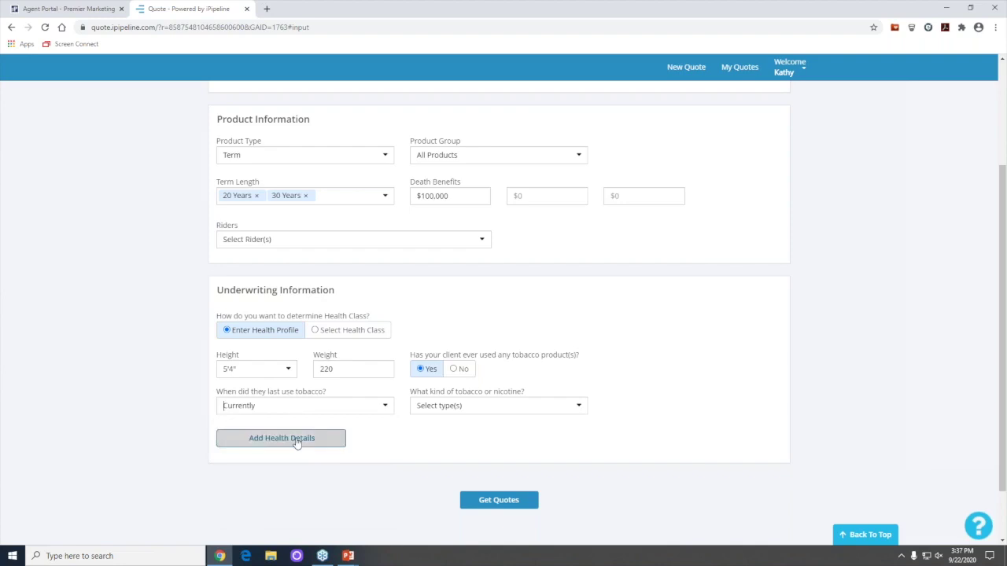
# Set the tobacco type to Cigarettes and enter 10 per day
pyautogui.click(459, 409)
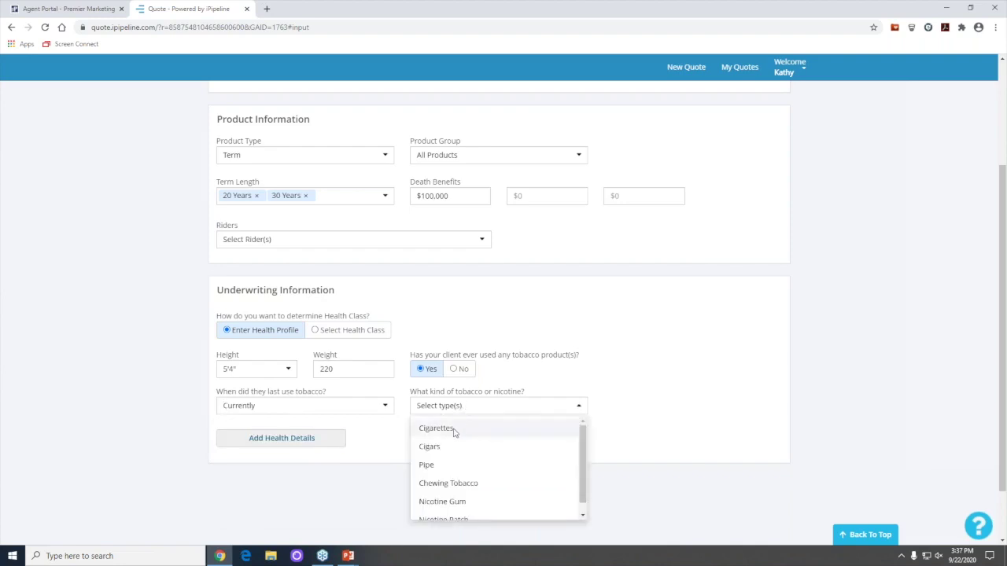
pyautogui.scroll(-1, 468, 466)
pyautogui.scroll(1, 468, 464)
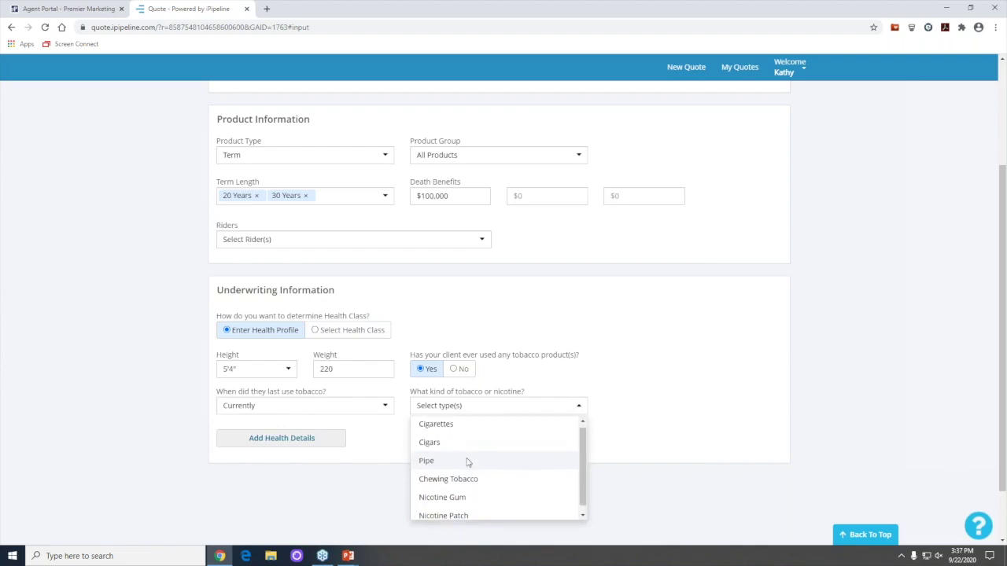
pyautogui.click(441, 431)
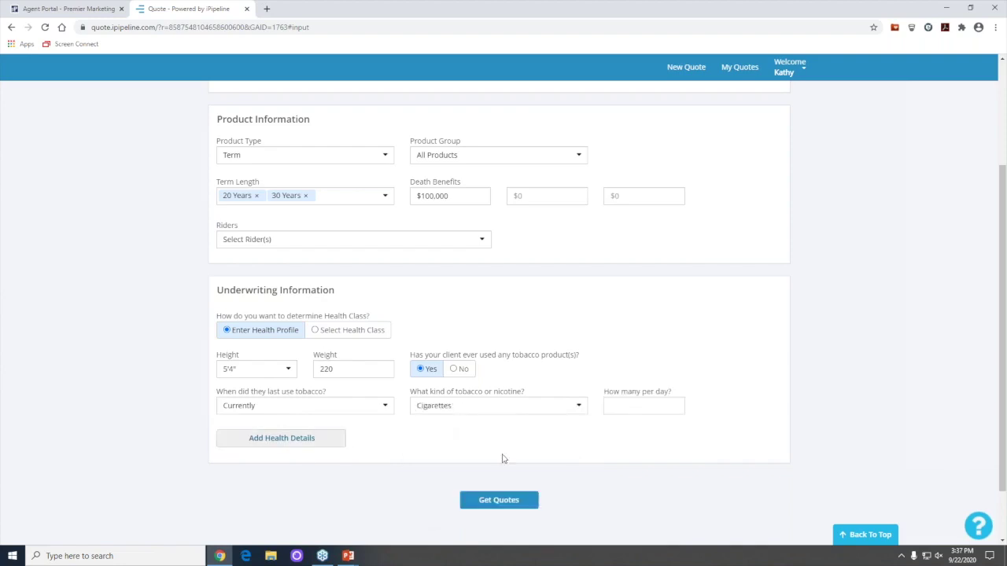
pyautogui.click(621, 404)
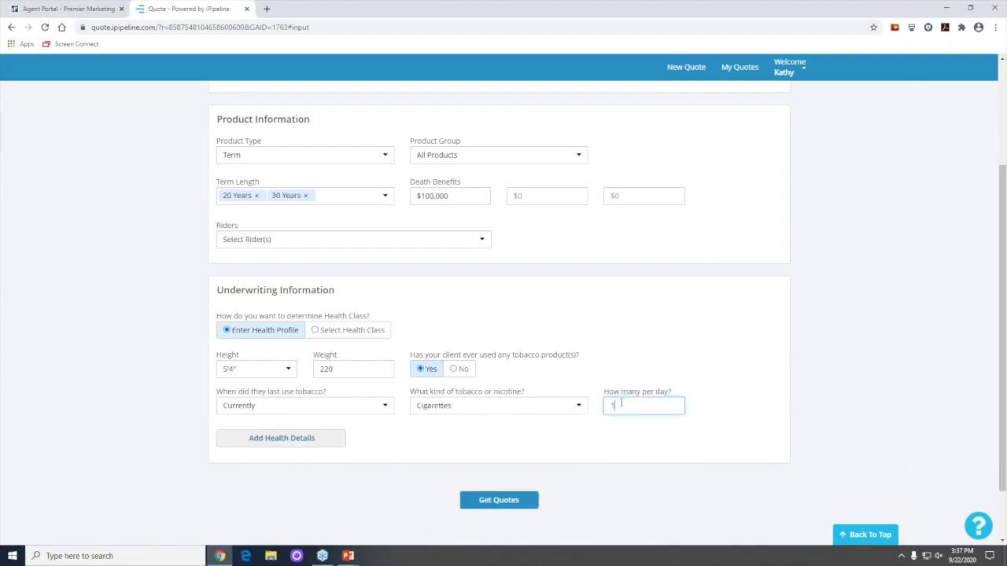
# Start adding health details and include Family History along with the health conditions
pyautogui.click(272, 440)
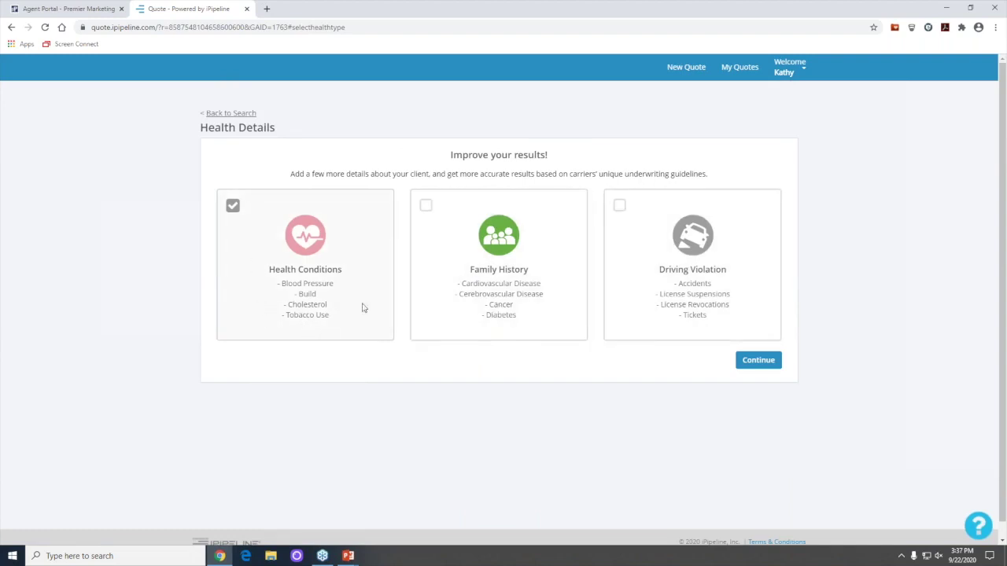
pyautogui.click(426, 207)
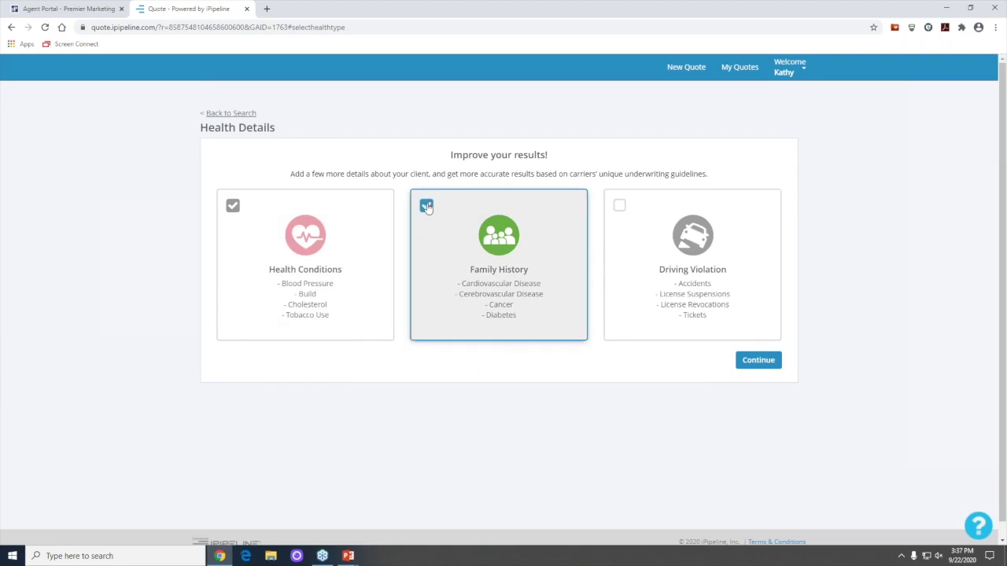
pyautogui.click(759, 361)
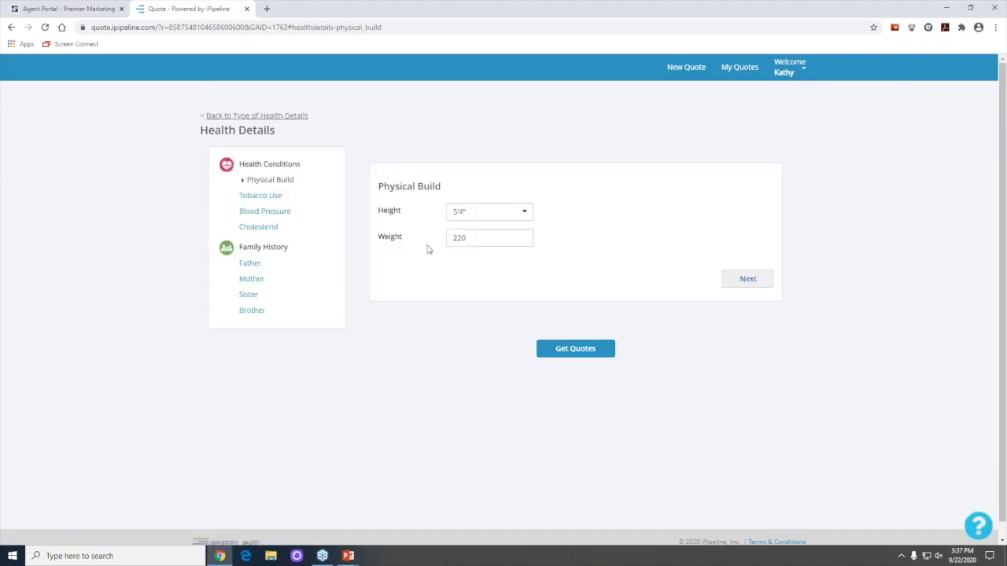
# Go through the physical build, tobacco use, blood pressure and cholesterol pages without changes, up to the father's family history
pyautogui.click(744, 279)
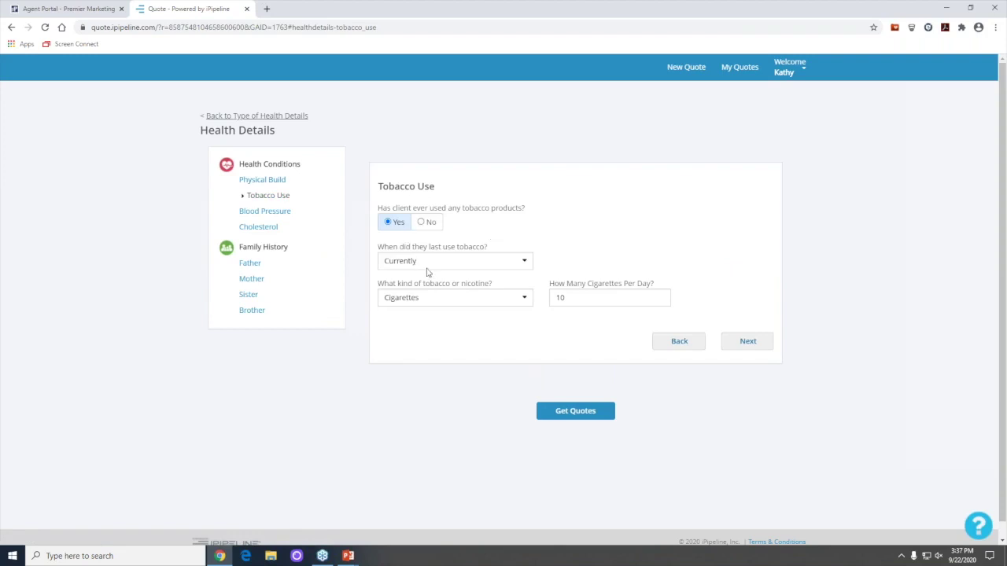
pyautogui.click(742, 346)
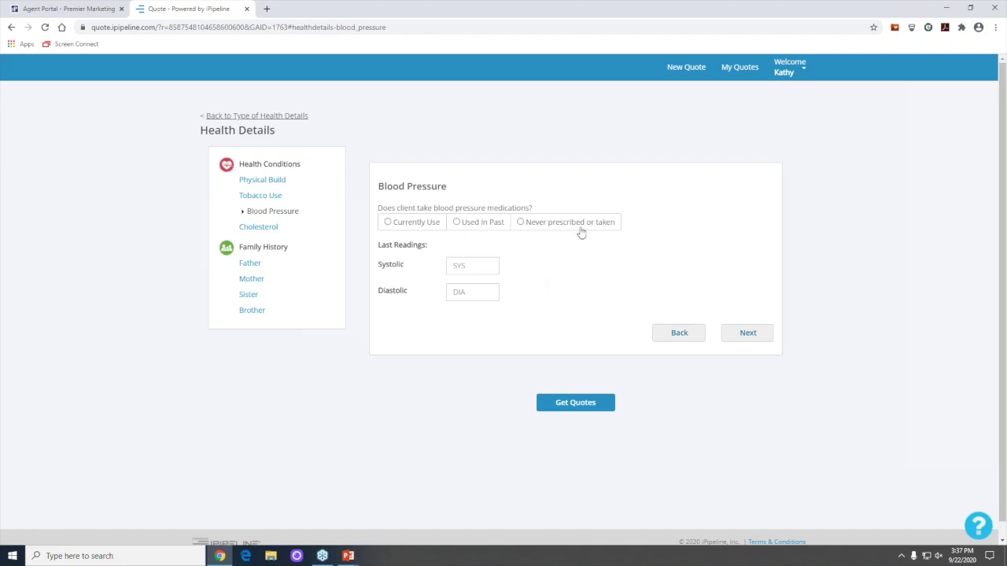
pyautogui.click(747, 333)
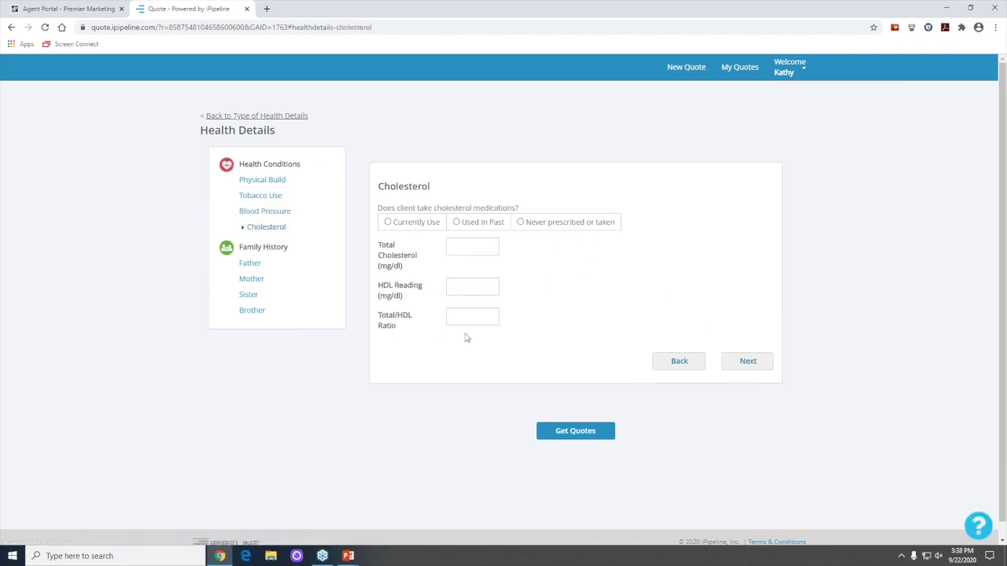
pyautogui.click(746, 362)
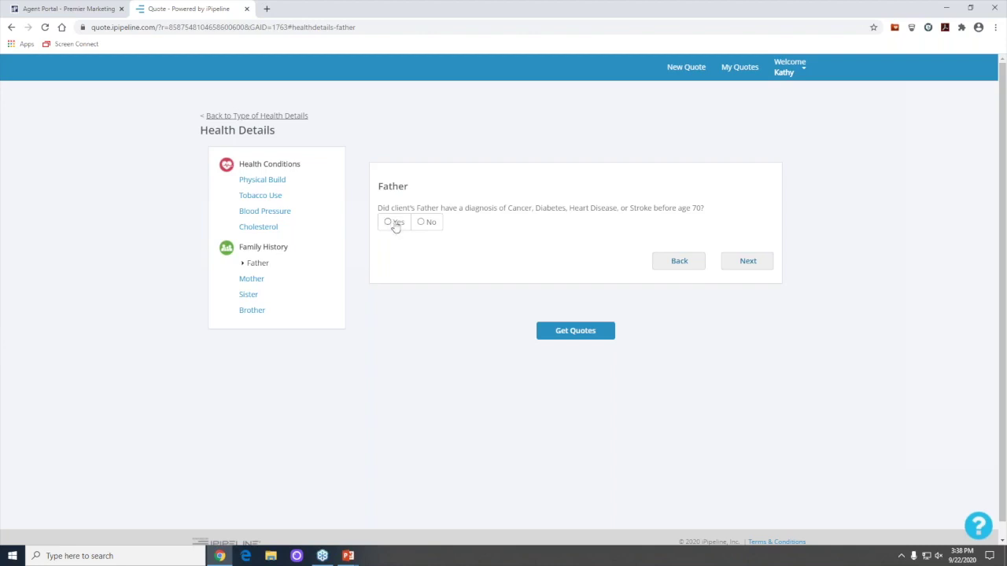
# Record that the client's father was diagnosed with Prostate Cancer at age 58
pyautogui.click(394, 225)
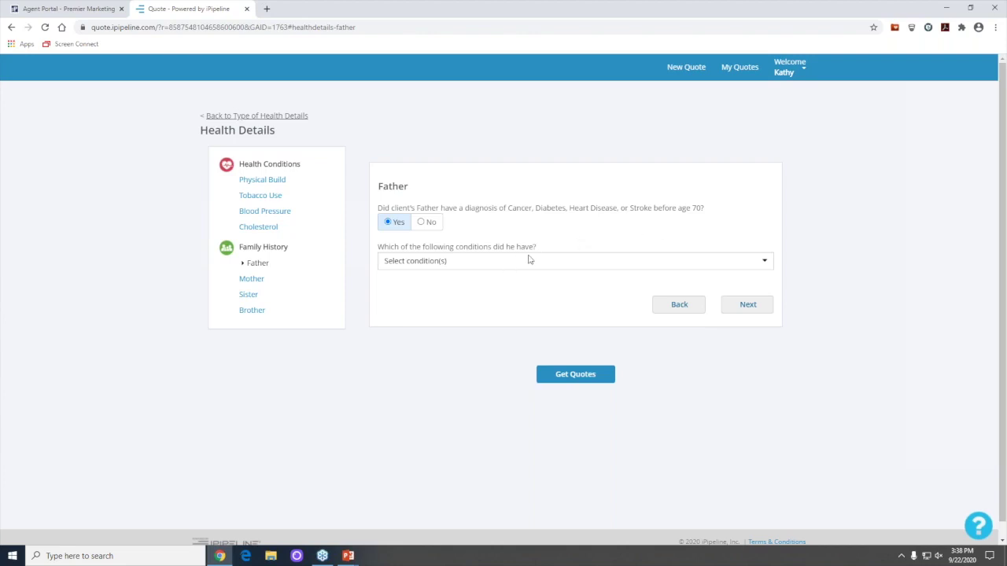
pyautogui.click(461, 261)
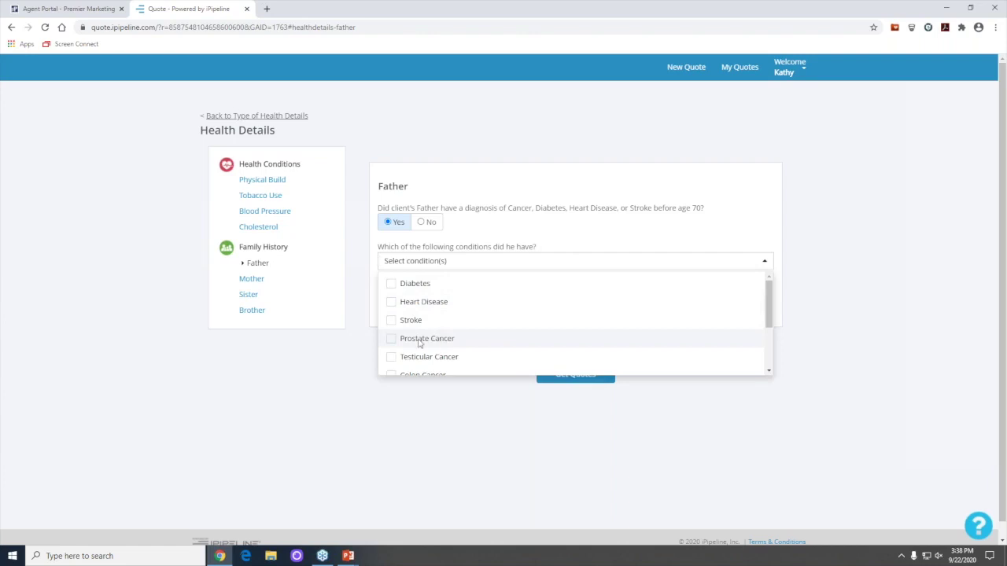
pyautogui.click(391, 339)
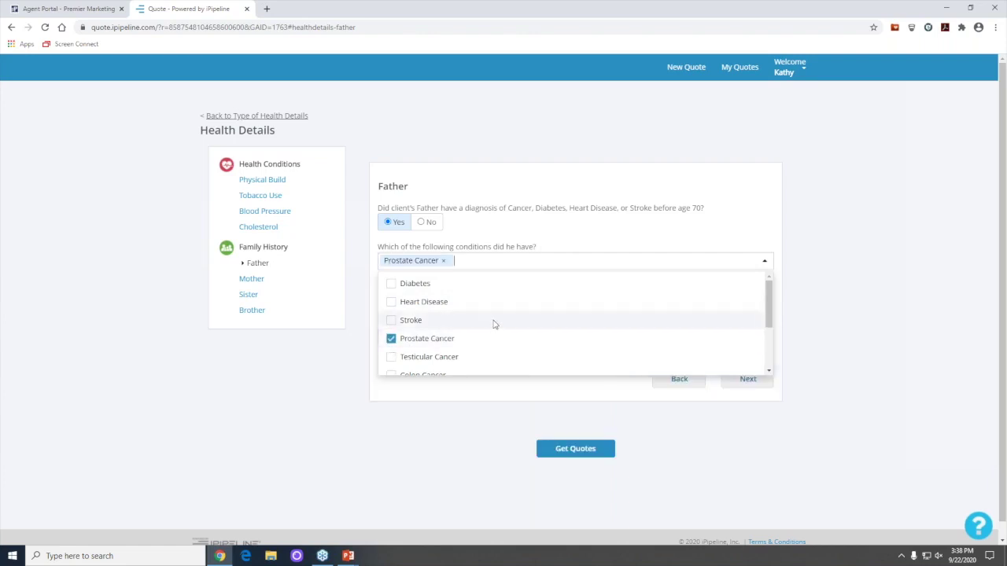
pyautogui.scroll(-2, 492, 322)
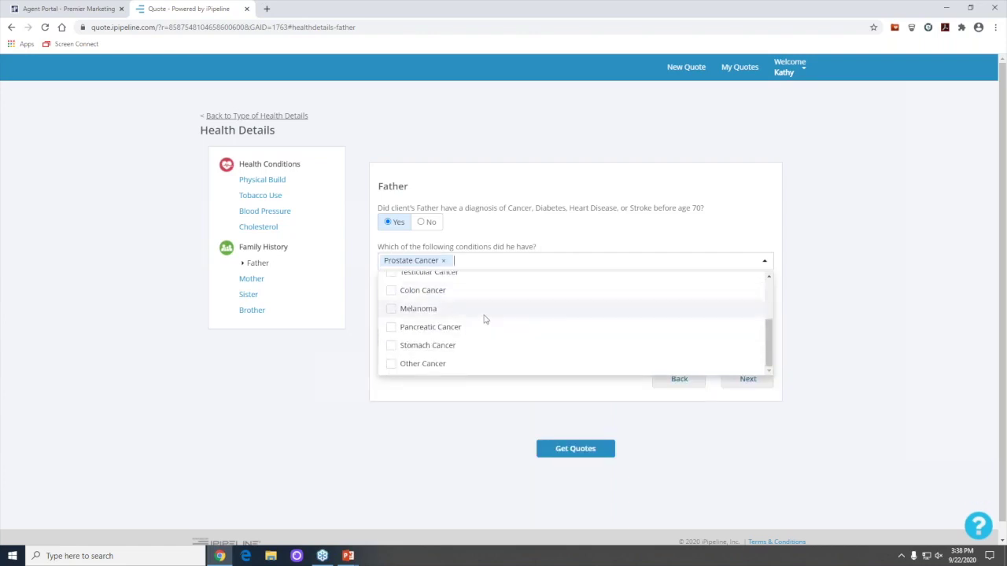
pyautogui.scroll(-1, 495, 314)
pyautogui.scroll(2, 577, 306)
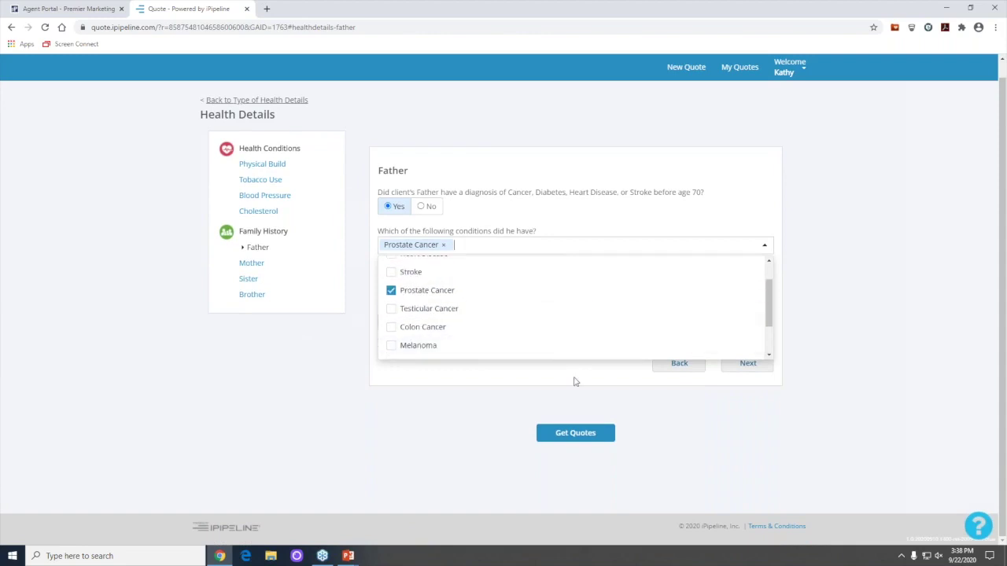
pyautogui.click(542, 377)
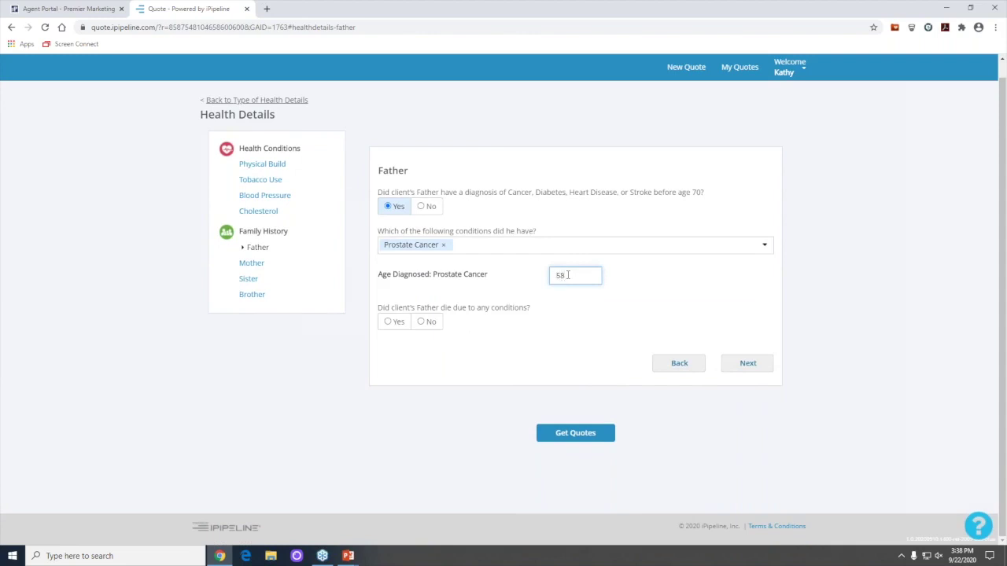
pyautogui.click(494, 280)
# Record that the father died from Prostate Cancer, with 59 as the age at death
pyautogui.click(398, 324)
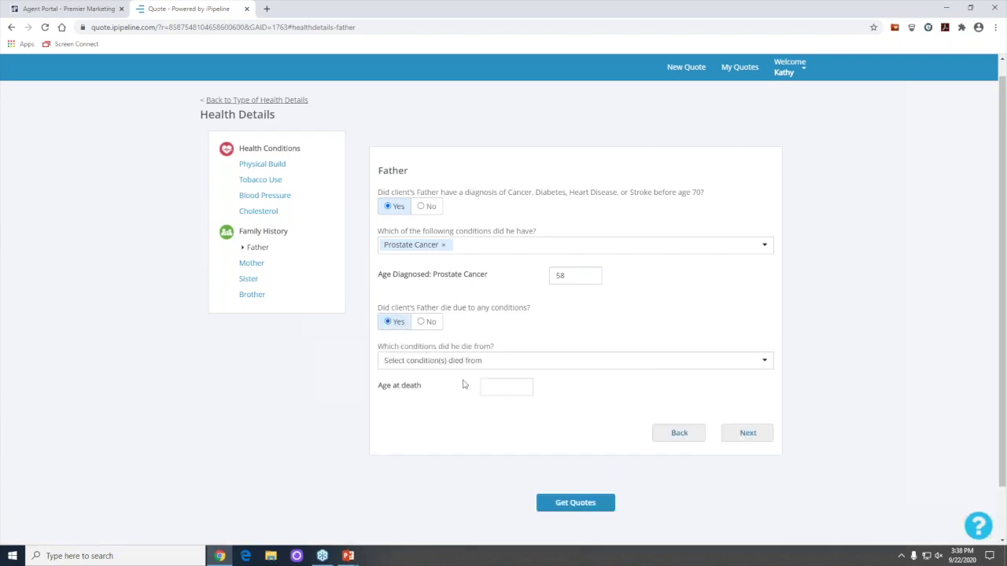
pyautogui.click(503, 363)
pyautogui.click(392, 385)
pyautogui.click(507, 411)
pyautogui.click(498, 388)
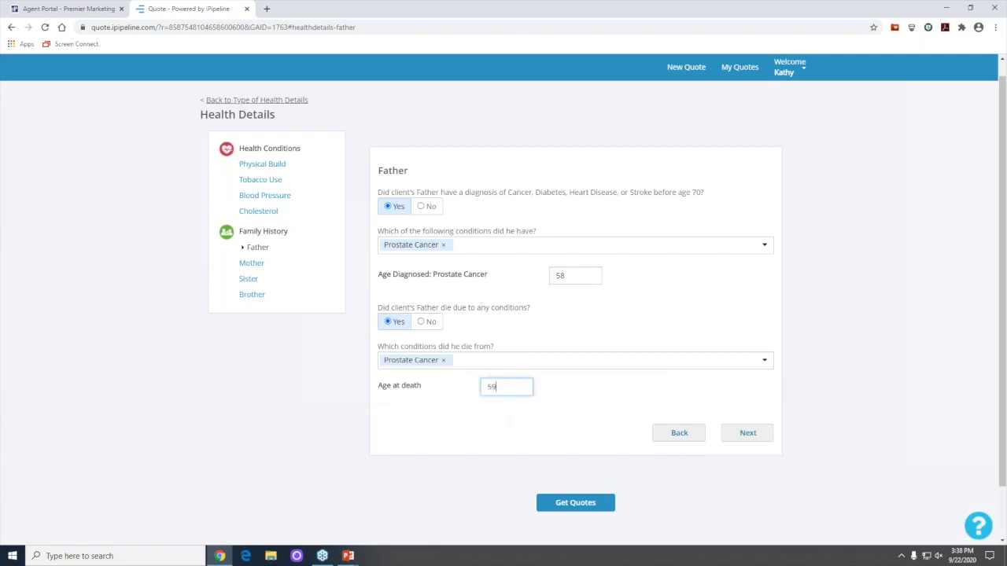
pyautogui.click(623, 401)
# Get the quotes for this health profile and check the list of excluded carriers
pyautogui.scroll(-1, 553, 429)
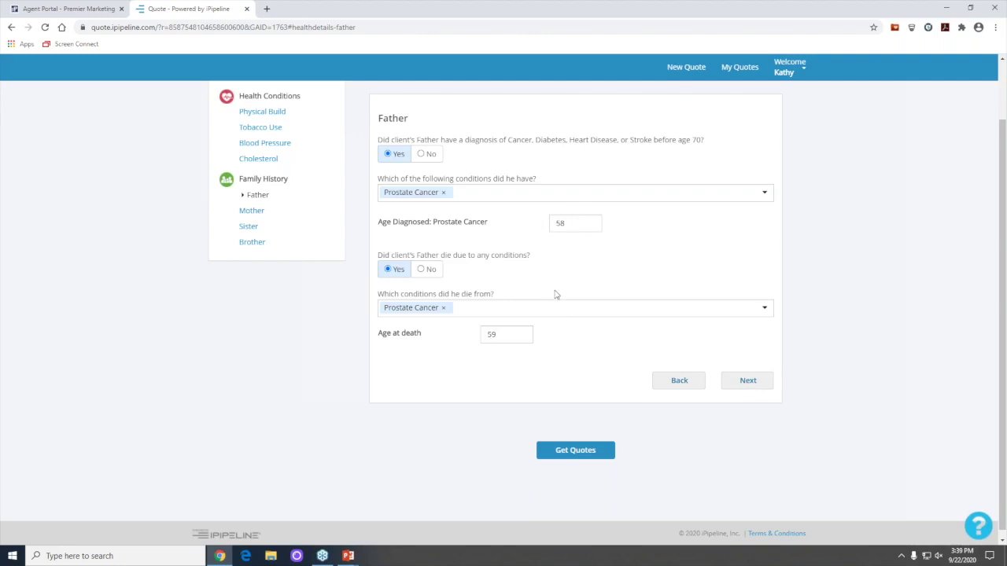
pyautogui.click(572, 450)
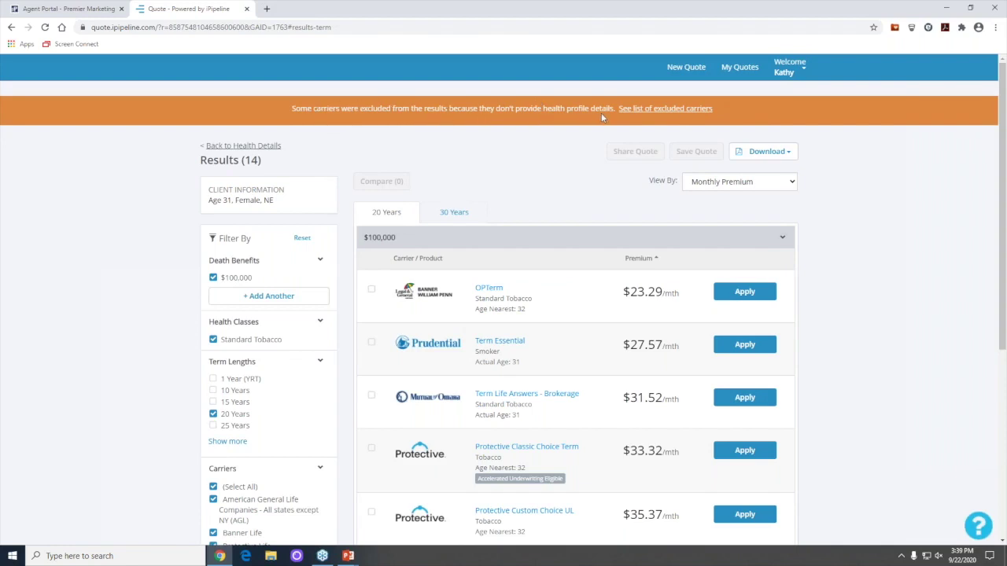
pyautogui.click(666, 110)
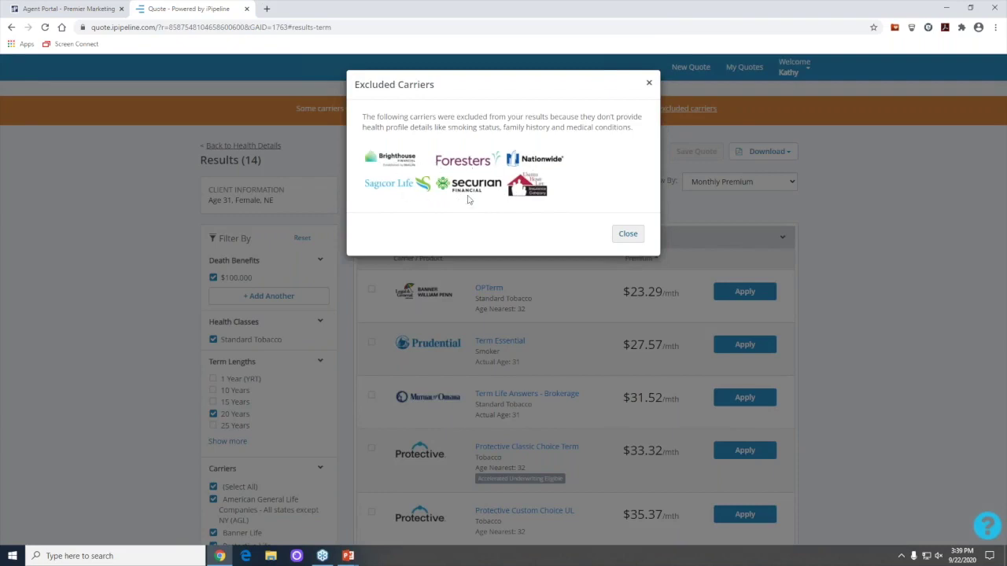
pyautogui.click(649, 82)
# Review the 20-year results, then show the 30-year results and compare carriers and monthly premiums for $100,000
pyautogui.scroll(-1, 555, 273)
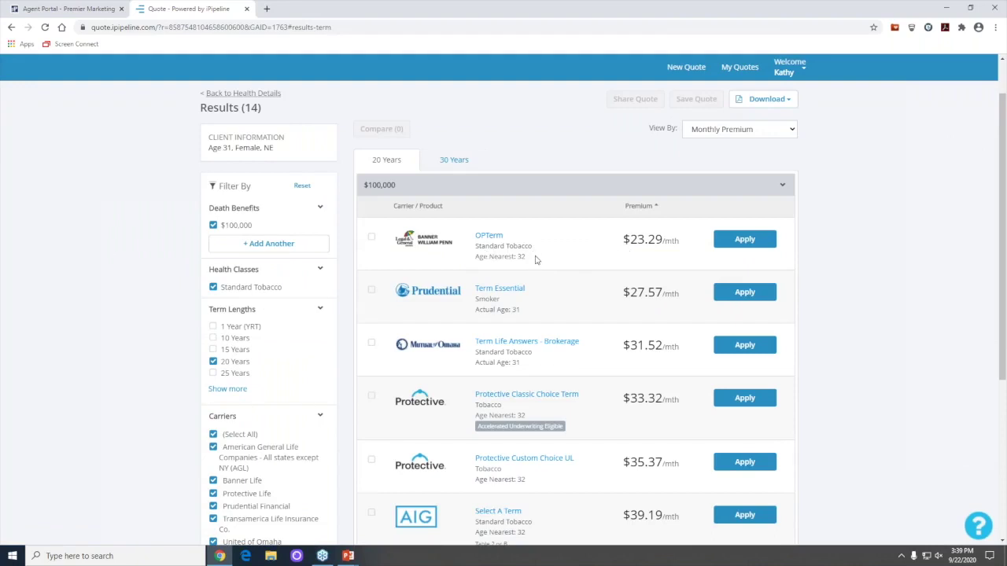
pyautogui.scroll(-1, 469, 263)
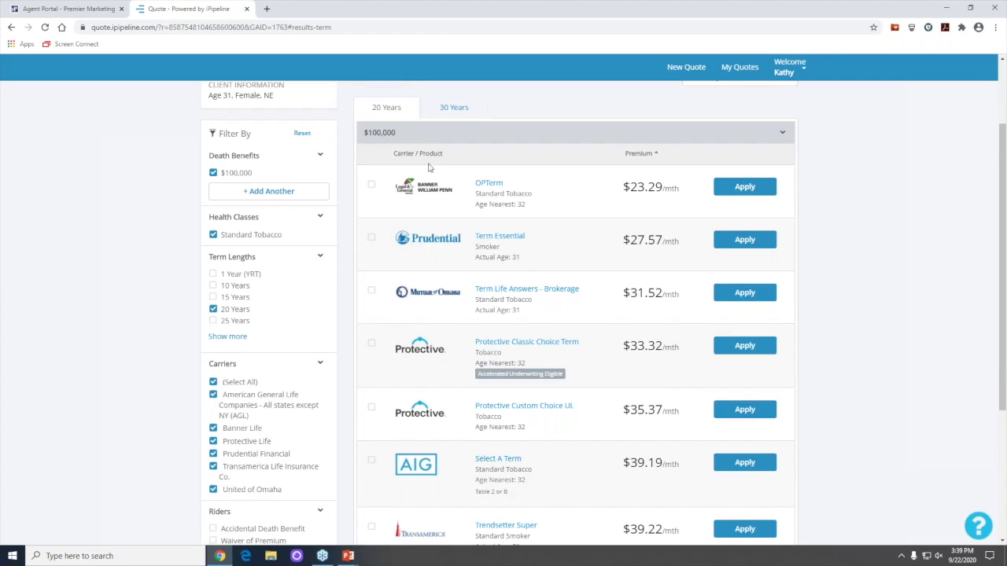
pyautogui.click(452, 107)
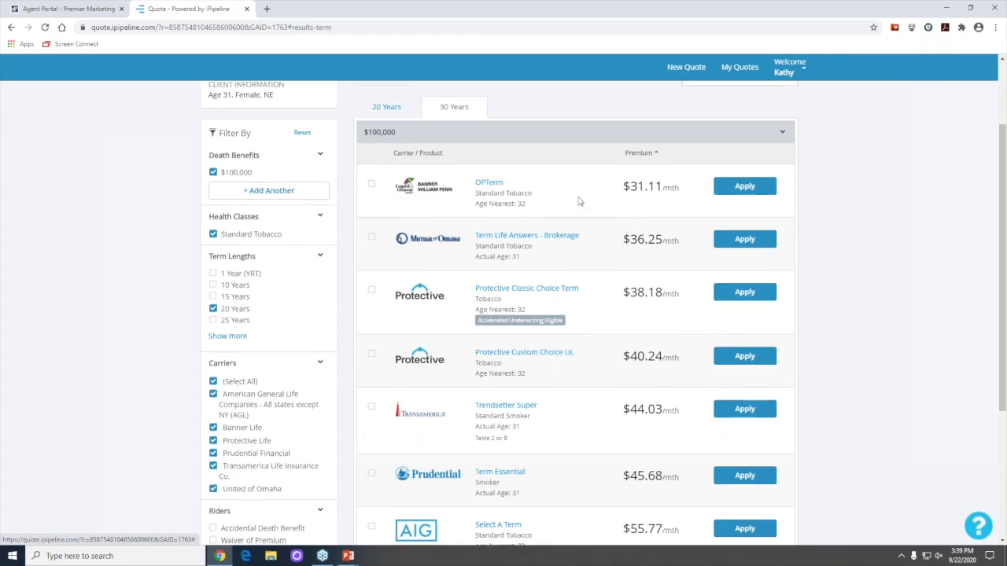
pyautogui.scroll(-2, 579, 203)
pyautogui.scroll(3, 566, 210)
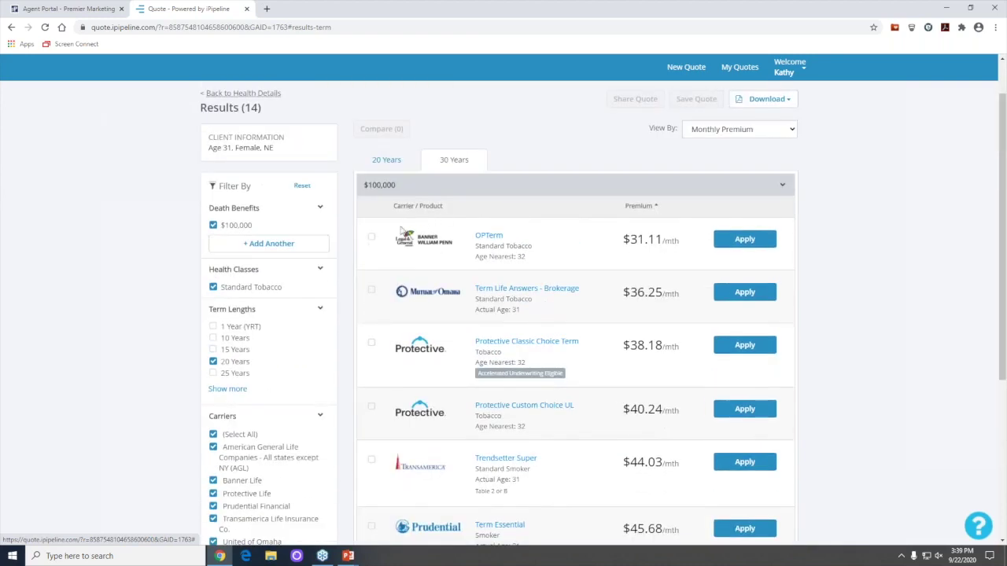
# Select the 30-year quotes for Banner OPTerm, Mutual of Omaha Term Life Answers and Protective Classic Choice Term for comparison
pyautogui.click(372, 239)
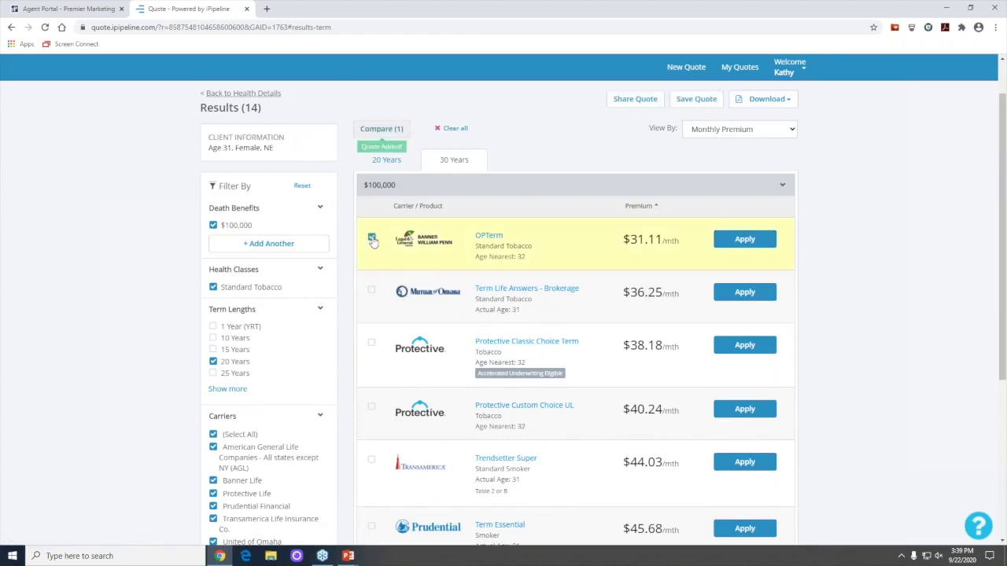
pyautogui.click(372, 293)
pyautogui.click(372, 343)
# Add the 20-year quotes for Banner OPTerm, Prudential Term Essential and Mutual of Omaha Term Life Answers to the comparison
pyautogui.click(396, 161)
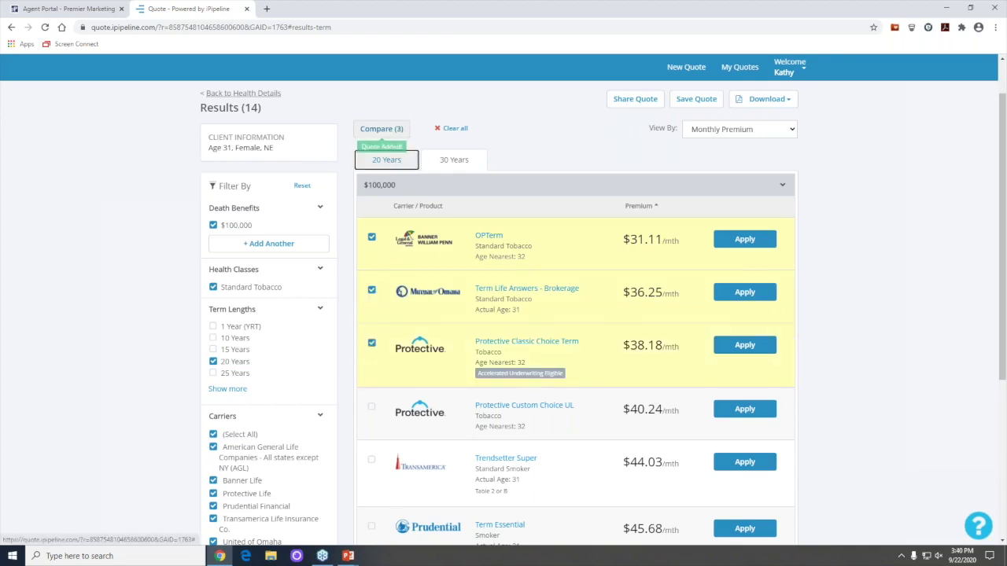
pyautogui.click(372, 238)
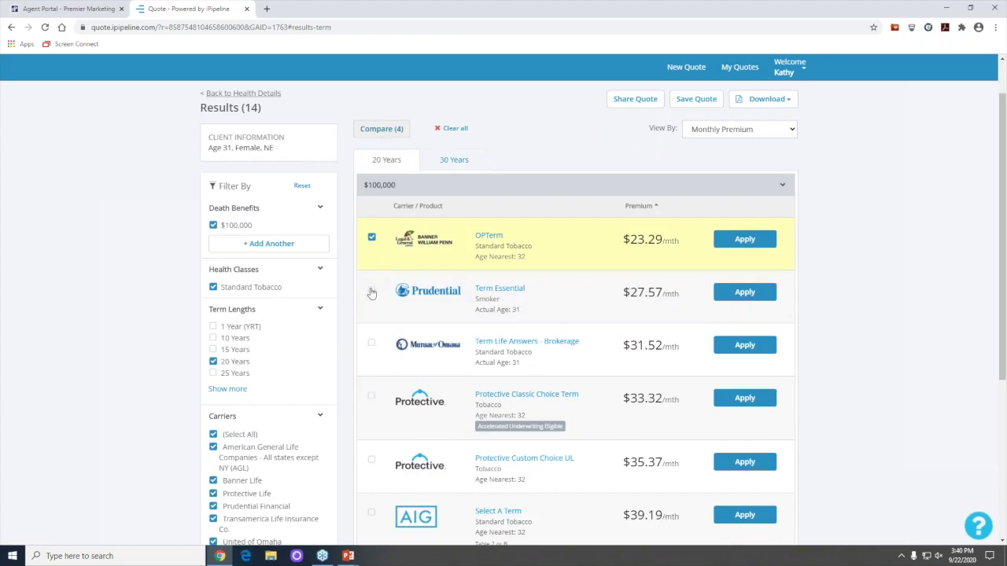
pyautogui.click(372, 290)
pyautogui.click(372, 344)
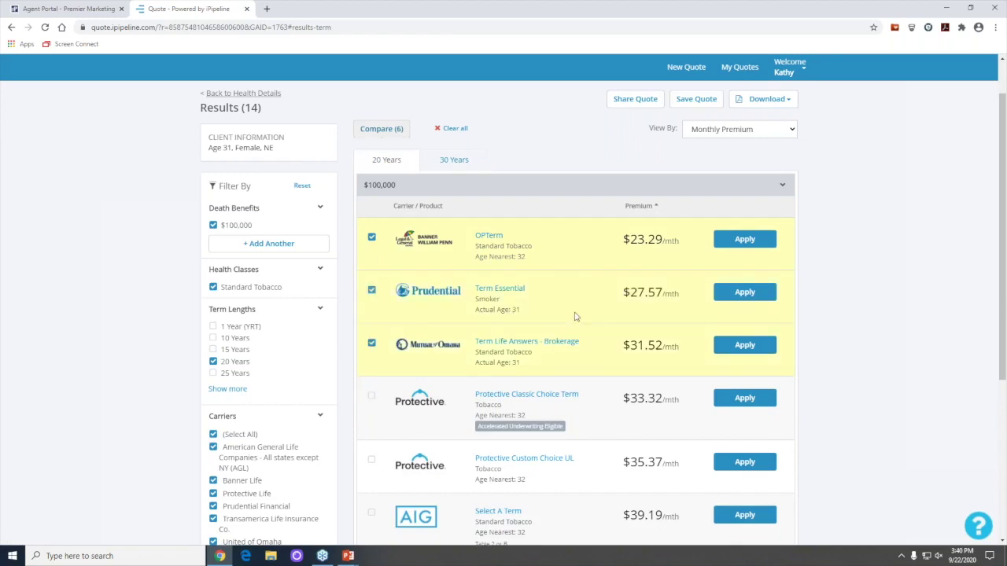
# Download the Comparison Ledger for the selected products, view the PDF report and close it
pyautogui.click(767, 103)
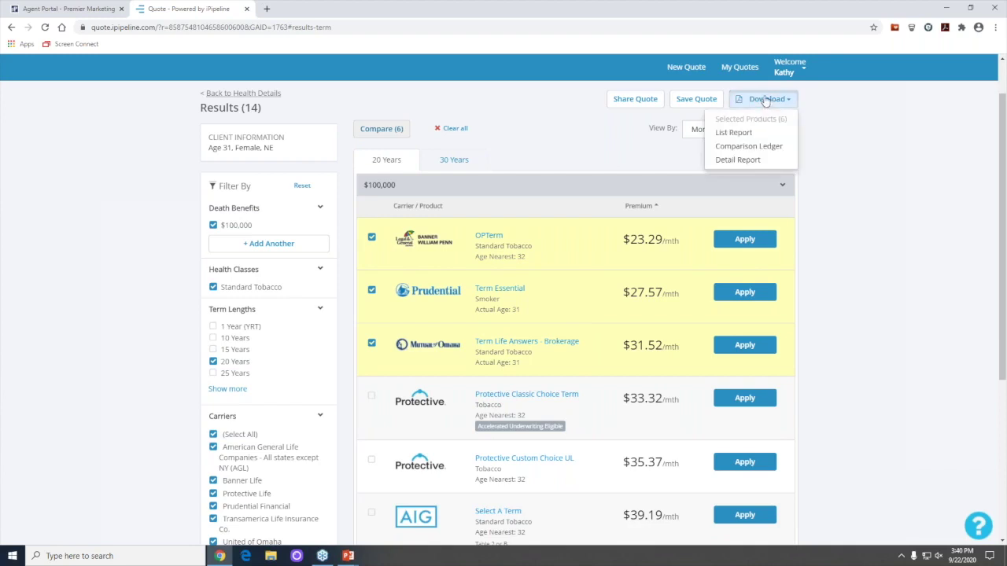
pyautogui.click(745, 147)
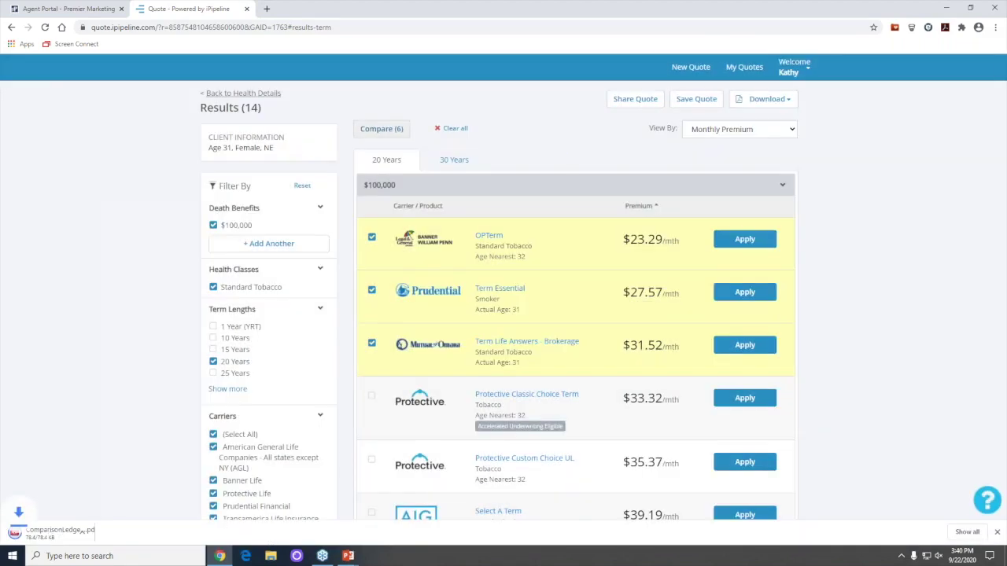
pyautogui.click(60, 531)
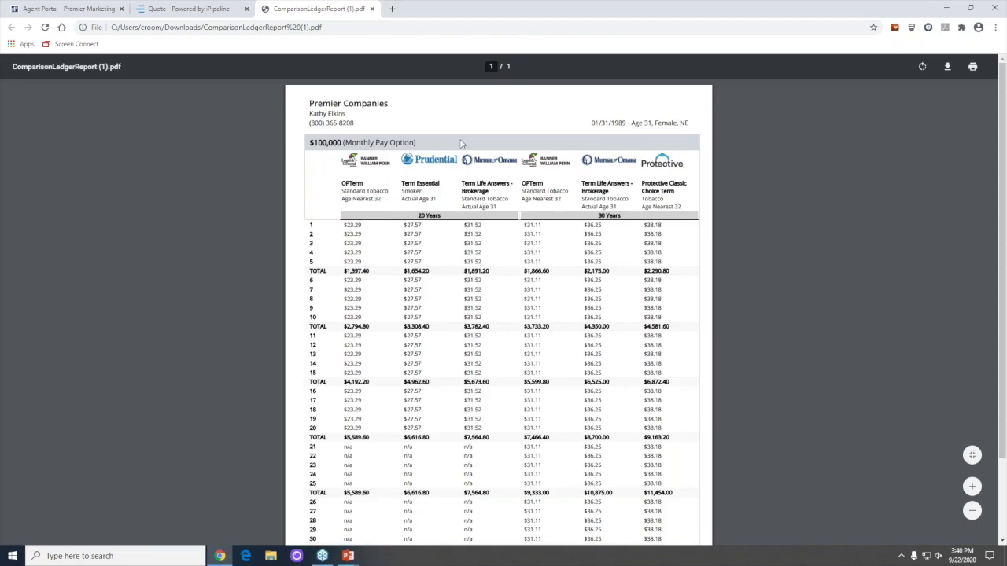
pyautogui.click(372, 8)
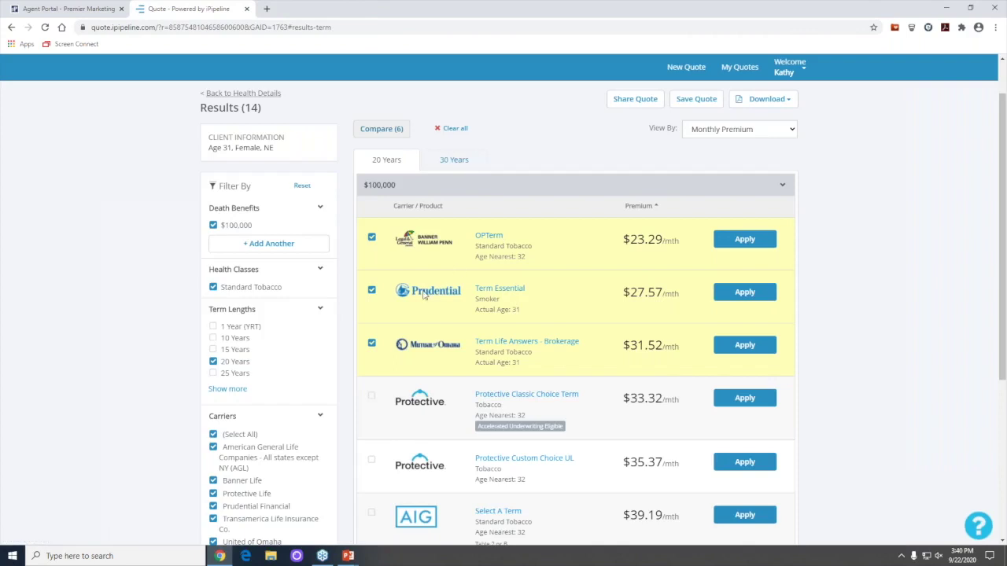
# Return from the results to the insurance quote form and change the product type to Guaranteed Universal Life (GUL)
pyautogui.click(237, 93)
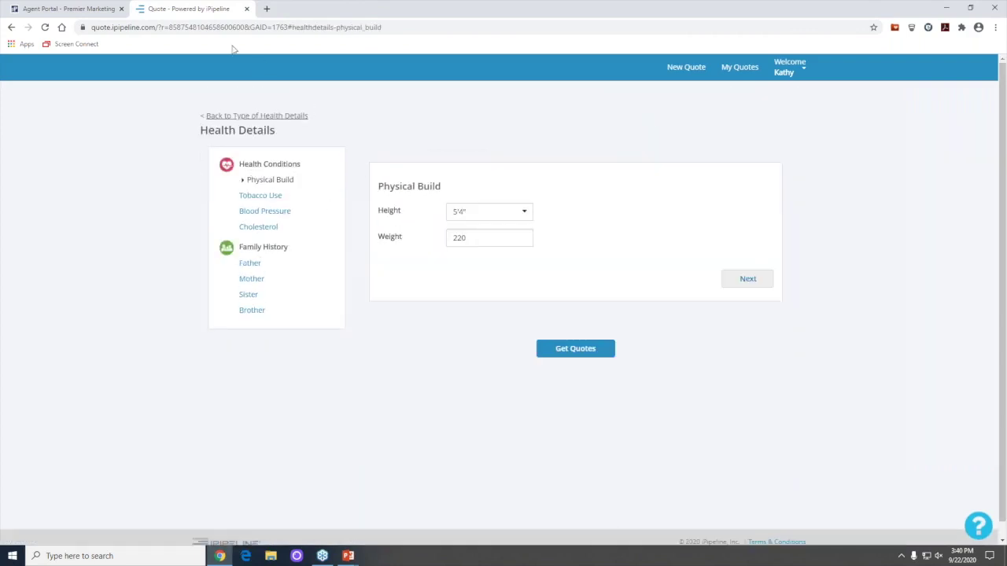
pyautogui.click(260, 117)
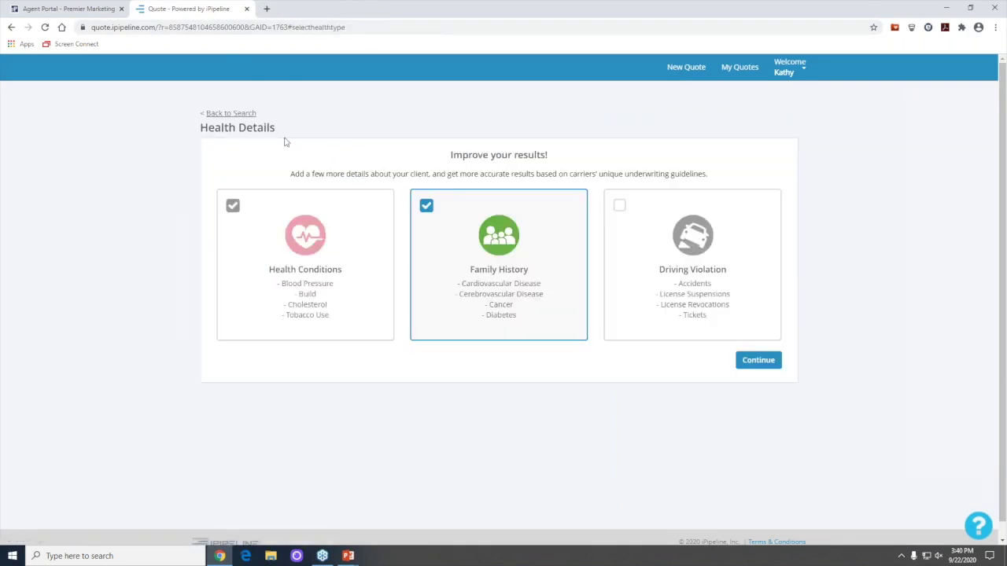
pyautogui.click(236, 114)
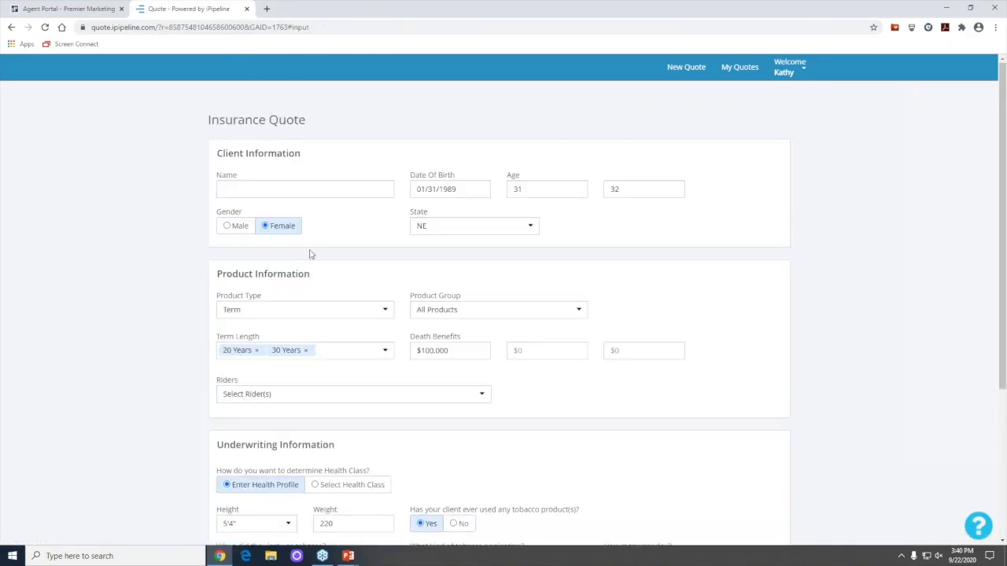
pyautogui.scroll(-2, 342, 222)
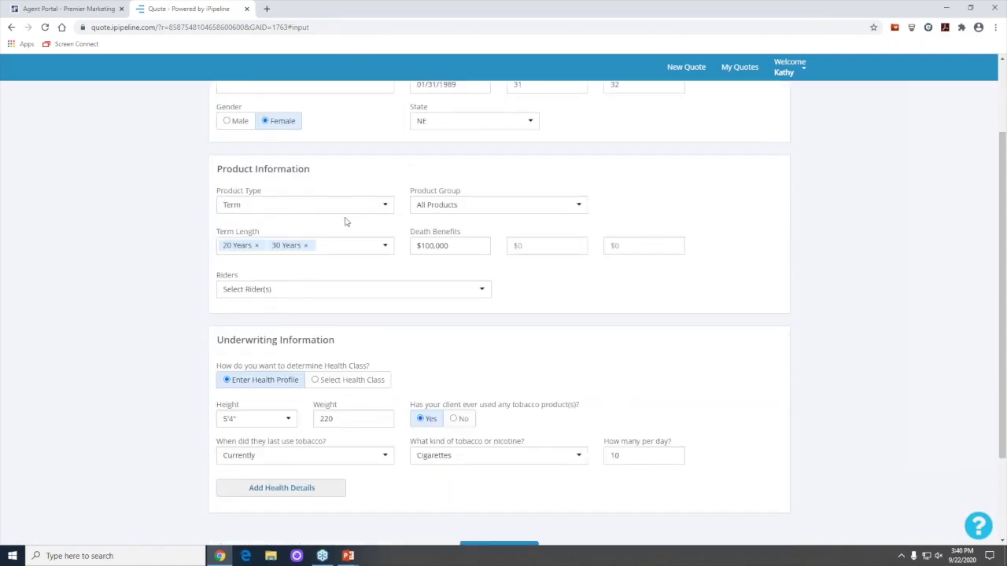
pyautogui.scroll(2, 339, 191)
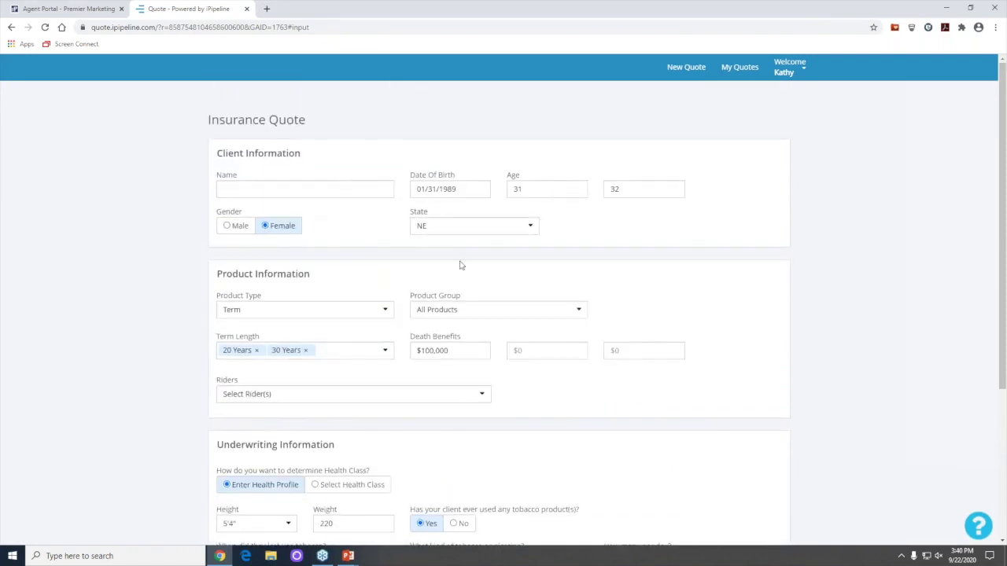
pyautogui.click(391, 311)
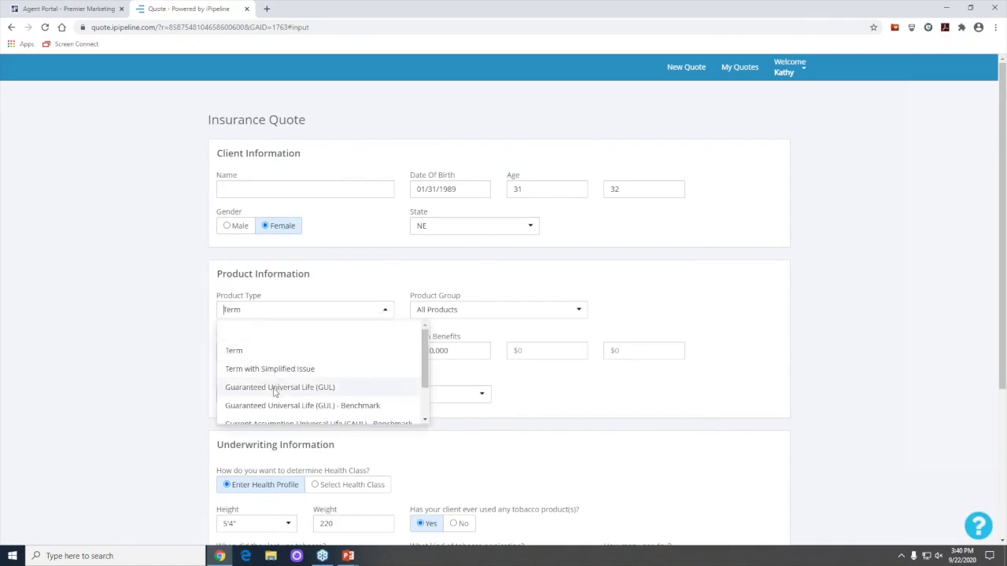
pyautogui.scroll(-2, 275, 385)
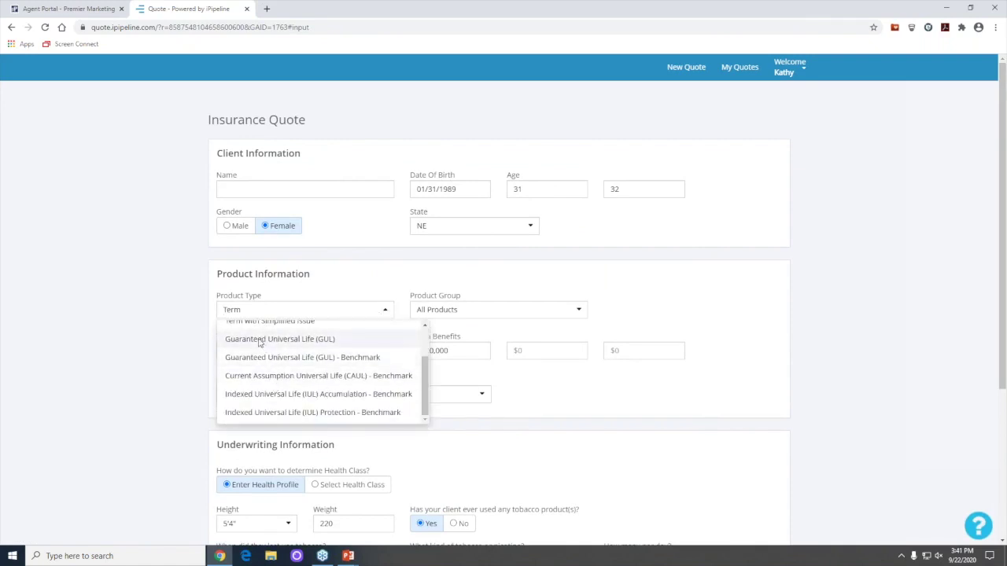
pyautogui.click(259, 340)
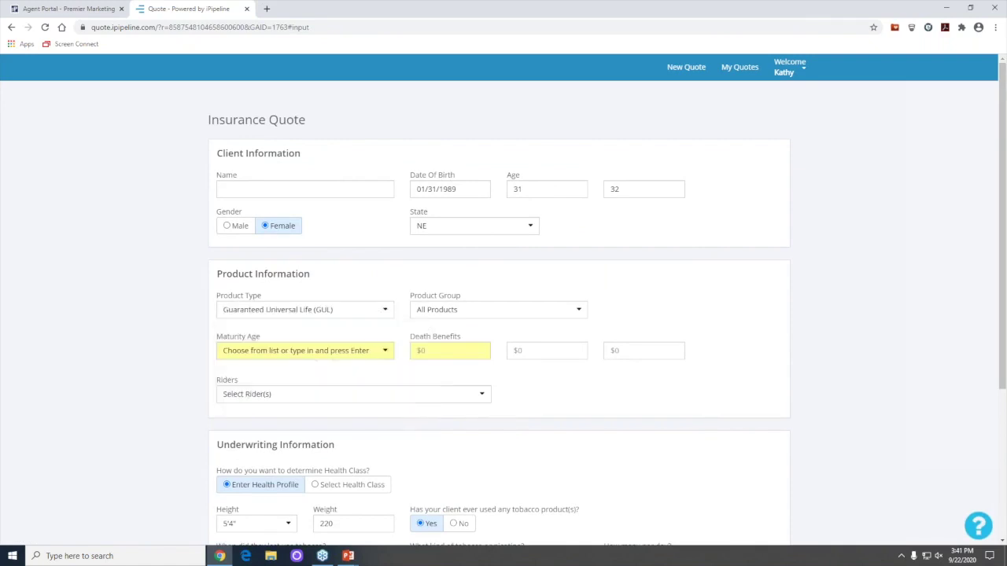
# Set the maturity age to To Age 121 and enter death benefits of $50,000 and $100,000
pyautogui.click(385, 354)
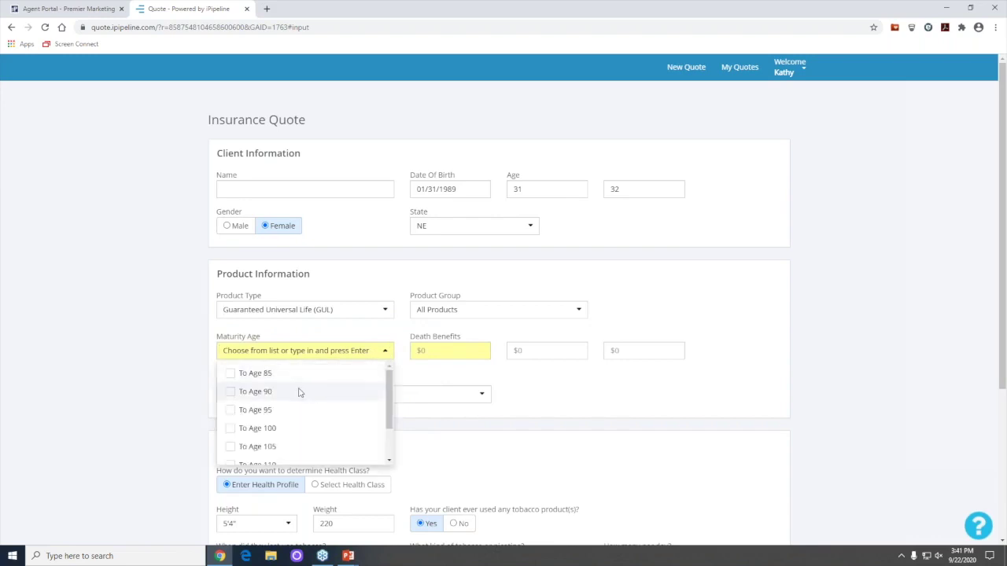
pyautogui.scroll(-1, 295, 394)
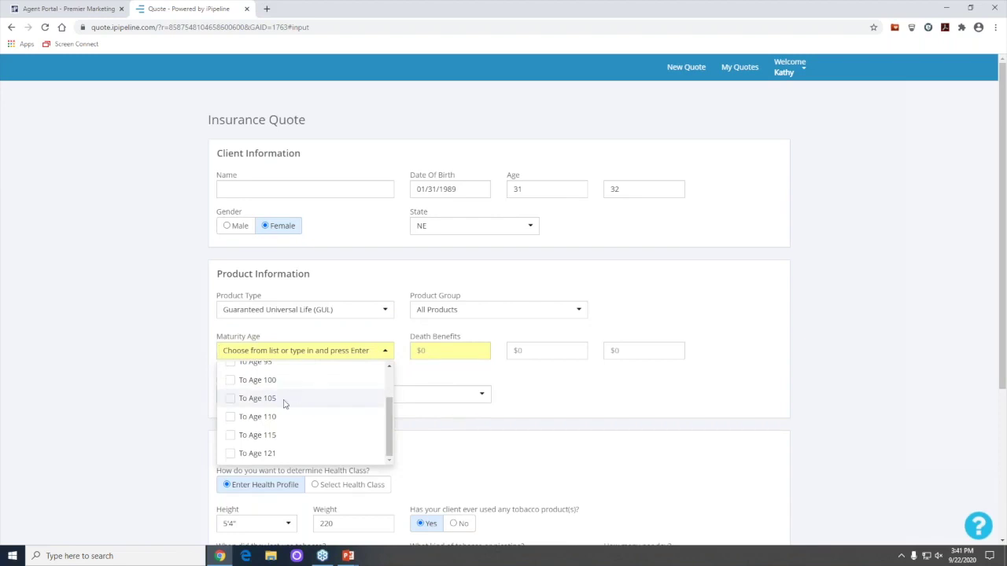
pyautogui.click(231, 455)
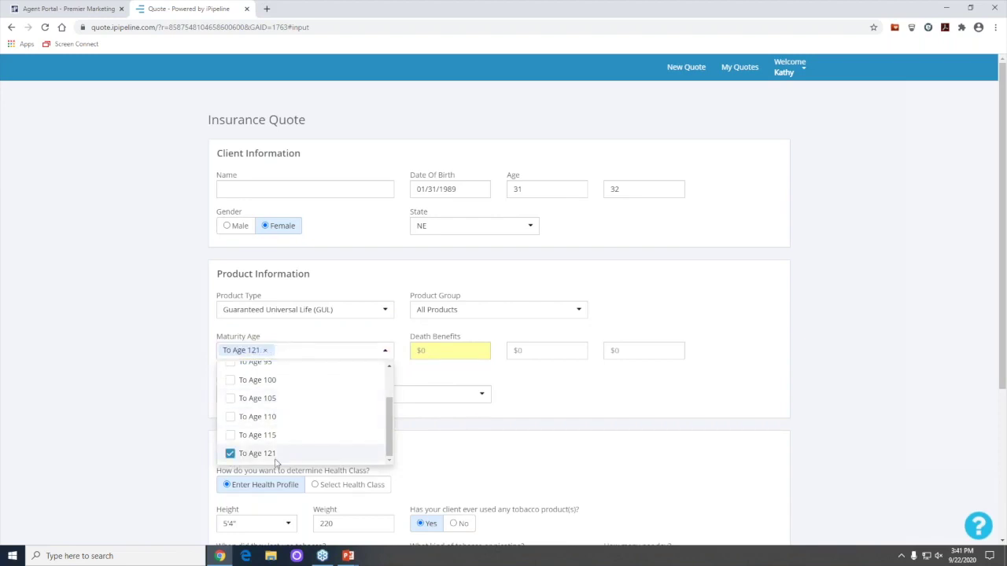
pyautogui.click(437, 350)
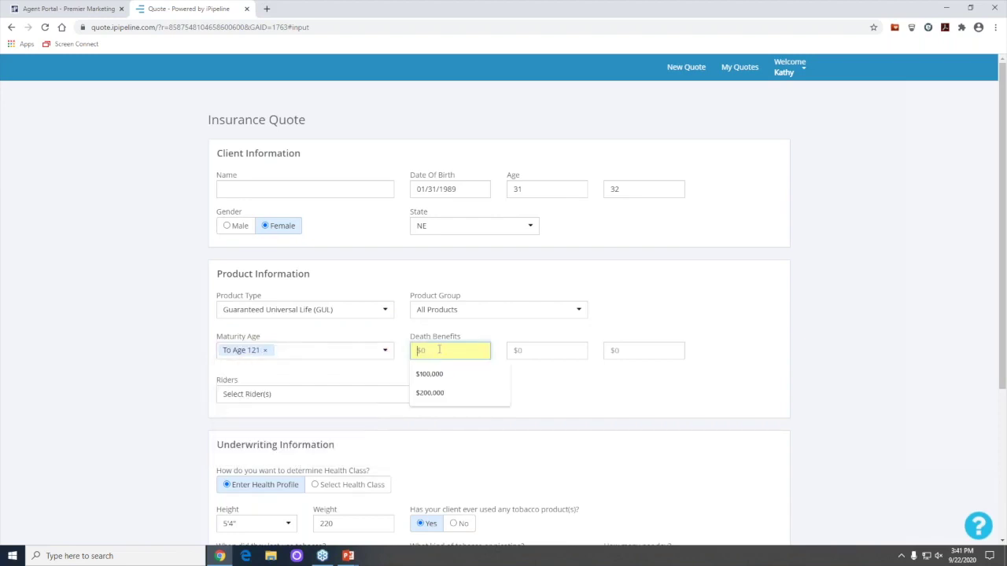
pyautogui.write('50000')
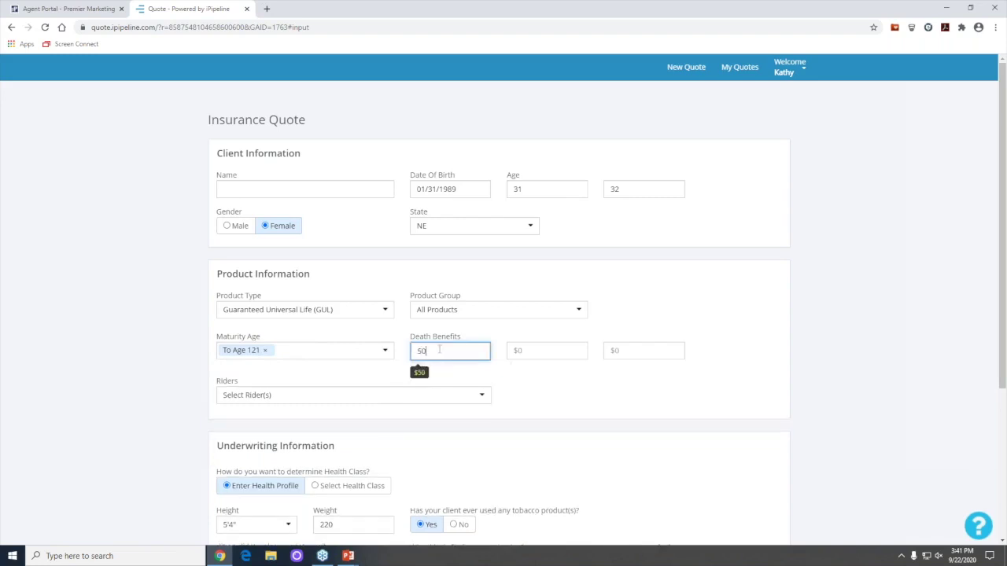
pyautogui.click(536, 346)
pyautogui.write('1000000')
pyautogui.press('BackSpace')
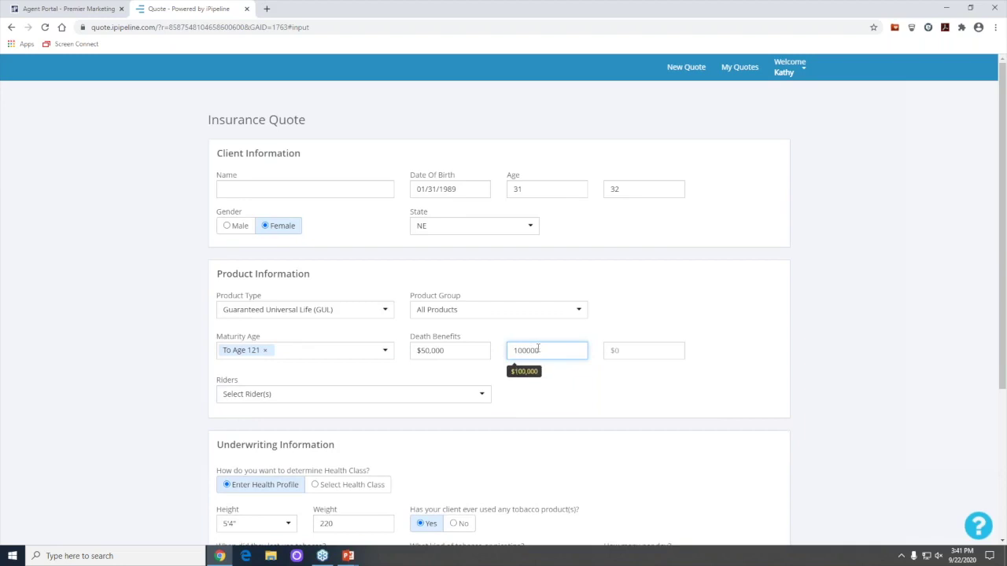
pyautogui.click(539, 400)
# Determine underwriting by selected health class, choose Standard Tobacco and get the quotes
pyautogui.scroll(-2, 396, 386)
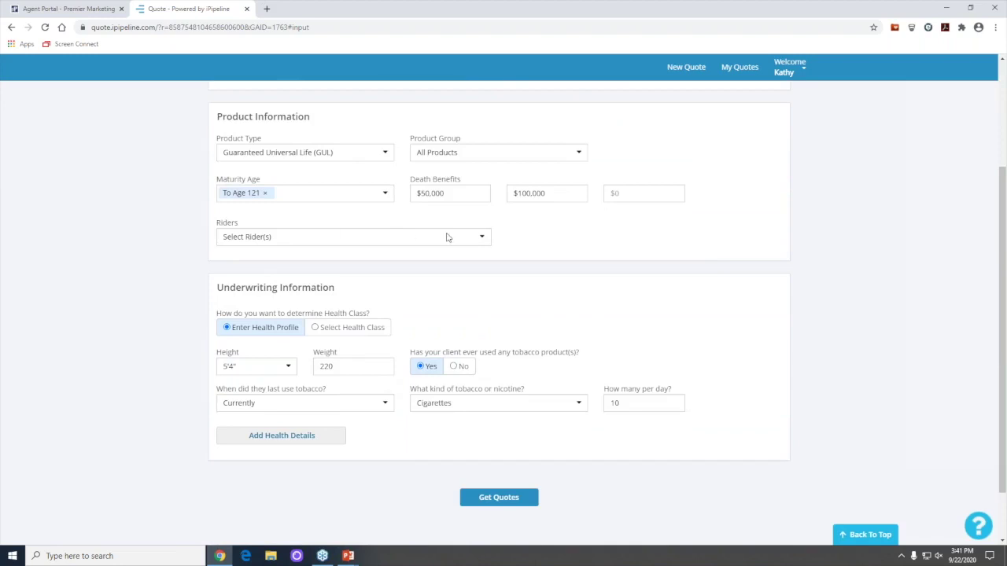
pyautogui.click(317, 328)
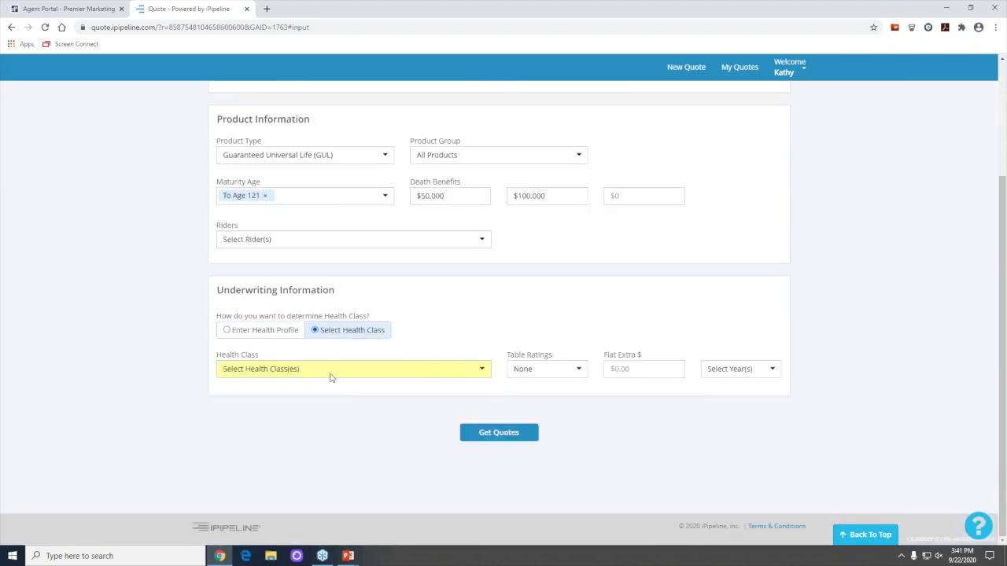
pyautogui.scroll(2, 443, 299)
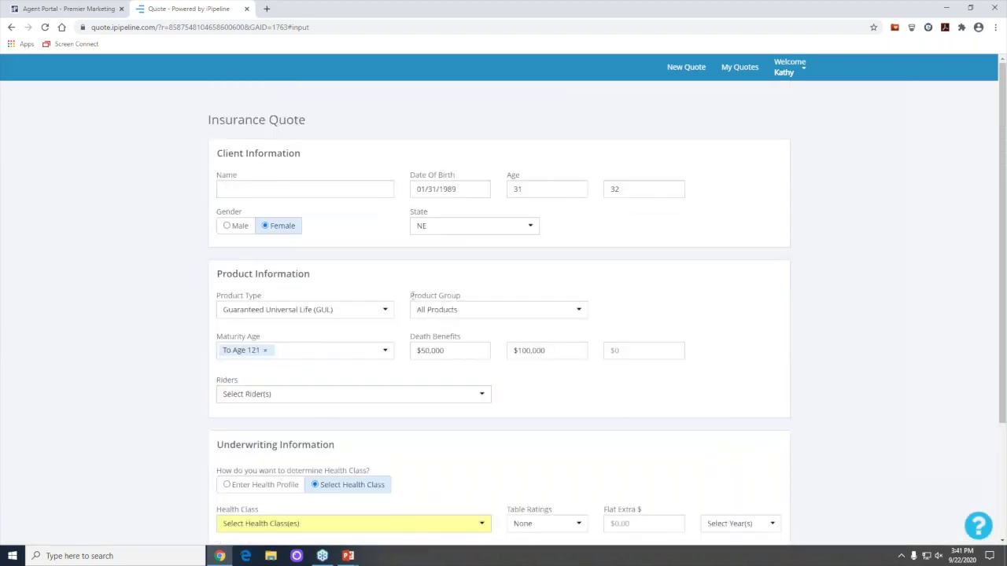
pyautogui.scroll(-2, 375, 350)
pyautogui.click(355, 374)
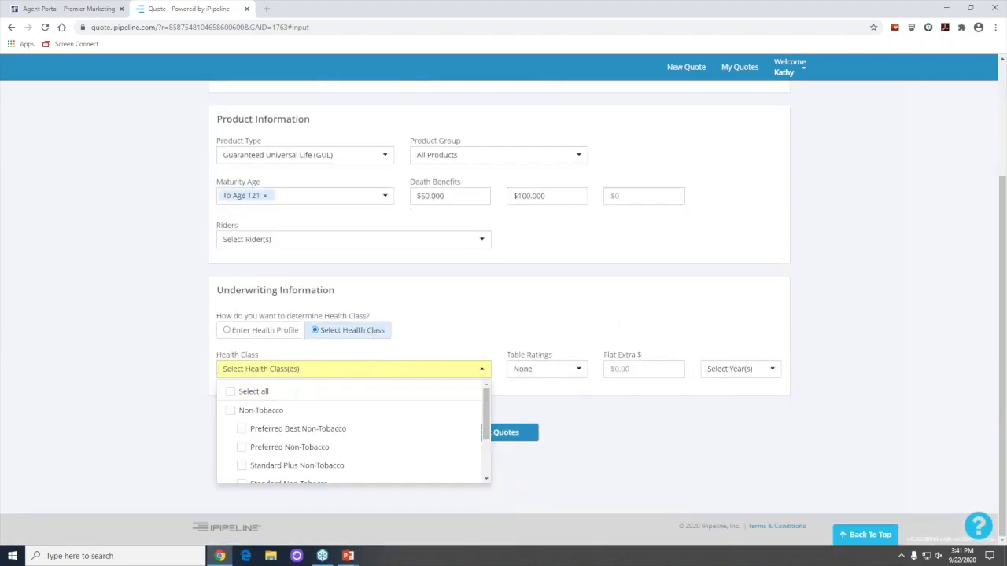
pyautogui.scroll(-4, 349, 431)
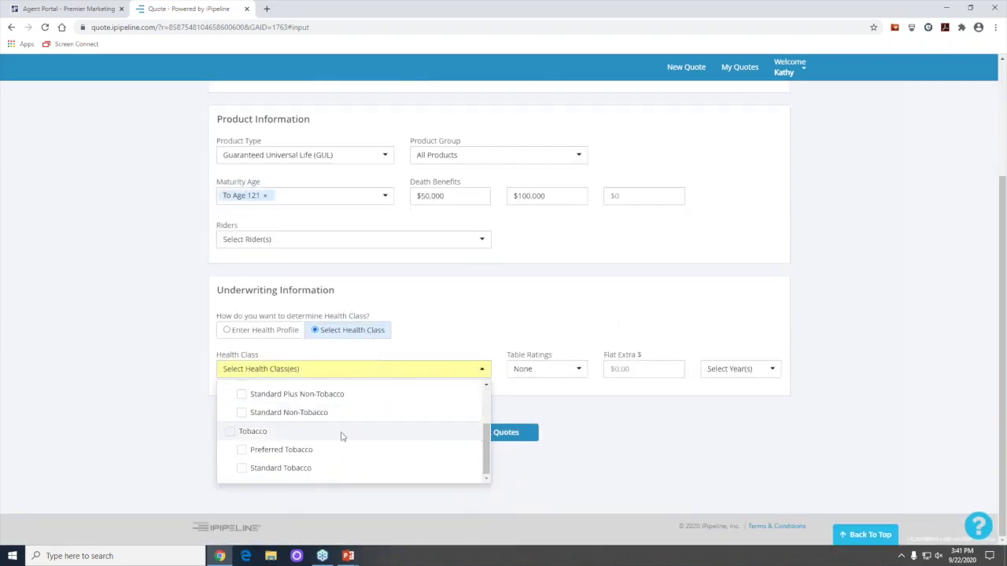
pyautogui.click(271, 469)
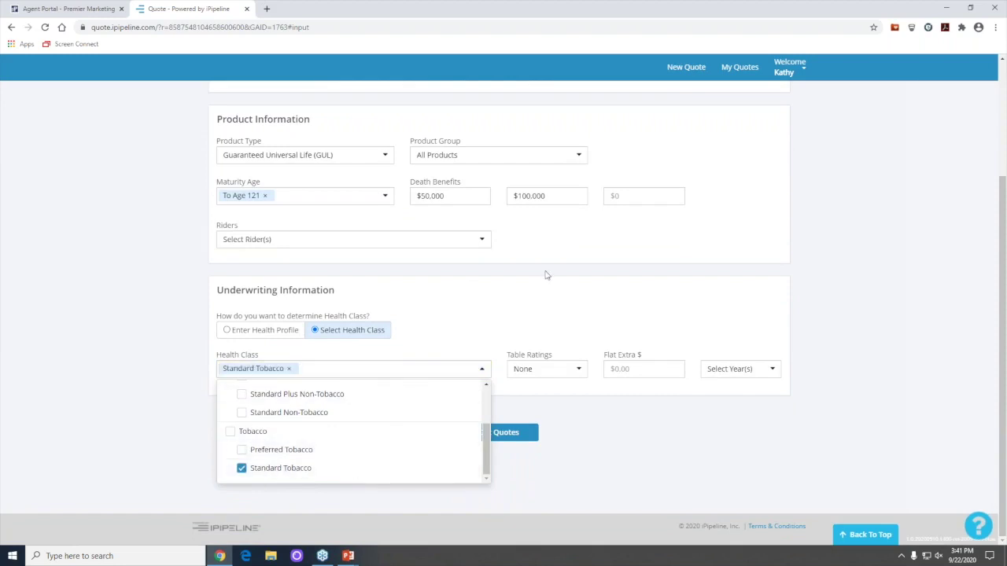
pyautogui.click(505, 432)
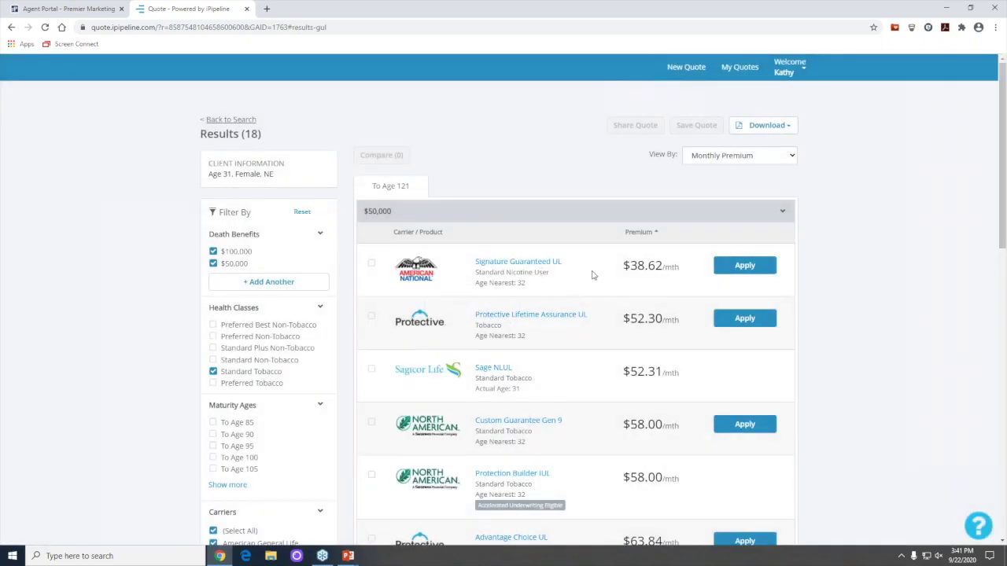
# Review the carriers and monthly premiums in the To Age 121 results for both the $50,000 and $100,000 death benefits
pyautogui.scroll(-1, 592, 274)
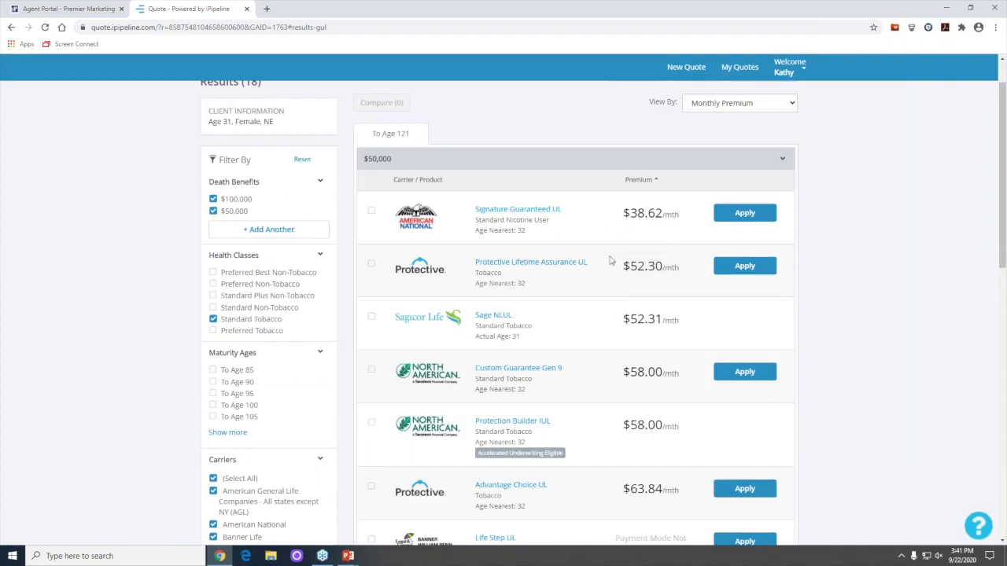
pyautogui.scroll(-1, 606, 281)
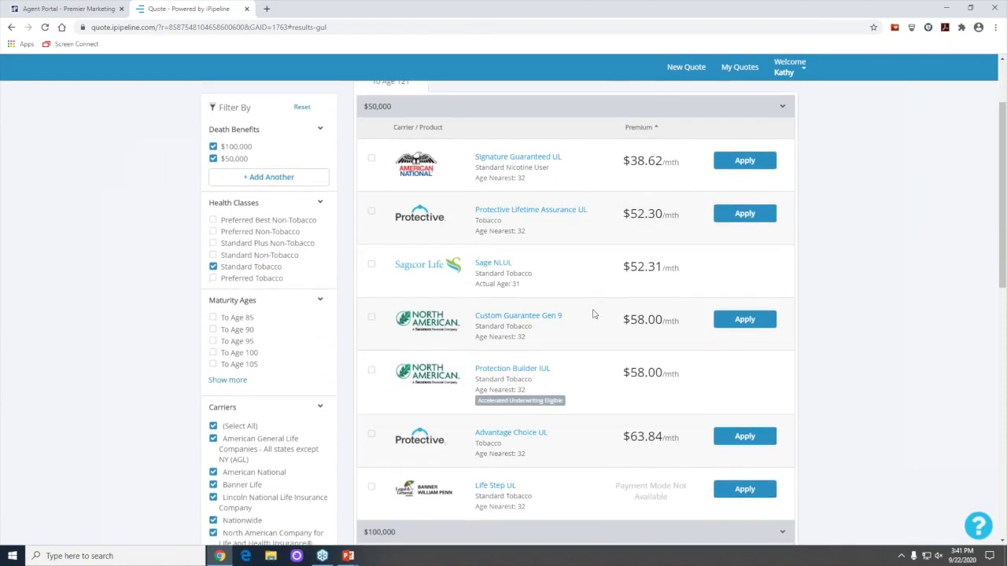
pyautogui.scroll(-2, 593, 315)
pyautogui.moveTo(633, 387)
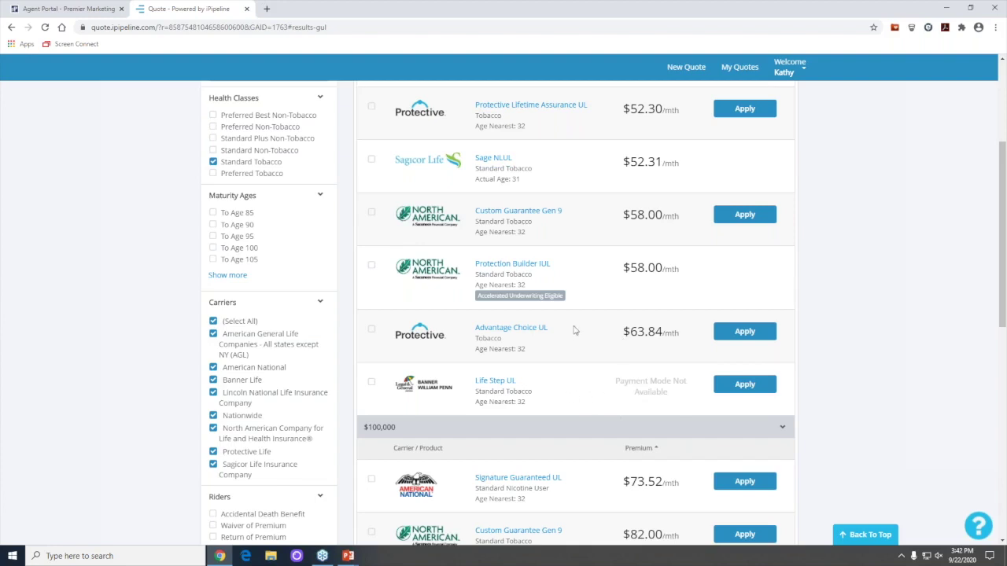
pyautogui.scroll(1, 575, 330)
pyautogui.scroll(2, 575, 330)
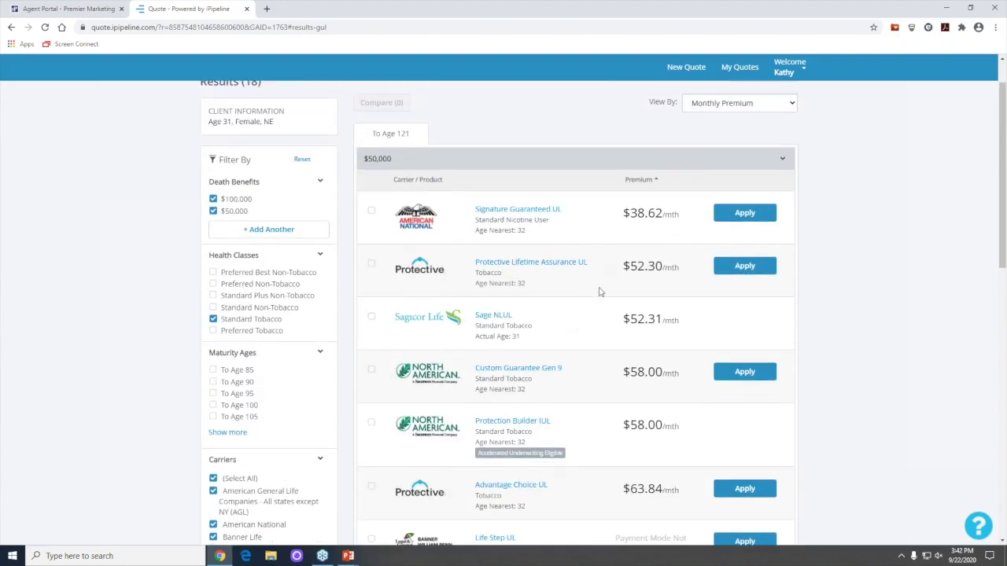
pyautogui.scroll(-1, 598, 289)
pyautogui.scroll(-2, 567, 275)
pyautogui.scroll(-2, 569, 275)
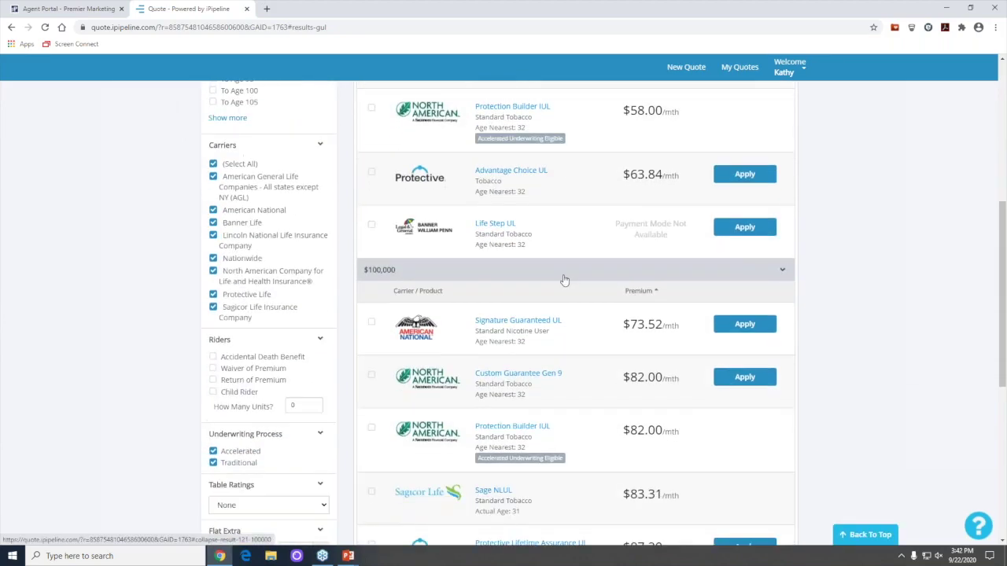
pyautogui.scroll(-2, 591, 290)
pyautogui.scroll(-2, 592, 245)
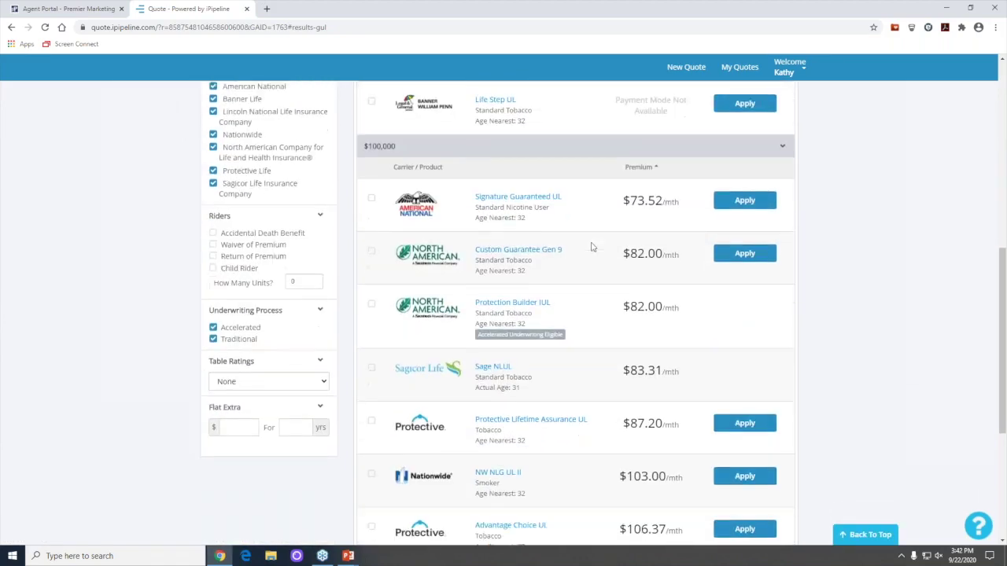
pyautogui.scroll(-3, 583, 282)
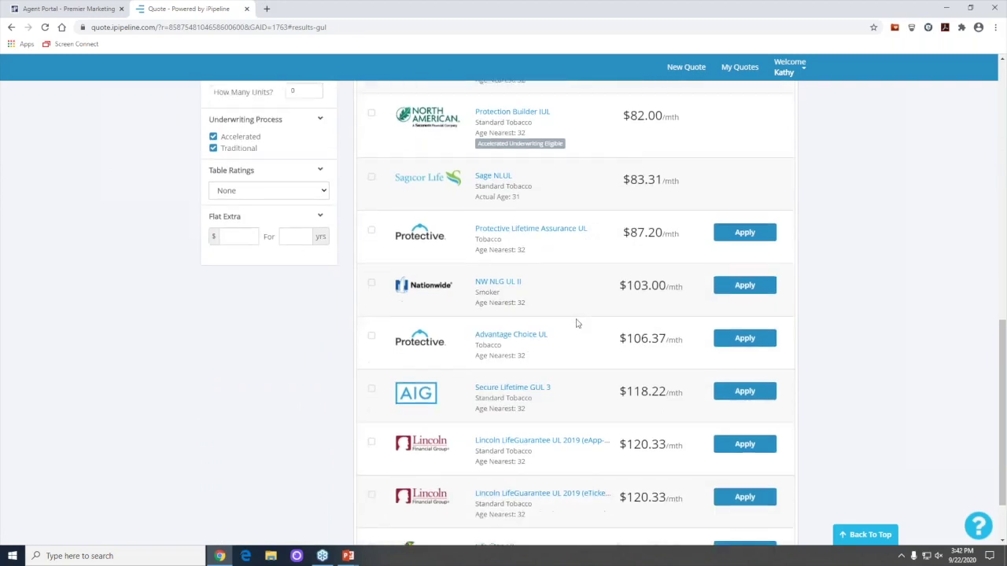
pyautogui.scroll(-1, 575, 309)
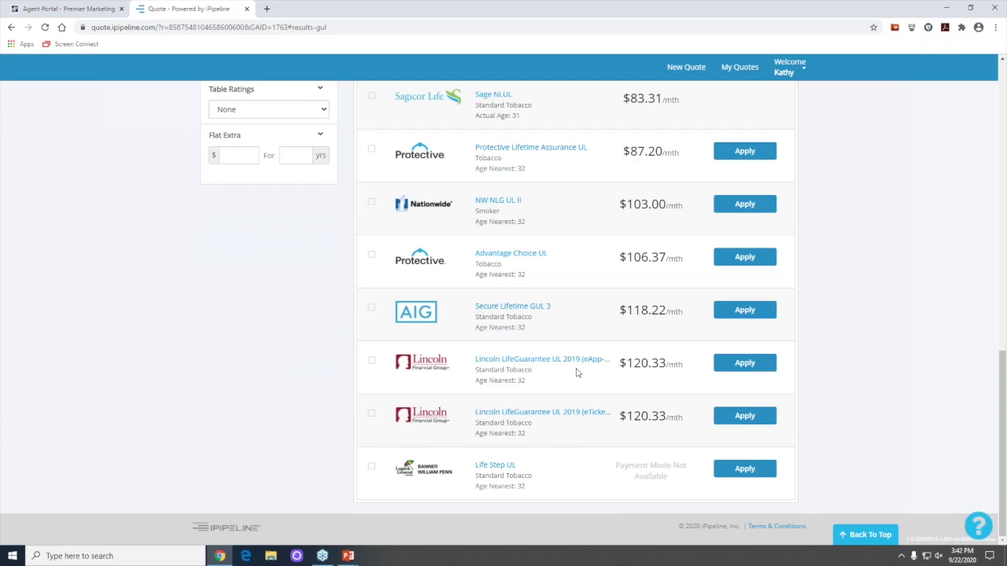
# Select the Banner Life Step UL quote in the $50,000 results for comparison
pyautogui.scroll(15, 578, 374)
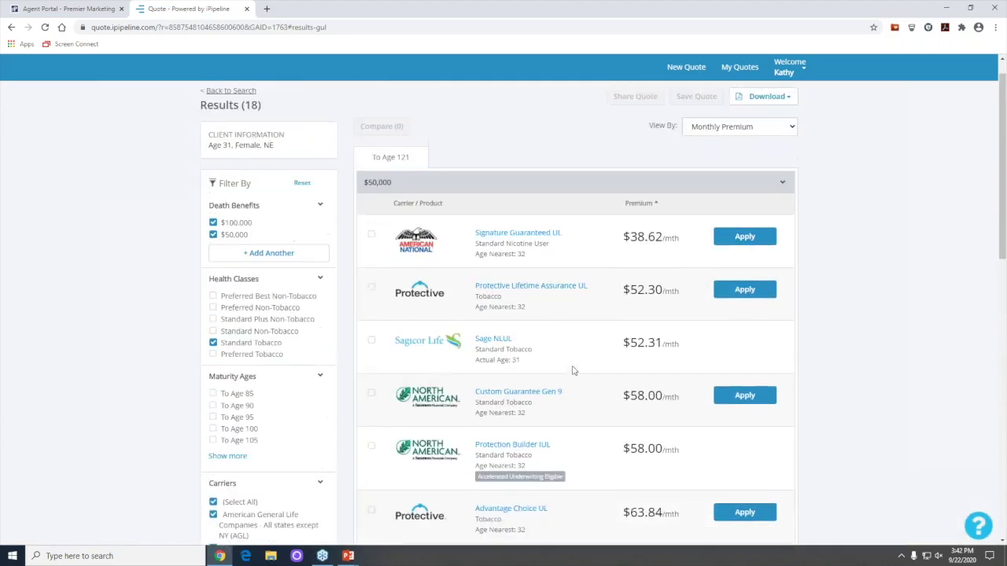
pyautogui.scroll(1, 567, 354)
pyautogui.scroll(-2, 559, 332)
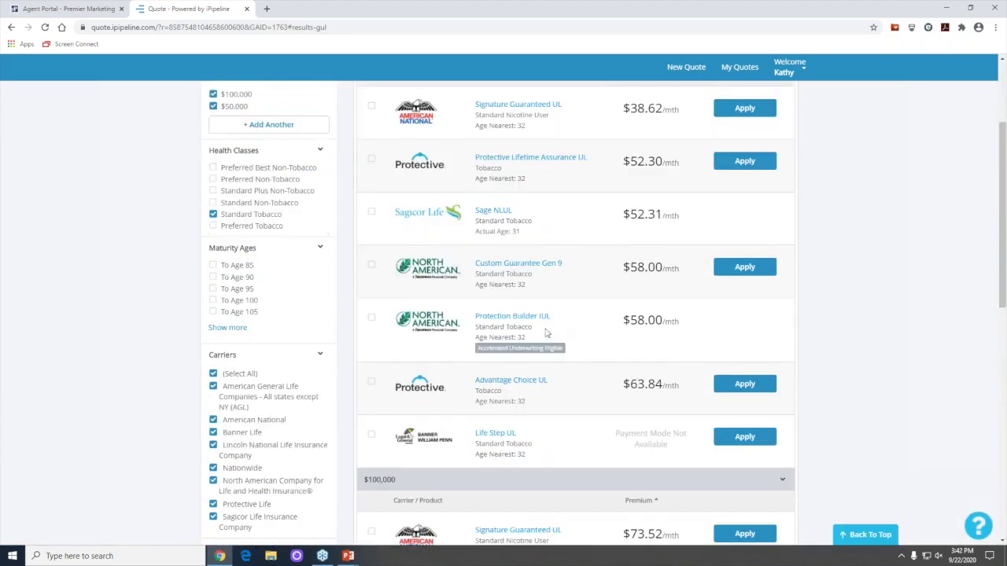
pyautogui.click(371, 438)
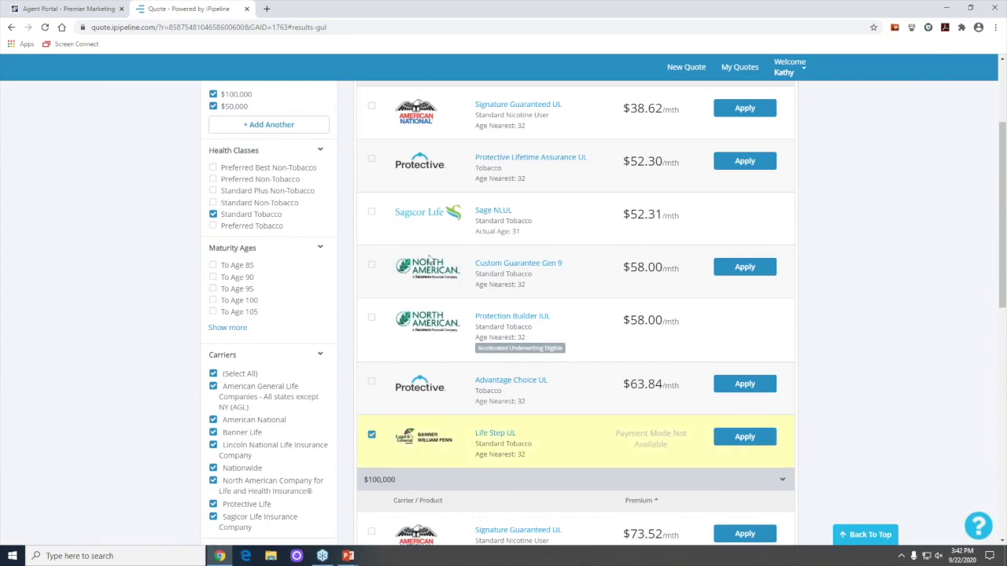
# Add the $50,000 American National Signature Guaranteed UL quote to the selection and download the Comparison Ledger for the selected products
pyautogui.scroll(1, 429, 260)
pyautogui.scroll(2, 429, 260)
pyautogui.click(373, 267)
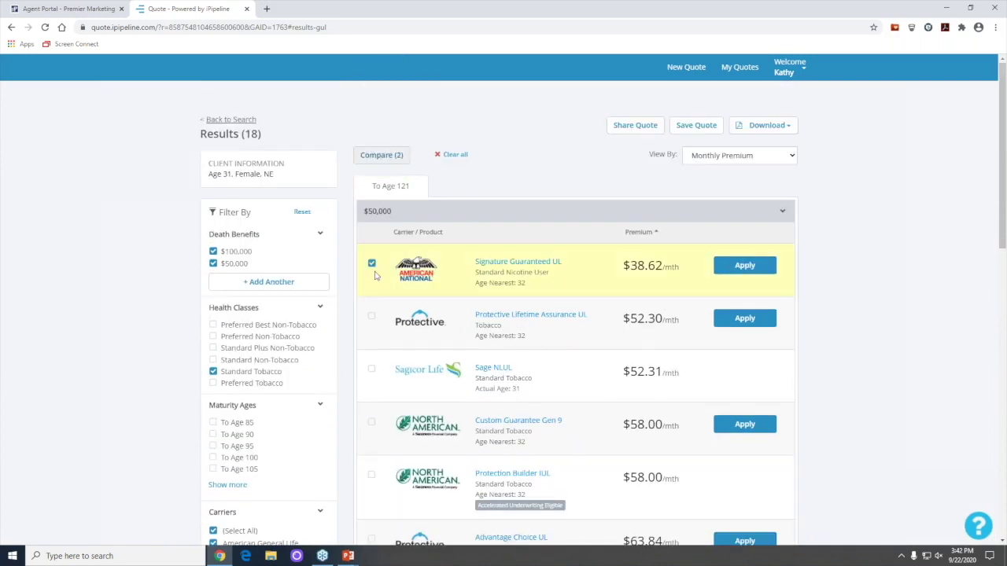
pyautogui.click(761, 126)
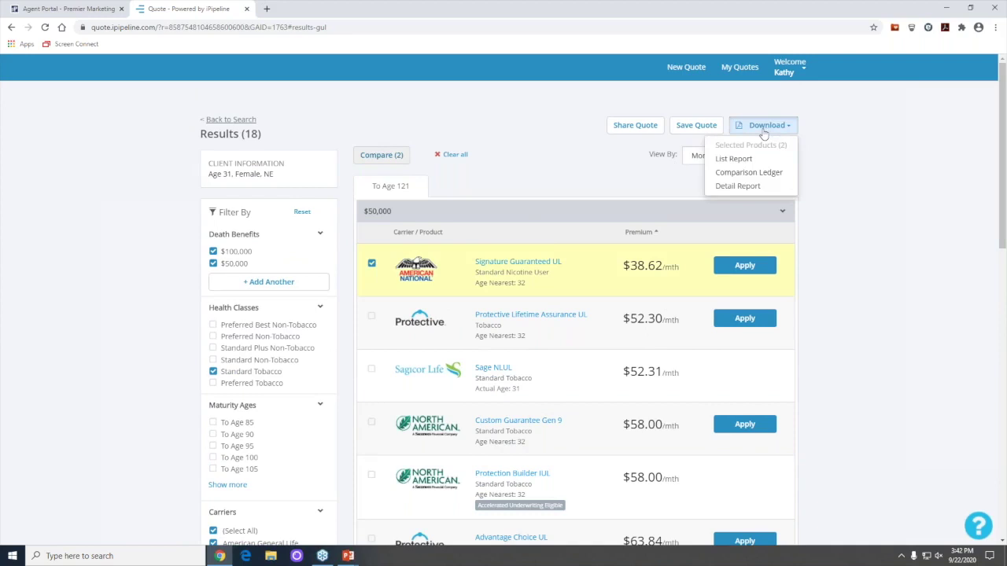
pyautogui.click(749, 172)
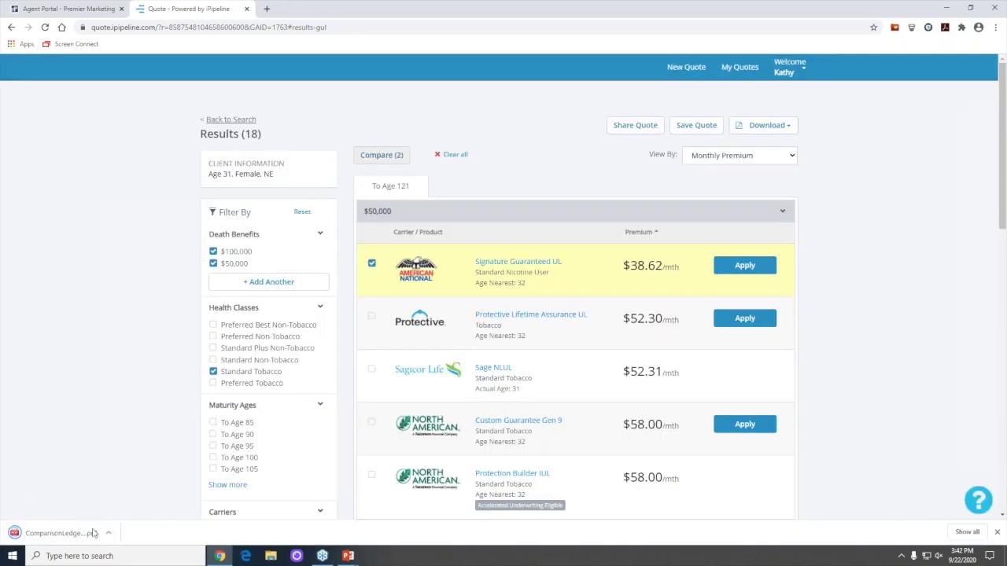
# Examine both products' yearly premiums, totals and pay options throughout the downloaded comparison ledger, and close the report
pyautogui.click(110, 524)
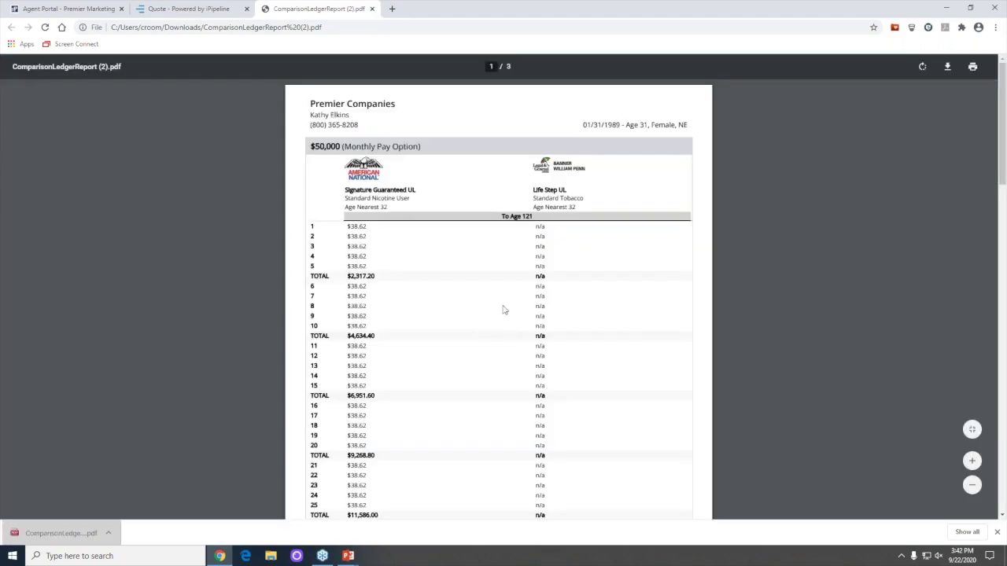
pyautogui.scroll(-1, 503, 307)
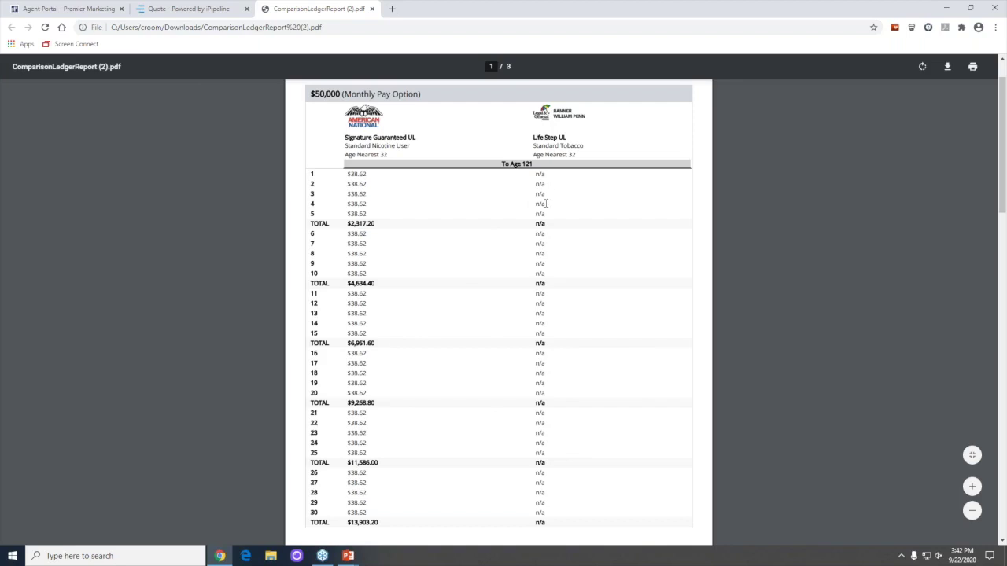
pyautogui.scroll(-4, 483, 254)
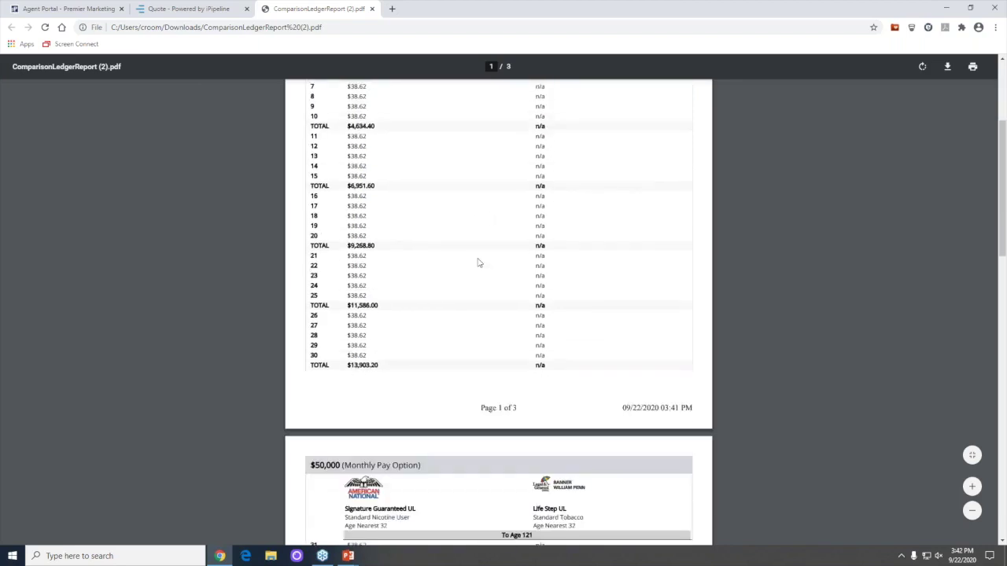
pyautogui.scroll(-5, 477, 266)
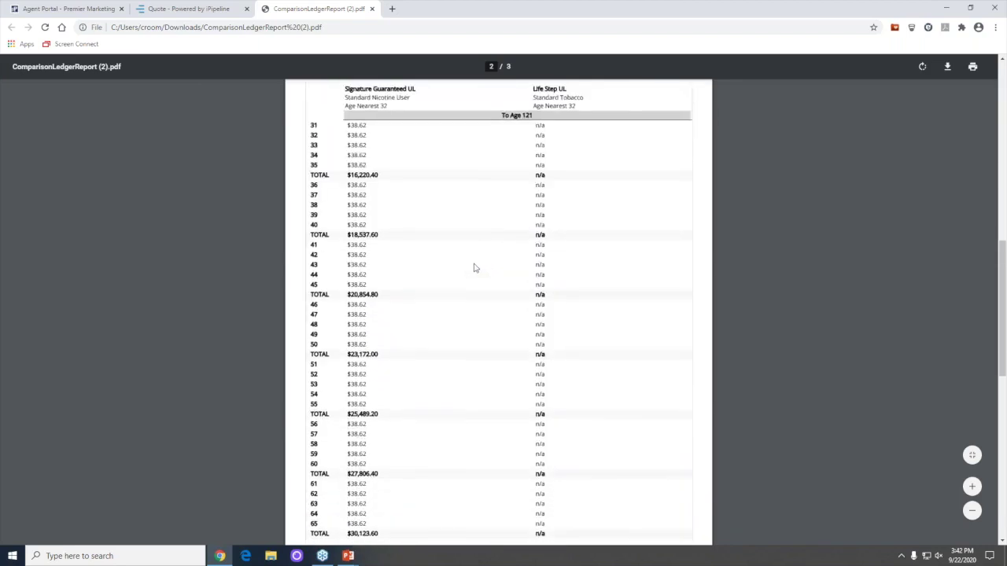
pyautogui.scroll(-3, 471, 267)
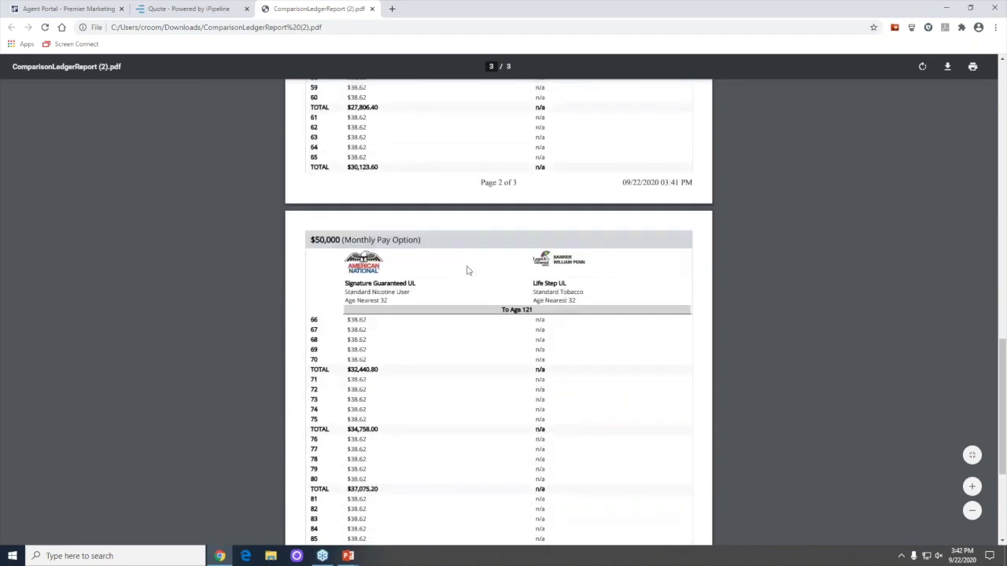
pyautogui.scroll(-3, 466, 271)
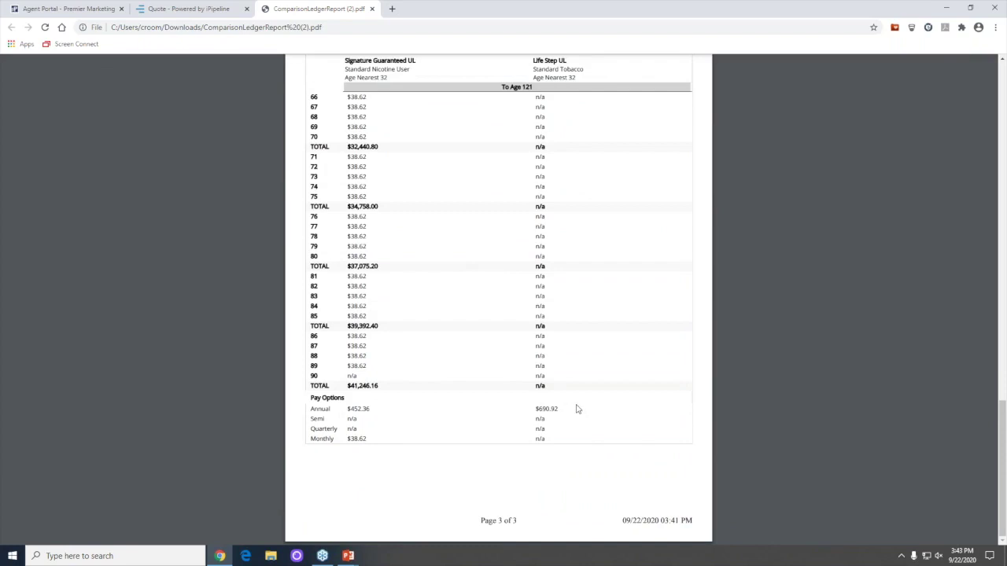
pyautogui.scroll(7, 558, 340)
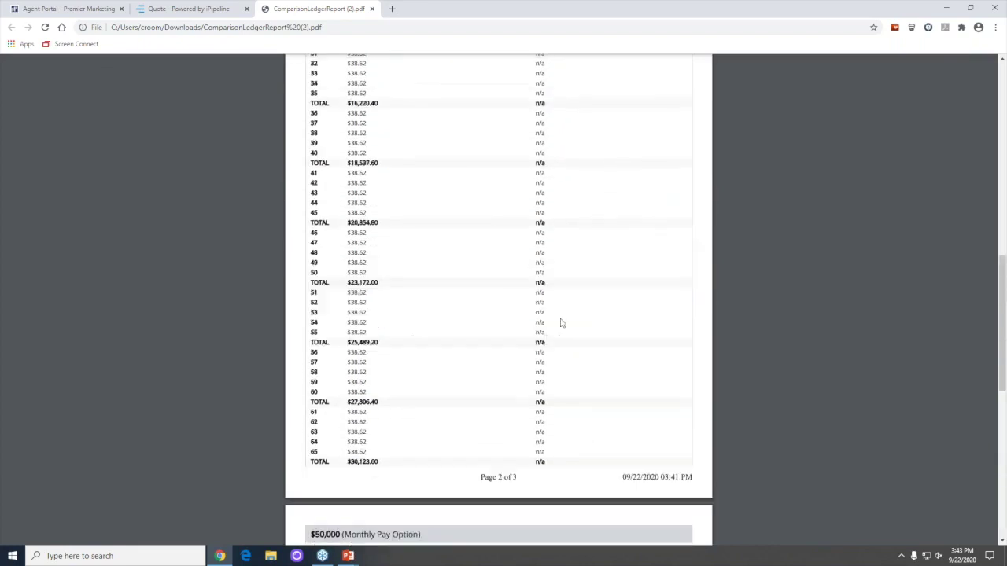
pyautogui.scroll(15, 561, 322)
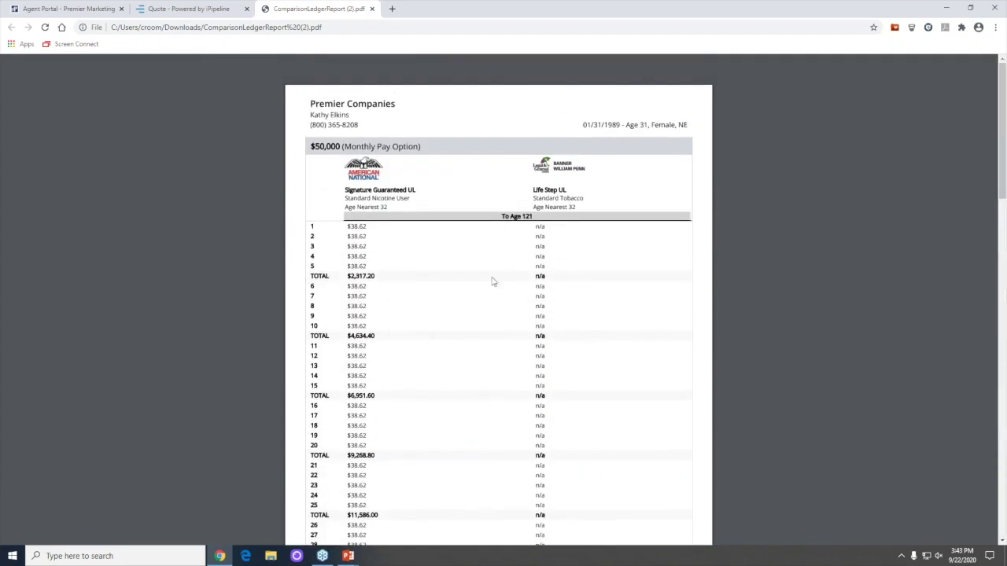
pyautogui.click(374, 9)
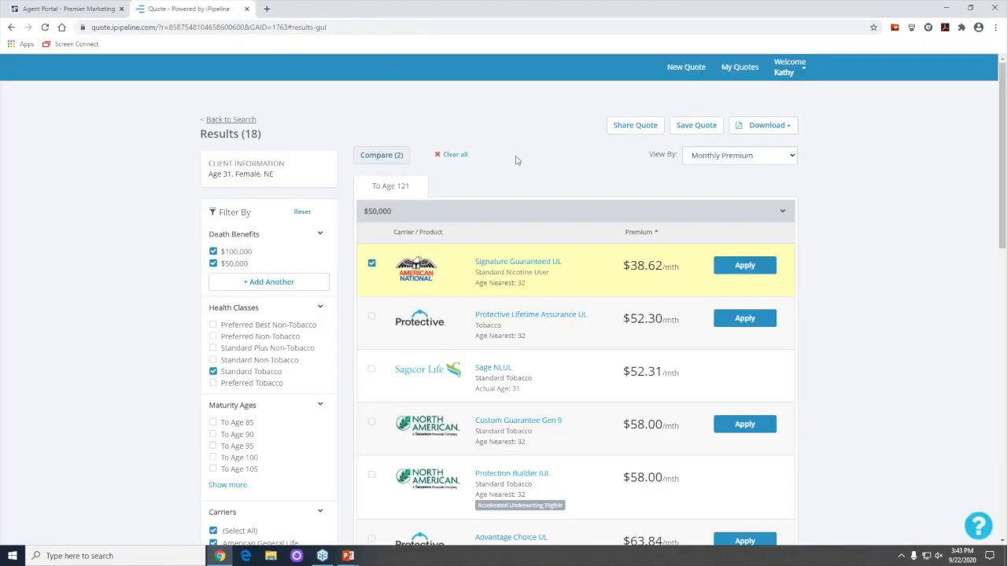
# Compare the carriers, products and monthly premiums listed in the $50,000 and $100,000 To Age 121 results
pyautogui.scroll(-3, 553, 285)
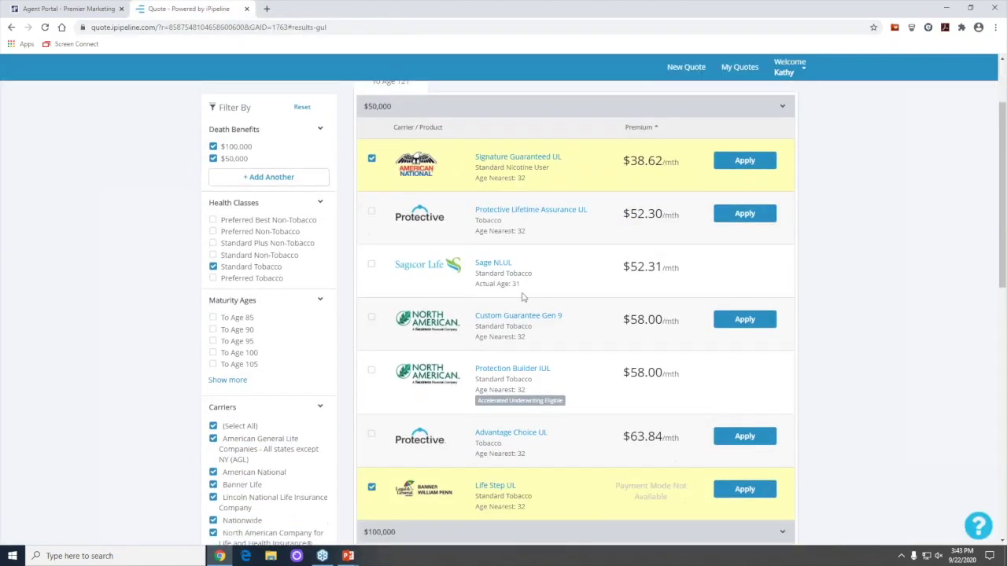
pyautogui.scroll(3, 459, 321)
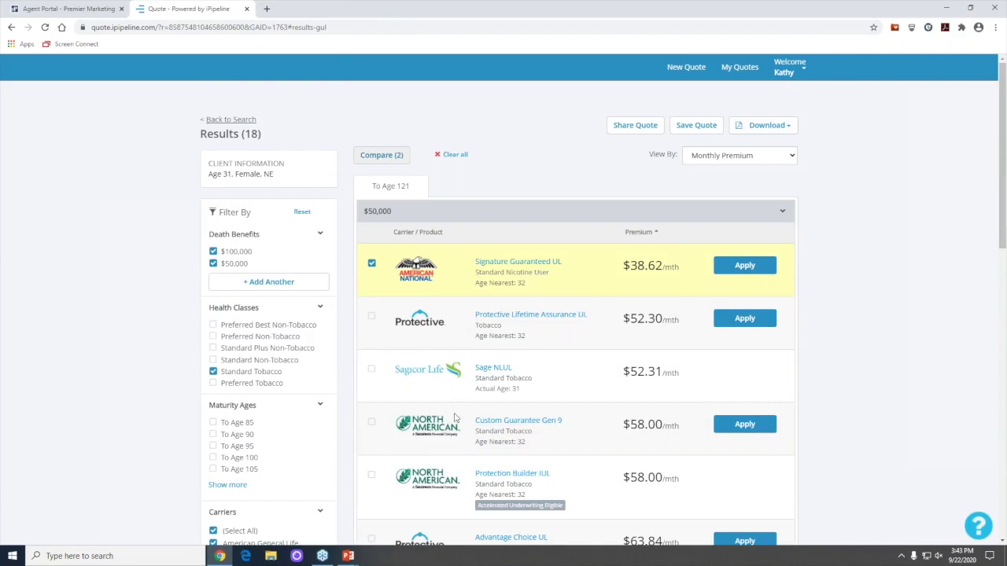
pyautogui.scroll(-2, 460, 319)
pyautogui.scroll(2, 457, 322)
pyautogui.scroll(-2, 451, 311)
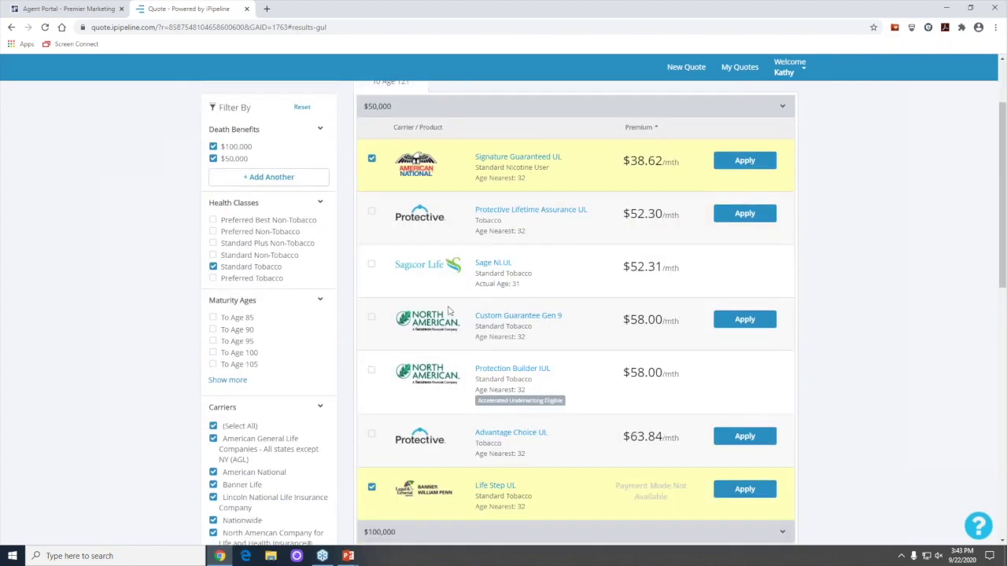
pyautogui.scroll(-4, 444, 307)
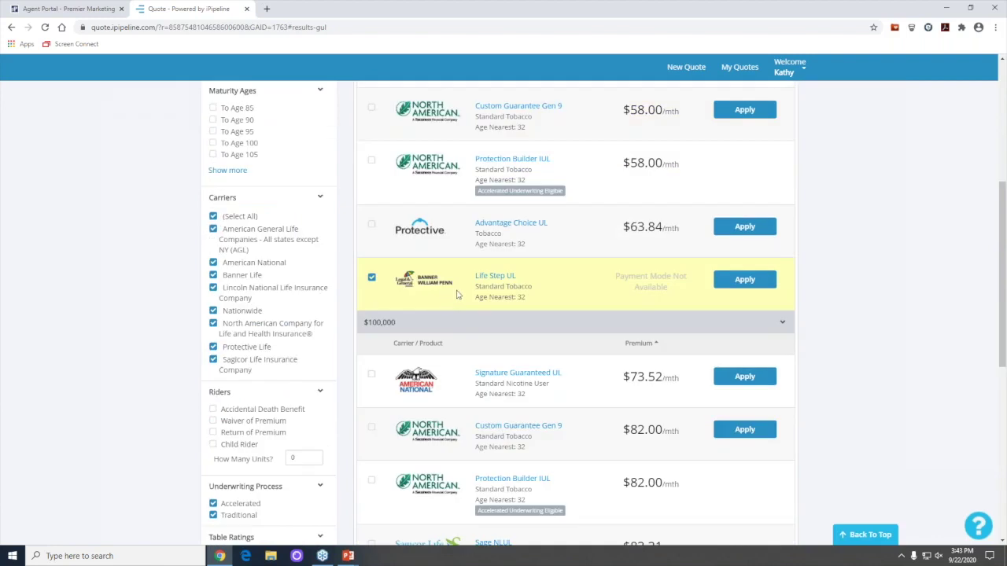
pyautogui.scroll(4, 457, 283)
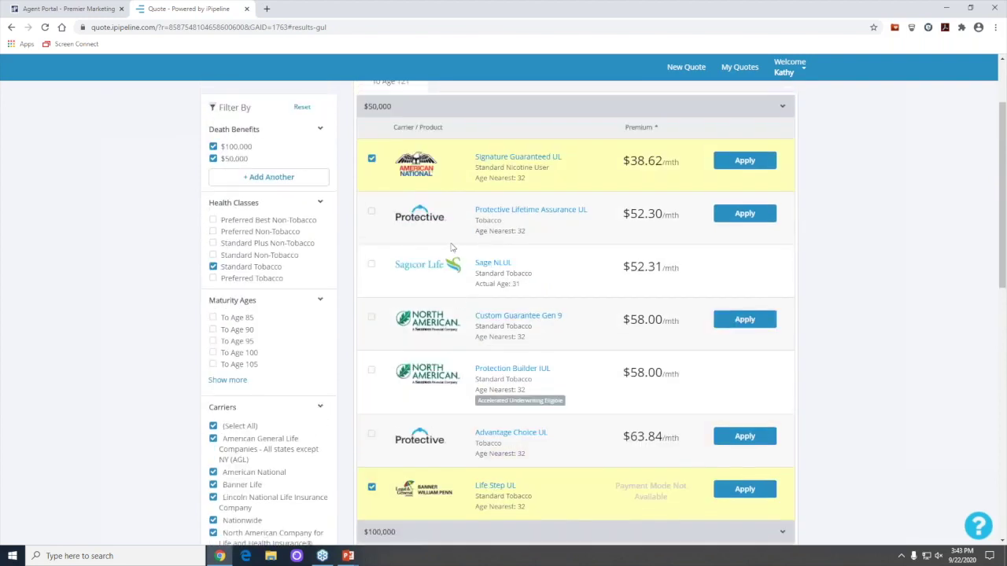
pyautogui.scroll(1, 452, 230)
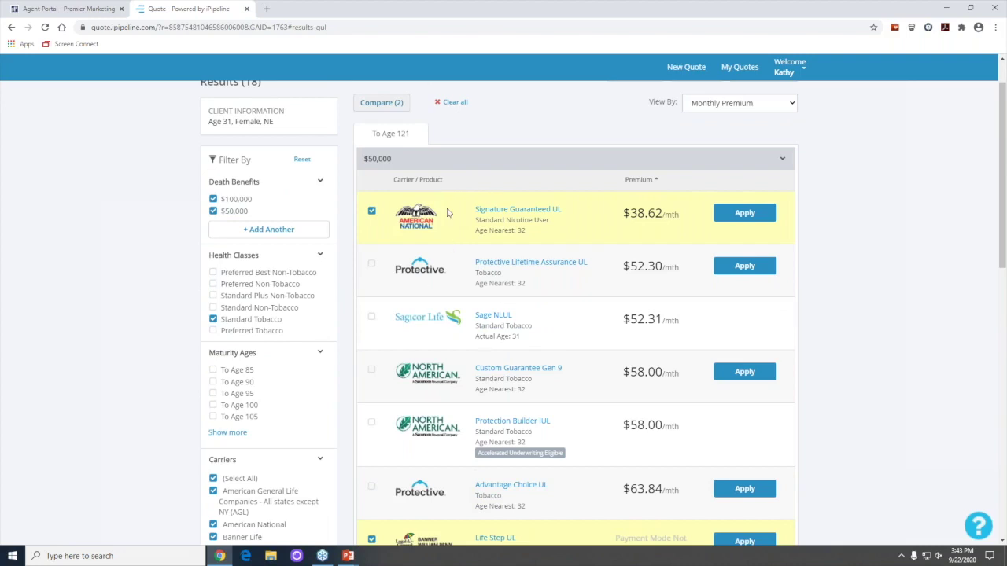
pyautogui.scroll(-4, 431, 291)
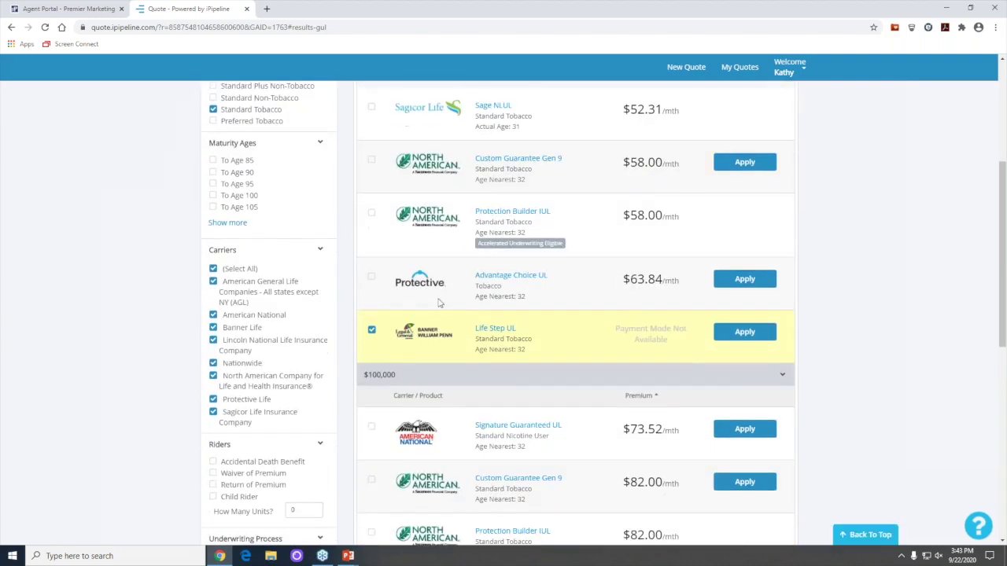
pyautogui.scroll(4, 439, 301)
pyautogui.scroll(1, 438, 301)
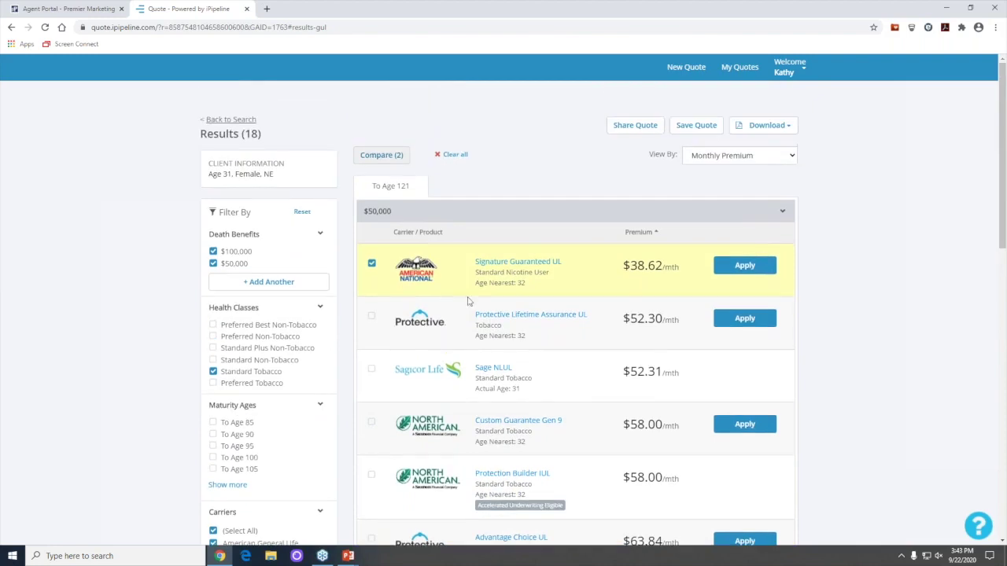
# Review the product summary and full product details for the $50,000 Protective Lifetime Assurance UL quote, and close both
pyautogui.click(507, 315)
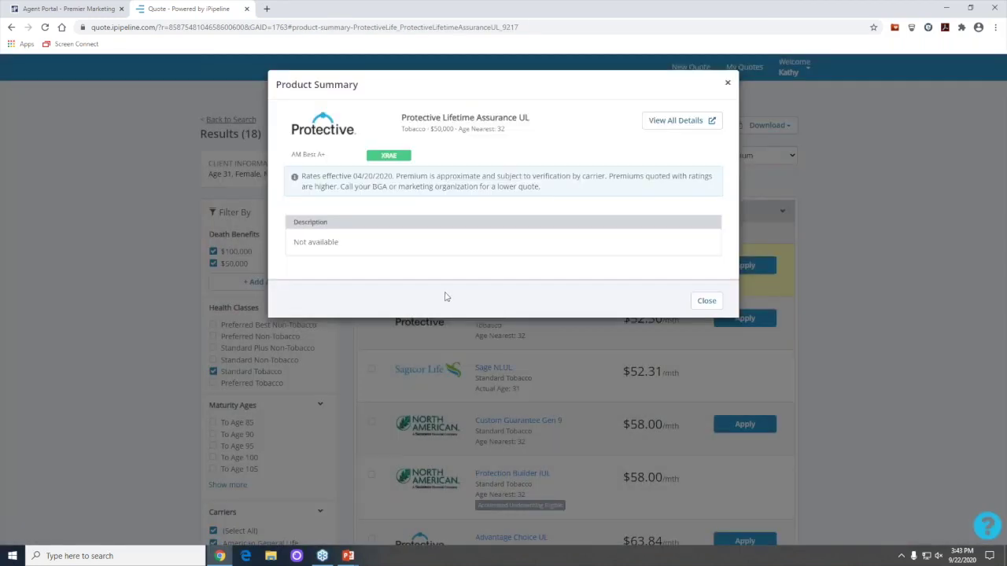
pyautogui.click(675, 123)
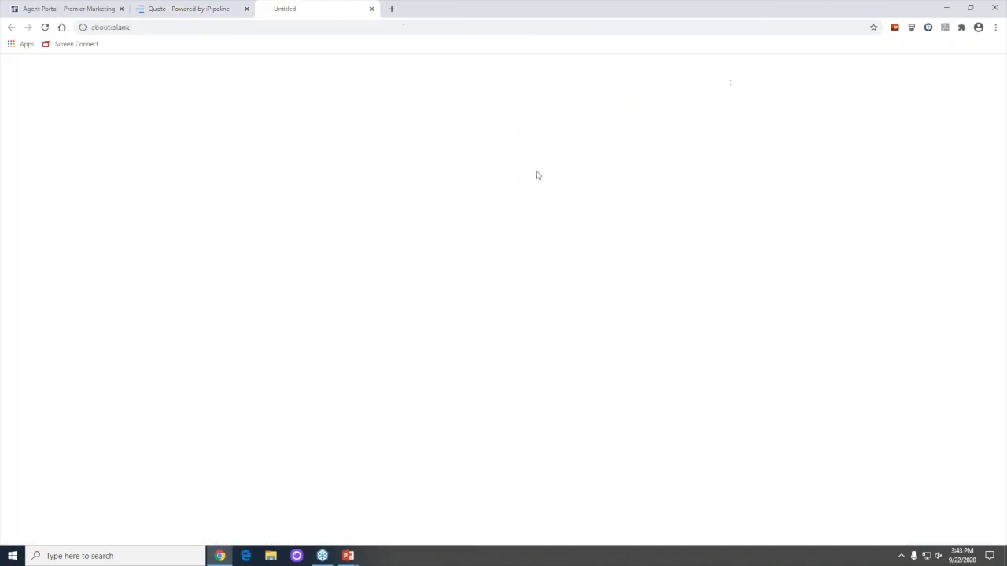
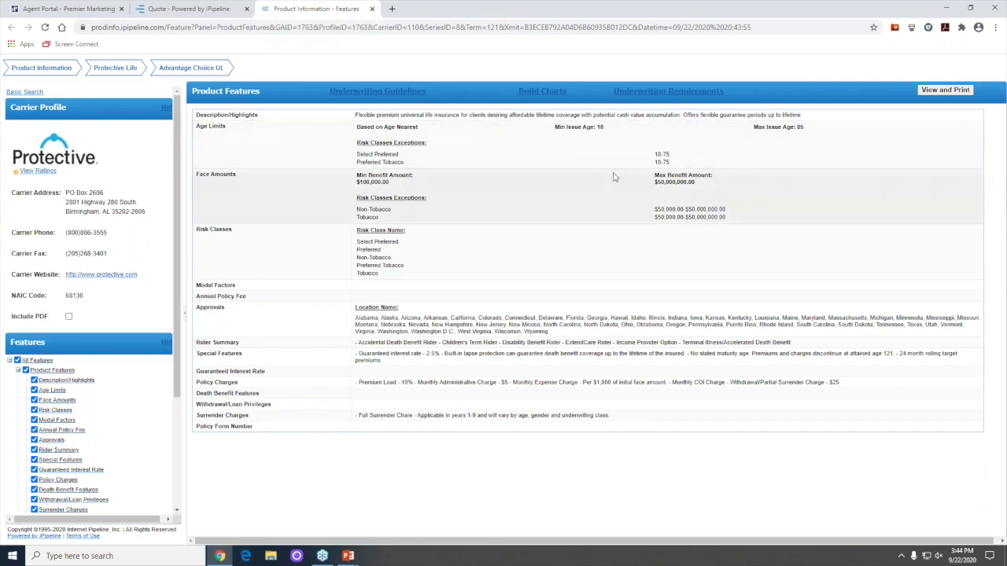
pyautogui.click(373, 9)
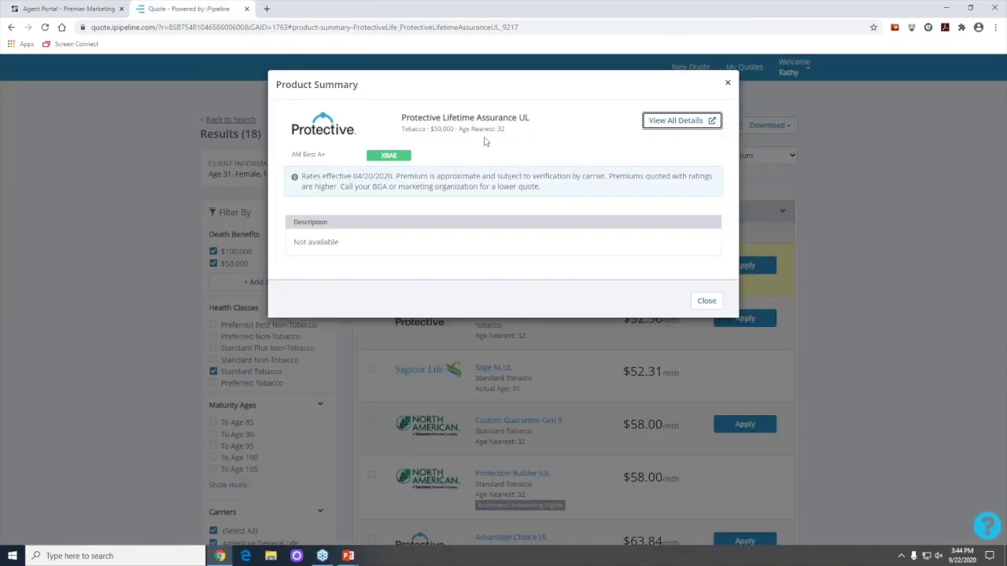
pyautogui.click(727, 83)
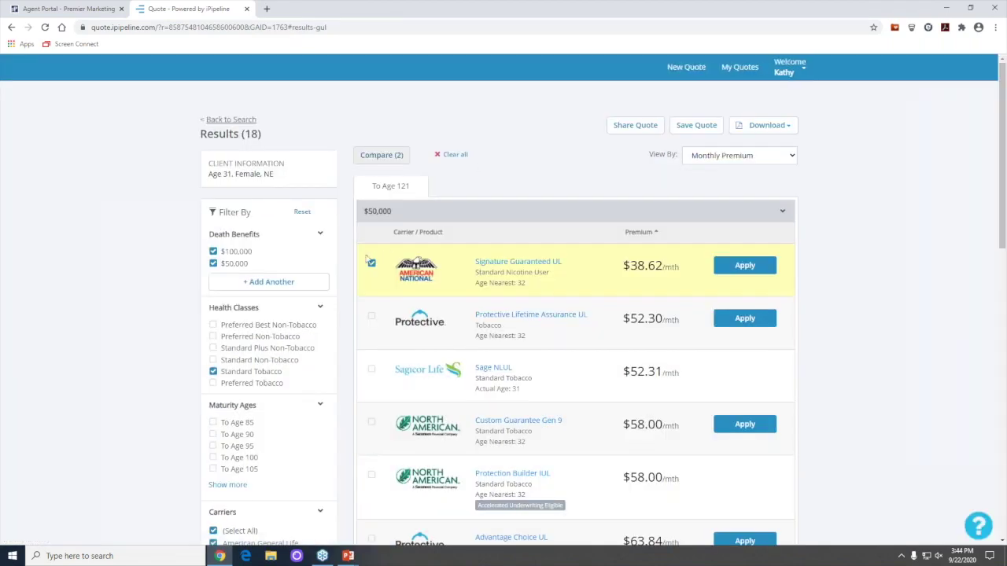
# Filter the quote results to include the To Age 100 maturity age
pyautogui.scroll(-3, 343, 254)
pyautogui.scroll(2, 330, 236)
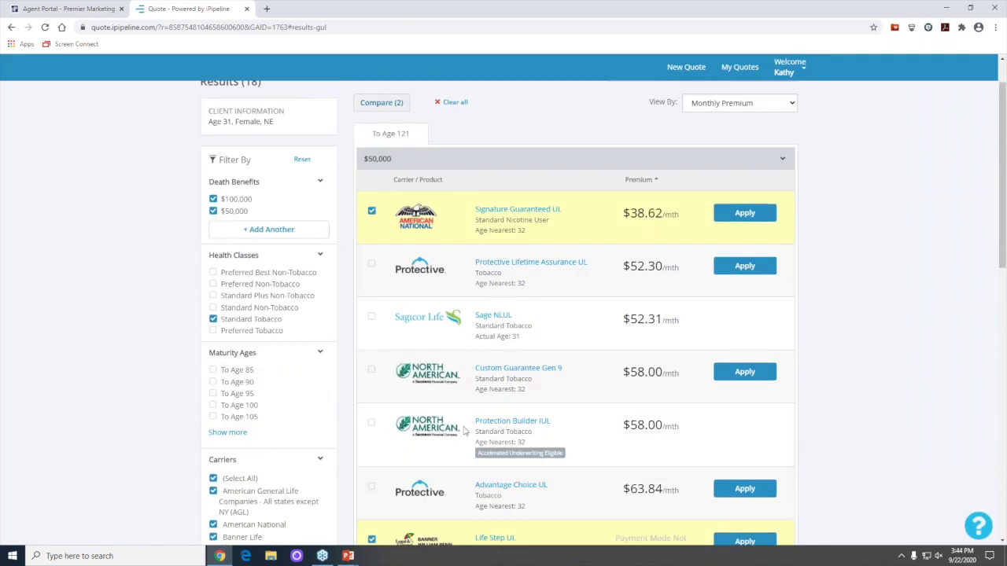
pyautogui.scroll(-2, 465, 431)
pyautogui.scroll(2, 452, 393)
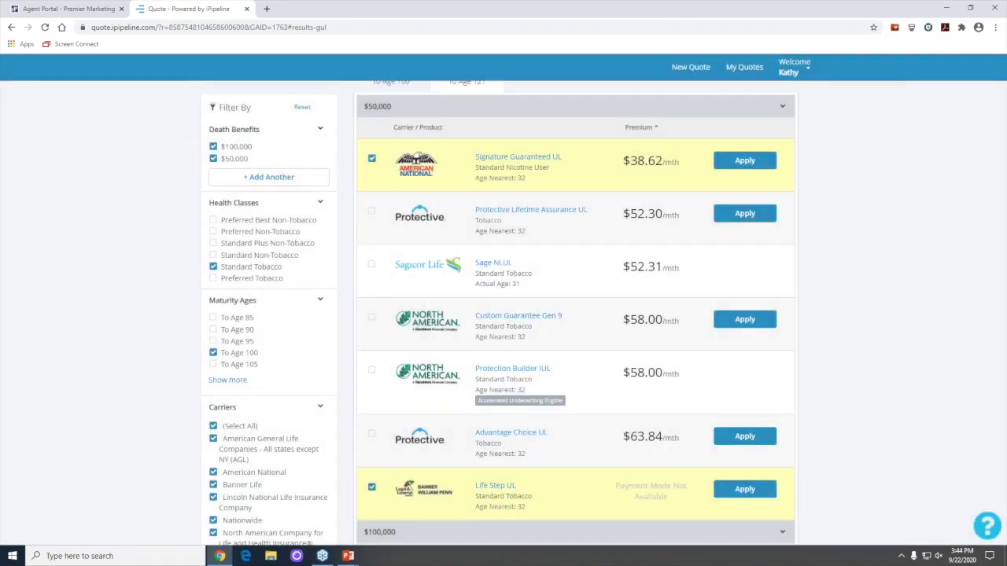
# Compare the $50,000 monthly premiums between the To Age 100 and To Age 121 results, ending on To Age 121
pyautogui.scroll(2, 395, 192)
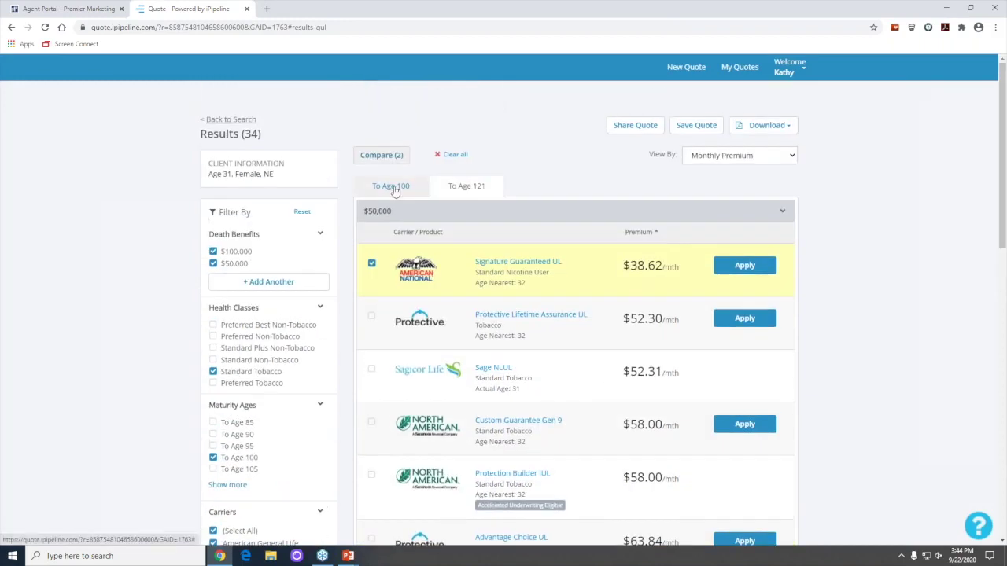
pyautogui.click(395, 189)
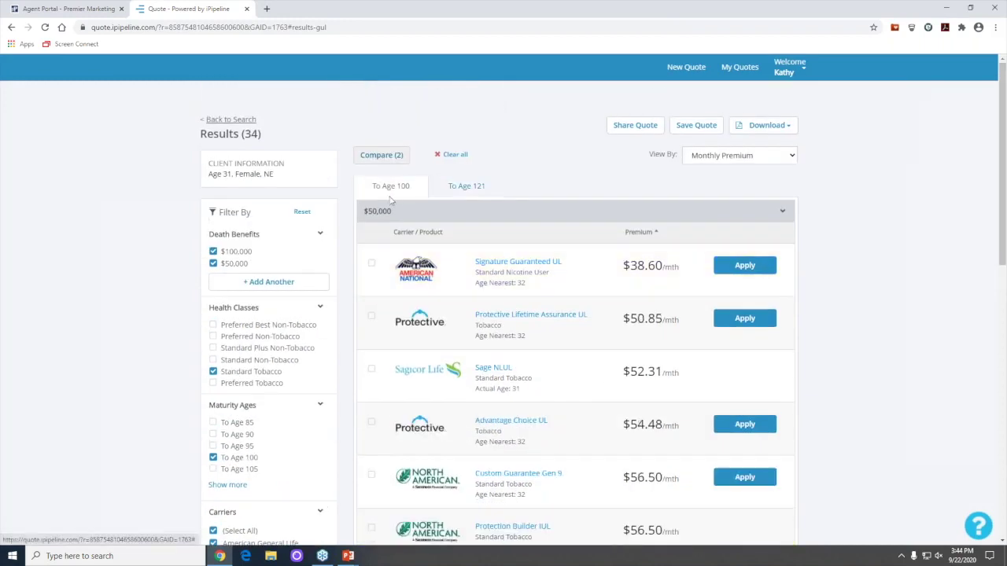
pyautogui.click(464, 189)
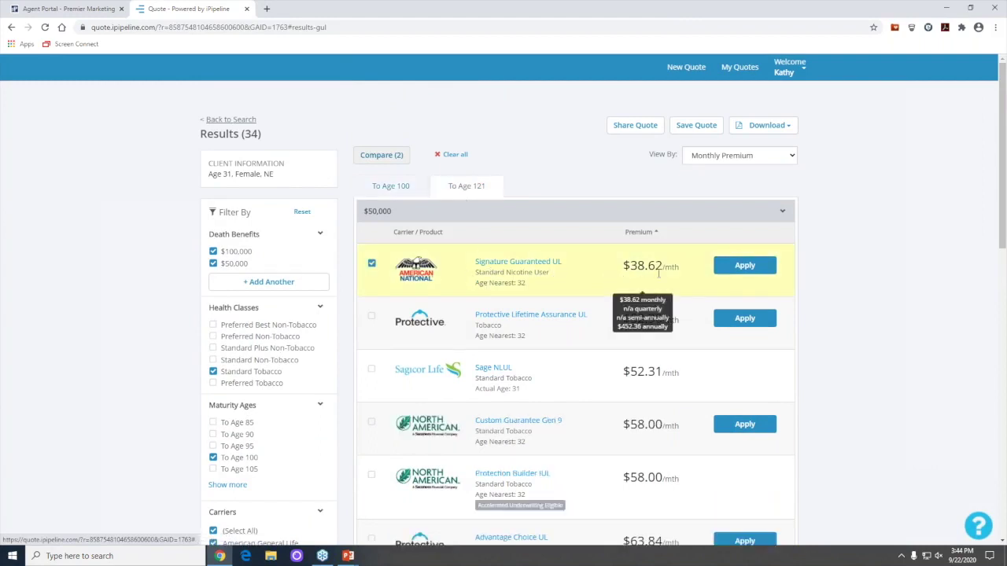
pyautogui.click(402, 185)
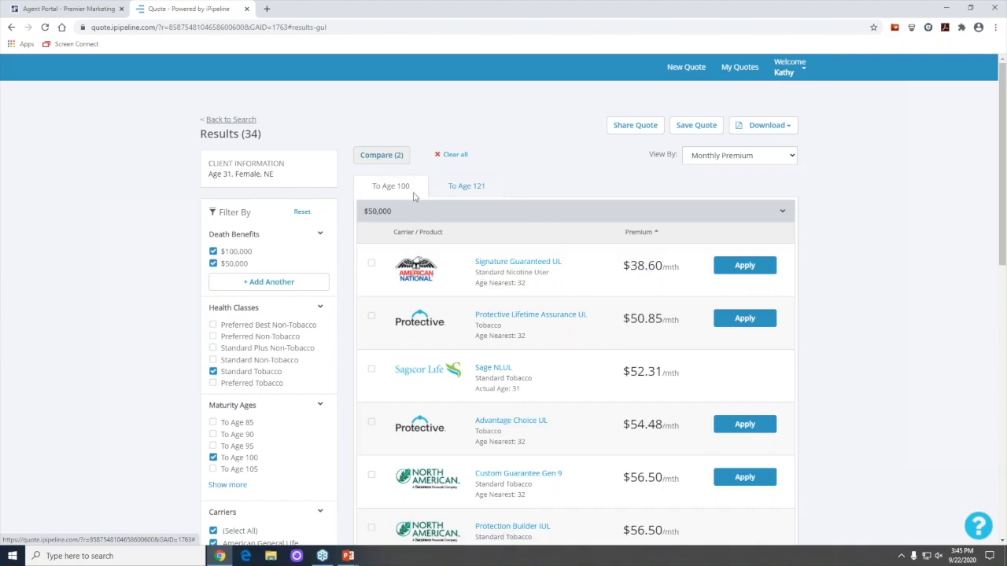
pyautogui.click(463, 186)
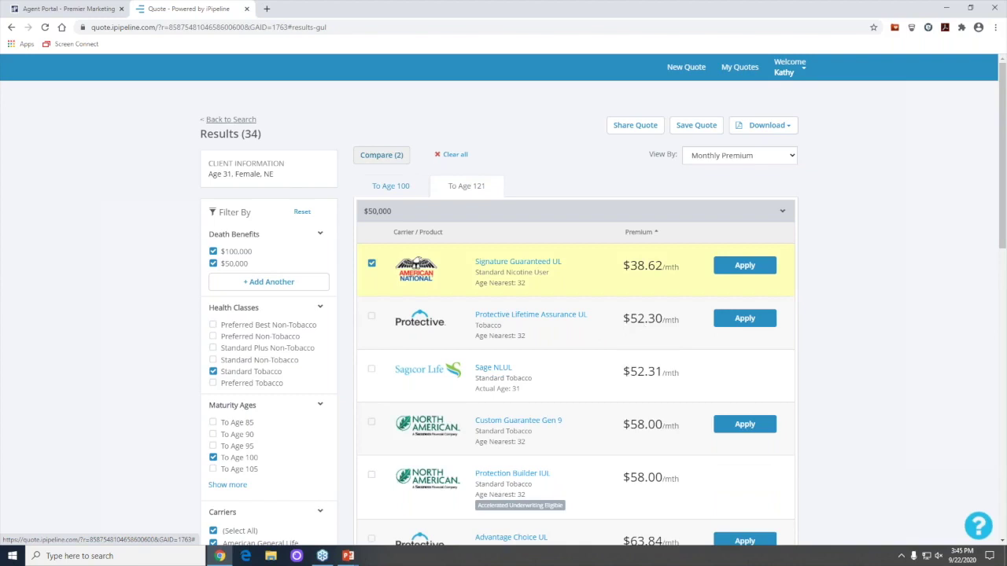
pyautogui.click(398, 190)
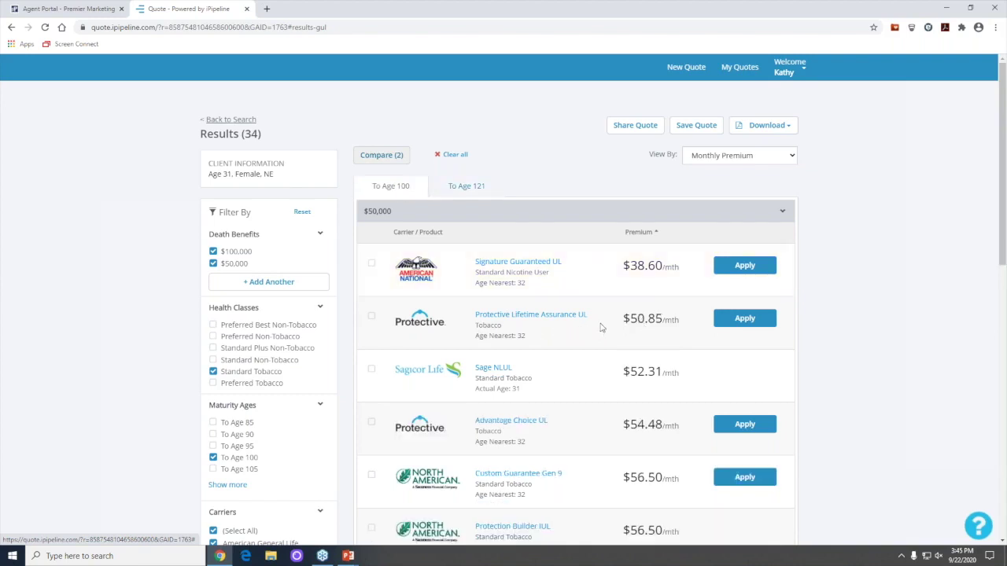
pyautogui.click(468, 189)
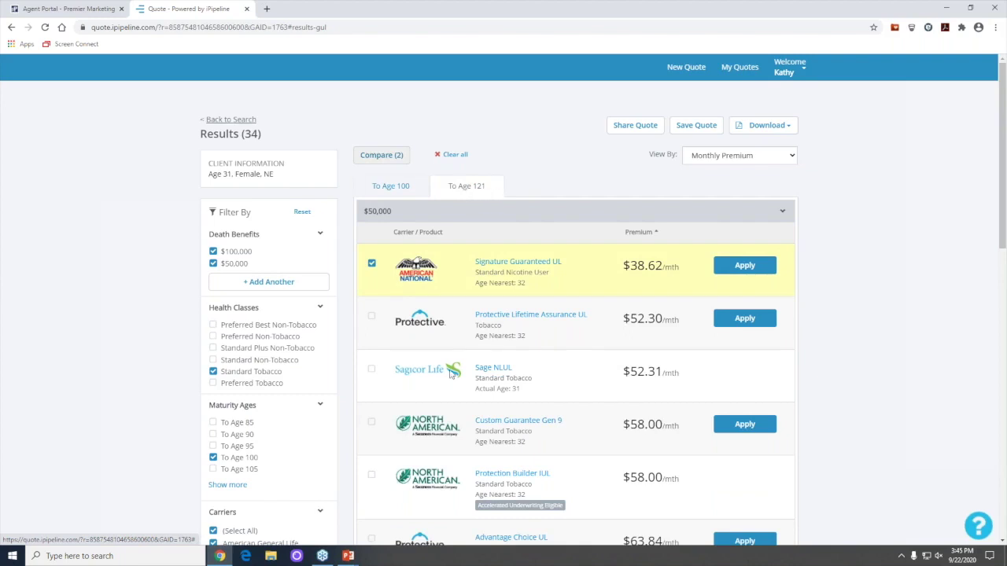
pyautogui.scroll(-1, 445, 345)
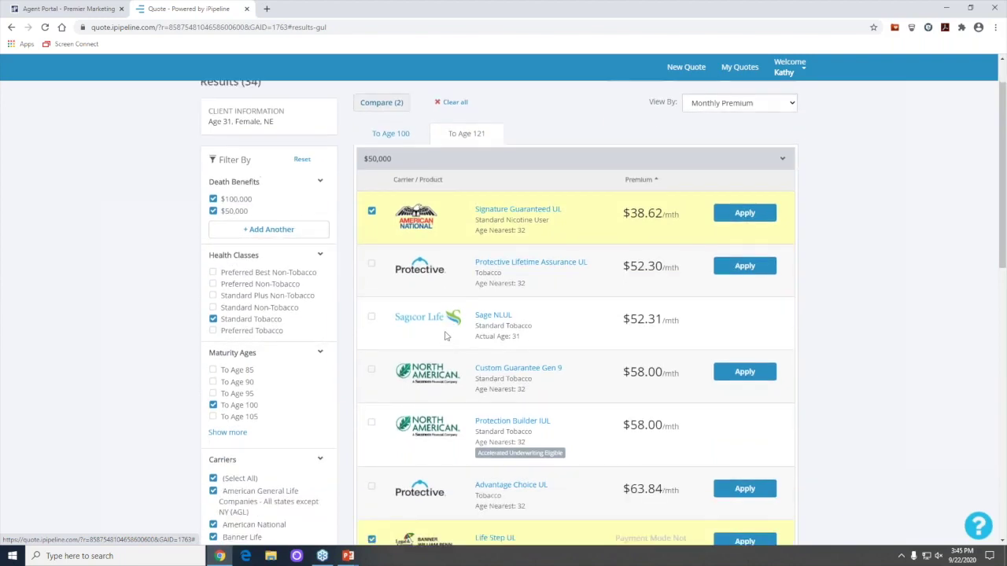
# Return to the quote form, clear the date of birth, and set both client ages to 70 and the gender to Male
pyautogui.scroll(1, 445, 335)
pyautogui.click(228, 120)
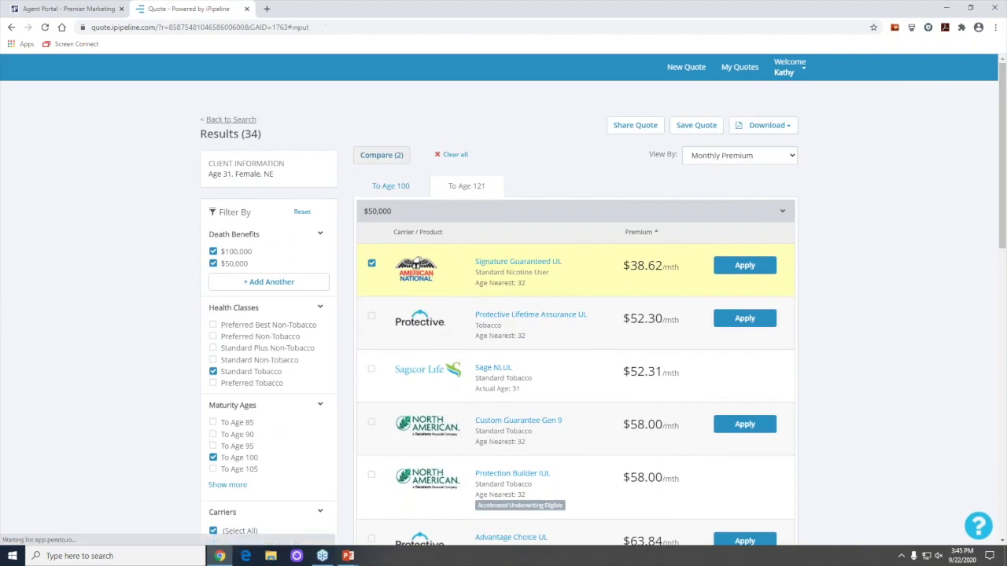
pyautogui.click(473, 187)
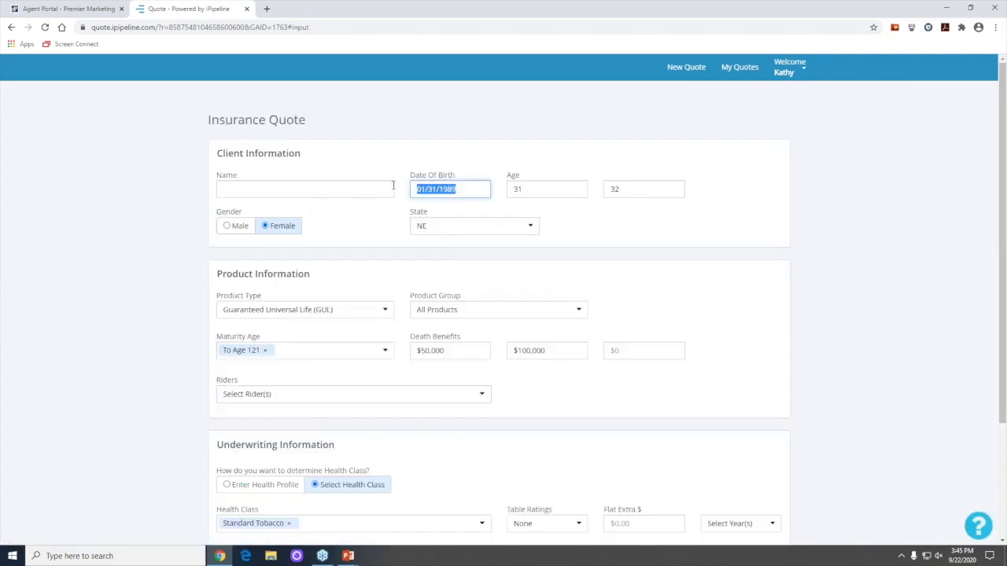
pyautogui.press('BackSpace')
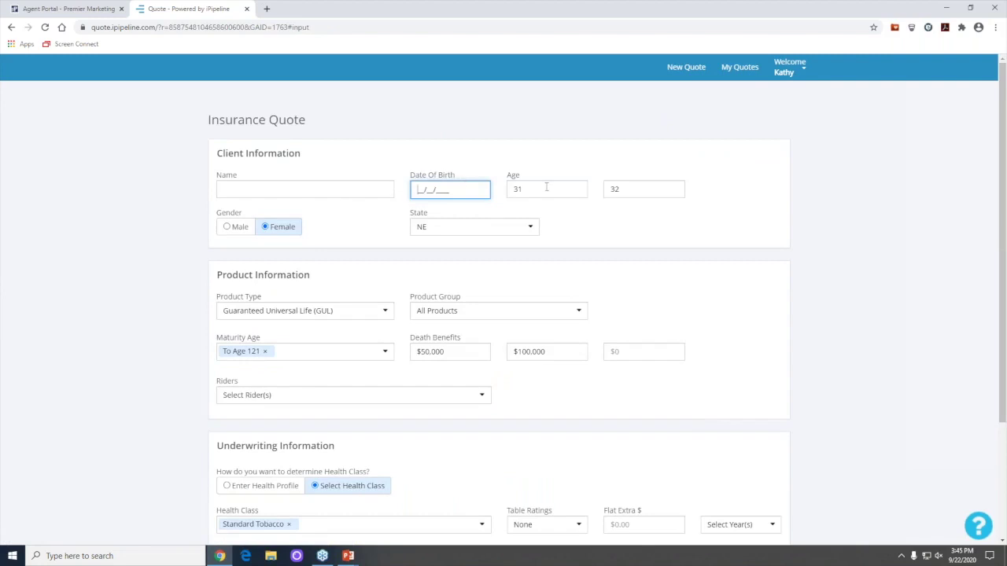
pyautogui.click(538, 187)
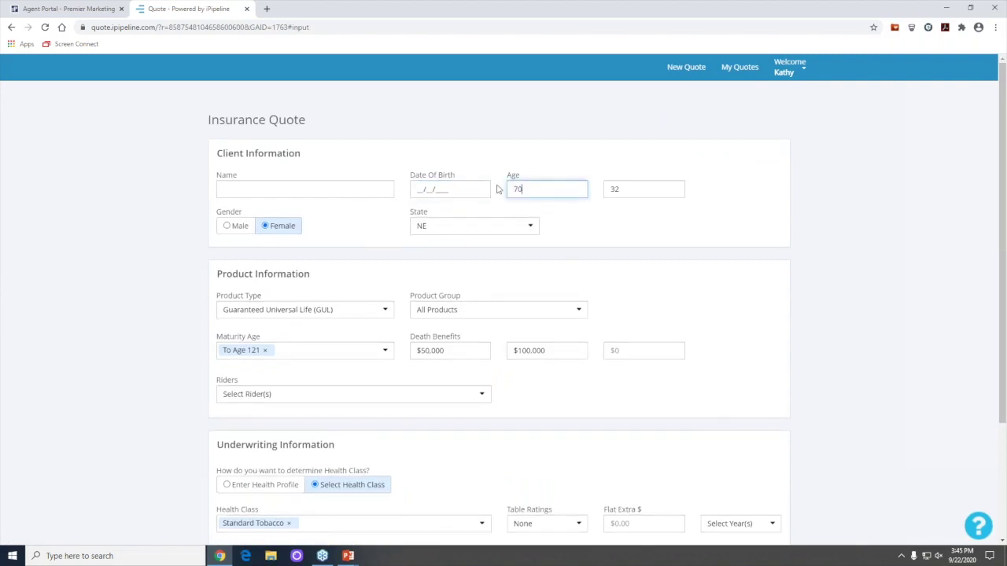
pyautogui.press('Tab')
pyautogui.write('70')
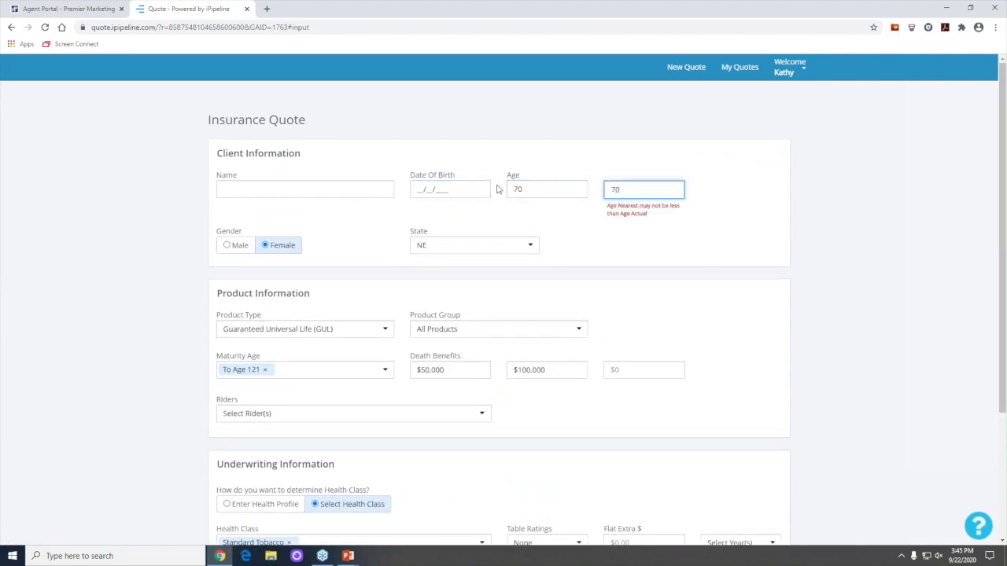
pyautogui.click(230, 253)
pyautogui.click(227, 226)
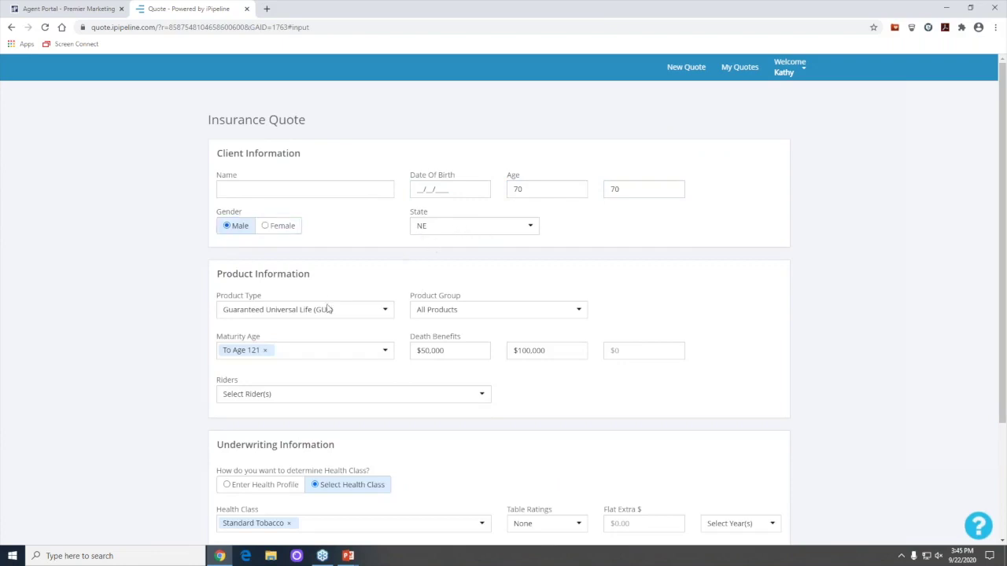
# Change the product type to Term with term lengths of 10, 15 and 20 years, removing 30 years
pyautogui.click(301, 314)
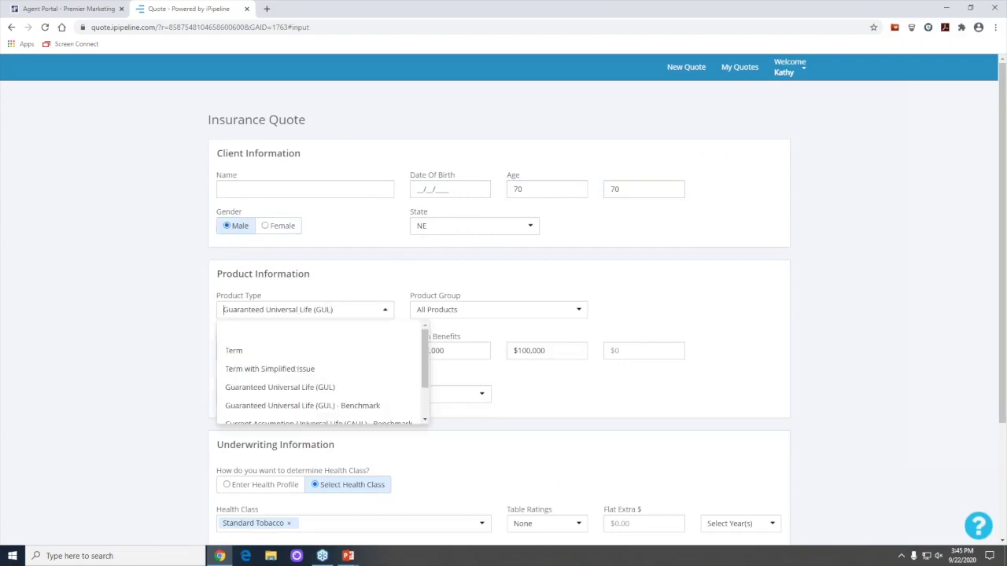
pyautogui.click(234, 351)
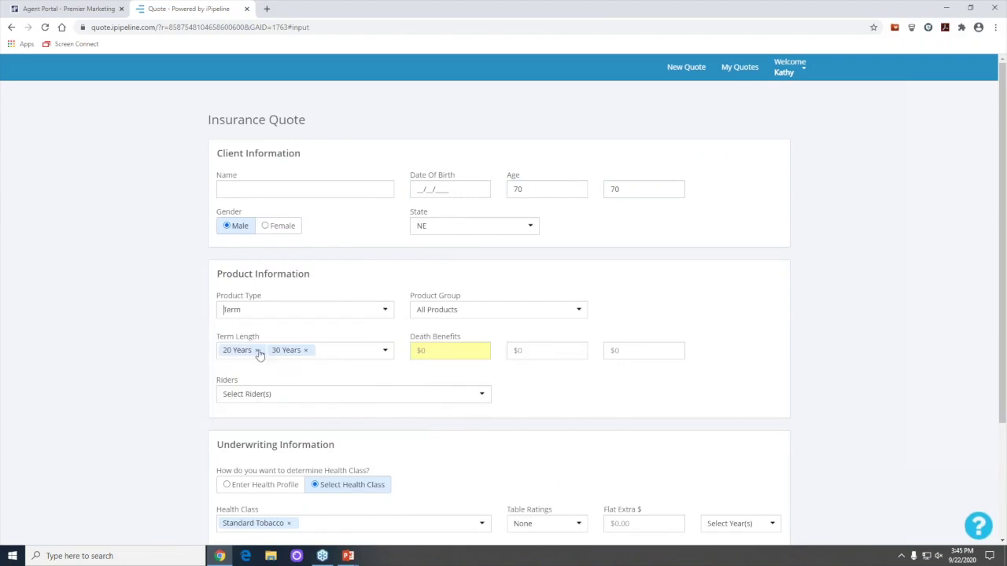
pyautogui.click(305, 351)
pyautogui.click(260, 356)
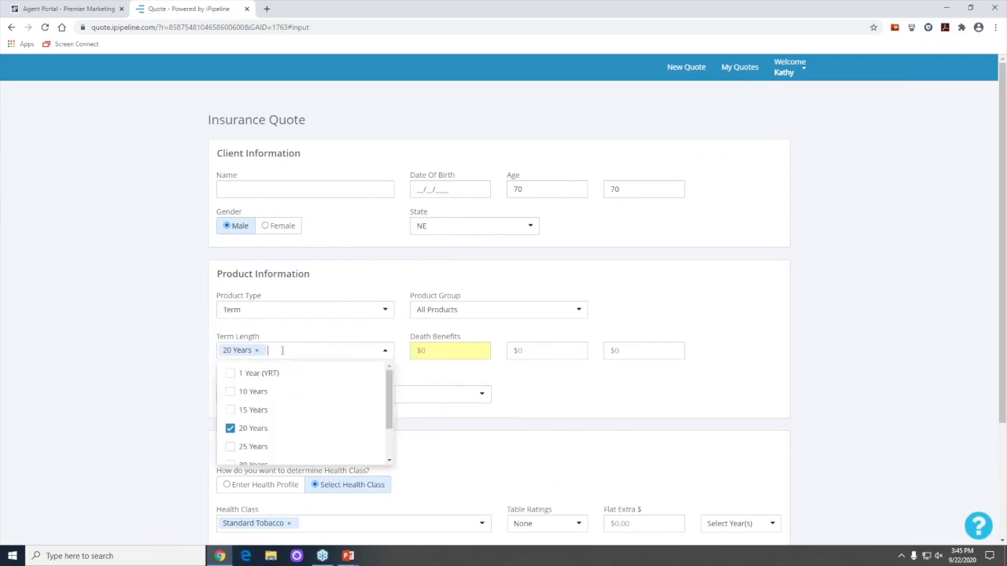
pyautogui.click(250, 393)
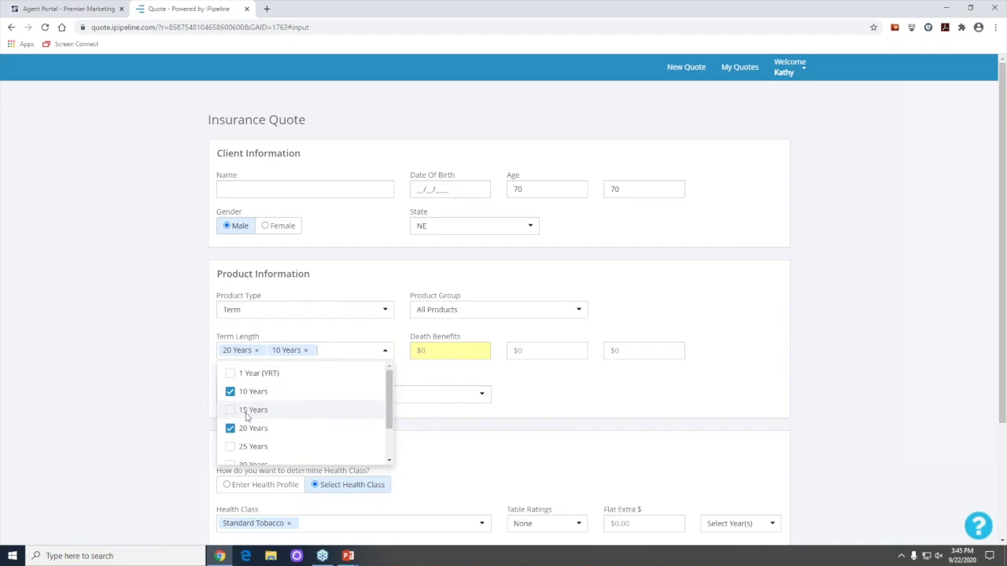
pyautogui.click(247, 411)
# Enter death benefits of $100,000 and $250,000, and remove the 10-year term length
pyautogui.click(427, 349)
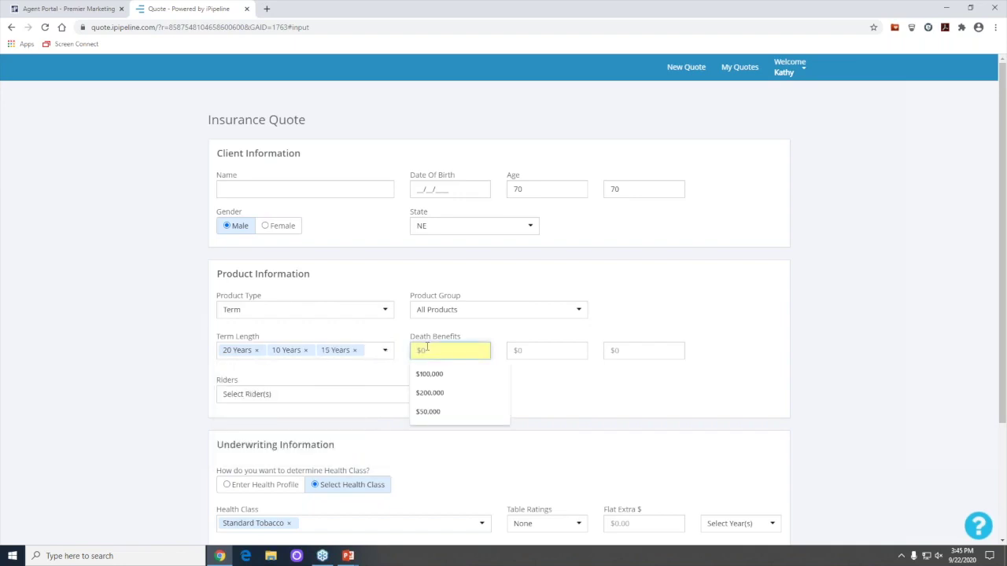
pyautogui.write('1500')
pyautogui.press('BackSpace')
pyautogui.press('BackSpace')
pyautogui.press('BackSpace')
pyautogui.write('00000')
pyautogui.click(522, 387)
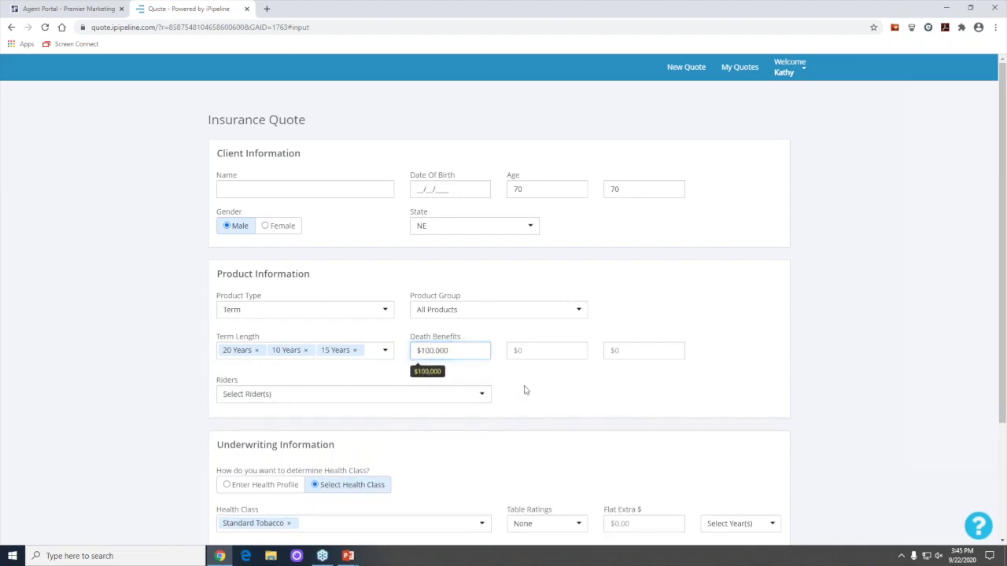
pyautogui.click(521, 348)
pyautogui.write('250000')
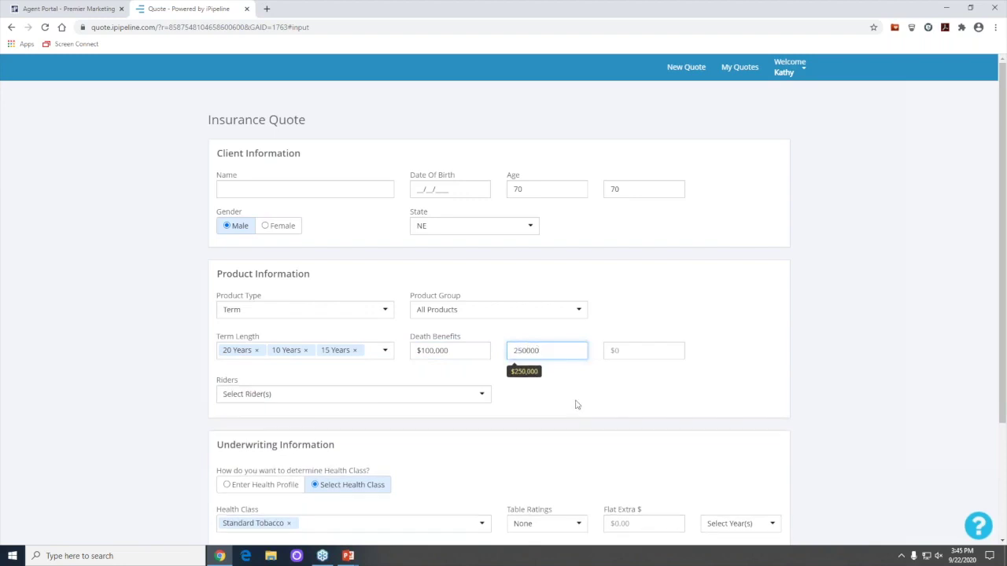
pyautogui.click(575, 404)
pyautogui.click(305, 350)
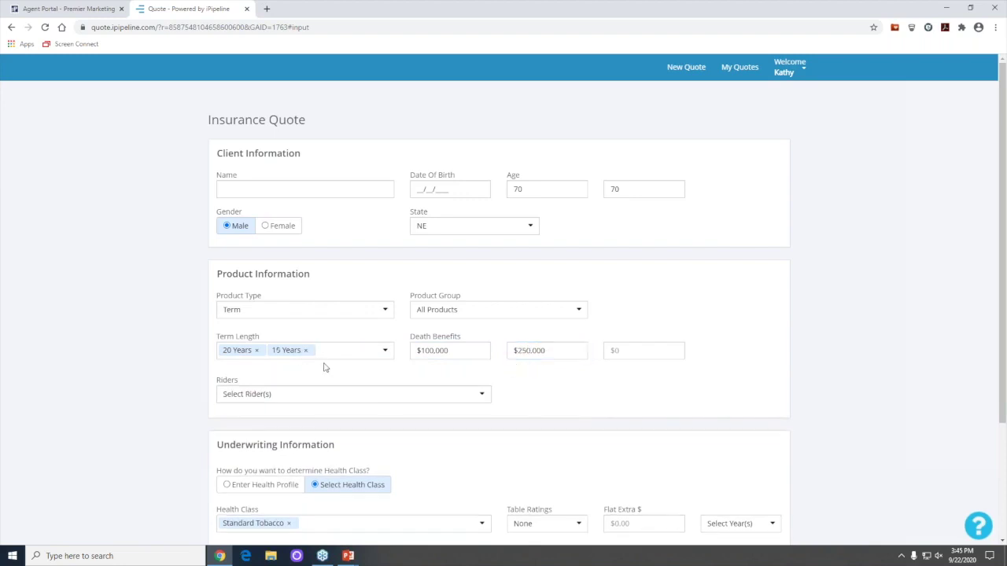
# Replace the Standard Tobacco health class with Standard Non-Tobacco and get the term quotes
pyautogui.scroll(-2, 420, 396)
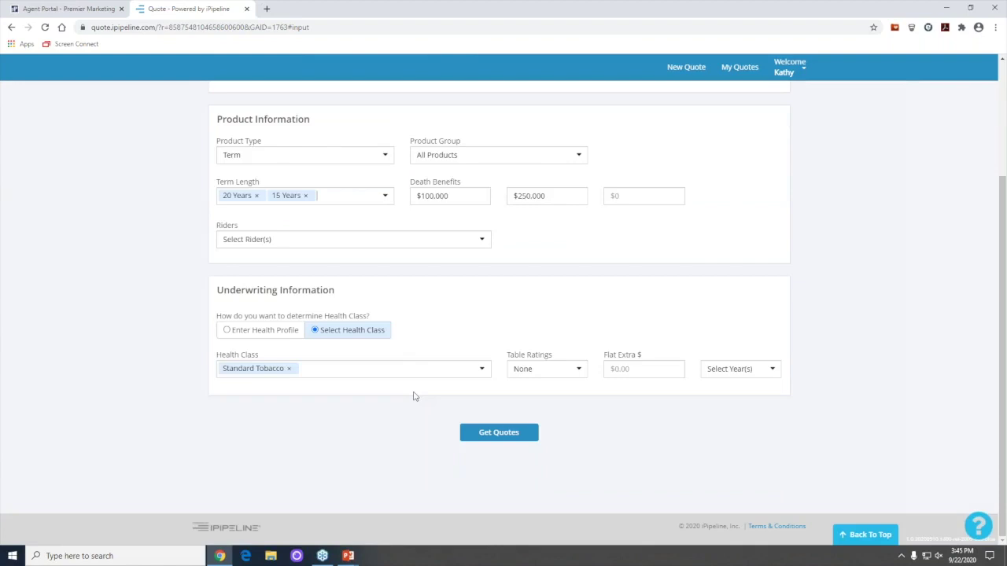
pyautogui.click(309, 369)
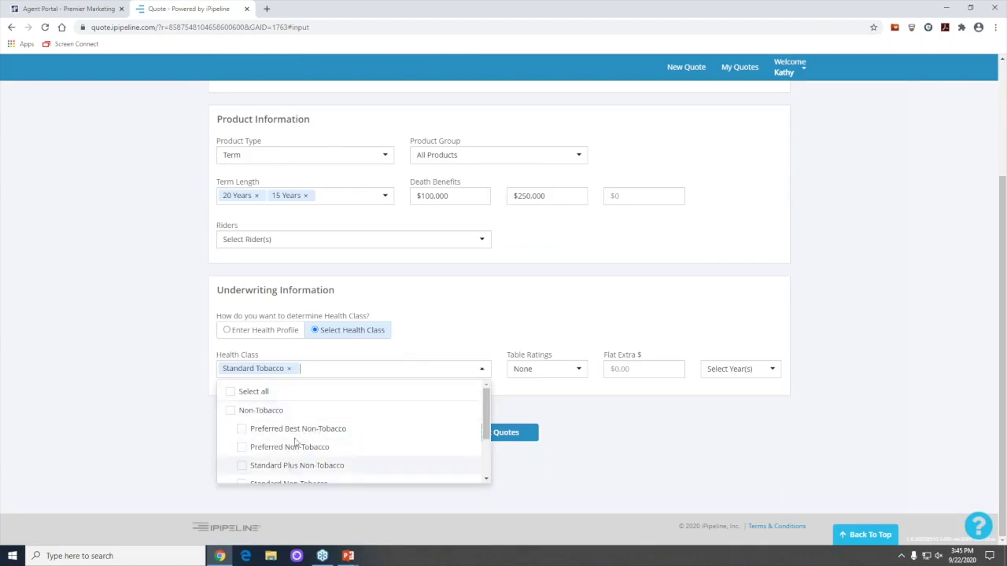
pyautogui.click(289, 369)
pyautogui.scroll(-1, 260, 412)
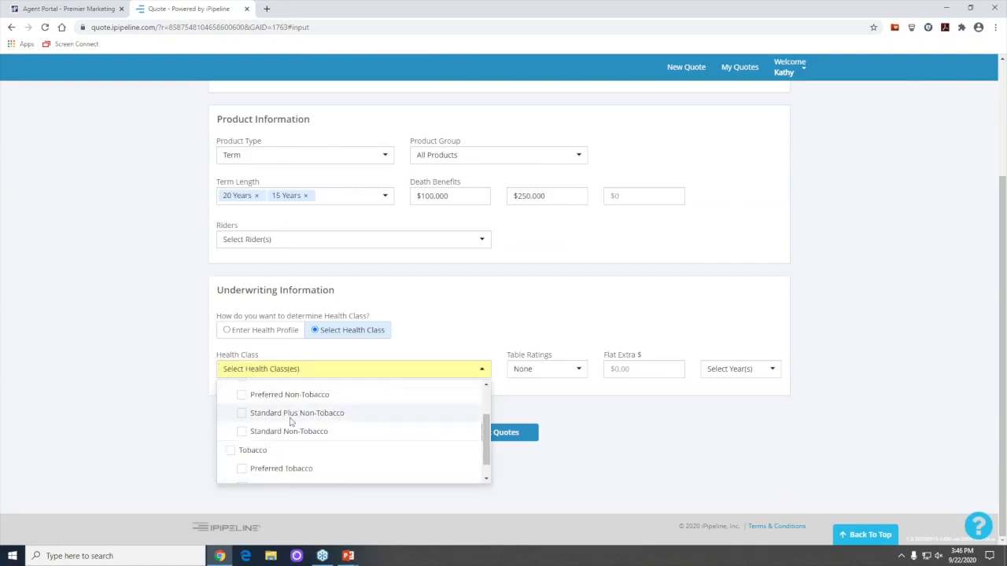
pyautogui.click(280, 431)
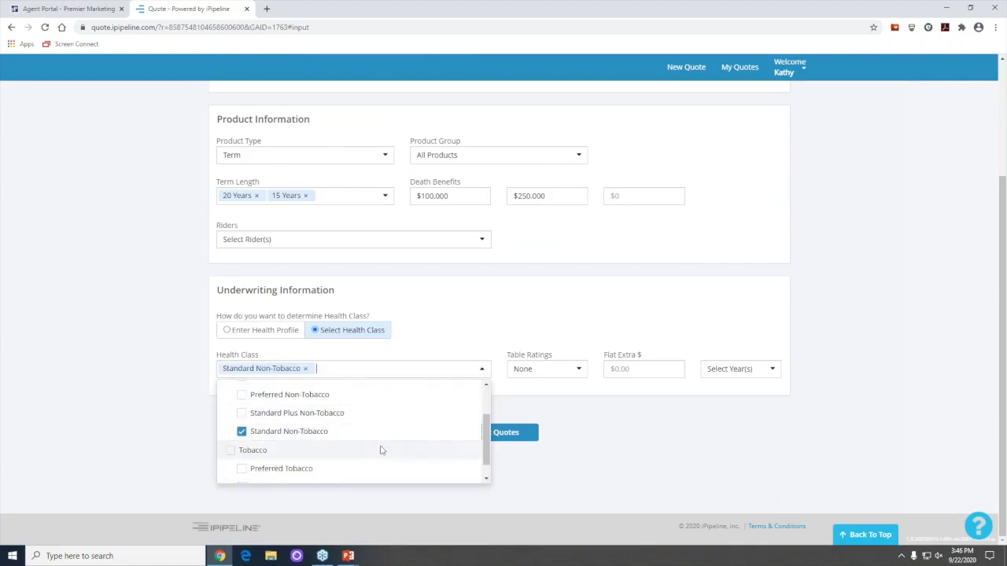
pyautogui.click(497, 433)
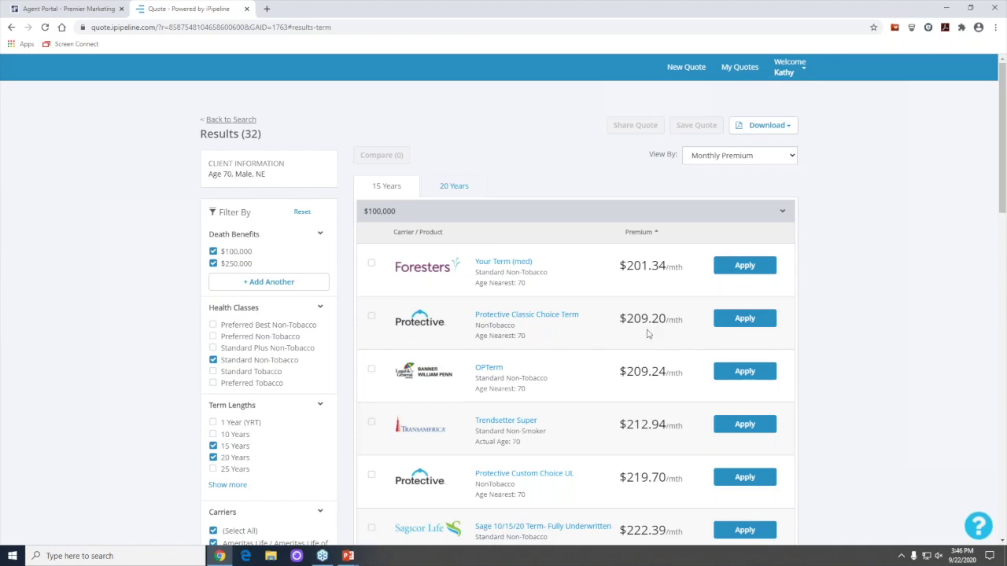
# Compare the monthly premiums and carriers between the 15-year and 20-year term results, ending on 20 years
pyautogui.click(449, 189)
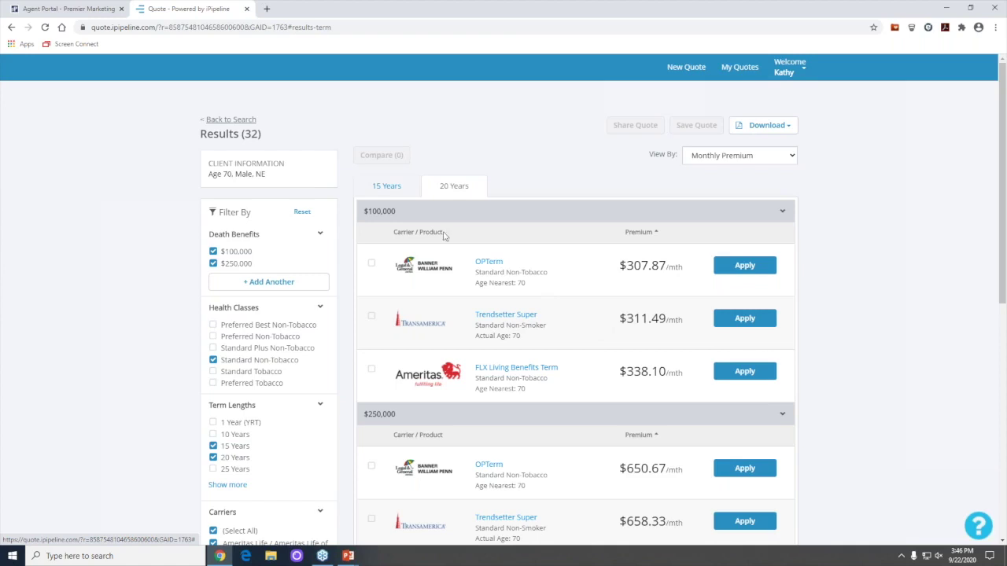
pyautogui.click(388, 190)
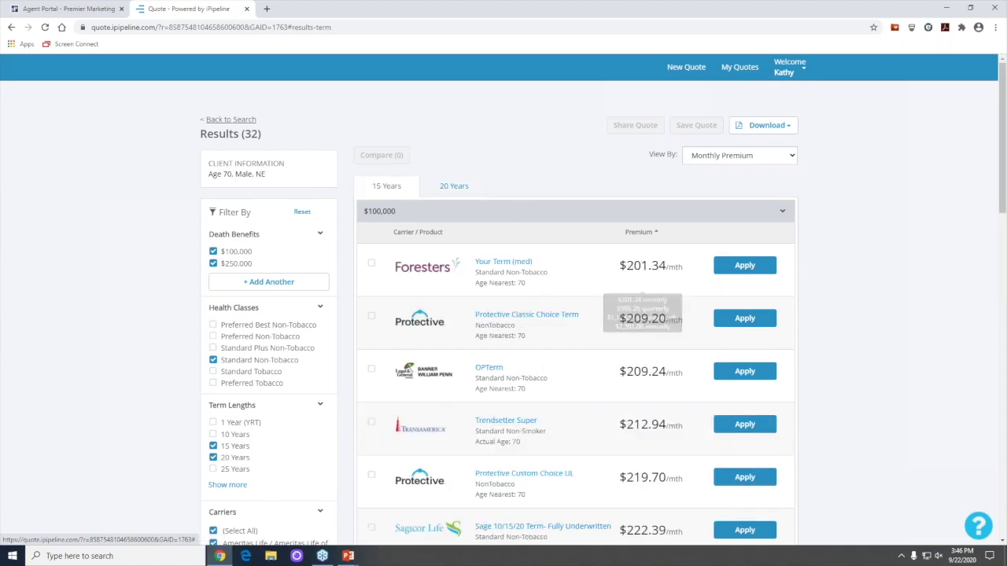
pyautogui.click(464, 189)
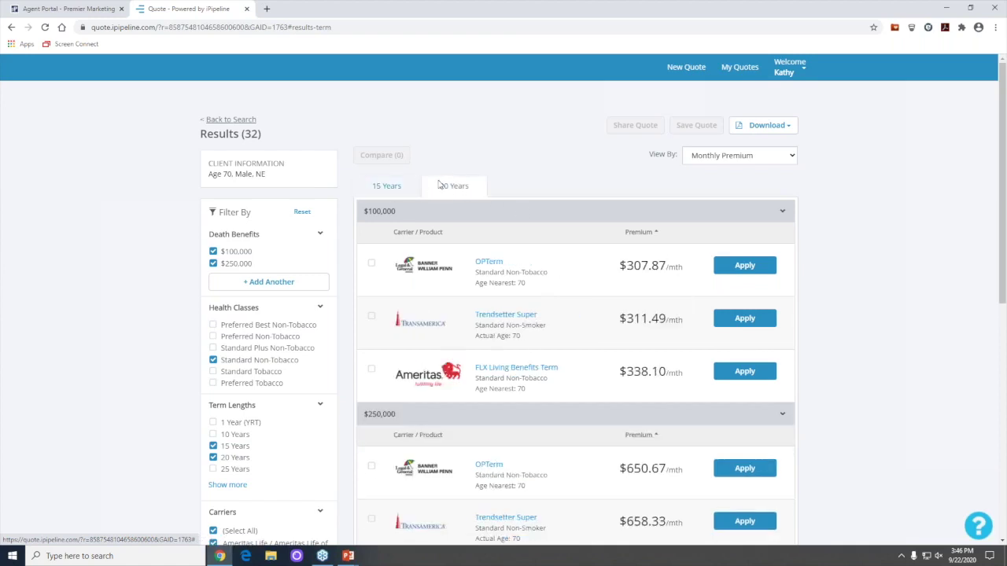
# Return to the quote form and switch the product type to Guaranteed Universal Life (GUL) with maturity ages 85, 90 and 95 instead of 121
pyautogui.click(224, 120)
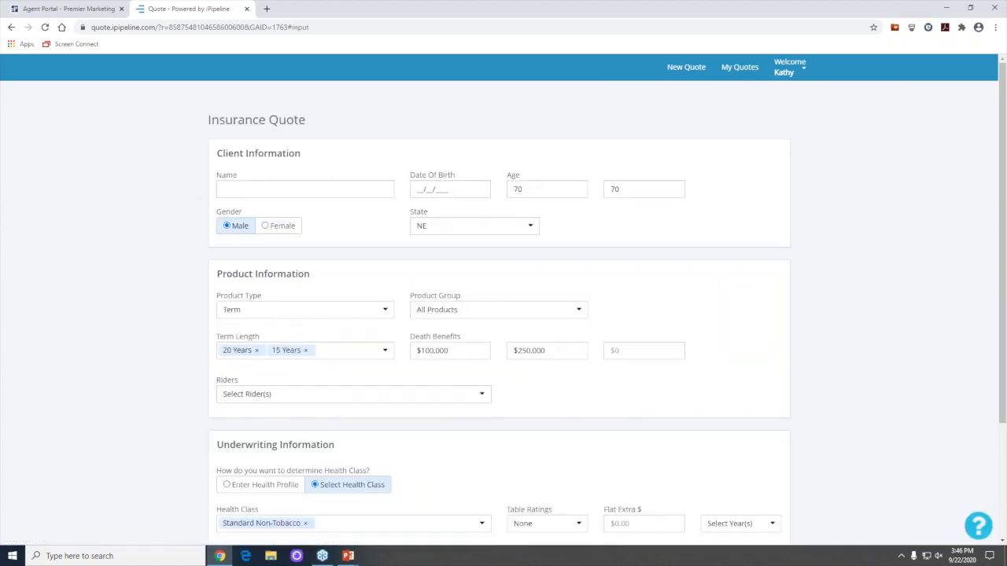
pyautogui.click(266, 315)
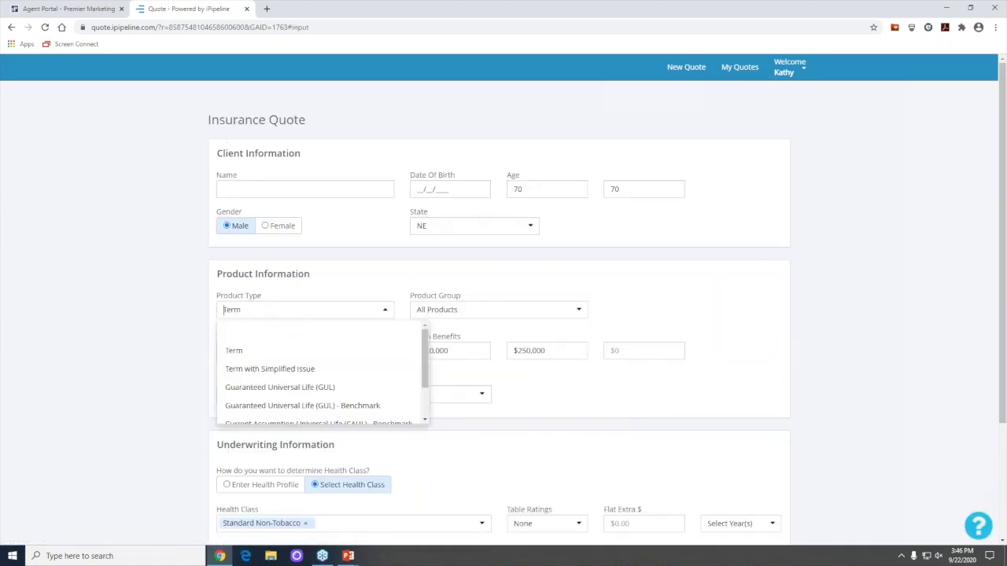
pyautogui.click(257, 389)
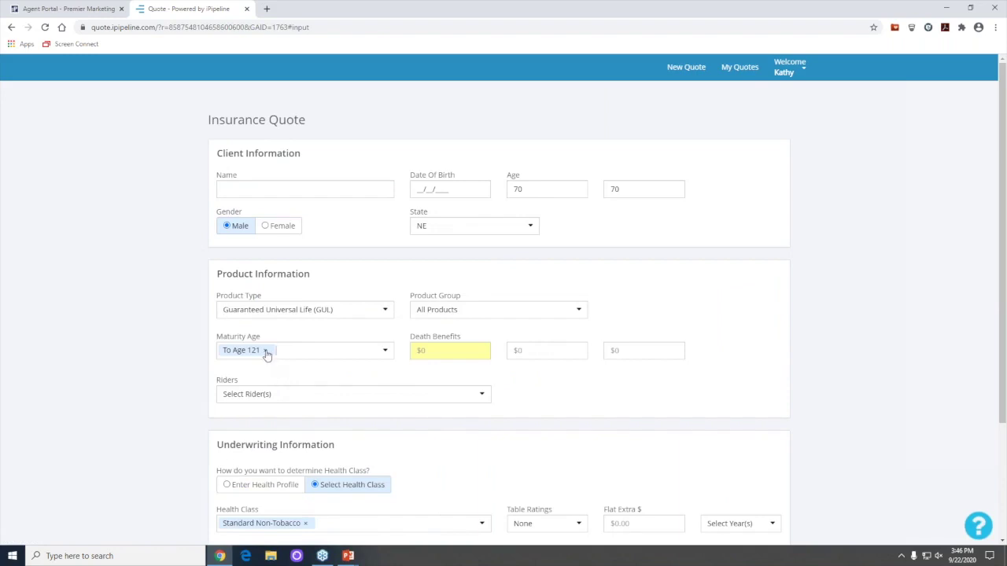
pyautogui.click(265, 351)
pyautogui.click(386, 351)
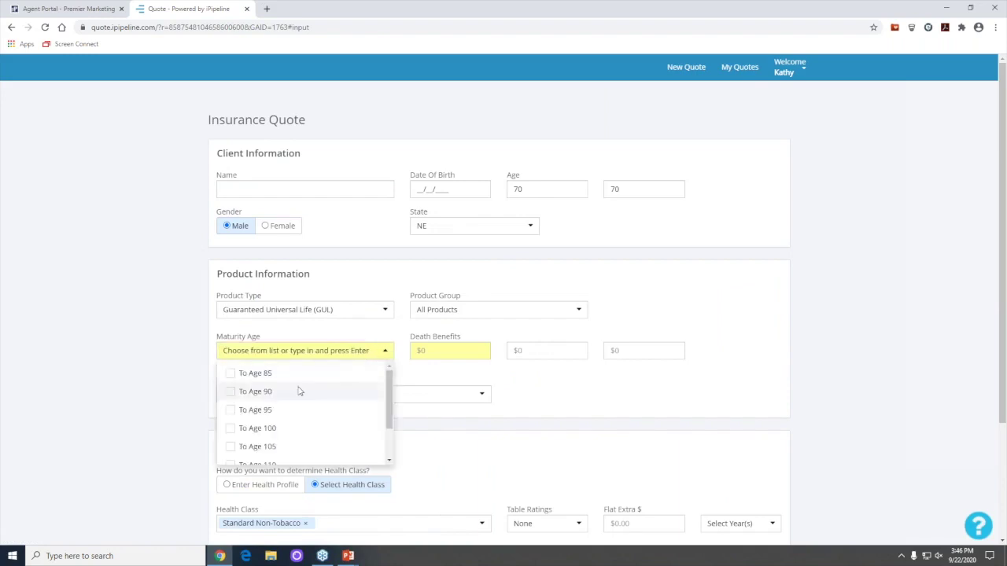
pyautogui.click(233, 375)
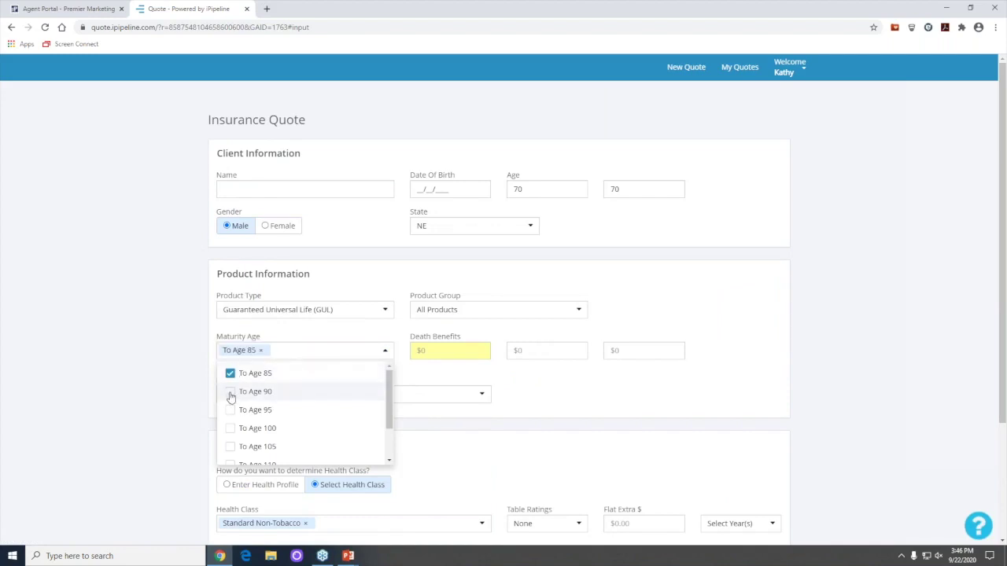
pyautogui.click(230, 393)
pyautogui.click(232, 411)
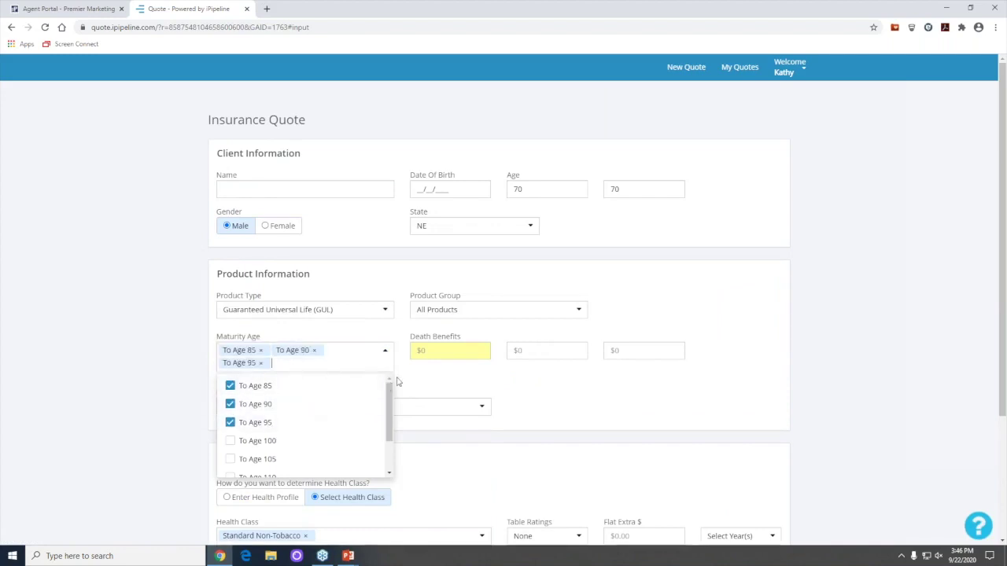
# Enter a $100,000 death benefit and get the guaranteed universal life quotes
pyautogui.click(437, 350)
pyautogui.write('100000')
pyautogui.click(516, 396)
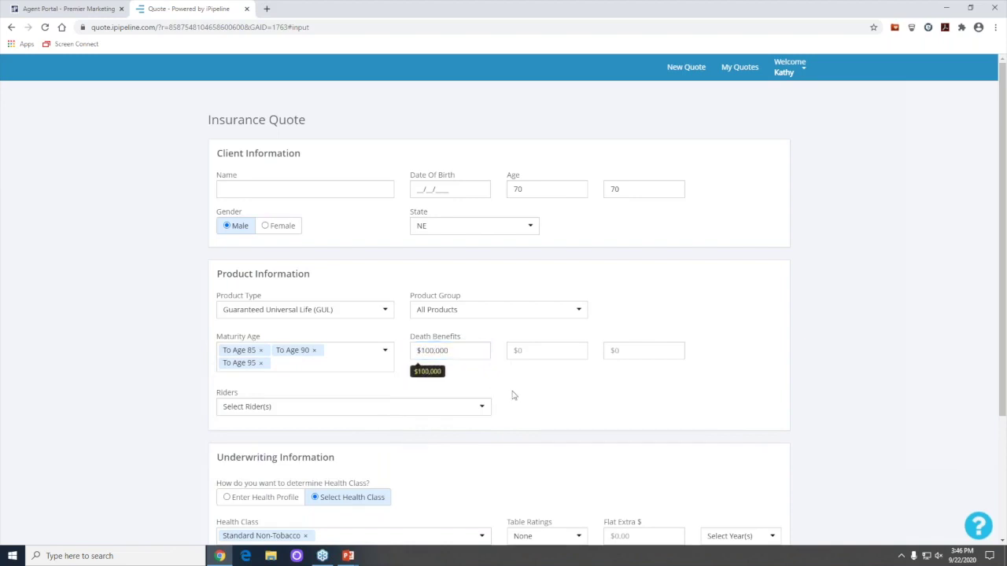
pyautogui.scroll(-3, 385, 380)
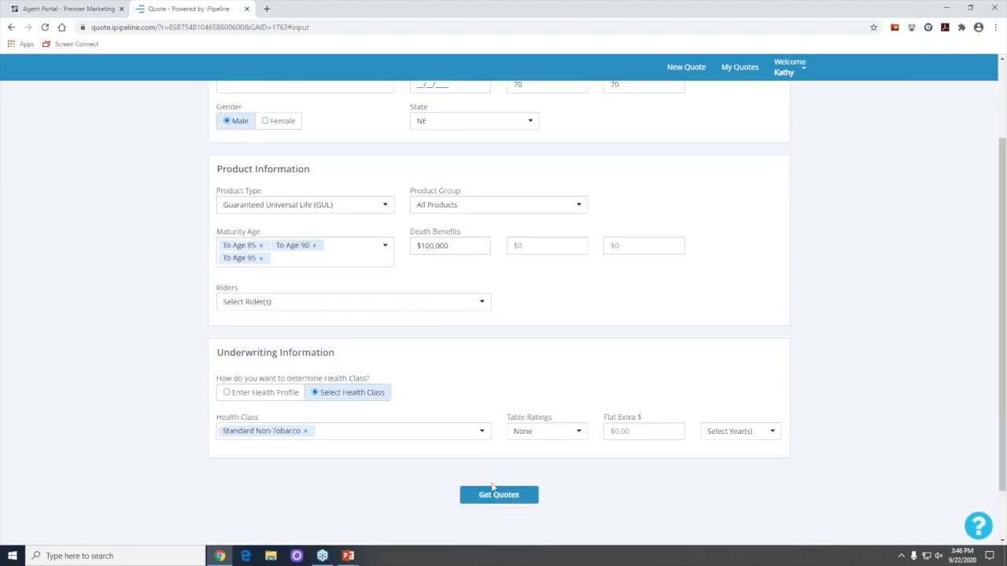
pyautogui.click(499, 495)
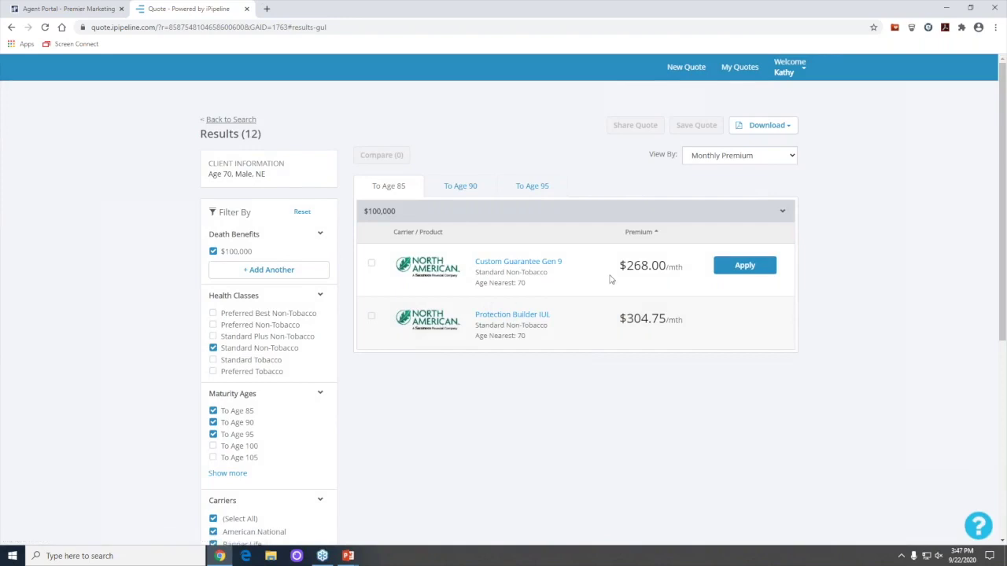
# Review the To Age 90 and To Age 95 premiums, and include the To Age 100 maturity age and view its quotes
pyautogui.click(460, 189)
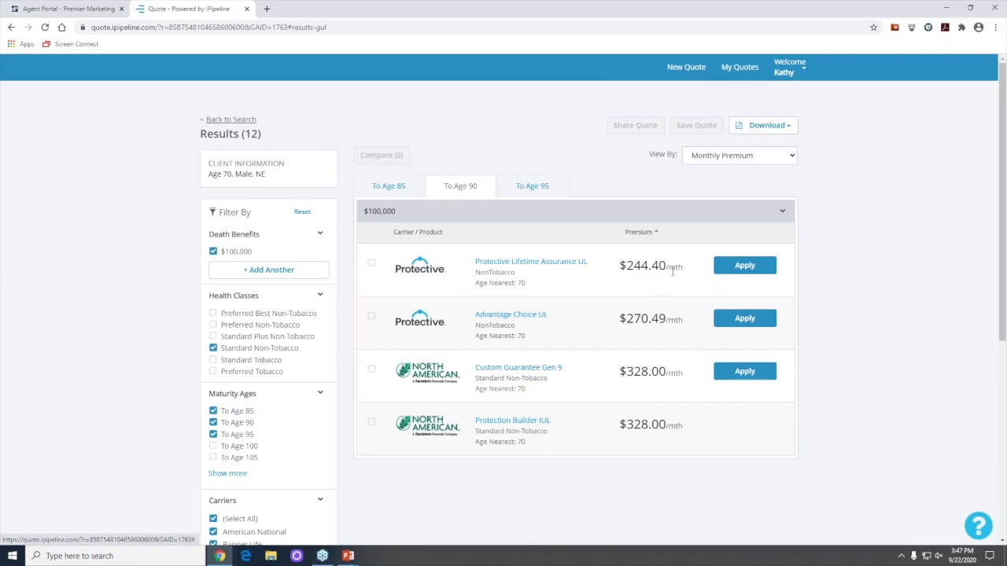
pyautogui.click(531, 187)
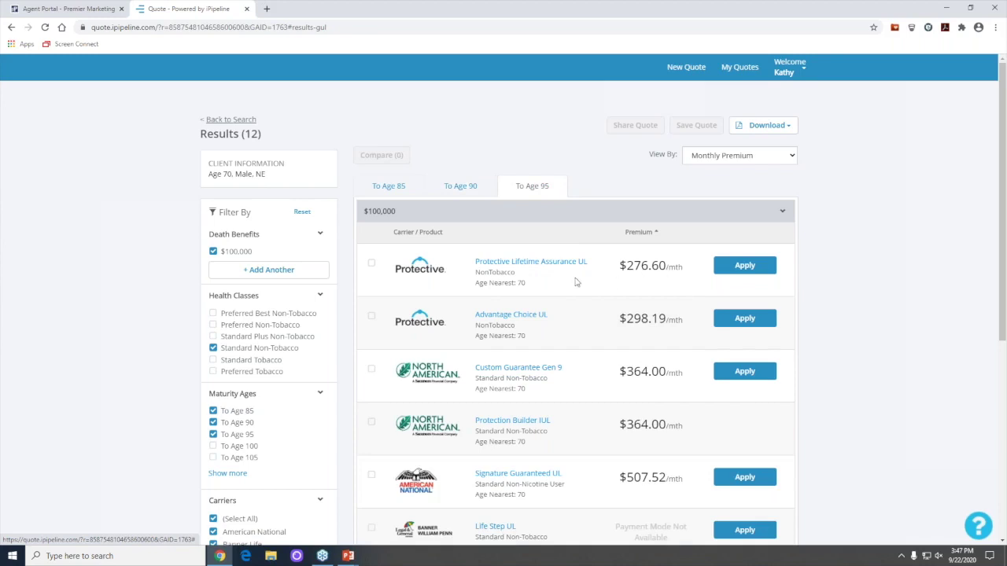
pyautogui.click(213, 446)
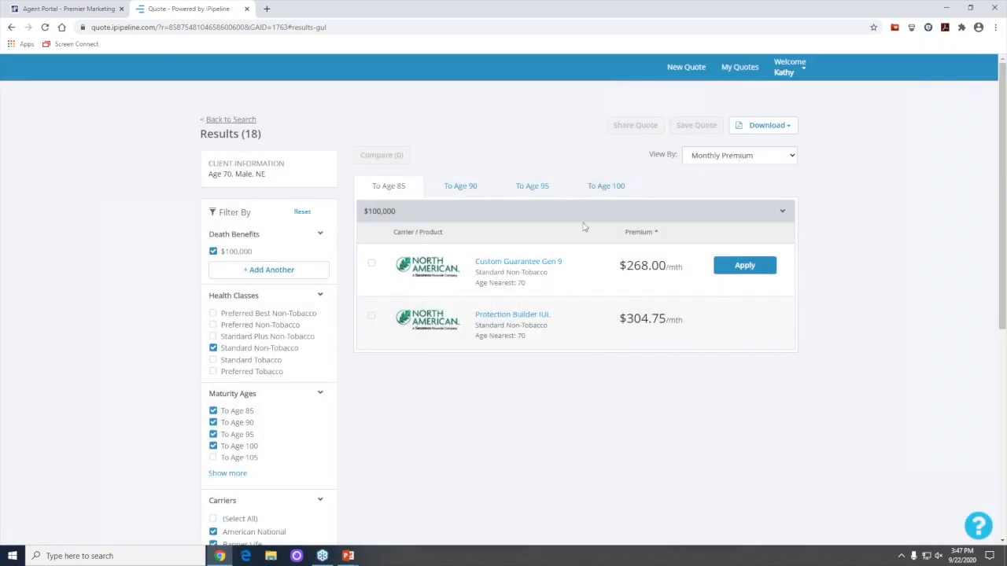
pyautogui.click(599, 191)
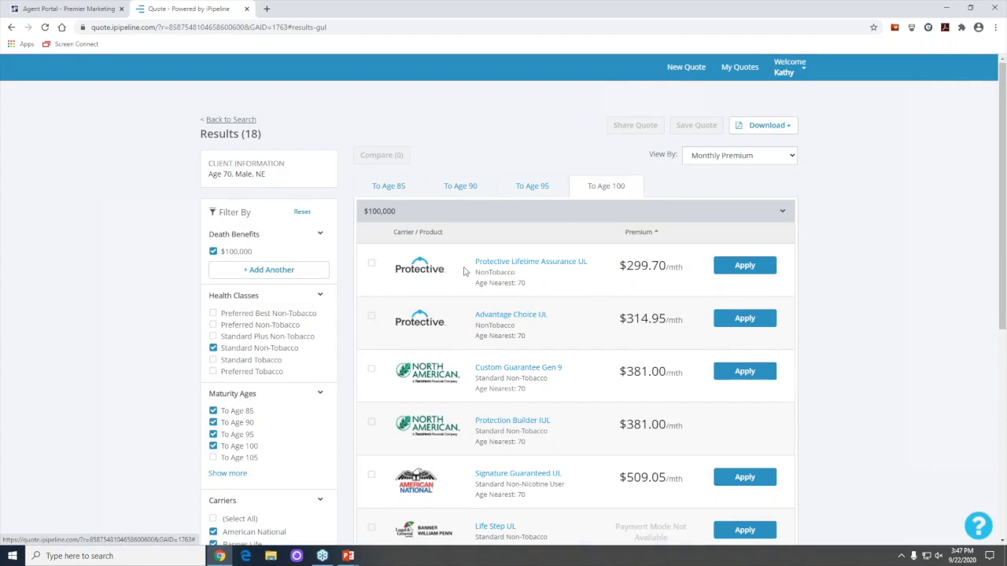
# Review the To Age 100 carriers and monthly premiums, and return to the quote form to look over its entries
pyautogui.scroll(-1, 462, 272)
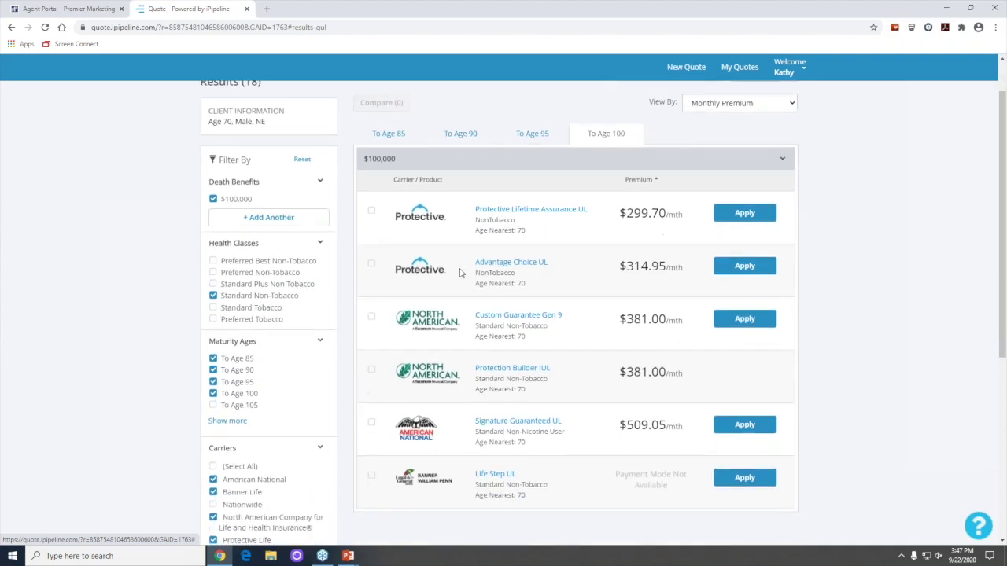
pyautogui.scroll(-3, 462, 272)
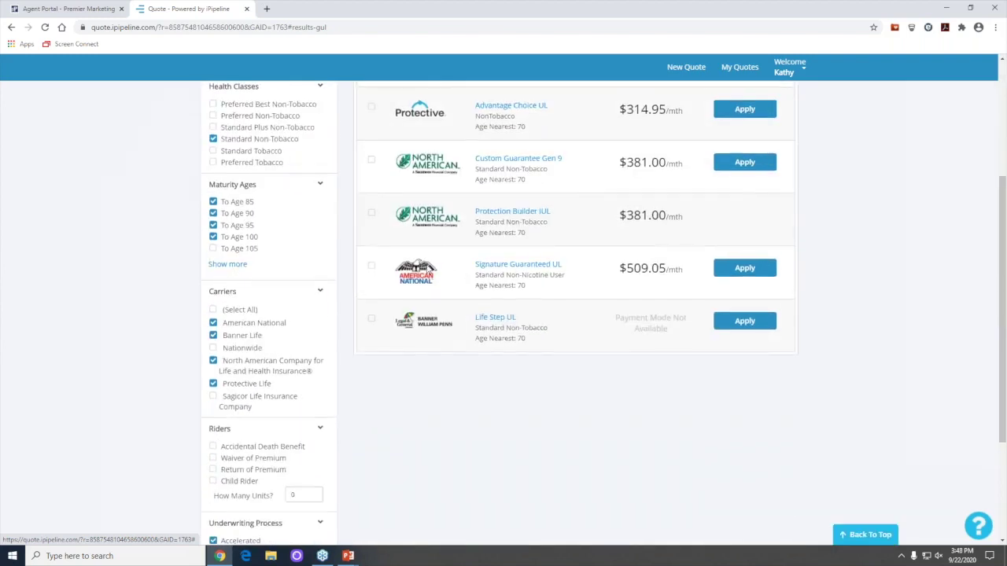
pyautogui.scroll(4, 429, 271)
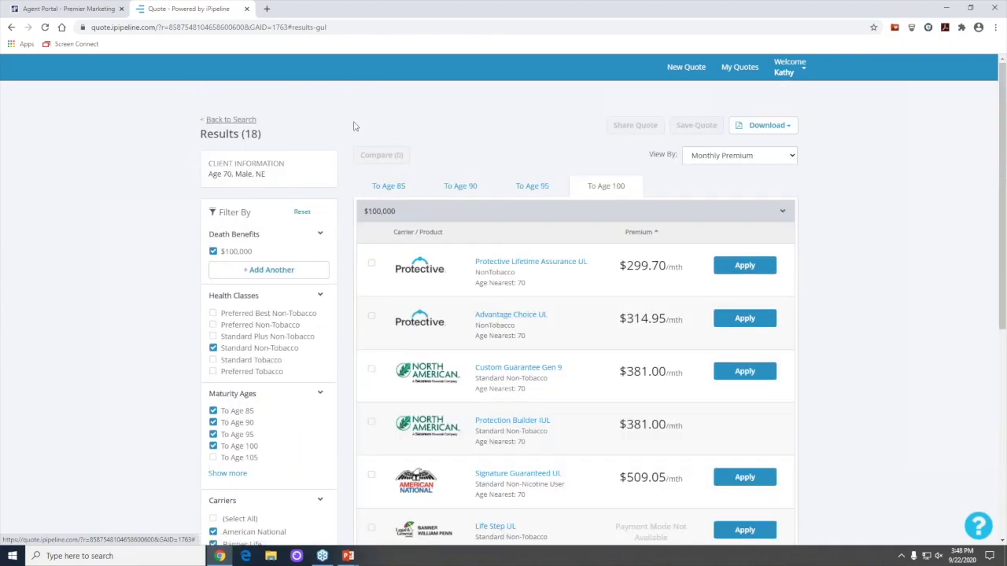
pyautogui.click(231, 119)
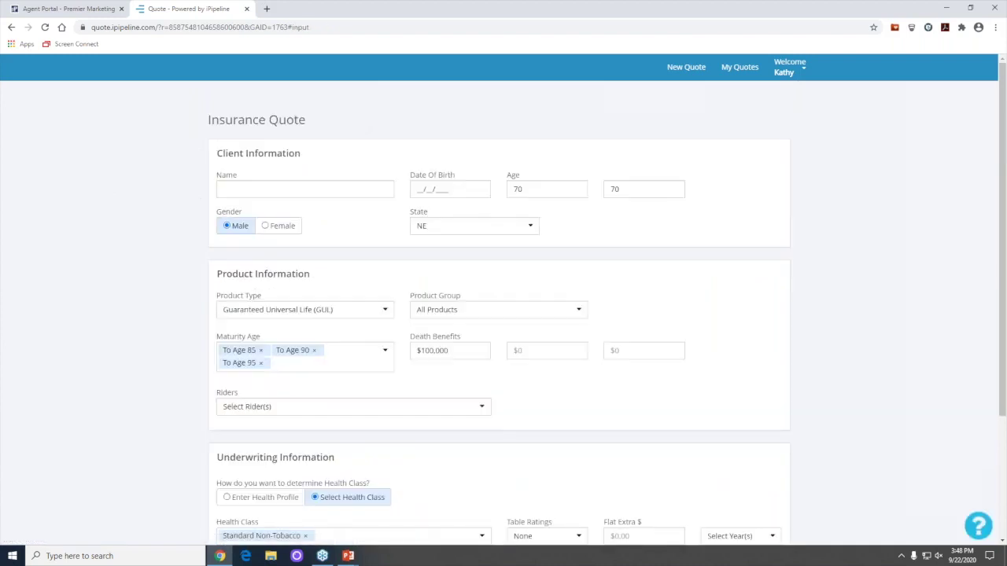
pyautogui.scroll(-3, 329, 272)
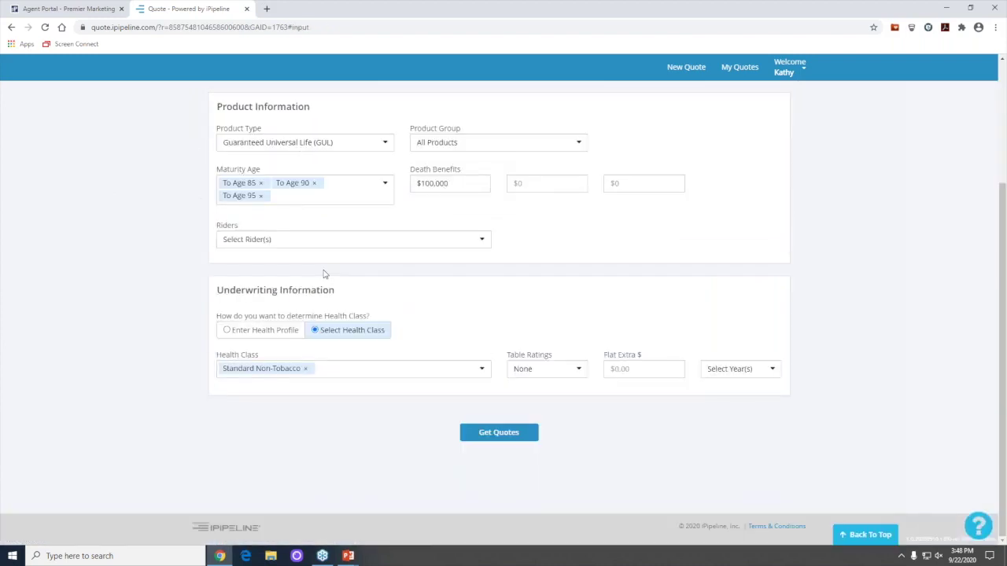
pyautogui.scroll(3, 325, 273)
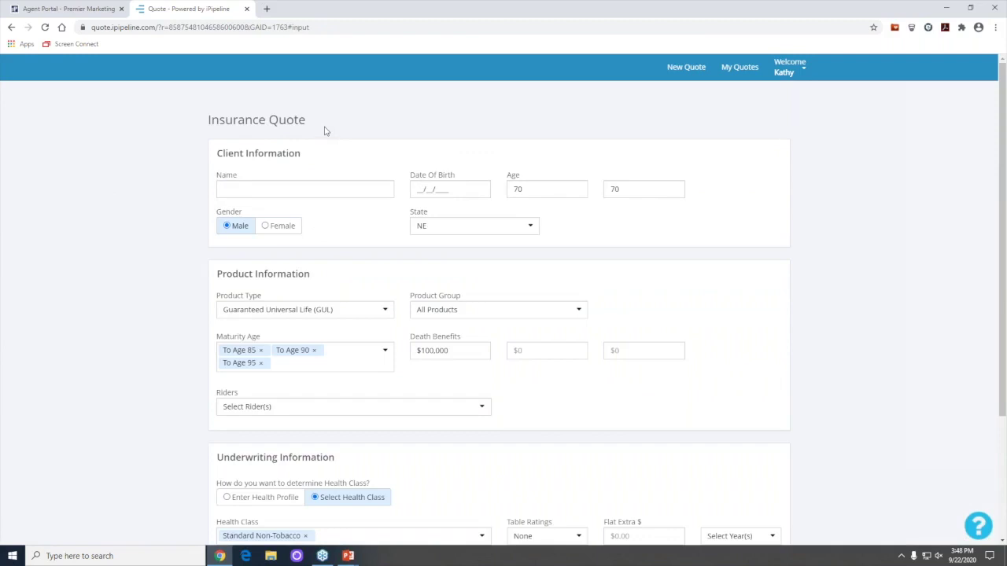
# Close the quote page, and log in to the agent portal with the agent's user ID and password to open the Forms Search
pyautogui.click(246, 8)
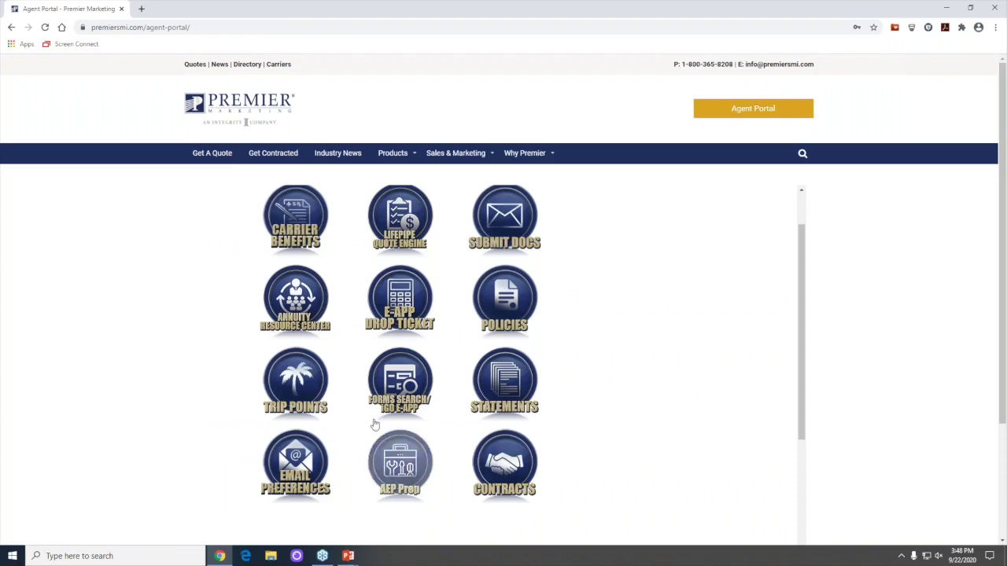
pyautogui.click(400, 381)
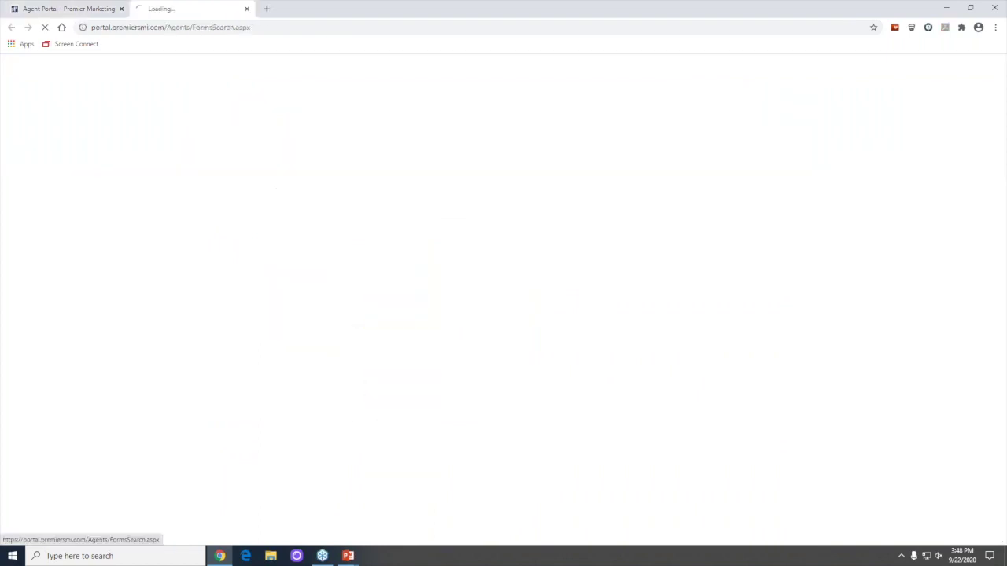
pyautogui.click(255, 124)
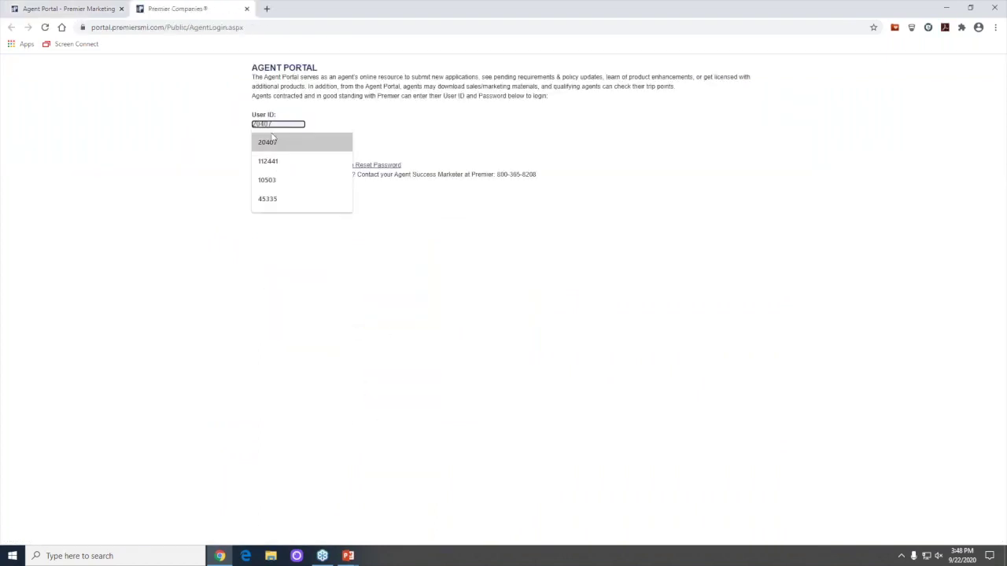
pyautogui.click(270, 197)
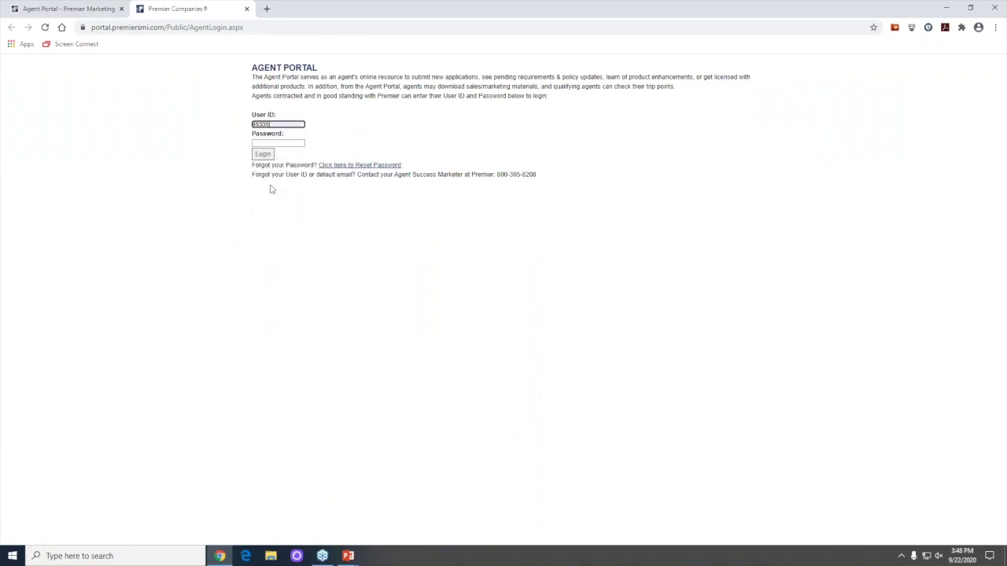
pyautogui.click(261, 142)
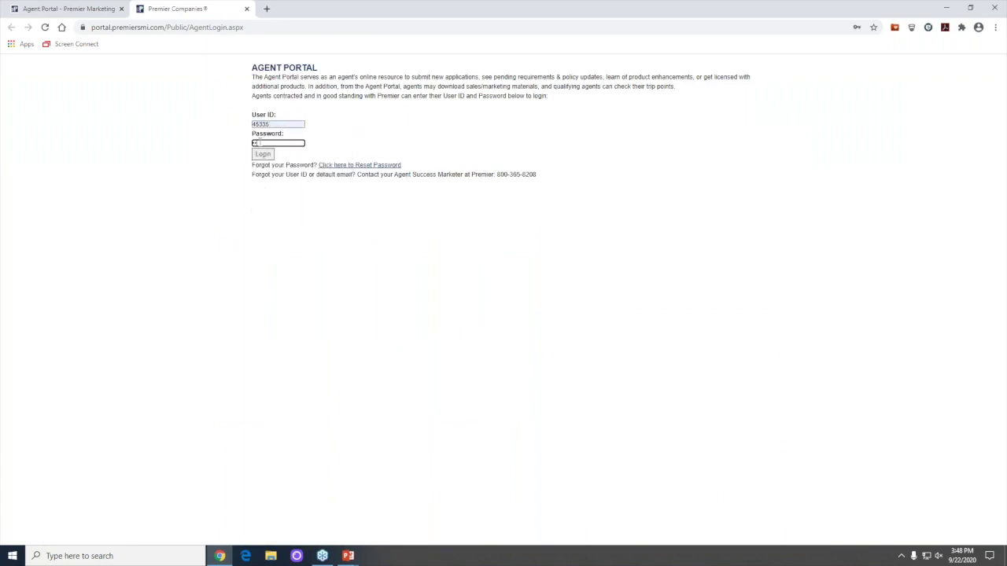
pyautogui.press('Return')
pyautogui.click(401, 301)
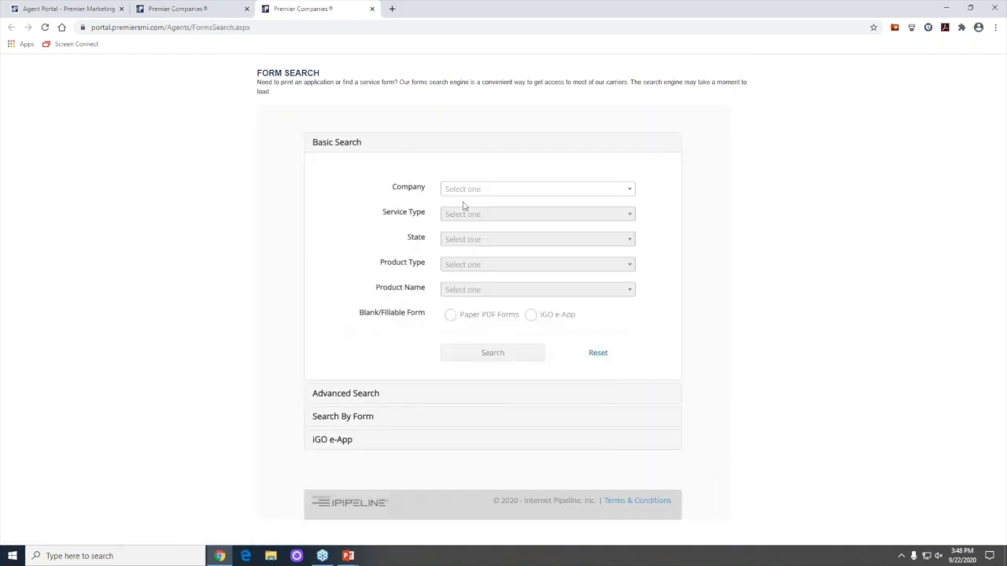
# Set the form search to company United of Omaha, service type Policyholder Service and state Nebraska
pyautogui.click(461, 192)
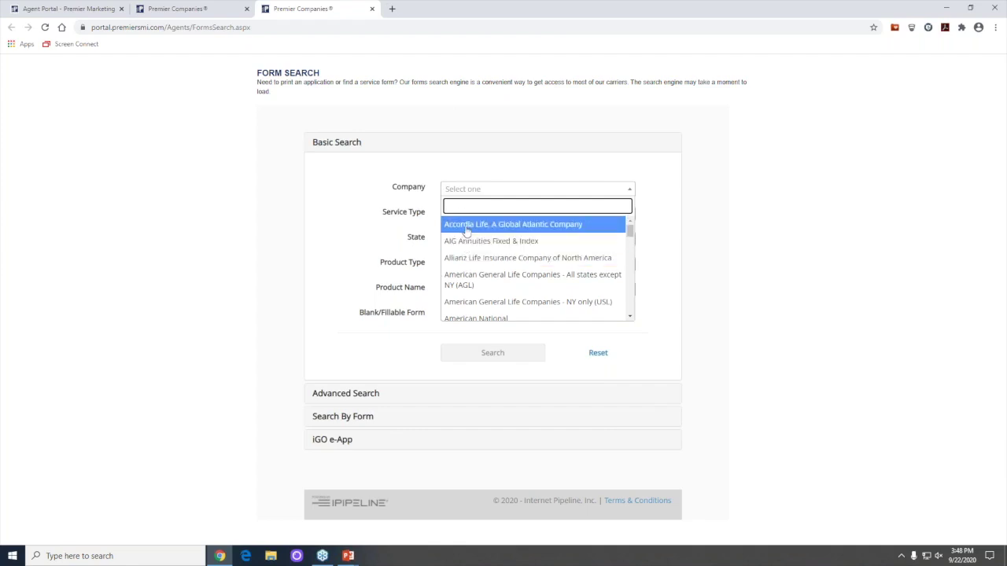
pyautogui.write('unit')
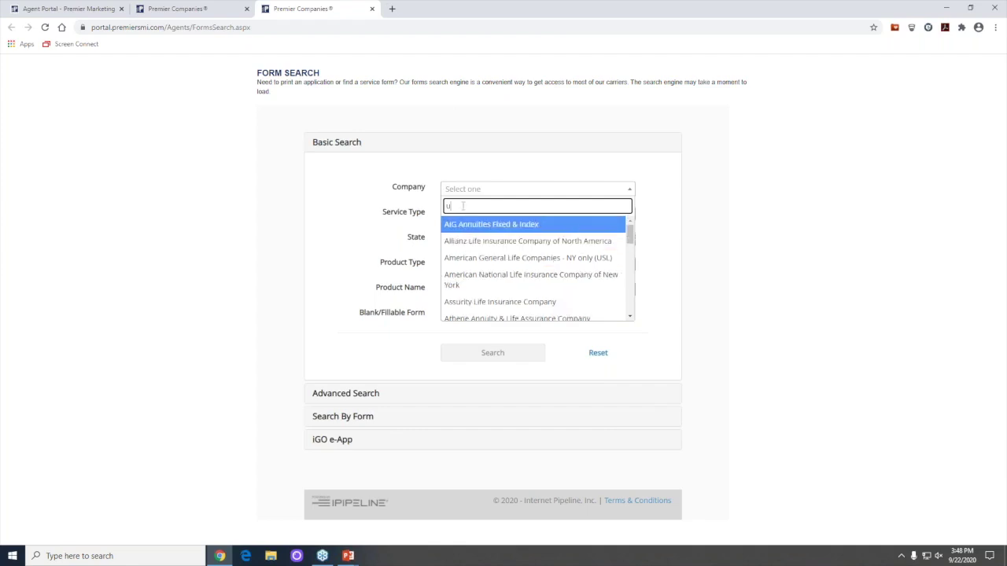
pyautogui.click(474, 243)
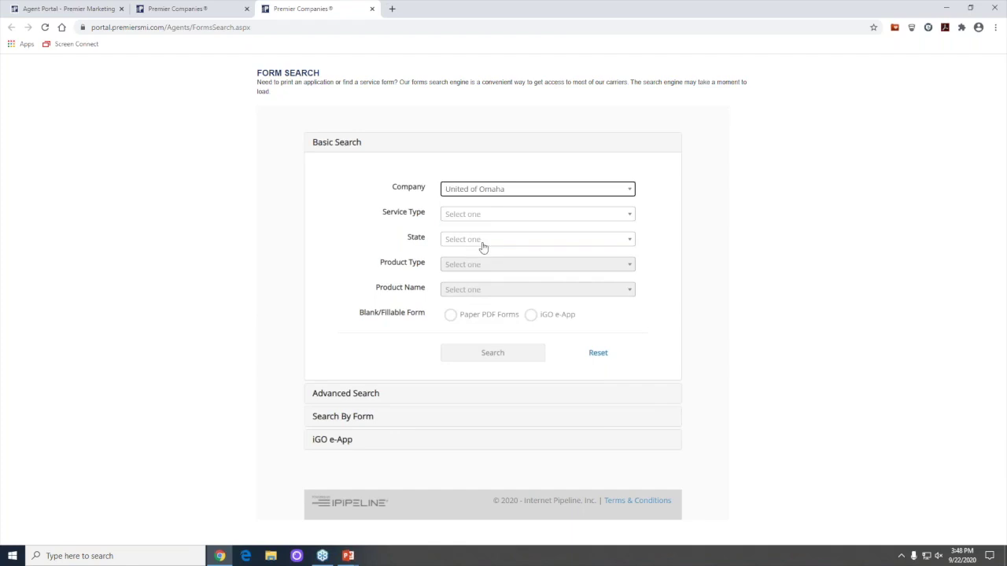
pyautogui.click(490, 218)
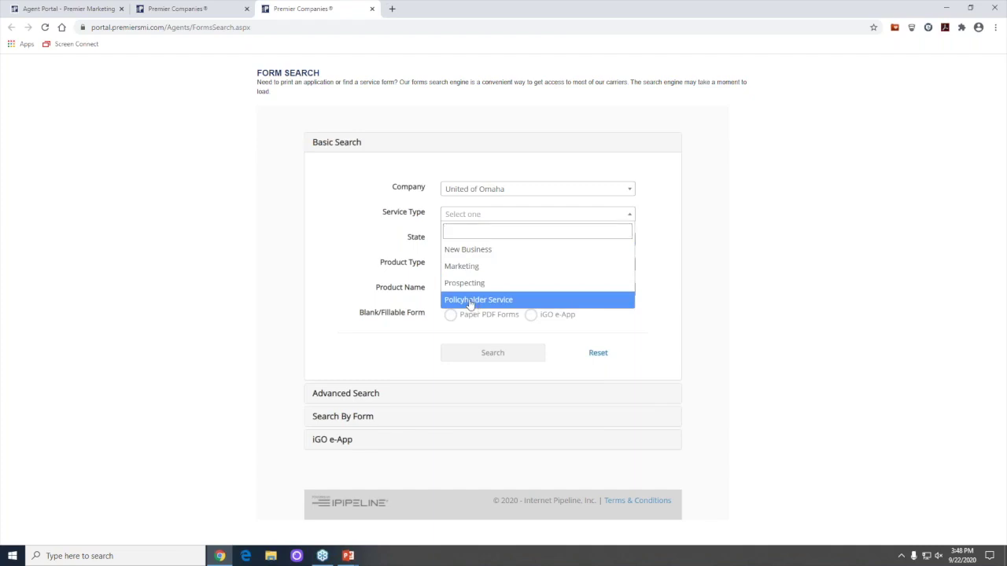
pyautogui.click(472, 301)
pyautogui.click(464, 240)
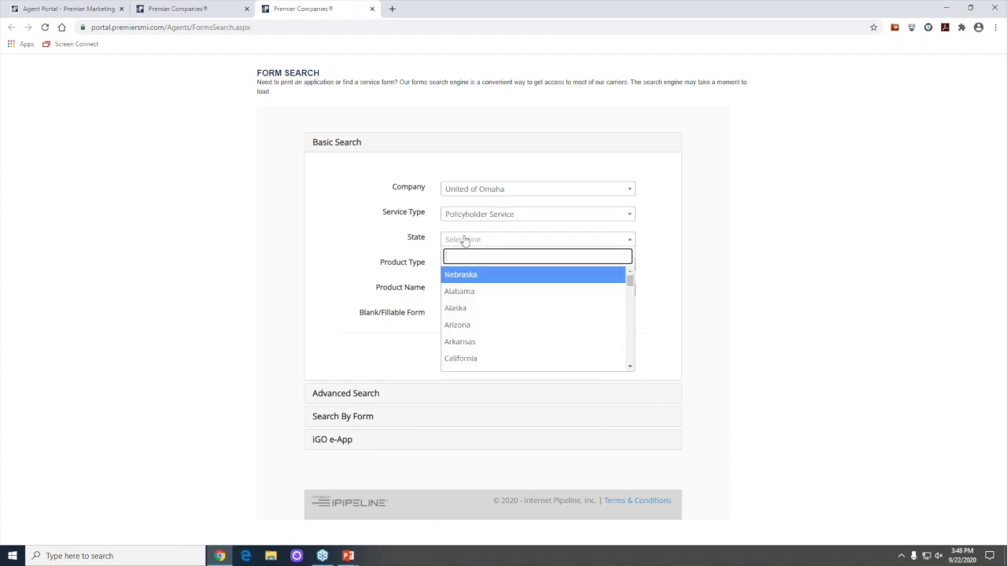
pyautogui.click(474, 279)
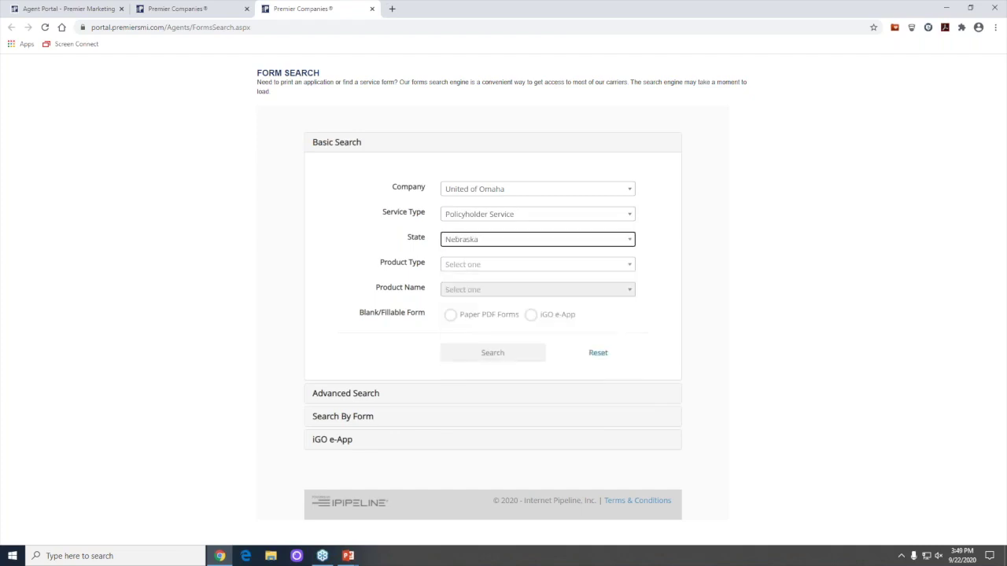
# Choose product type Term Life and product Term Life Answers (Fully Underwritten) - Brokerage, and search for its forms
pyautogui.click(477, 264)
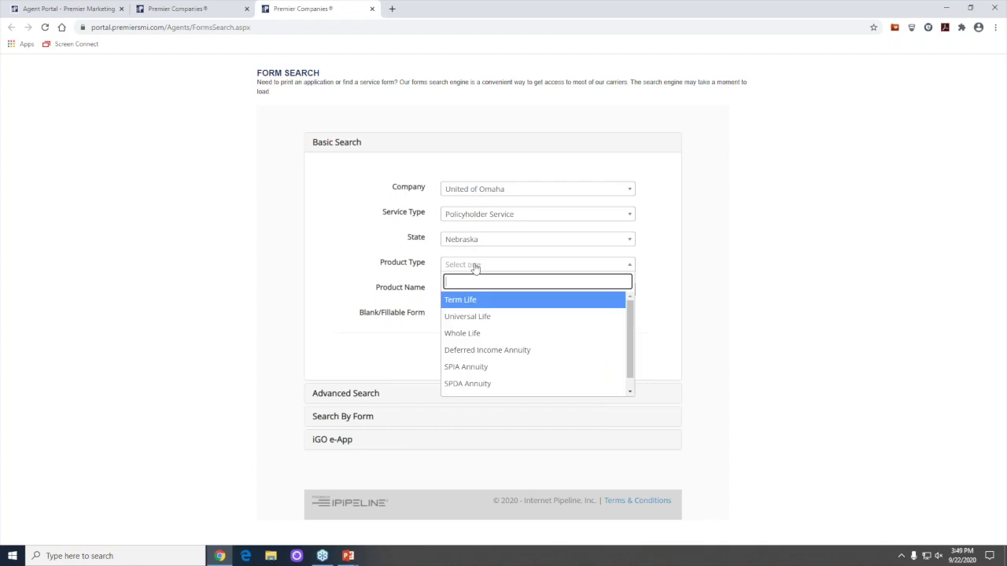
pyautogui.click(472, 306)
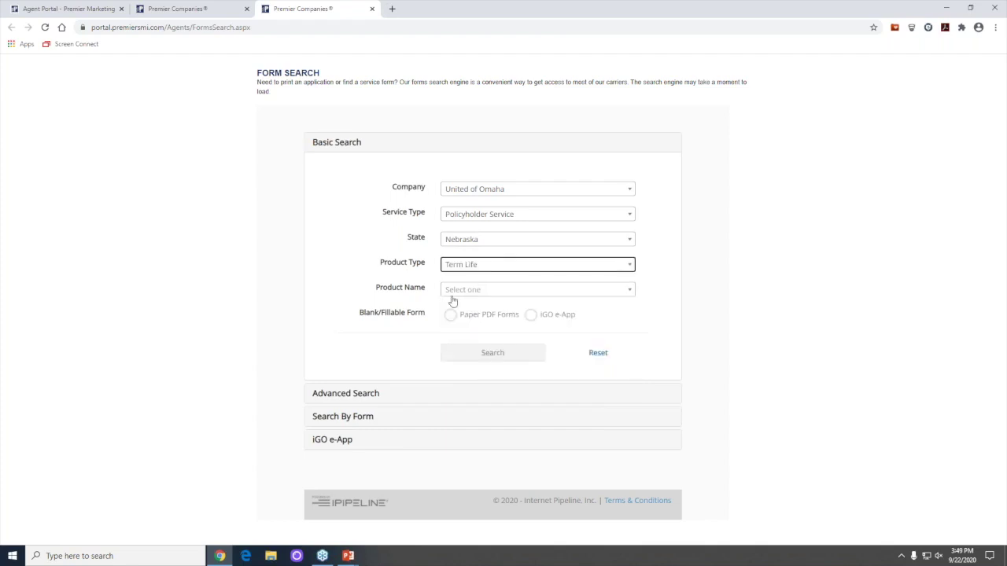
pyautogui.click(485, 291)
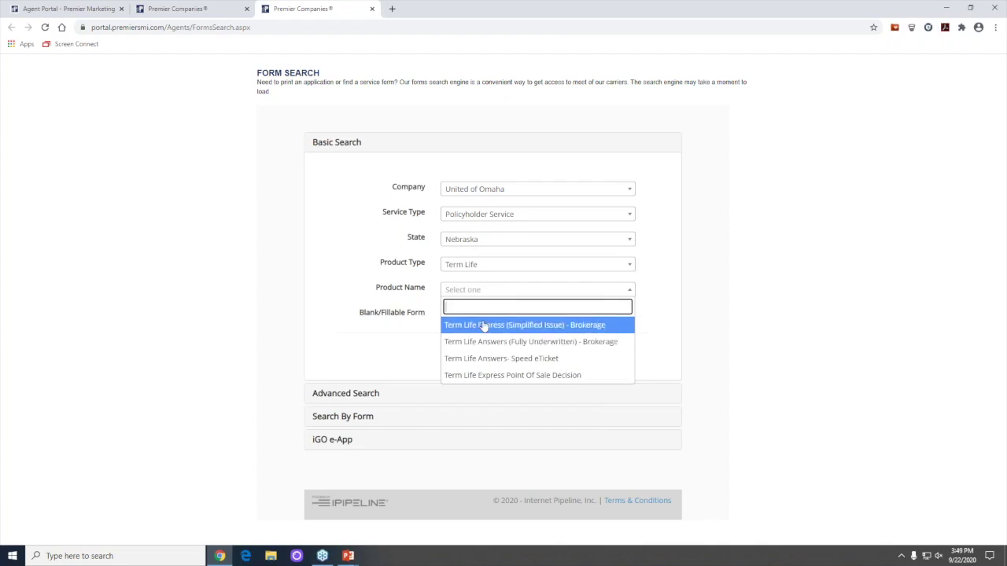
pyautogui.click(483, 268)
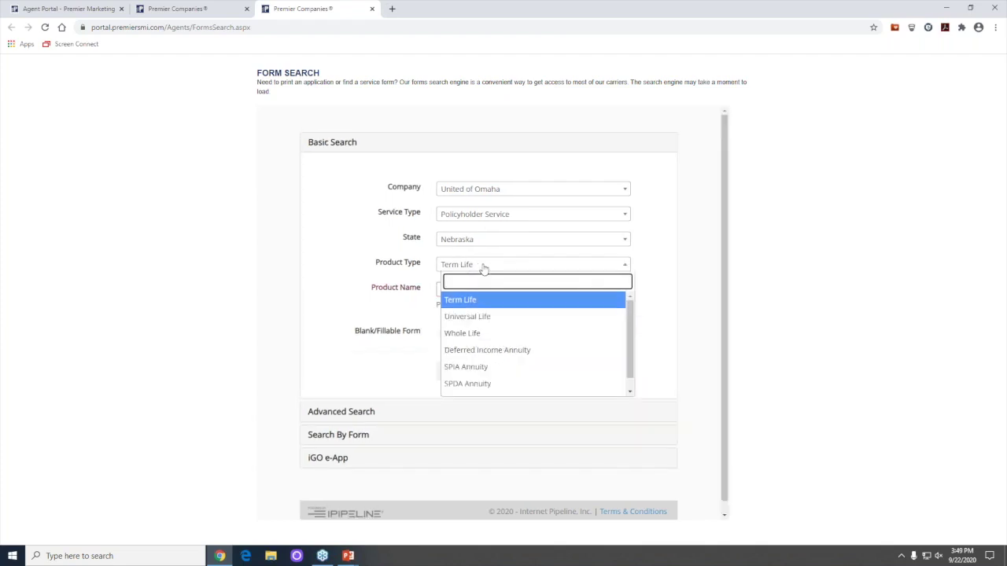
pyautogui.click(484, 268)
pyautogui.click(484, 289)
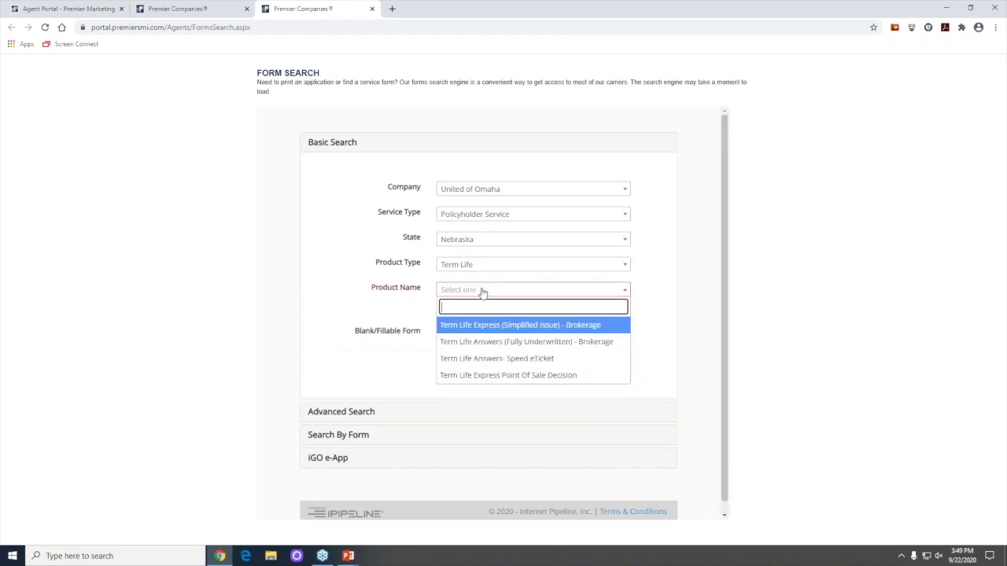
pyautogui.click(468, 332)
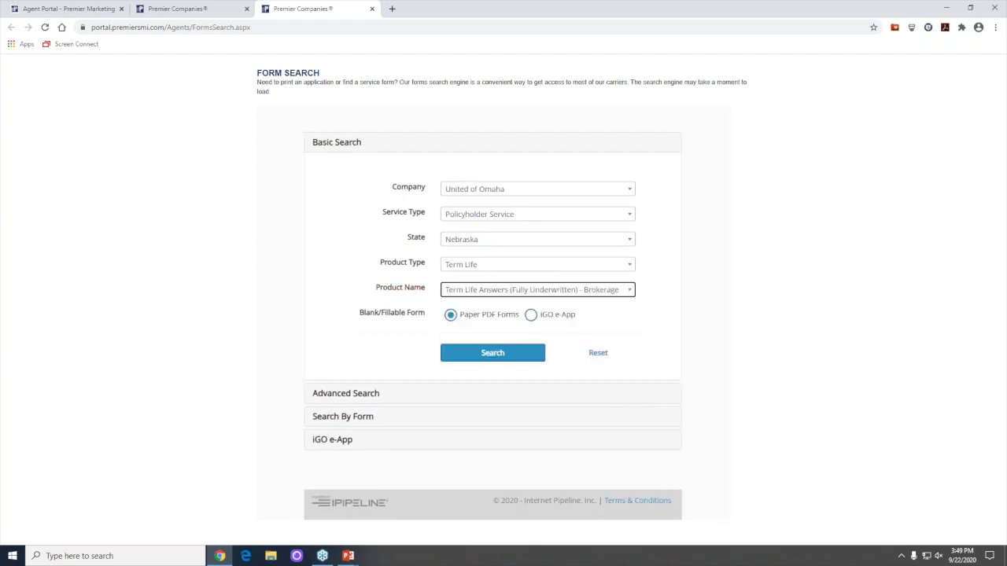
pyautogui.click(495, 354)
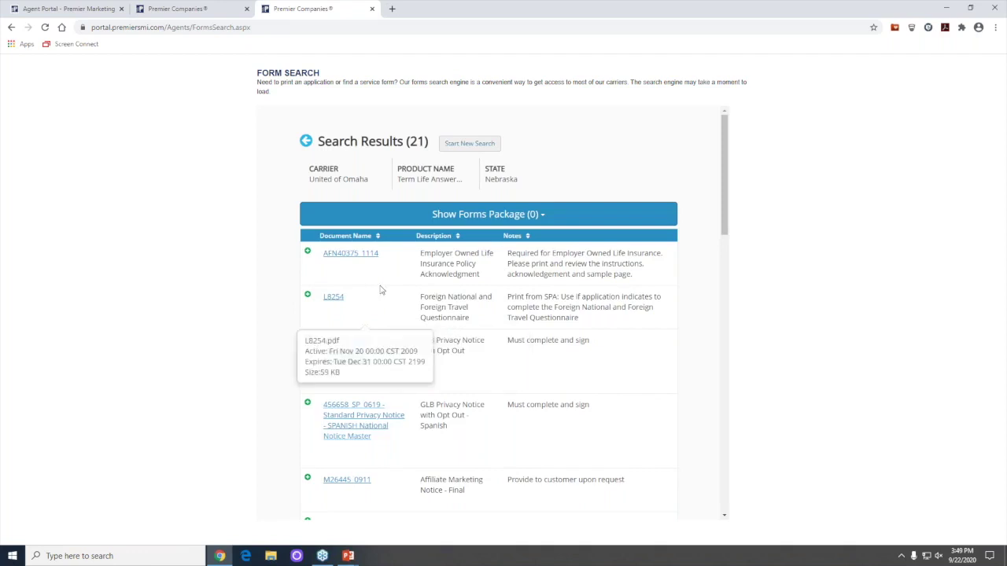
# Examine the policyholder service forms, including the beneficiary, ownership, collateral assignment, loan, bank service and address change forms
pyautogui.scroll(-1, 394, 285)
pyautogui.scroll(-3, 394, 292)
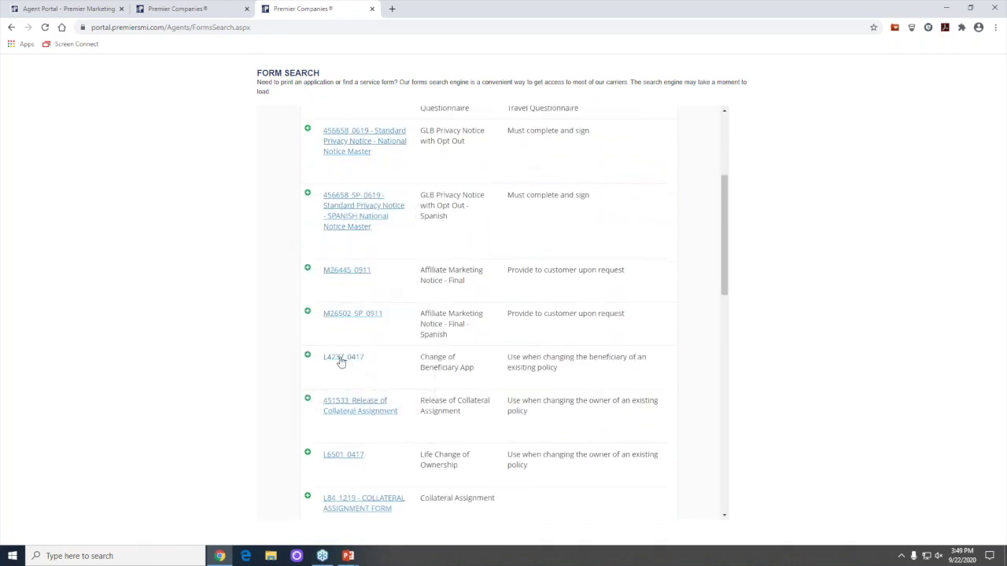
pyautogui.scroll(-1, 398, 358)
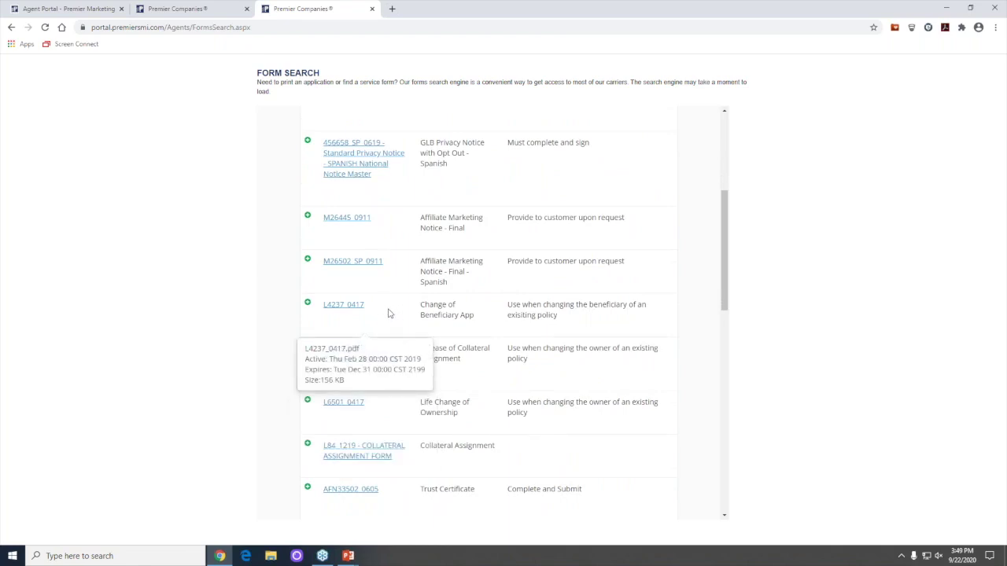
pyautogui.scroll(-1, 388, 313)
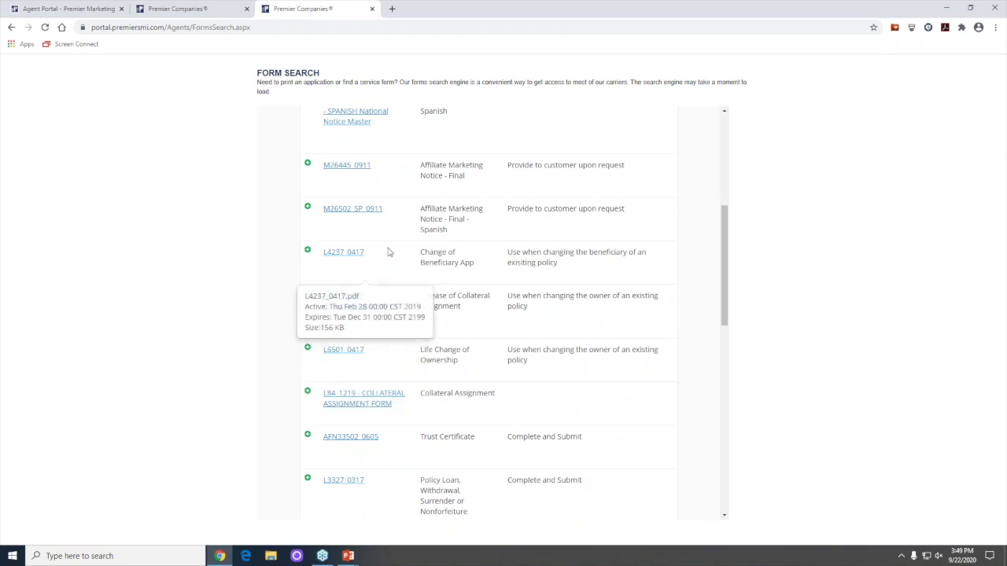
pyautogui.scroll(-2, 491, 363)
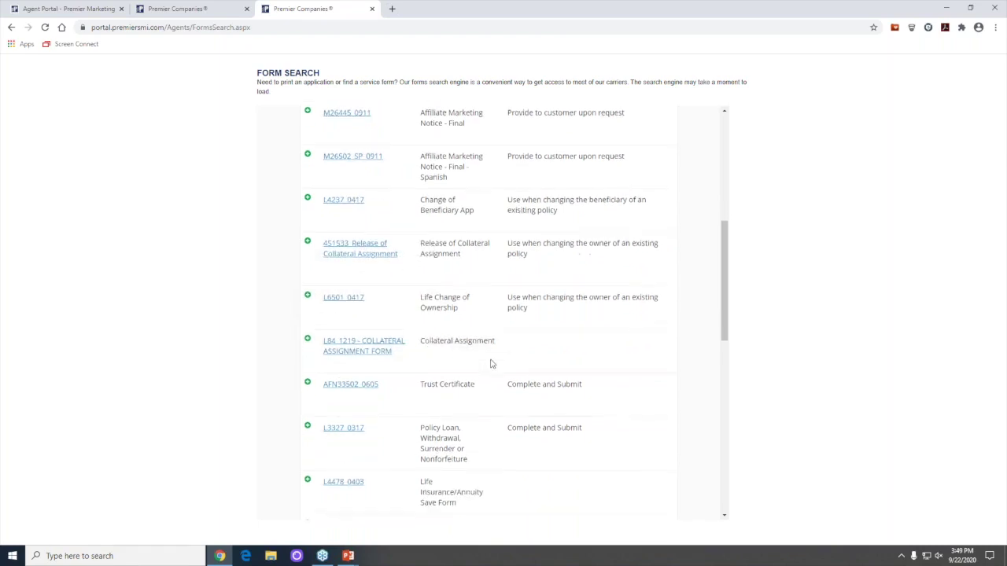
pyautogui.scroll(-1, 491, 364)
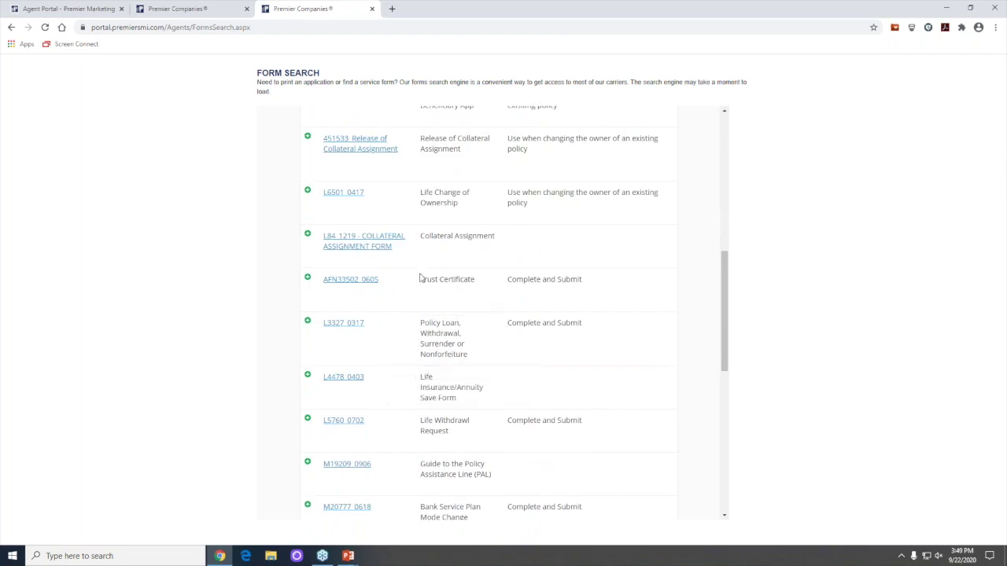
pyautogui.scroll(-1, 380, 358)
pyautogui.scroll(-2, 380, 360)
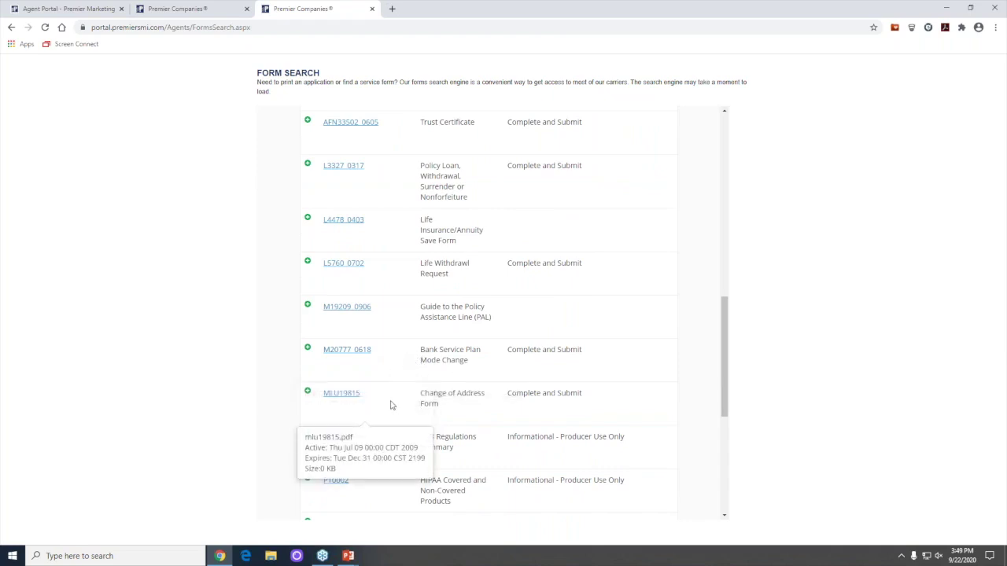
pyautogui.scroll(5, 381, 320)
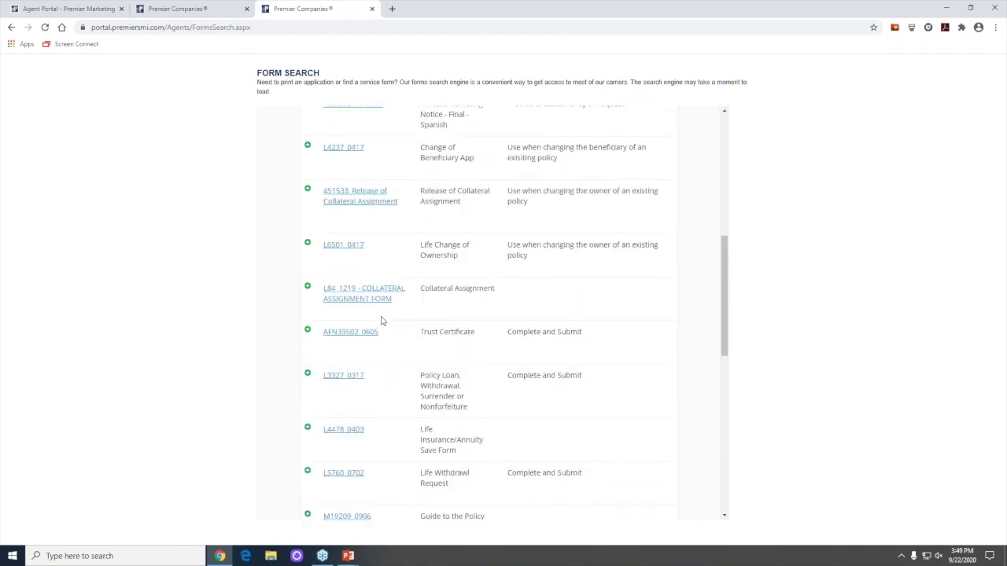
pyautogui.scroll(4, 381, 320)
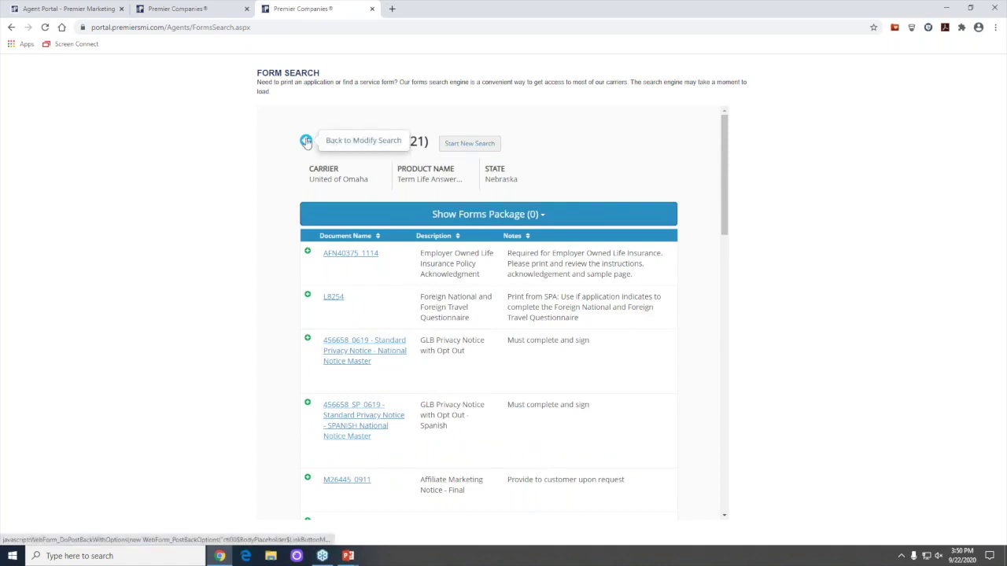
# Return to the form search criteria and change the service type to New Business, keeping United of Omaha as the company
pyautogui.click(306, 141)
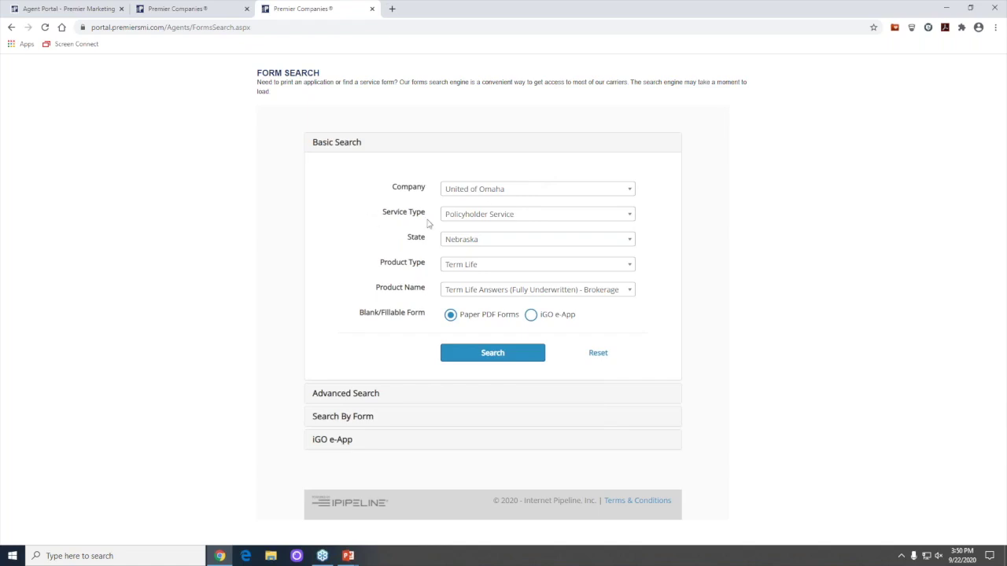
pyautogui.click(514, 192)
pyautogui.click(431, 180)
pyautogui.click(523, 217)
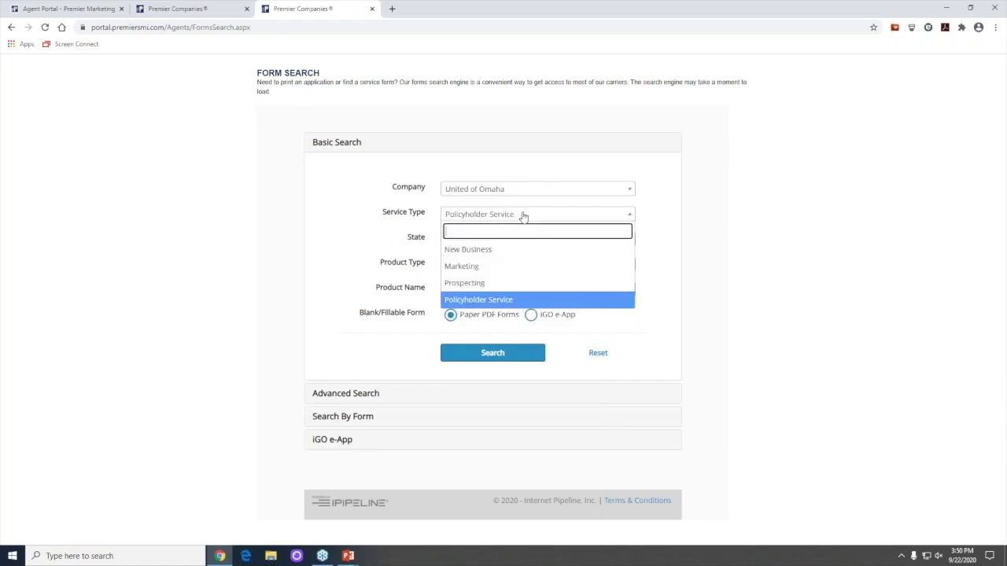
pyautogui.click(494, 250)
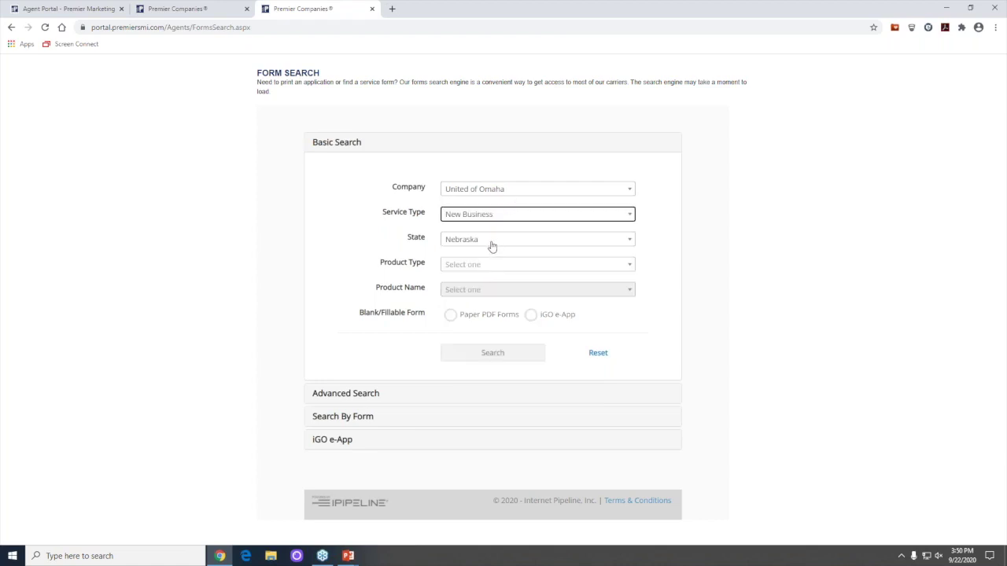
# Set the product type to Whole Life and the product name to Childrens Whole Life - Brokerage
pyautogui.click(487, 265)
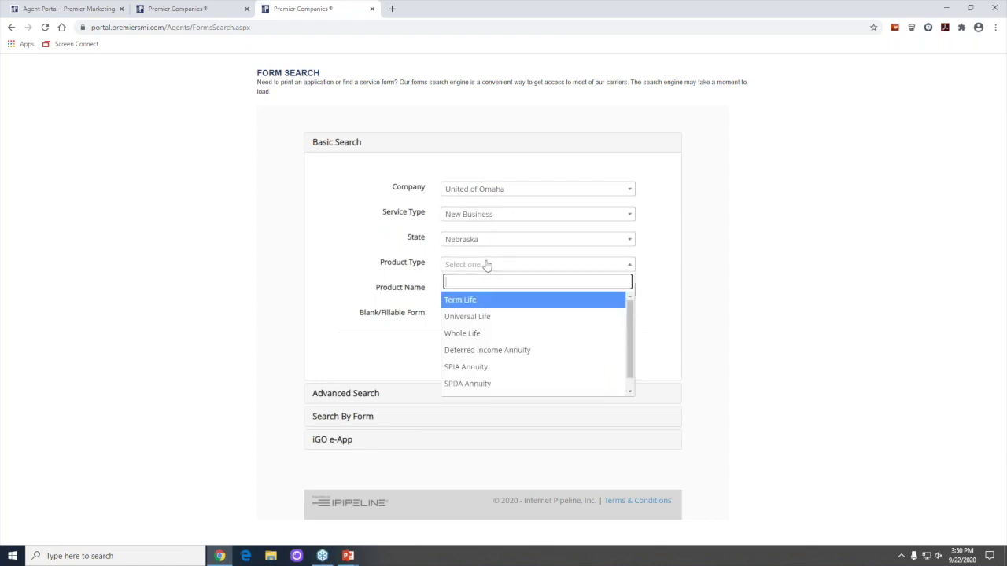
pyautogui.click(464, 302)
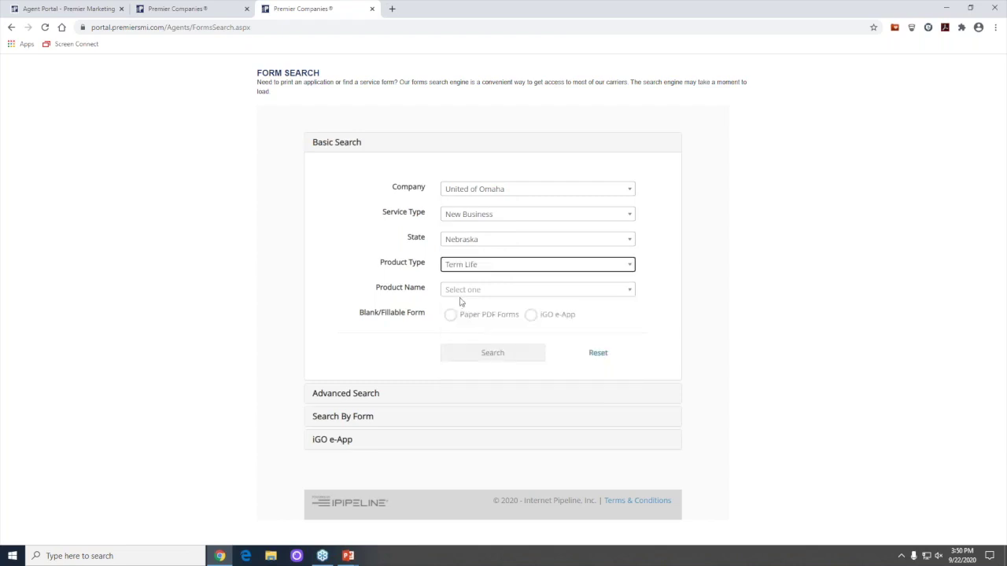
pyautogui.click(478, 266)
pyautogui.click(472, 333)
pyautogui.click(479, 293)
pyautogui.click(486, 342)
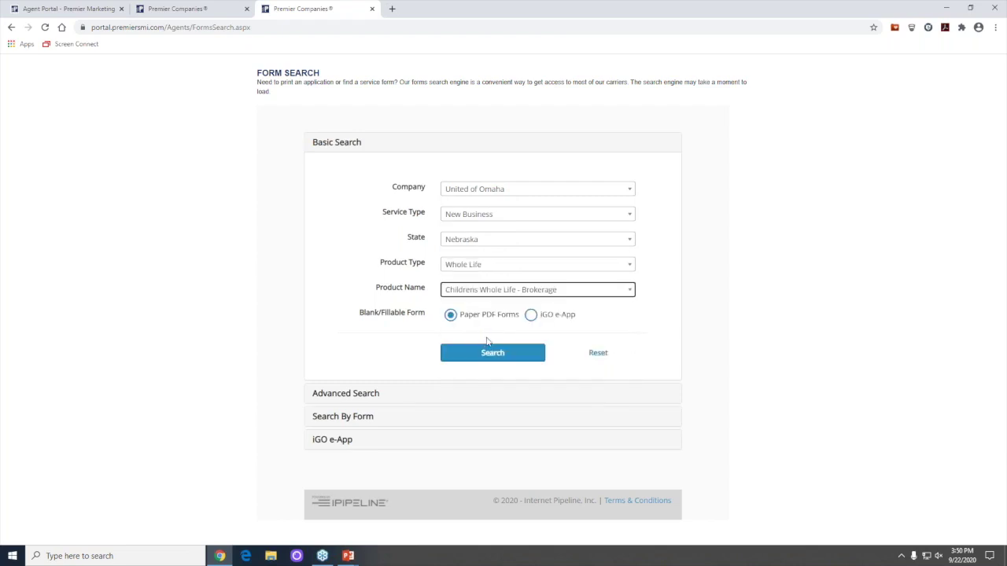
# Search for the children's whole life forms and check the forms package contents before closing it
pyautogui.click(476, 358)
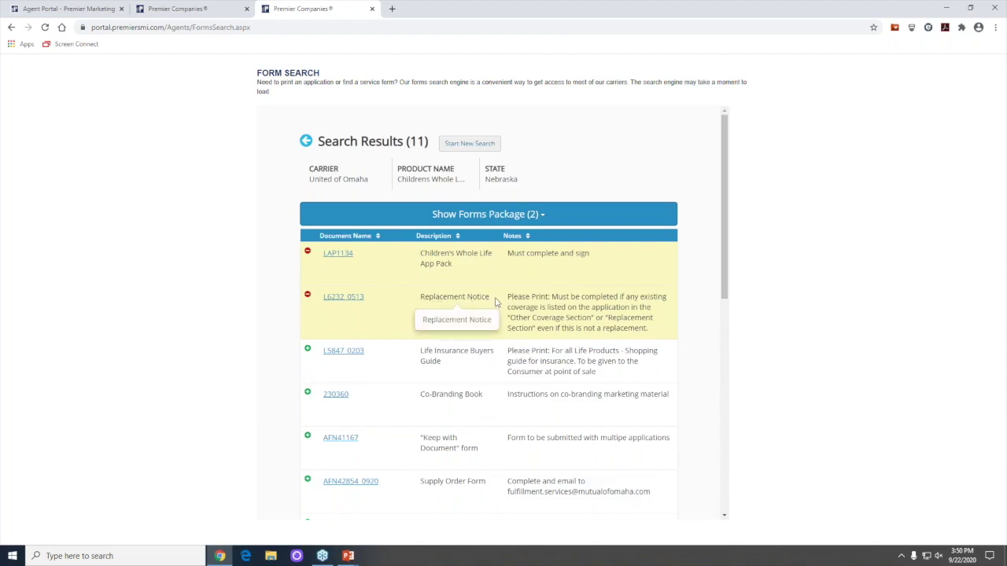
pyautogui.click(454, 215)
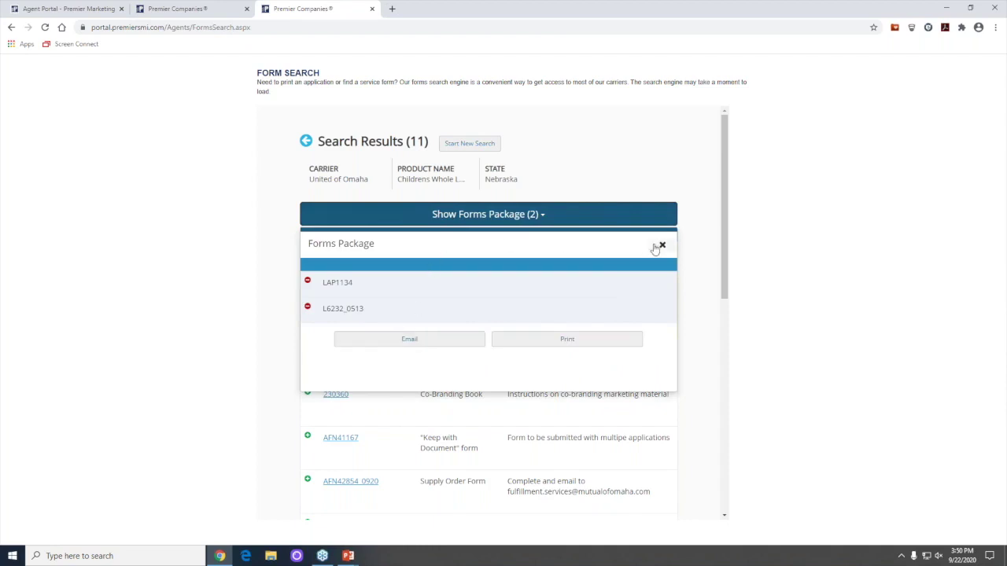
pyautogui.click(663, 247)
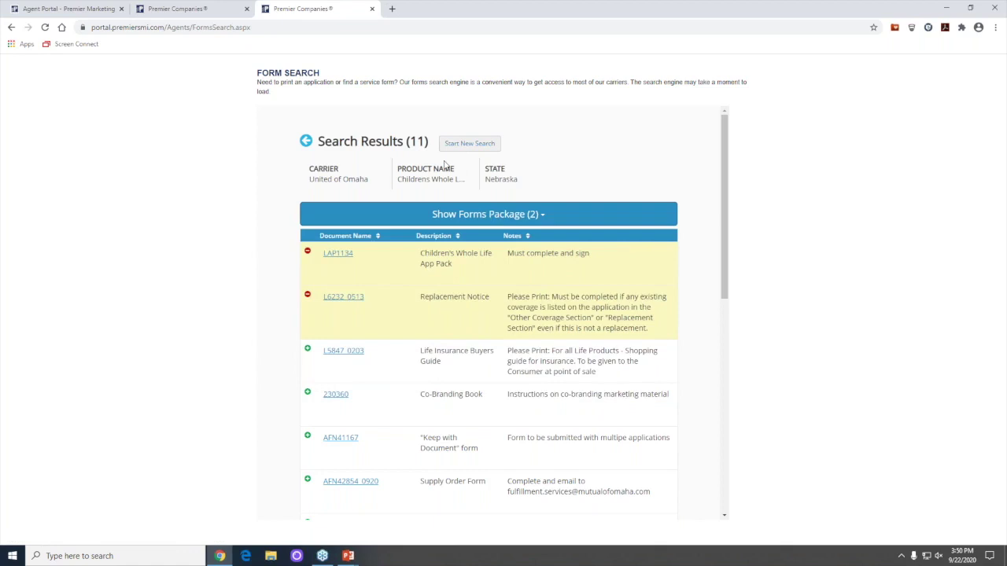
# Modify the form search to company Foresters, service type New Business and state Nebraska
pyautogui.click(306, 141)
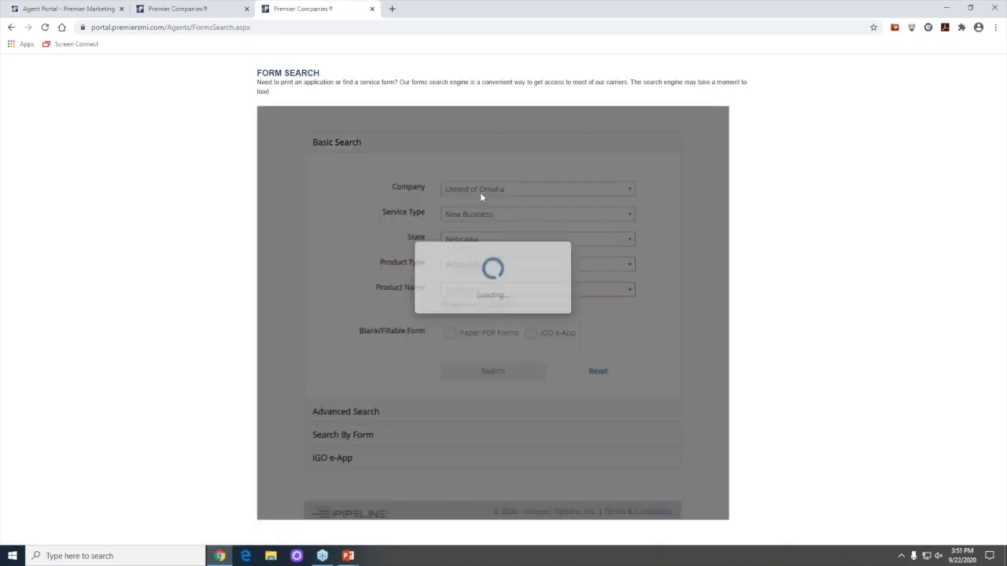
pyautogui.click(503, 190)
pyautogui.write('for')
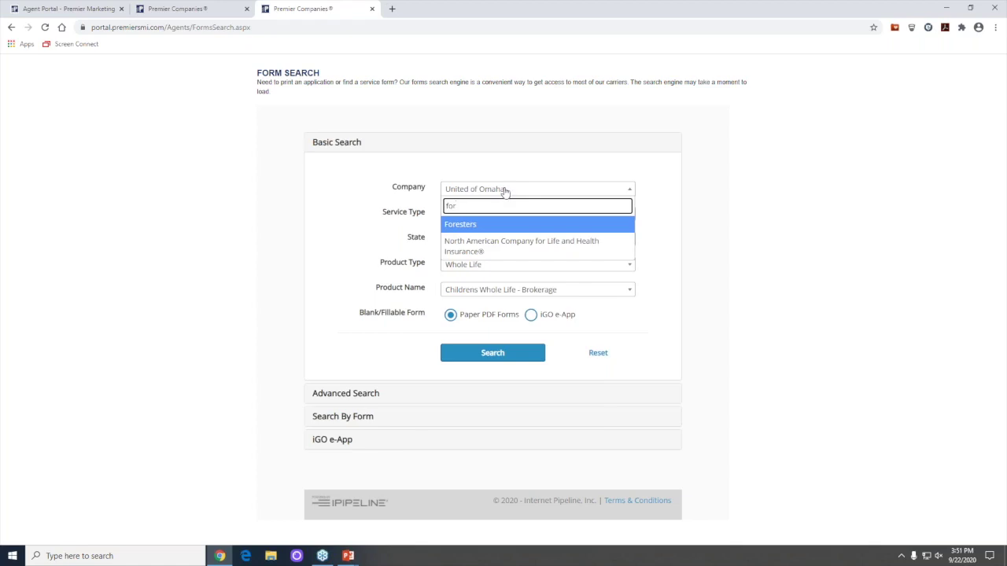
pyautogui.click(472, 226)
pyautogui.click(465, 216)
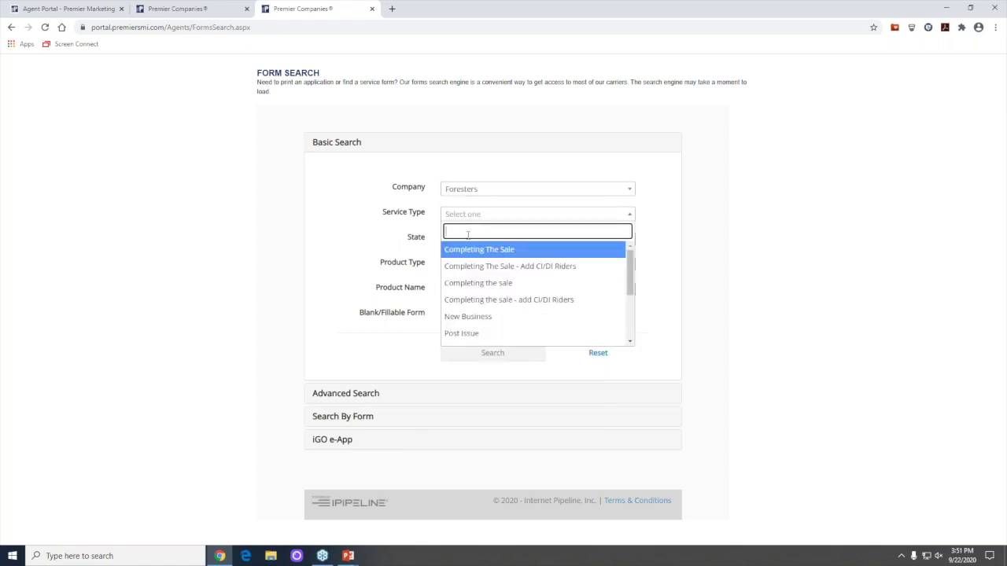
pyautogui.click(467, 317)
pyautogui.click(468, 243)
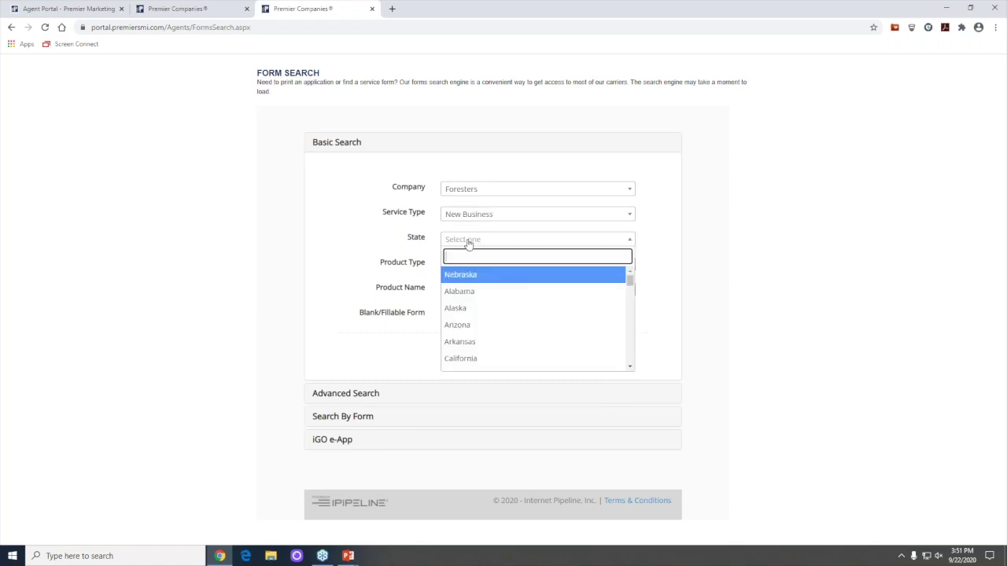
pyautogui.click(461, 274)
# Choose product type Term Life and product Your Term, and search for the Foresters forms
pyautogui.click(465, 266)
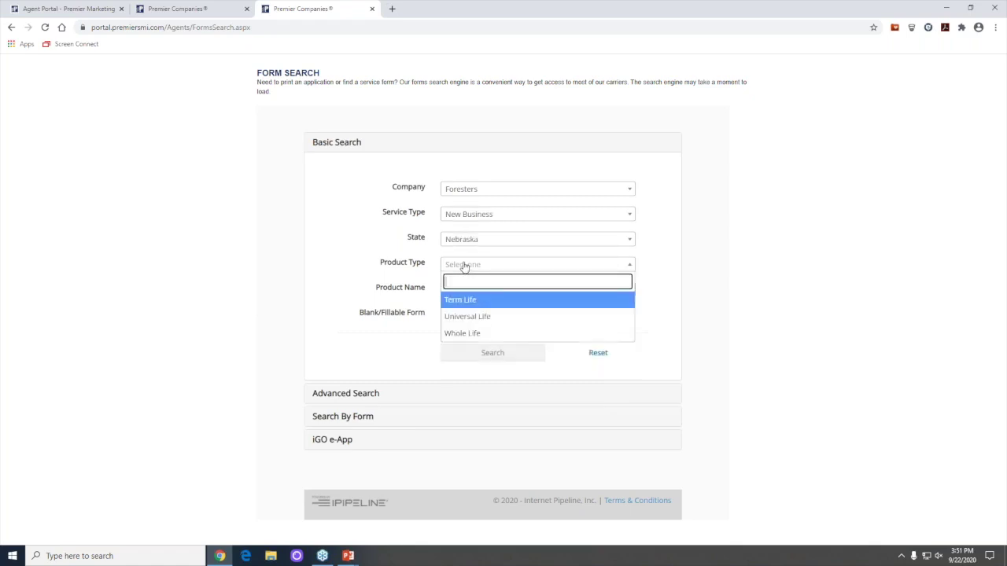
pyautogui.click(461, 299)
pyautogui.click(459, 291)
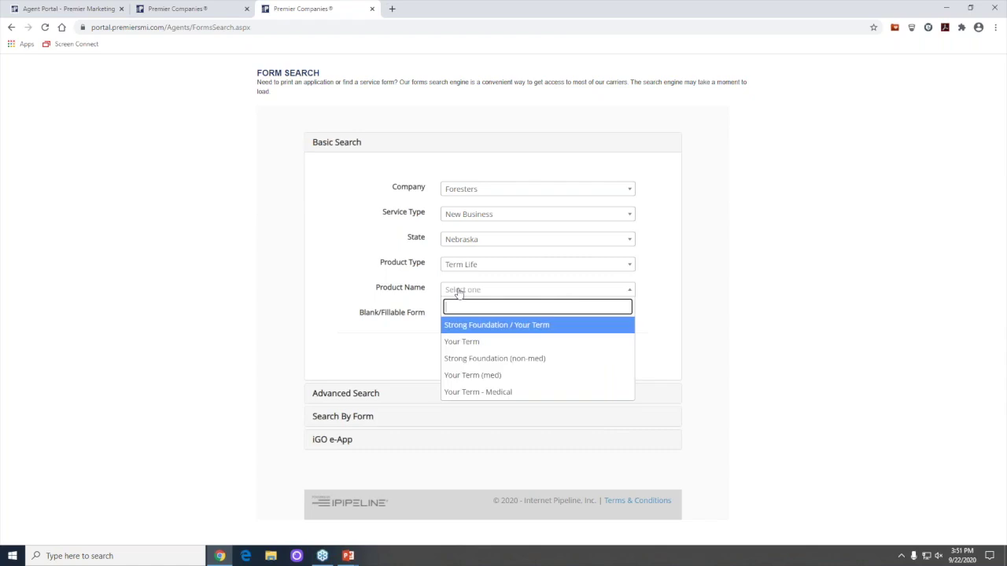
pyautogui.click(461, 341)
pyautogui.click(471, 356)
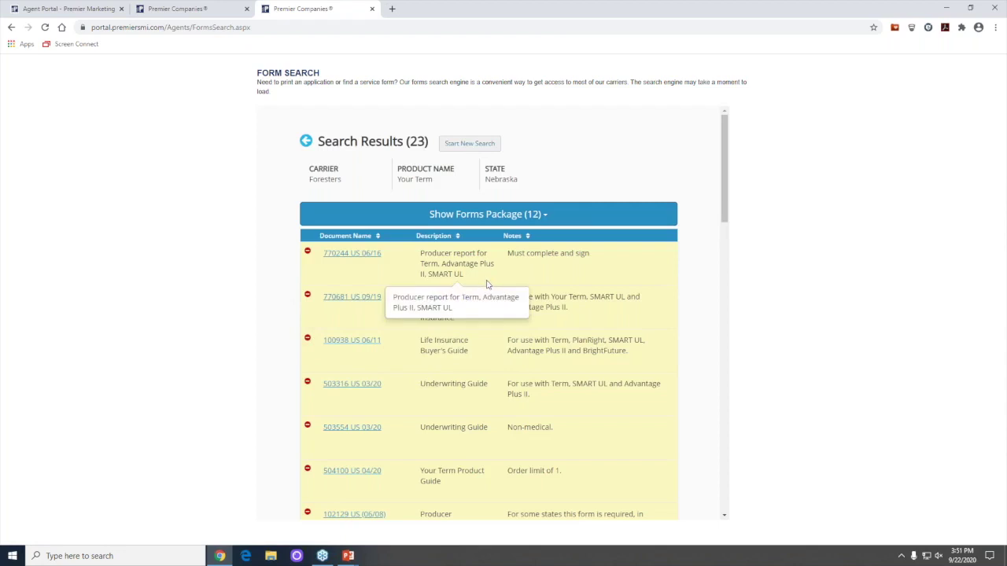
# Open the Your Term Product Guide, 504100 US 04/20, from the Foresters results, read through its pages and close it
pyautogui.scroll(-1, 486, 307)
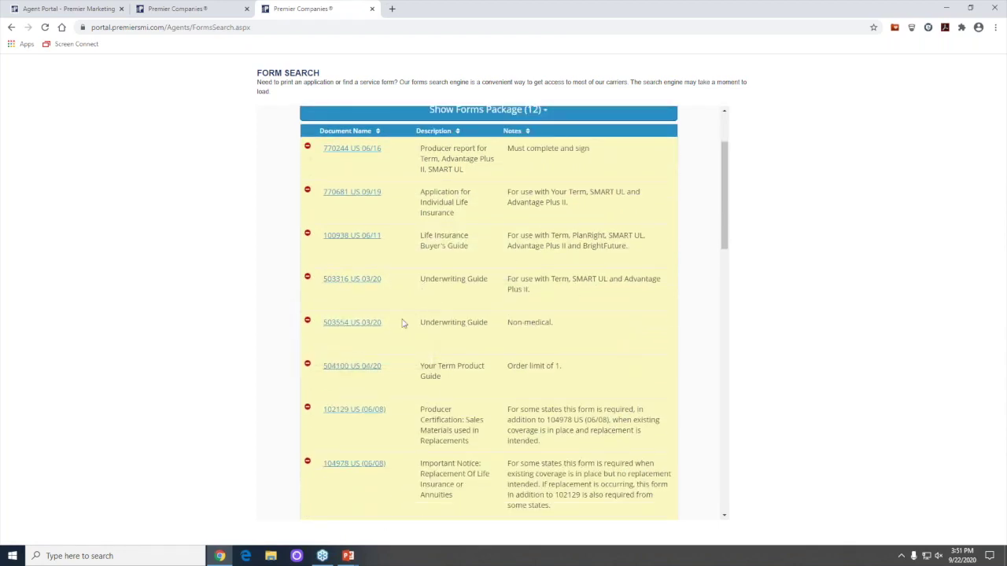
pyautogui.moveTo(384, 328)
pyautogui.scroll(-1, 425, 292)
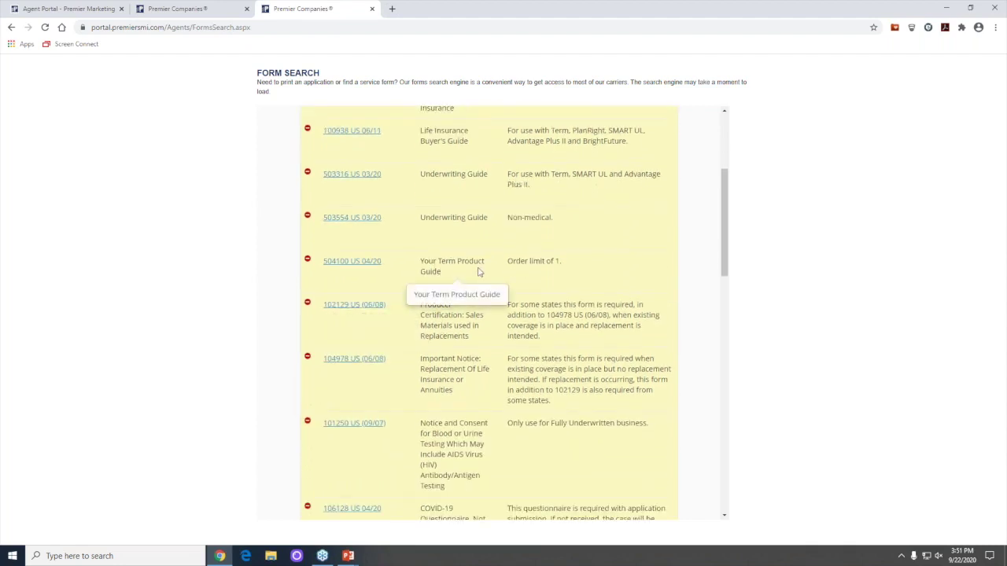
pyautogui.click(348, 263)
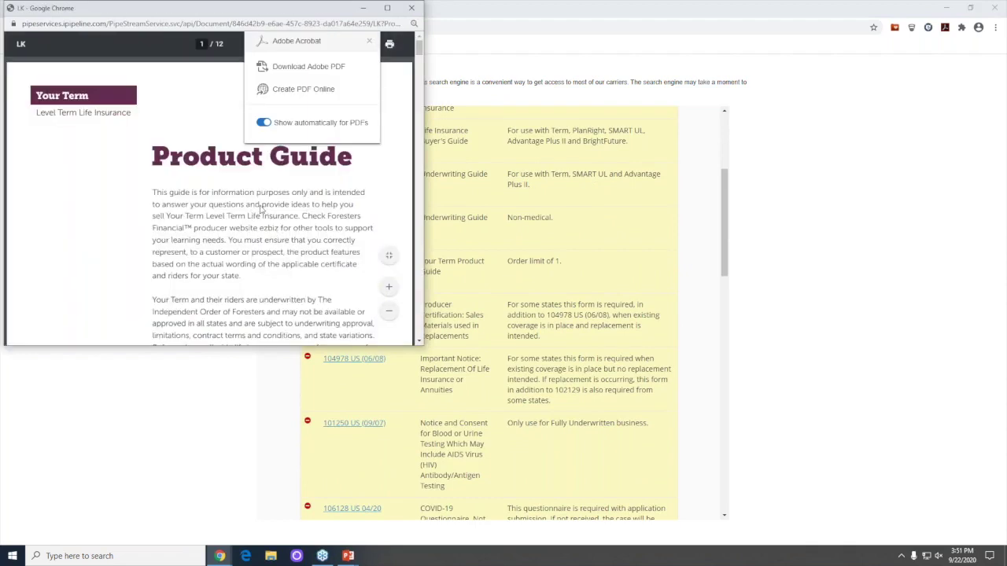
pyautogui.click(369, 41)
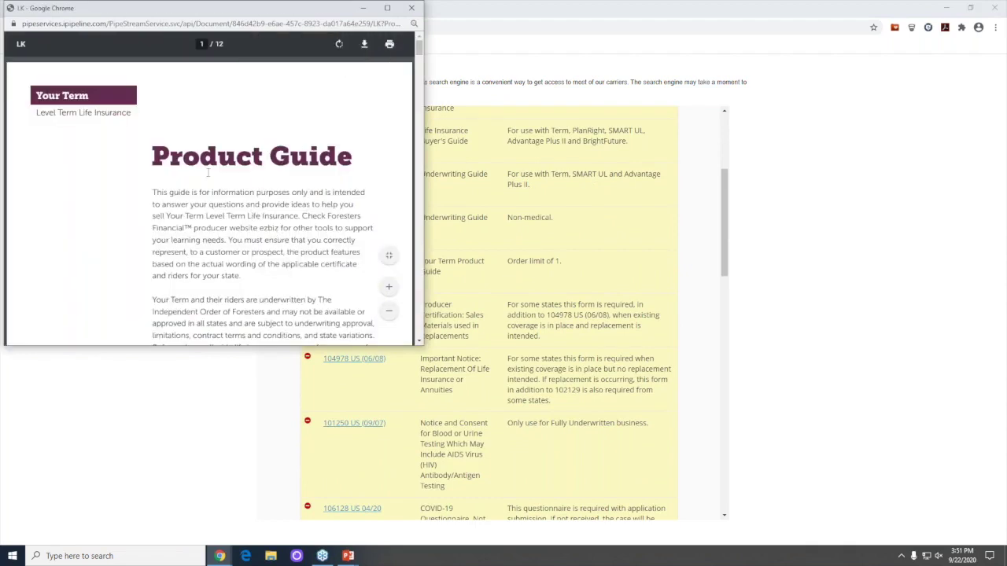
pyautogui.scroll(-10, 142, 195)
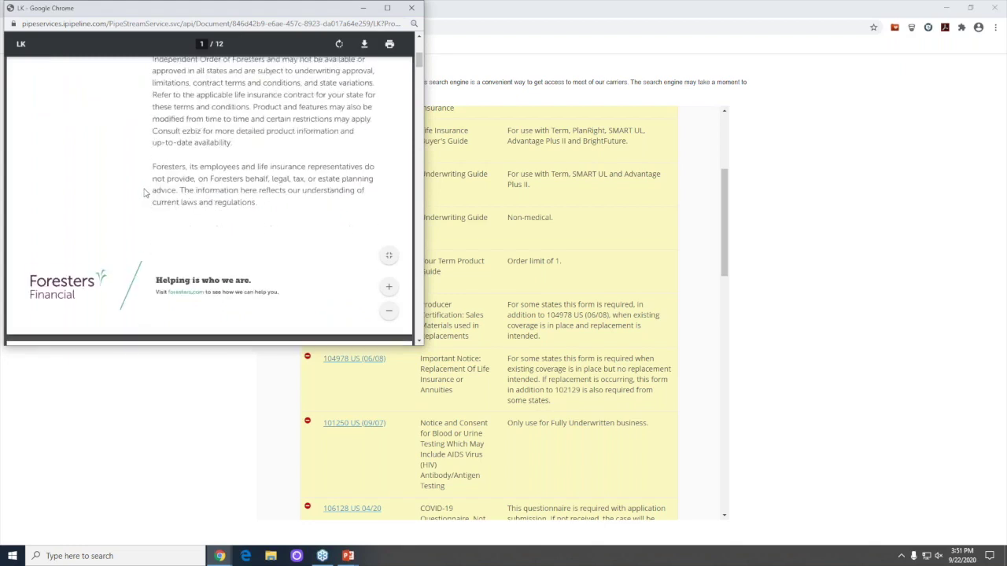
pyautogui.scroll(-10, 145, 195)
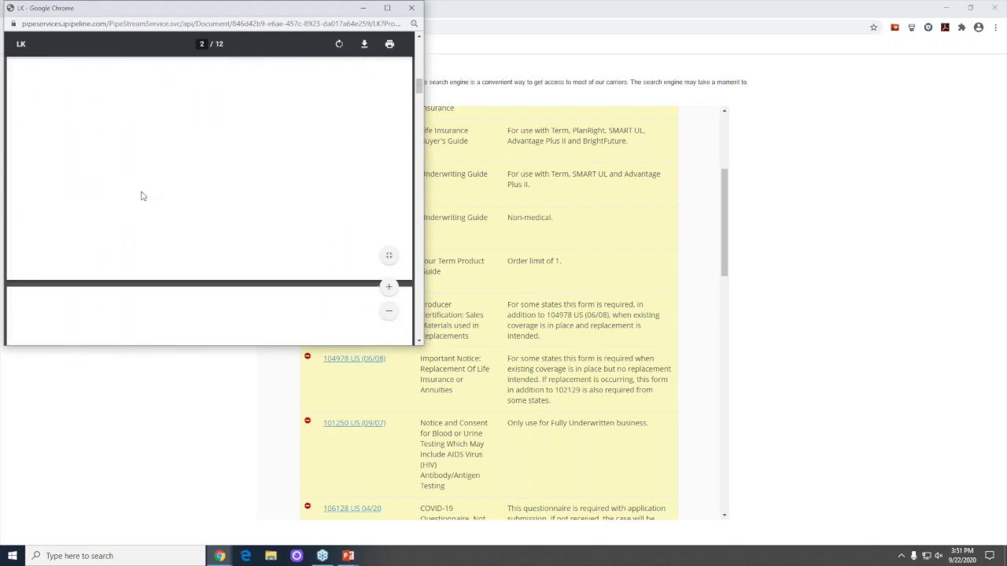
pyautogui.scroll(-2, 211, 185)
pyautogui.scroll(-10, 274, 236)
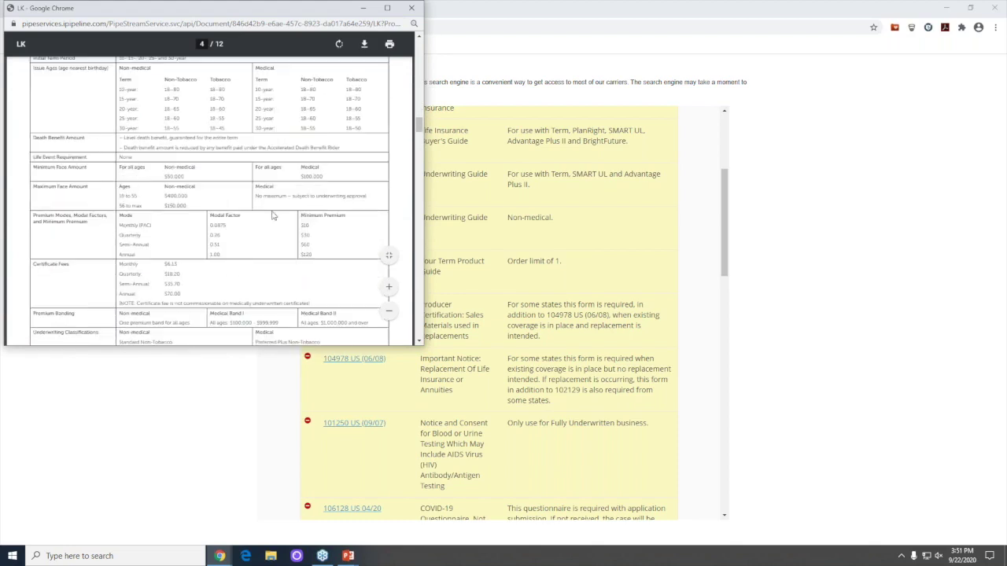
pyautogui.click(410, 8)
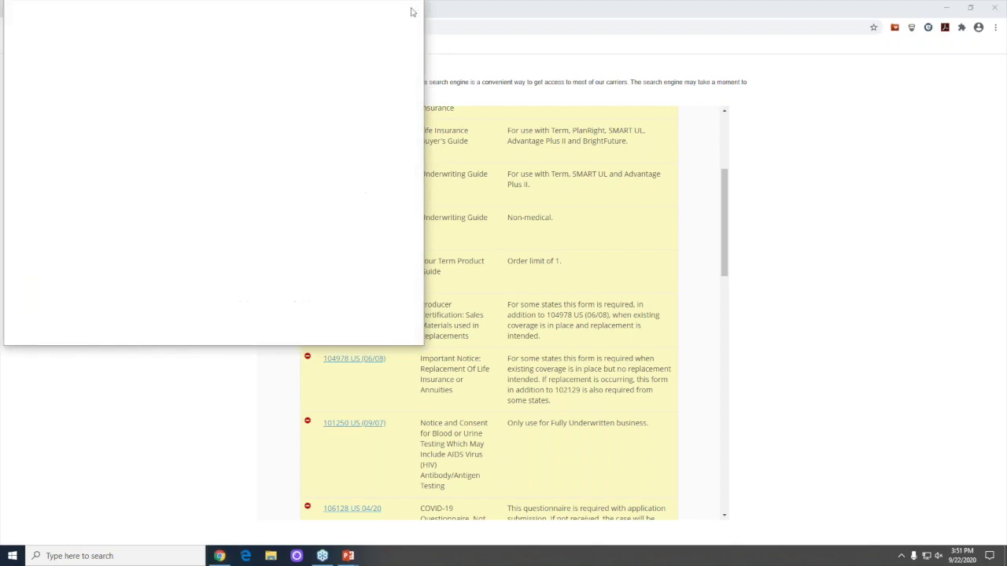
# Close the form search page and open the E-App Drop Ticket platform from the agent portal
pyautogui.scroll(5, 467, 216)
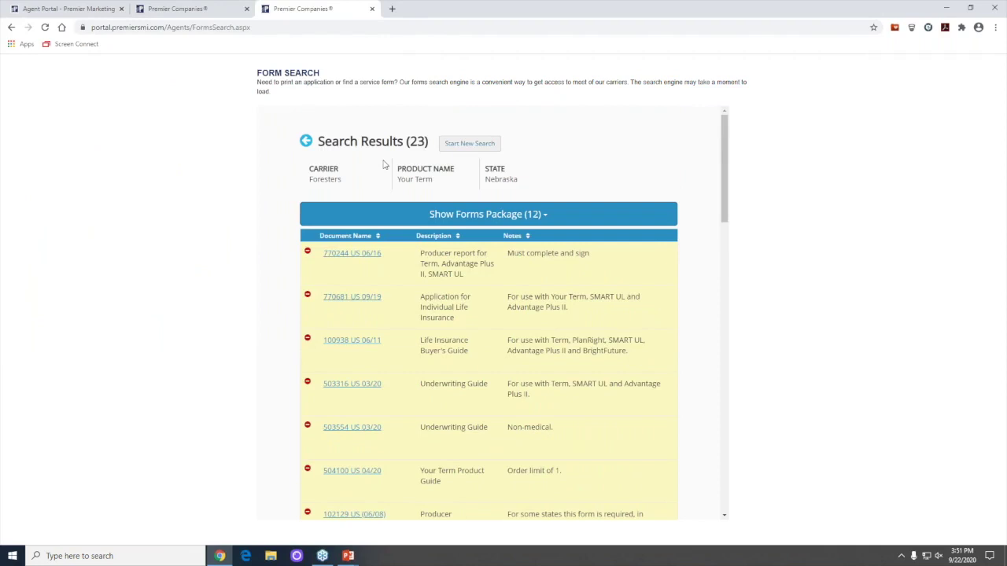
pyautogui.click(372, 8)
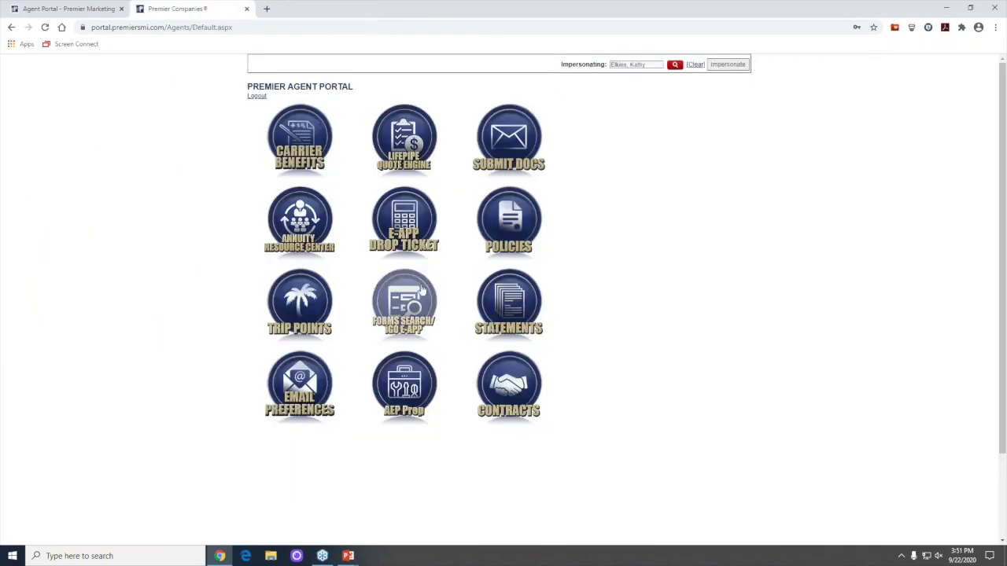
pyautogui.click(403, 219)
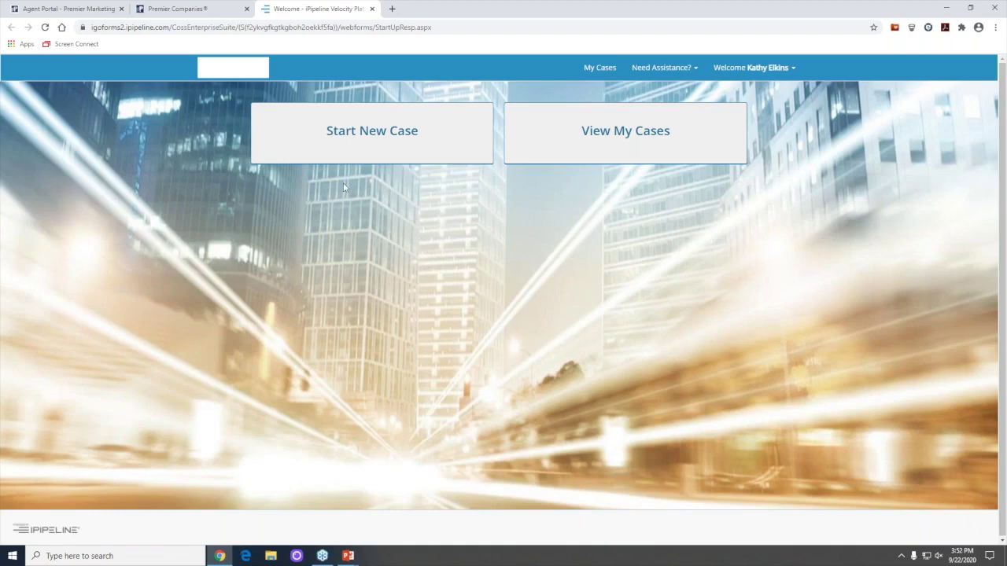
pyautogui.click(177, 8)
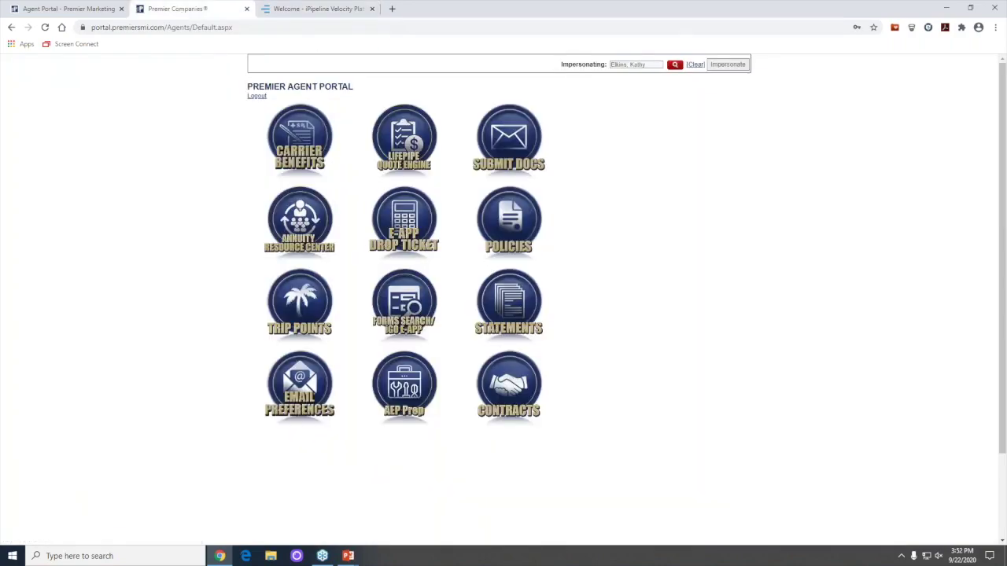
pyautogui.click(297, 8)
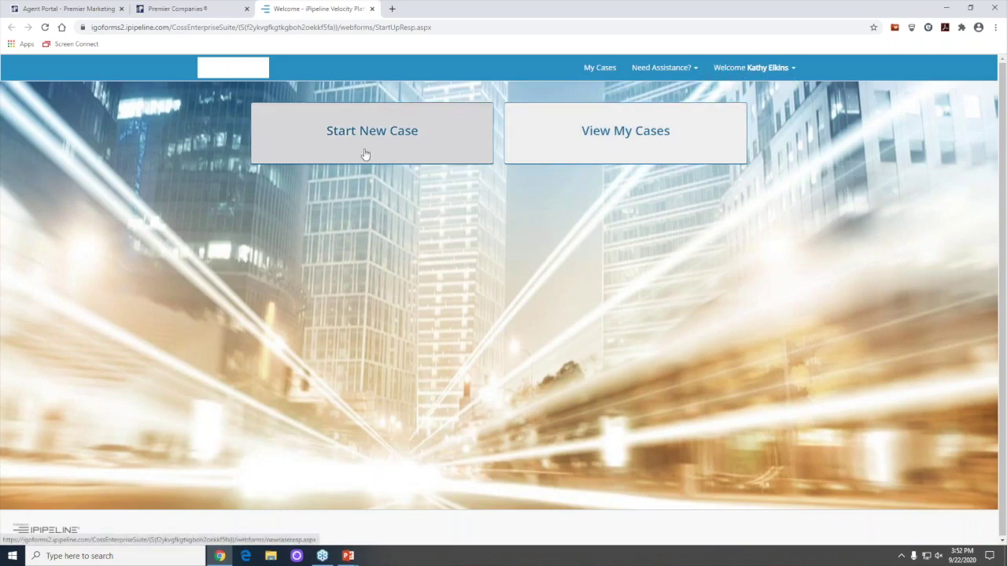
# Open the sample client's Protective Classic Choice Term 30 case from the existing cases and select its iGO e-App
pyautogui.click(632, 134)
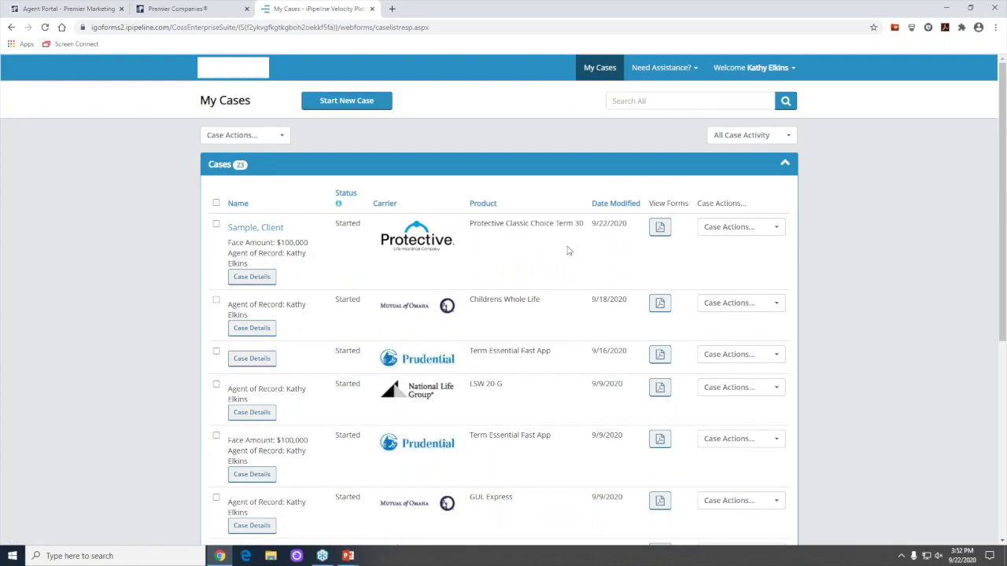
pyautogui.click(742, 230)
pyautogui.click(726, 261)
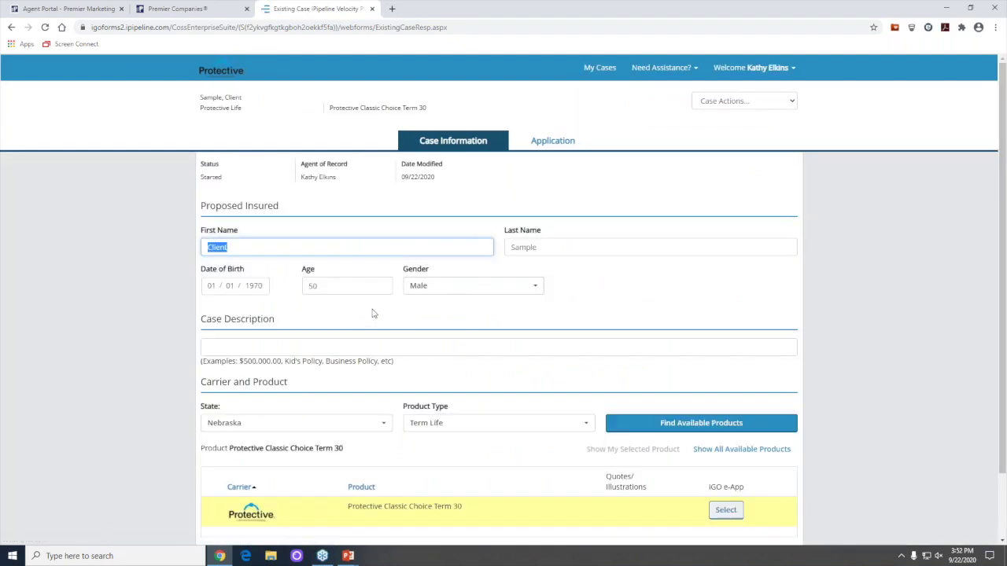
pyautogui.scroll(-1, 374, 313)
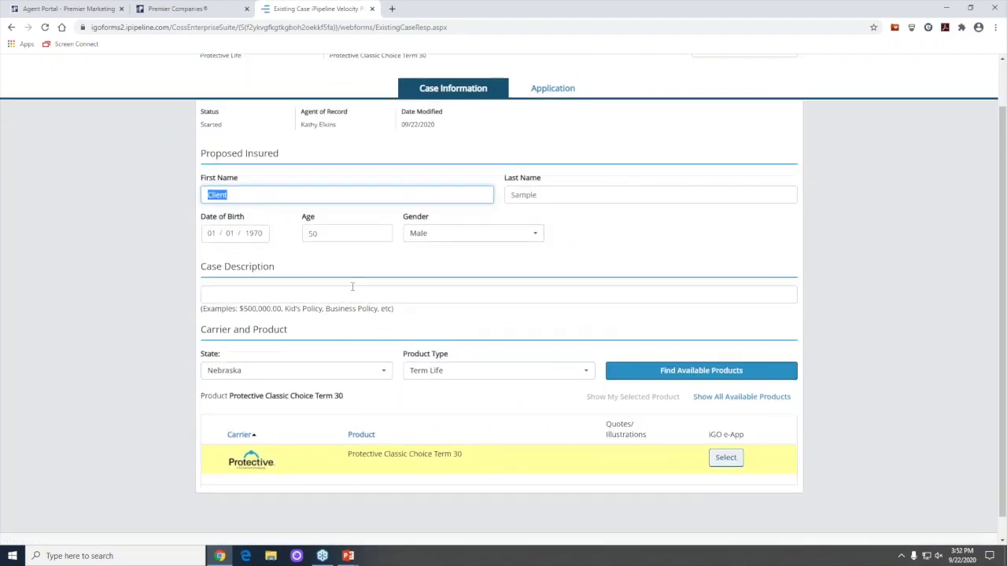
pyautogui.click(728, 460)
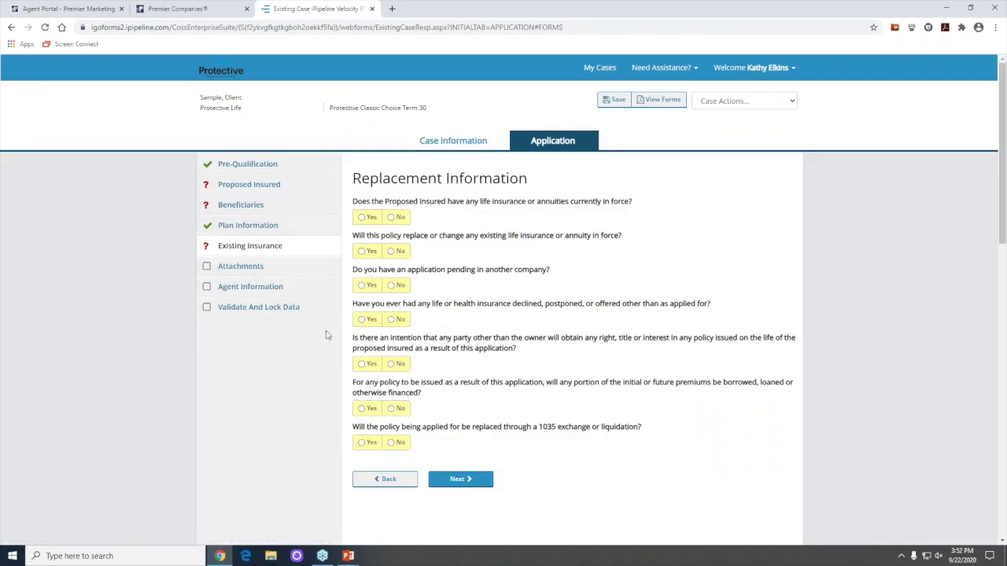
# In the Existing Insurance section, answer Yes to the questions on insurance in force, policy replacement and applications pending elsewhere
pyautogui.click(361, 217)
pyautogui.click(362, 250)
pyautogui.click(362, 285)
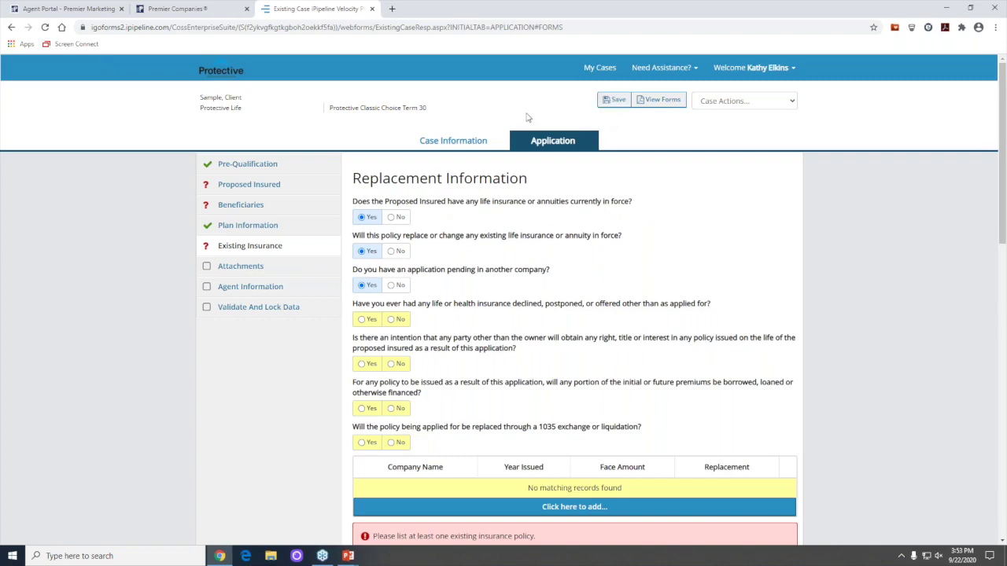
# Always allow pop-ups and redirects from the igoforms2.ipipeline.com site so the case's forms can open
pyautogui.click(663, 101)
pyautogui.click(857, 30)
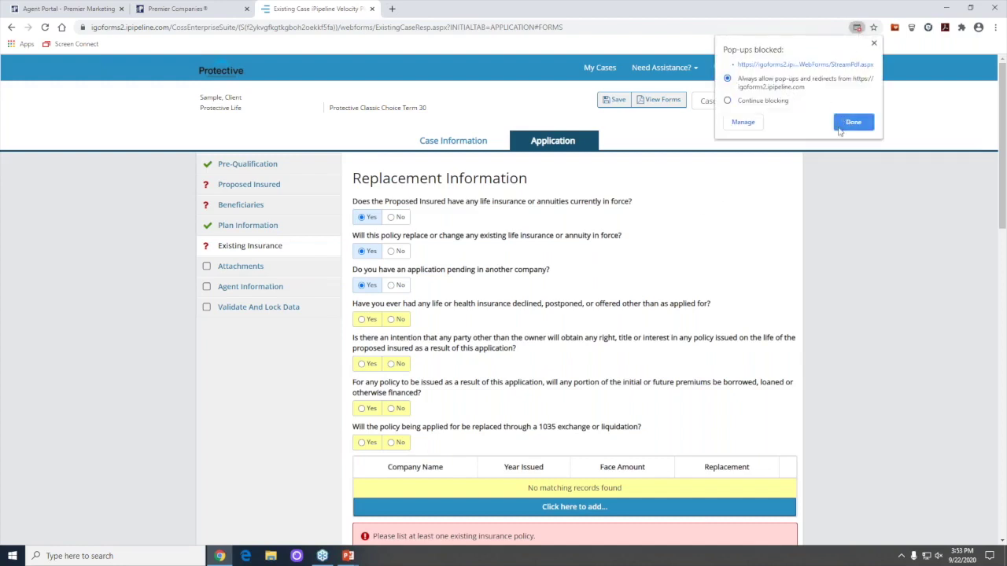
pyautogui.click(845, 126)
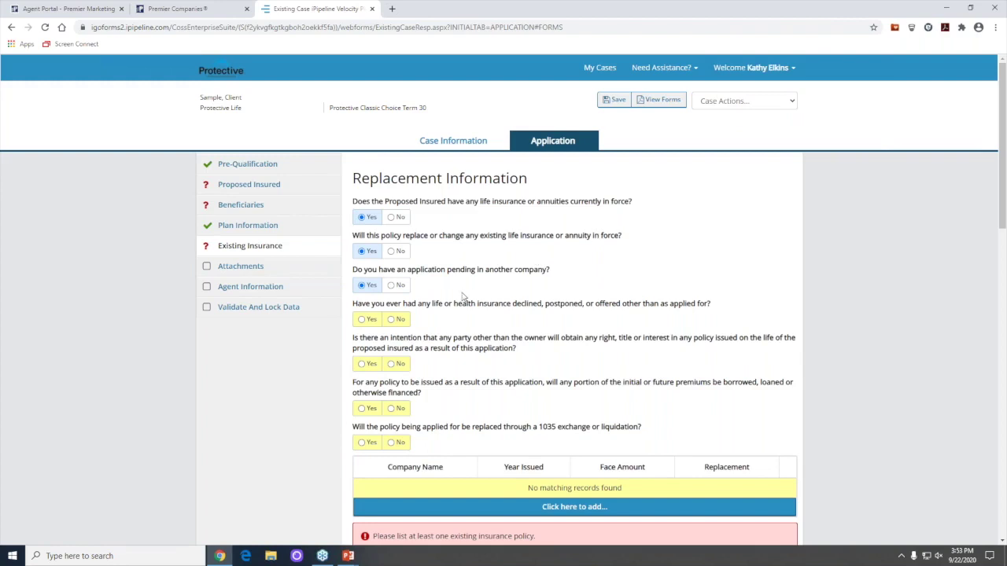
# Open the forms for the Protective Classic Choice Term 30 case, read through the five-page PDF and close it
pyautogui.click(659, 100)
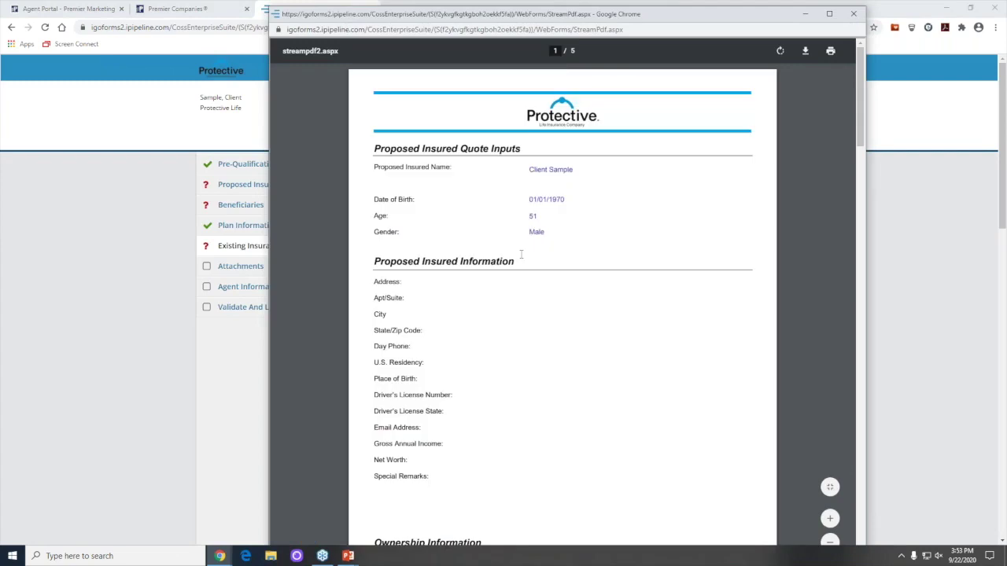
pyautogui.scroll(-8, 500, 263)
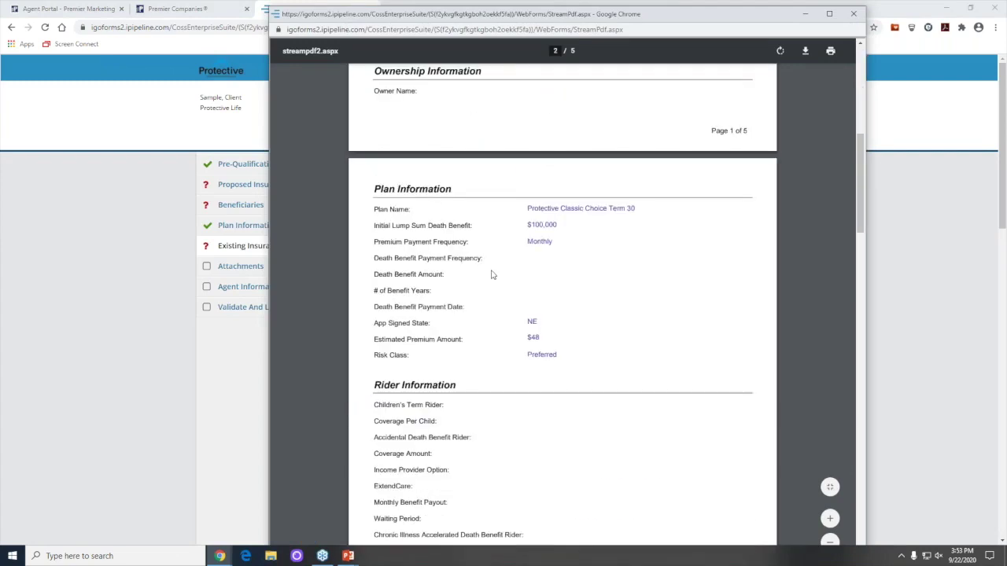
pyautogui.scroll(-5, 488, 277)
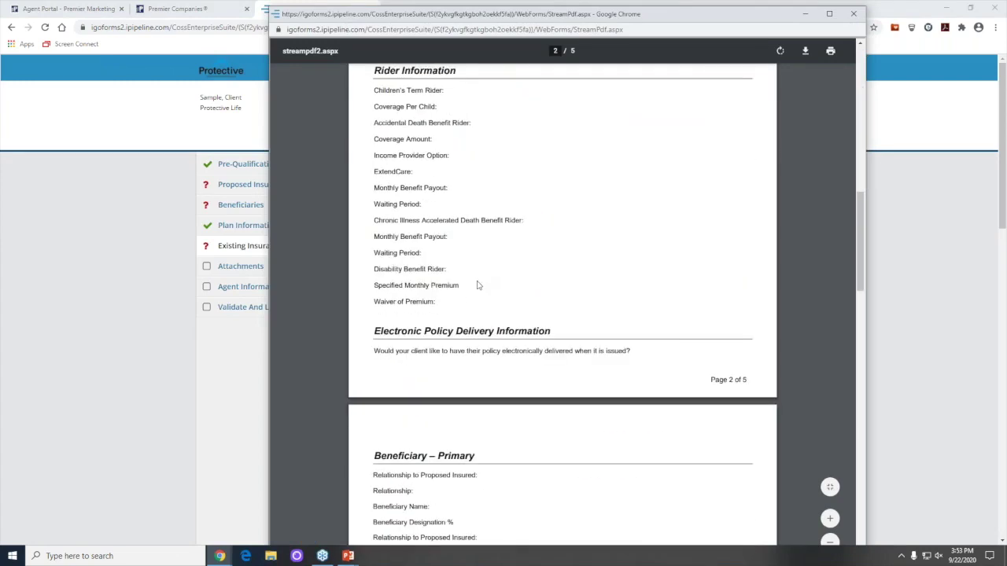
pyautogui.scroll(-5, 492, 285)
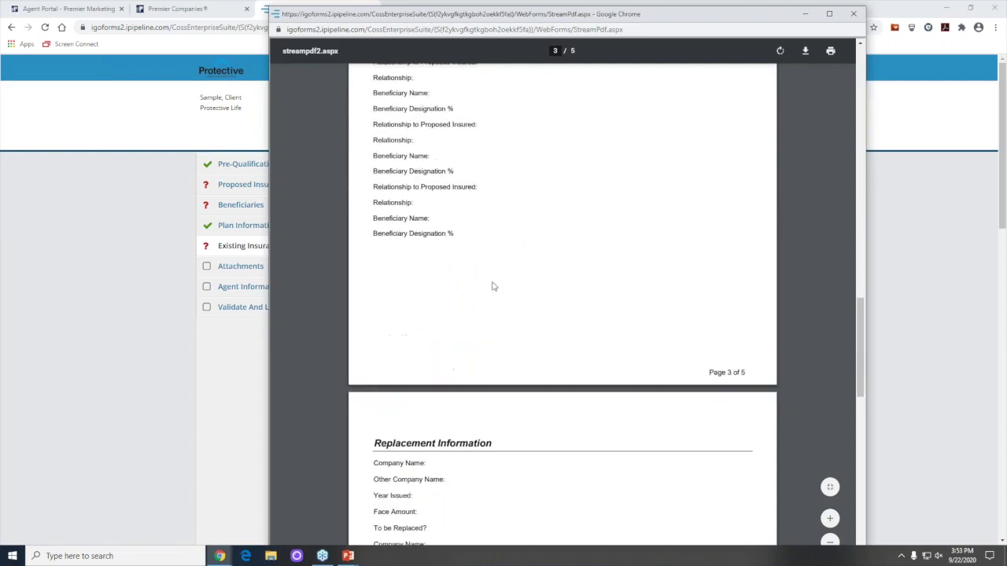
pyautogui.scroll(-10, 495, 294)
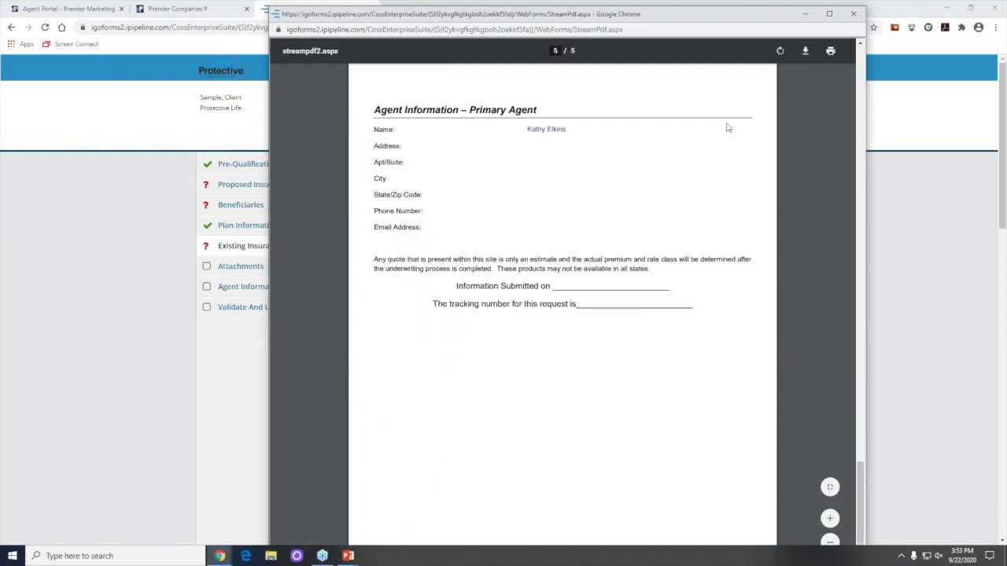
pyautogui.click(854, 15)
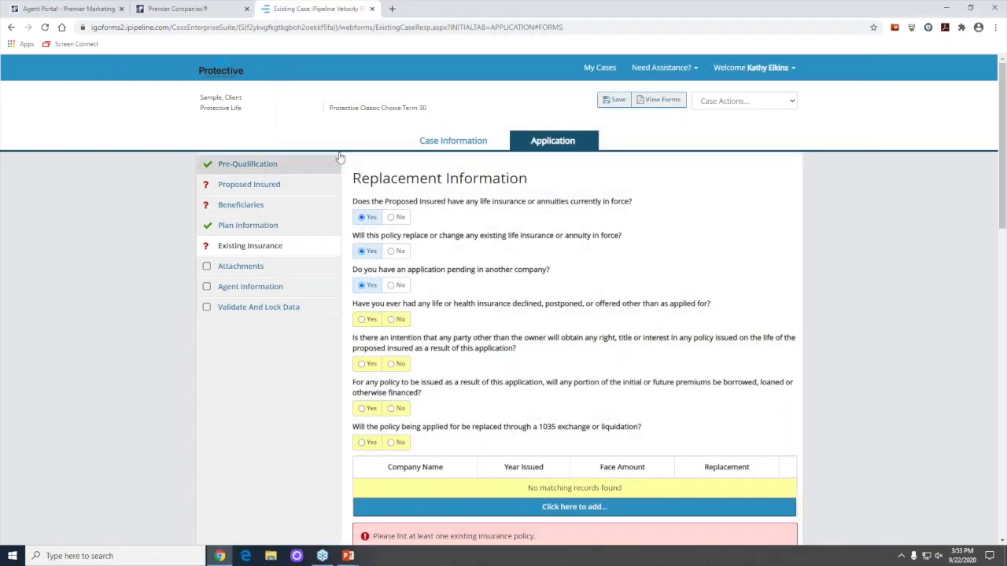
# Close the e-application case and open the Training & Education page for Term Life on the Premier Marketing website
pyautogui.click(373, 9)
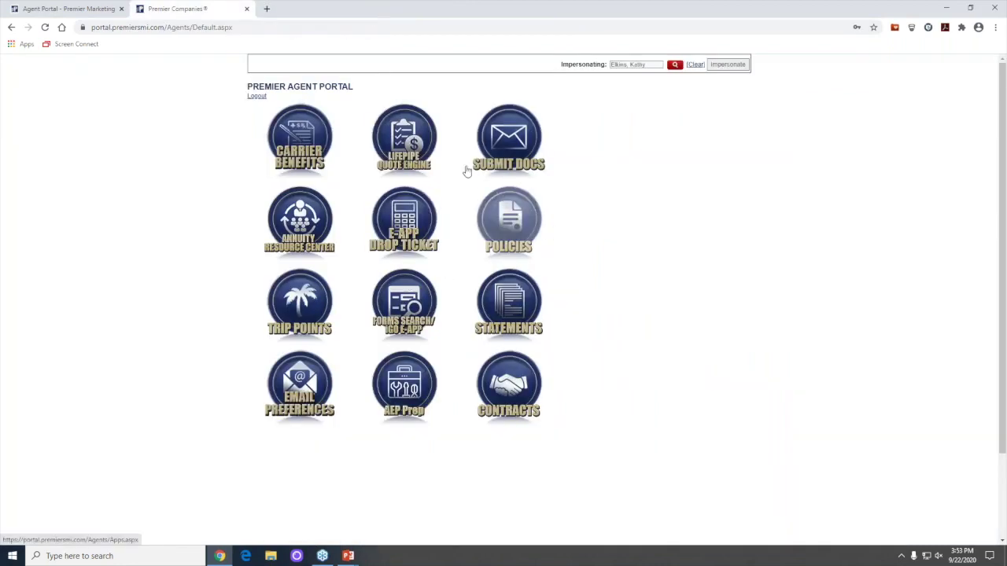
pyautogui.click(68, 9)
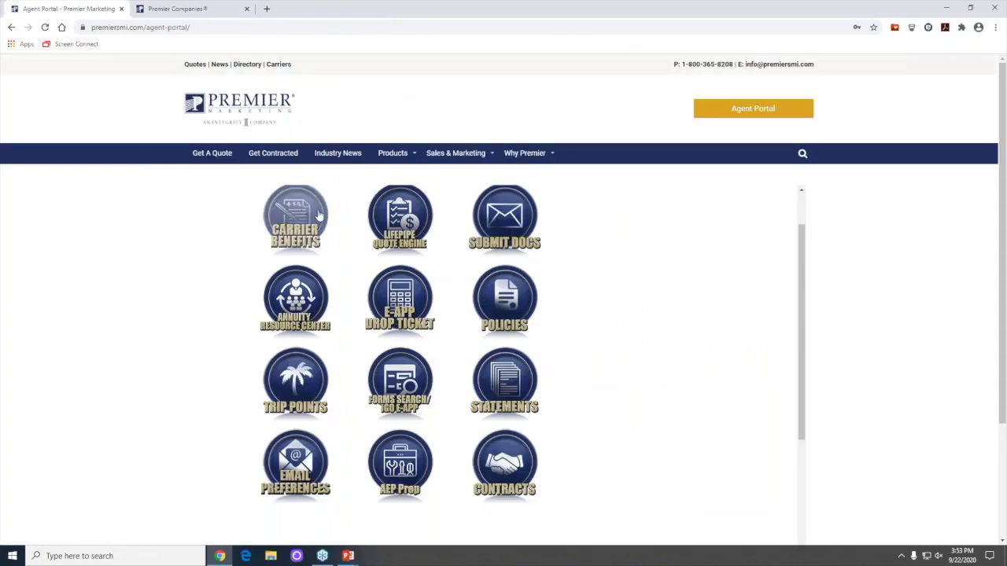
pyautogui.click(393, 153)
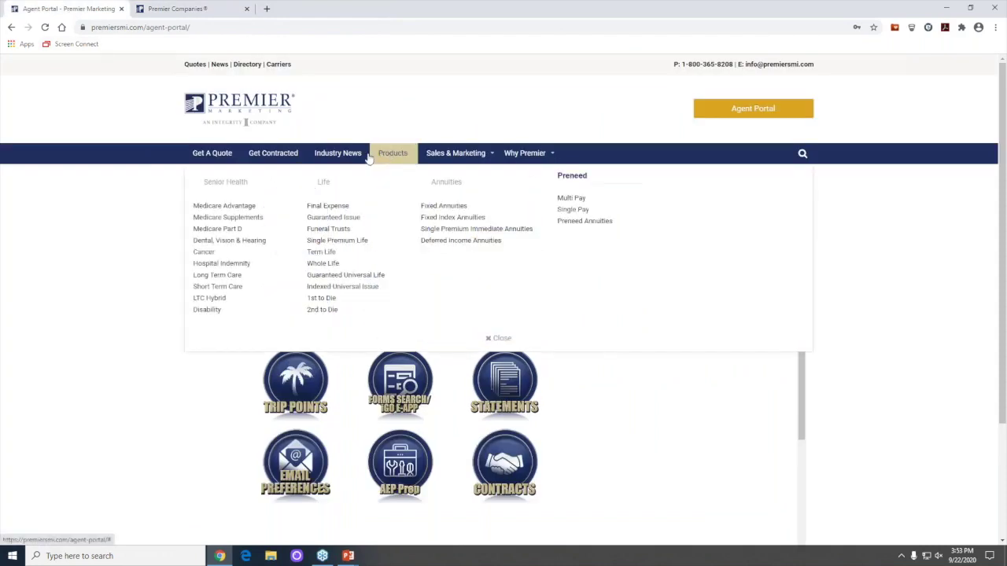
pyautogui.click(320, 252)
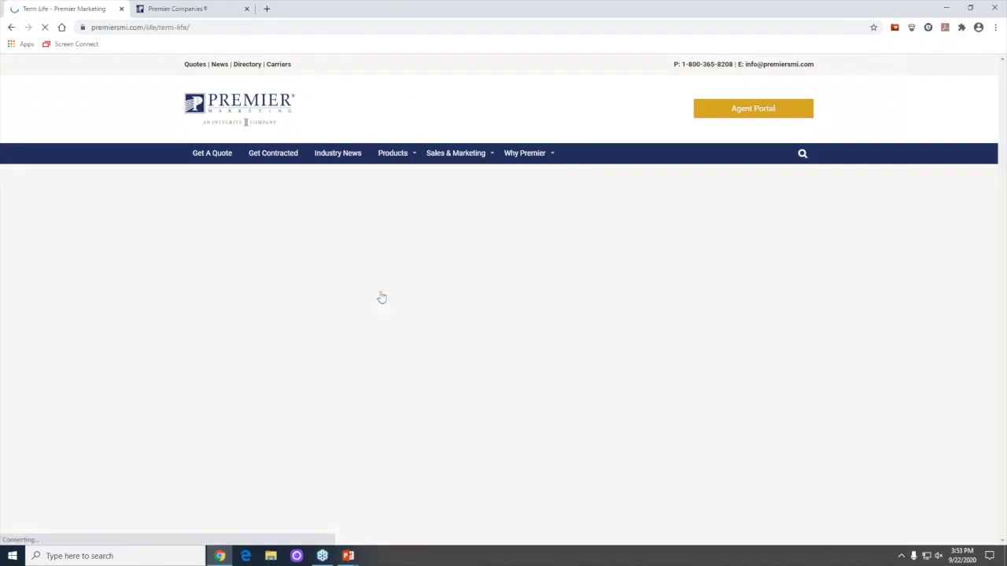
pyautogui.scroll(-1, 315, 377)
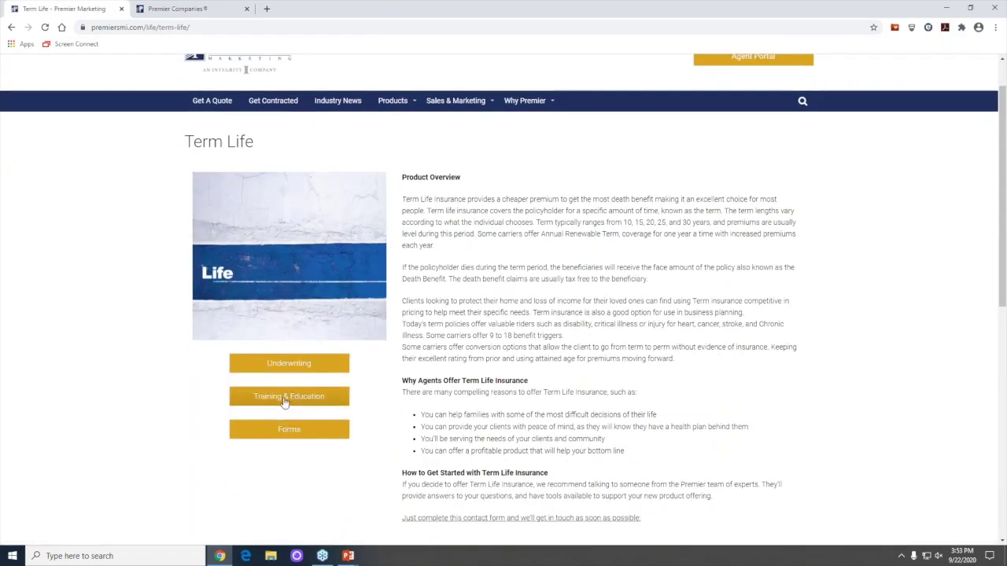
pyautogui.click(334, 393)
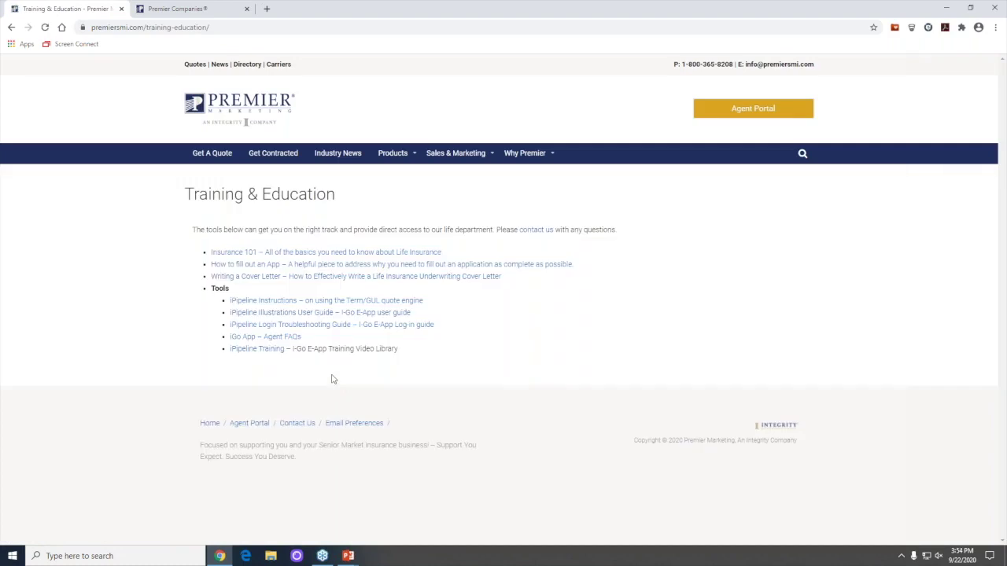
# Open the iPipeline Training page, look through the iGO Training Video Library and close it
pyautogui.click(252, 351)
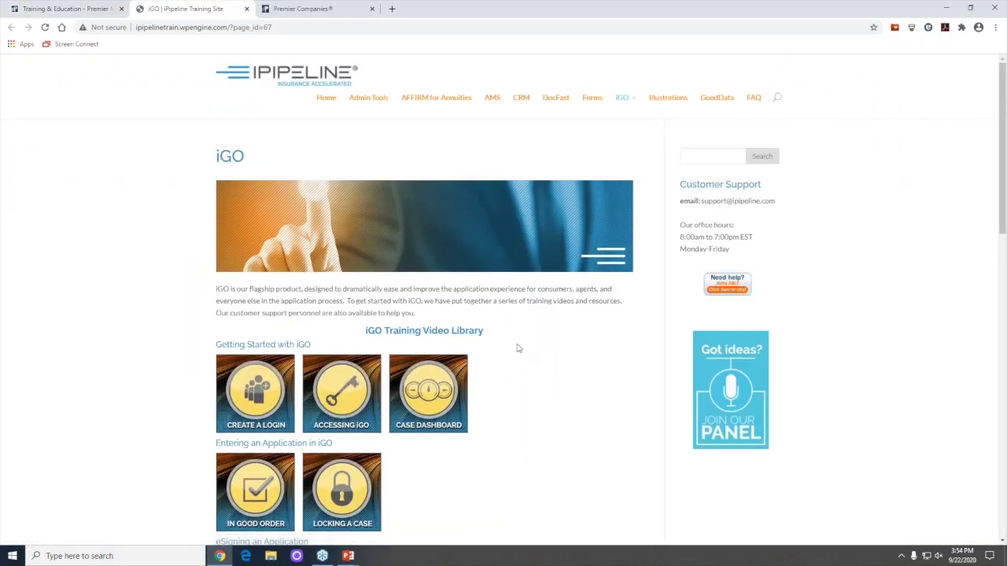
pyautogui.scroll(-1, 513, 358)
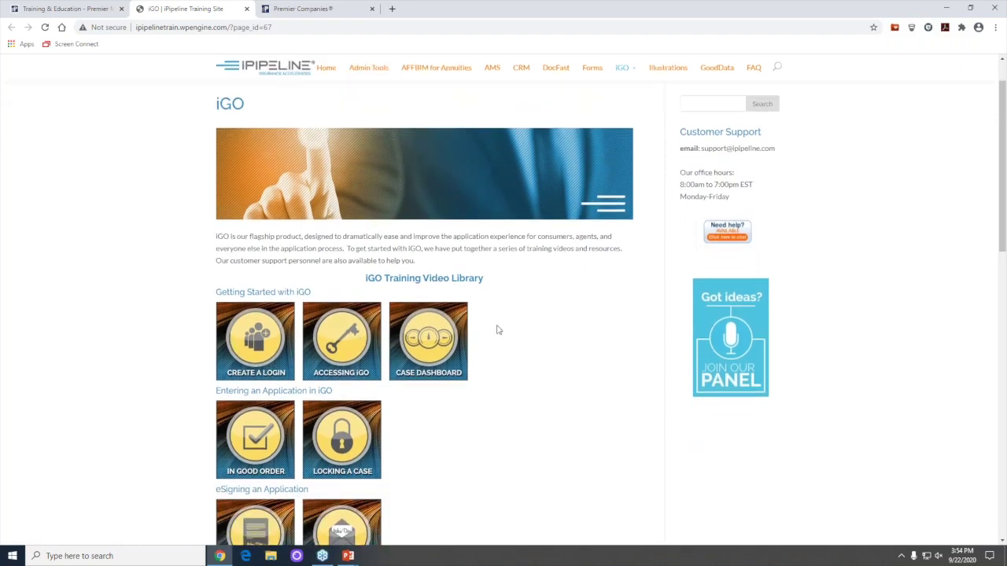
pyautogui.scroll(-1, 504, 340)
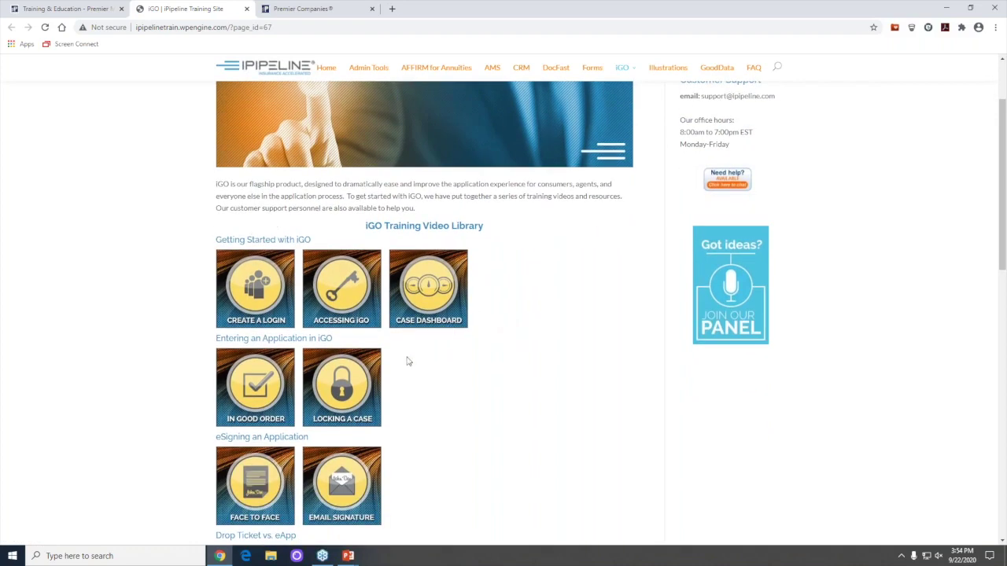
pyautogui.scroll(-2, 406, 381)
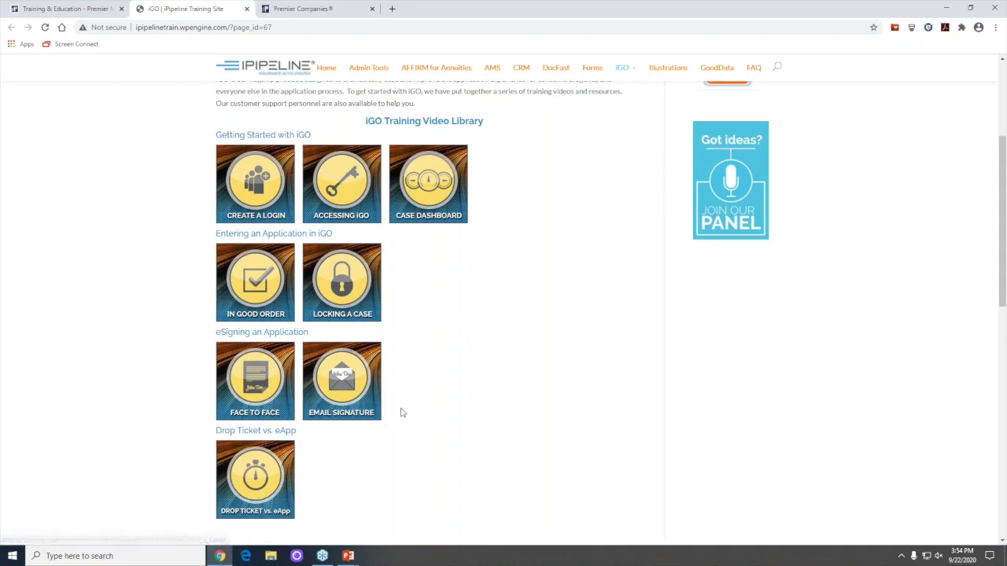
pyautogui.scroll(3, 427, 389)
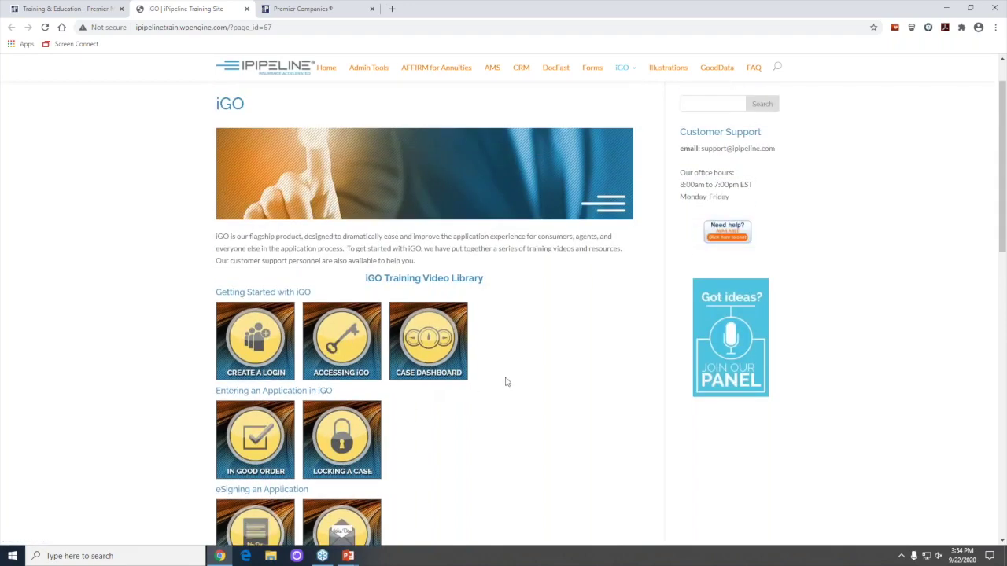
pyautogui.scroll(1, 507, 378)
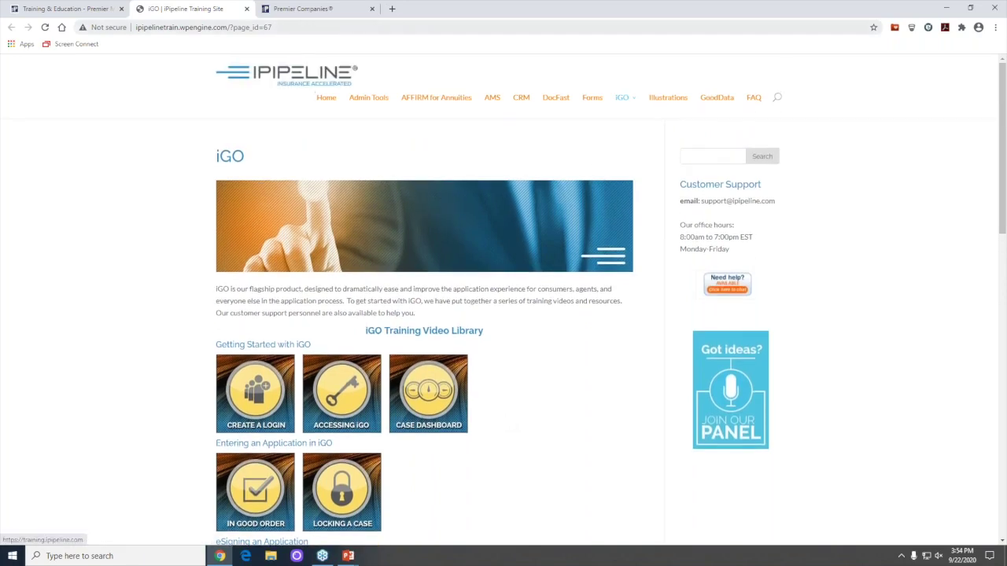
pyautogui.click(246, 9)
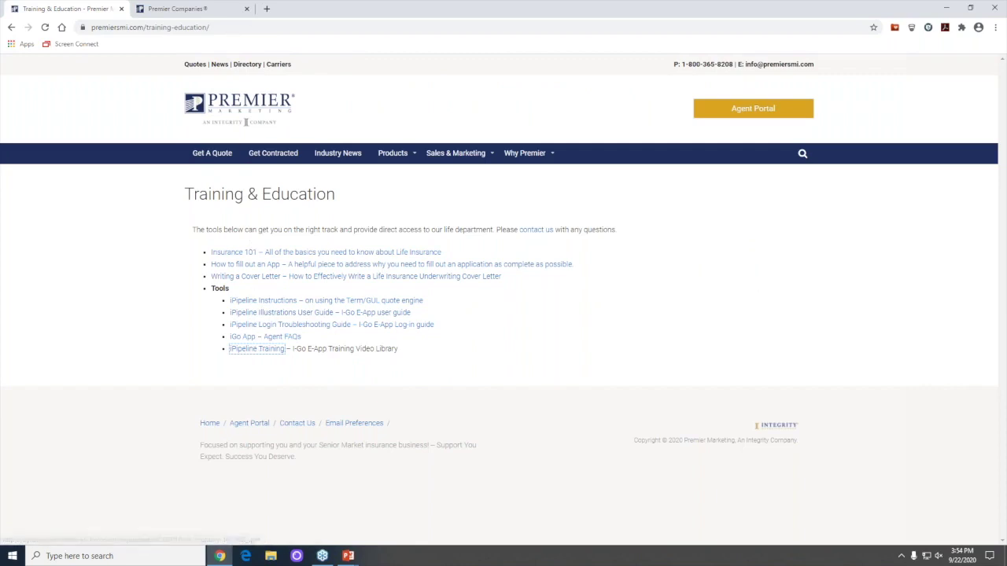
# From Term Life underwriting, open the questionnaires list, view the Cancer Breast Questionnaire and close it
pyautogui.moveTo(391, 152)
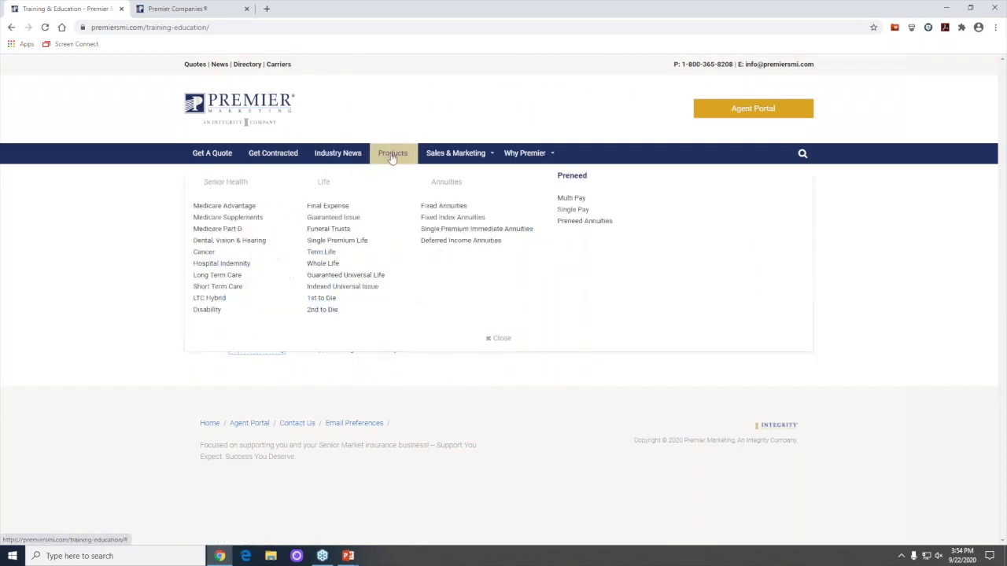
pyautogui.click(320, 252)
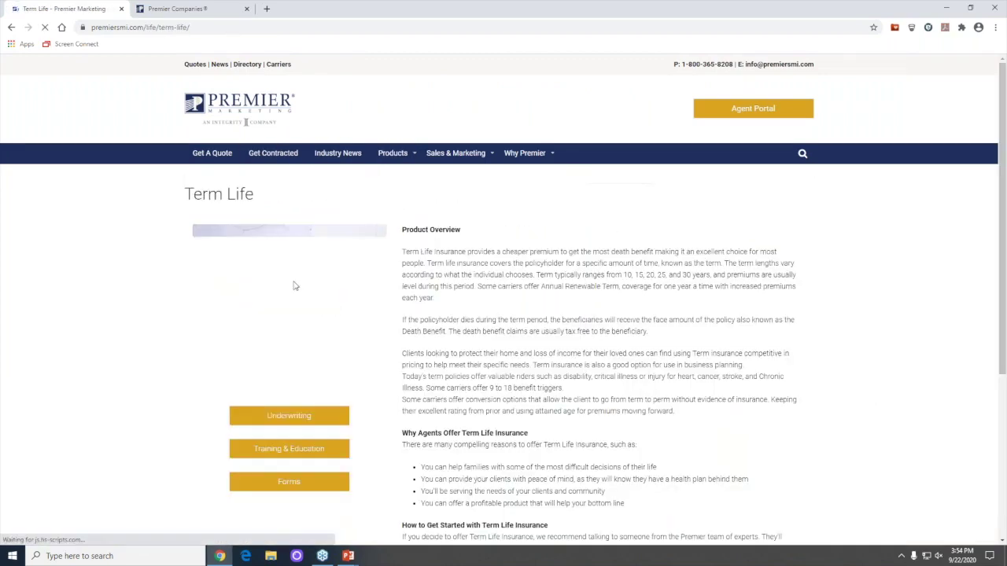
pyautogui.click(283, 417)
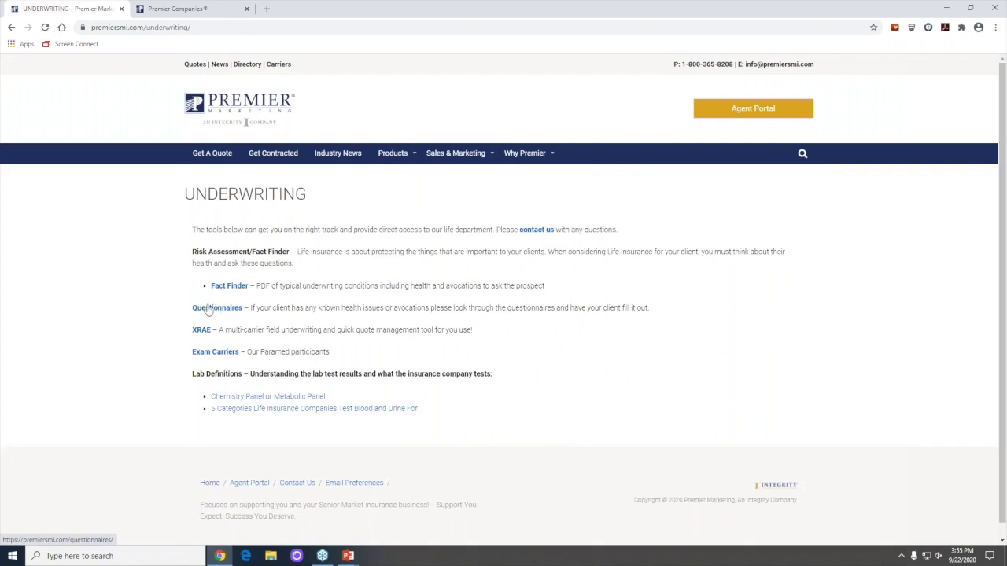
pyautogui.click(219, 310)
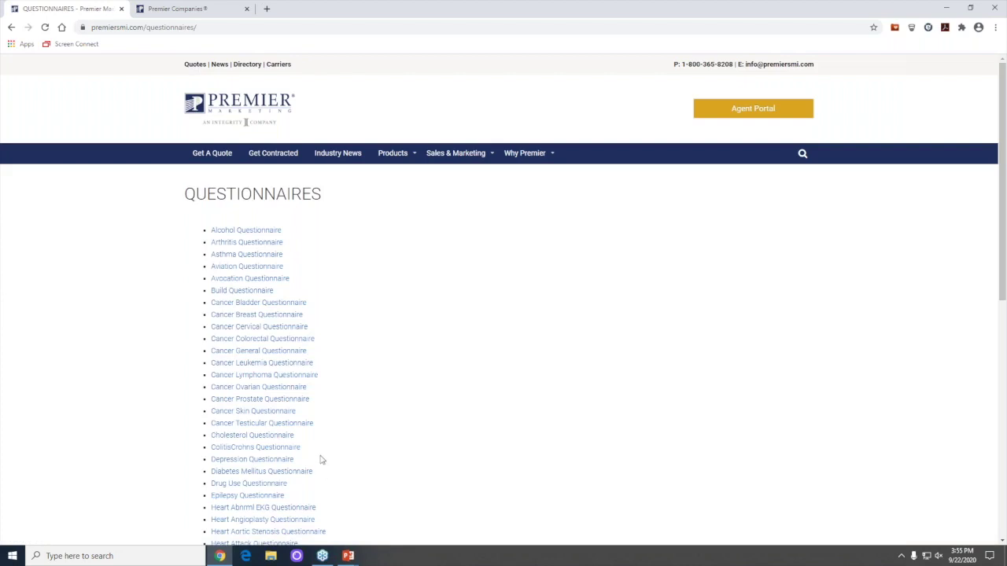
pyautogui.click(225, 318)
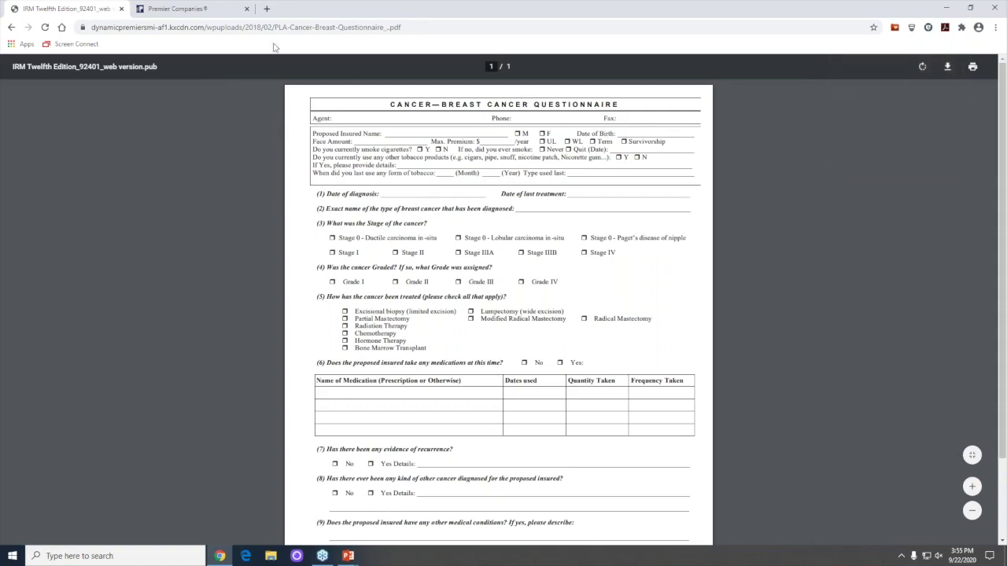
pyautogui.click(122, 9)
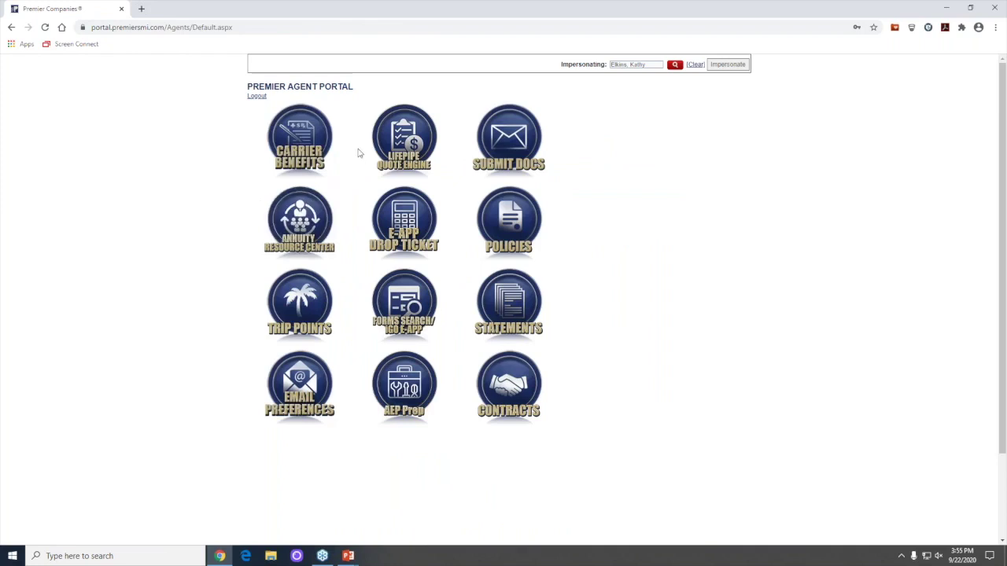
# Start a LifePipe quote for a female client with product type Guaranteed Universal Life (GUL) - Benchmark, solved To Age 121 (Maturity)
pyautogui.click(403, 150)
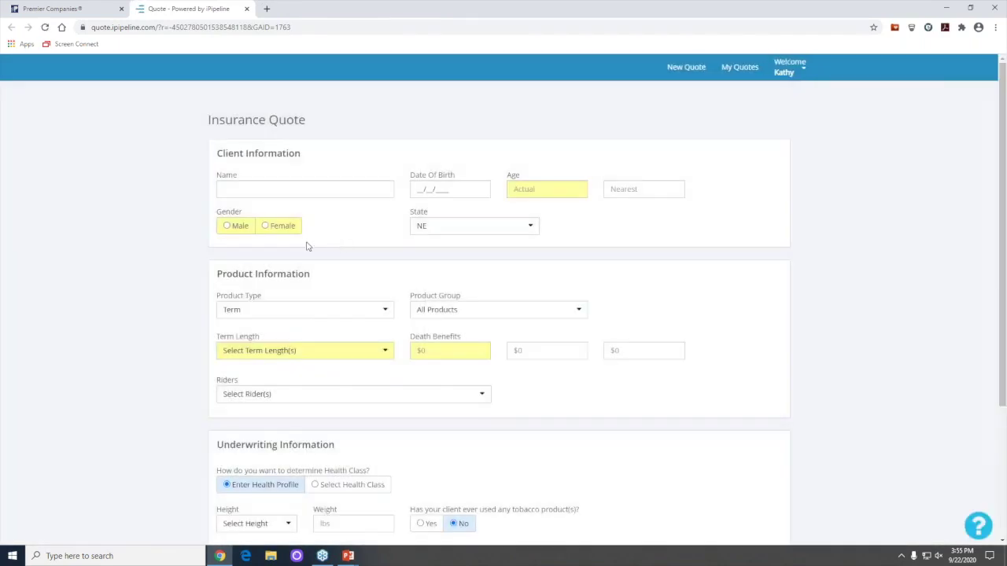
pyautogui.click(267, 226)
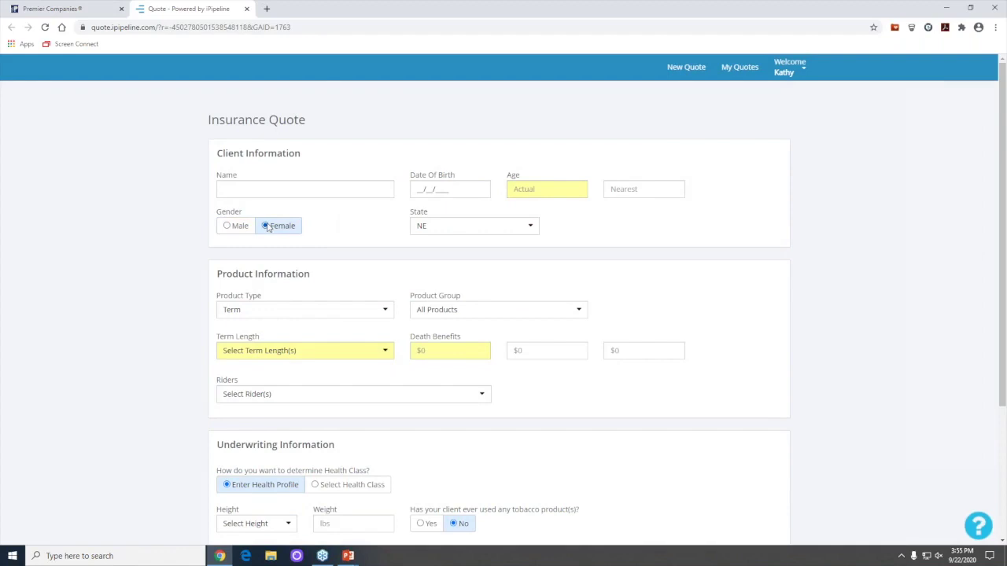
pyautogui.click(383, 312)
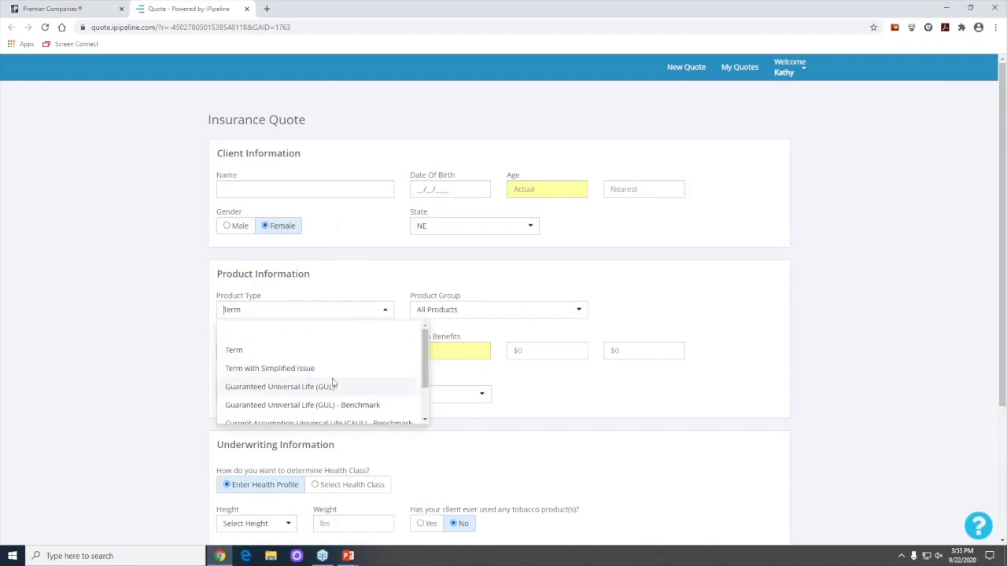
pyautogui.scroll(-2, 332, 382)
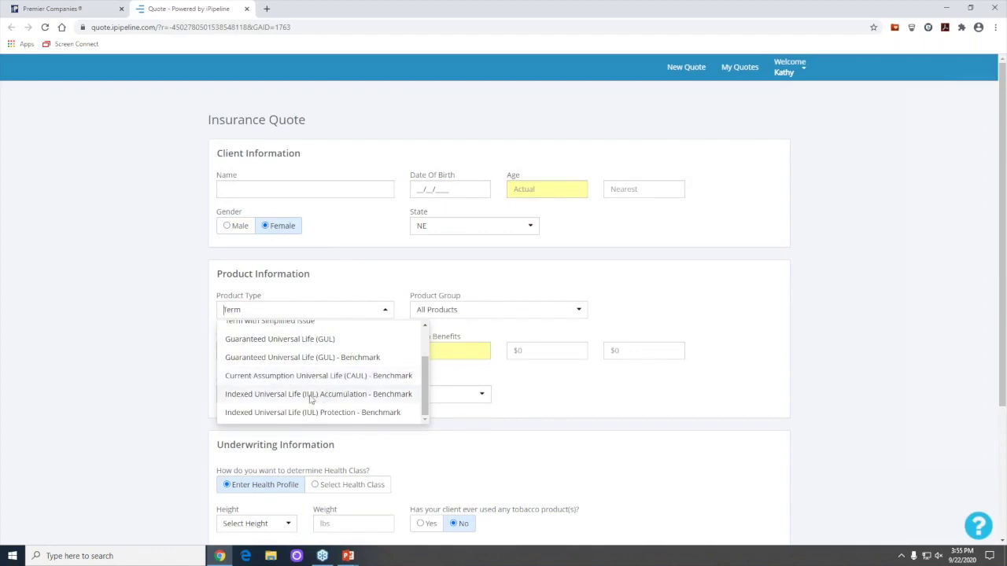
pyautogui.scroll(-1, 311, 400)
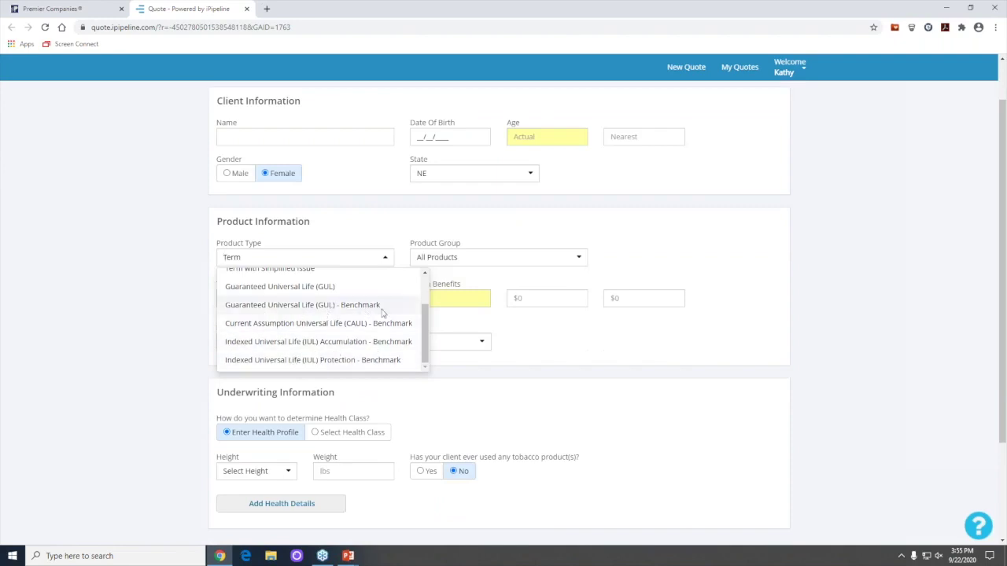
pyautogui.click(275, 305)
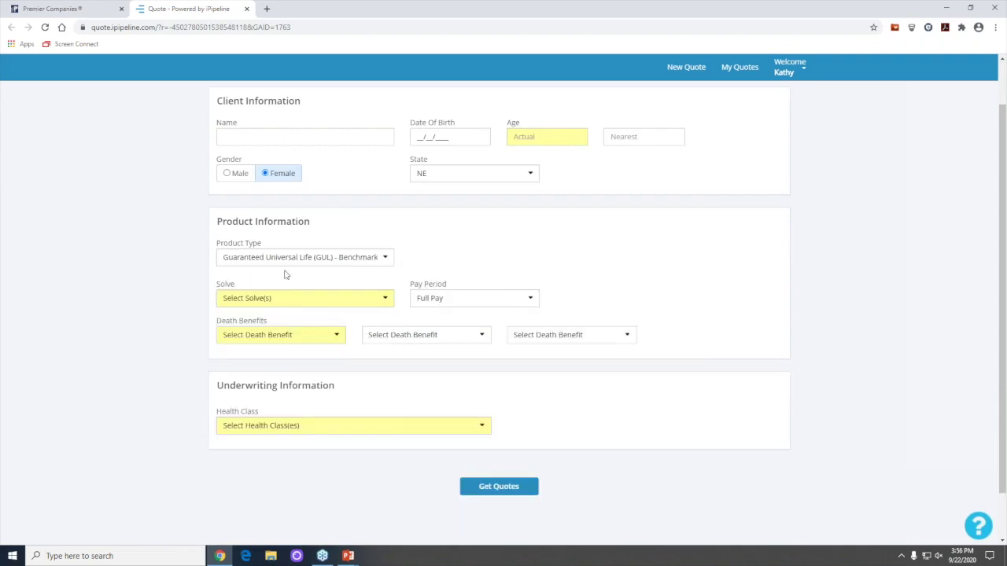
pyautogui.click(384, 300)
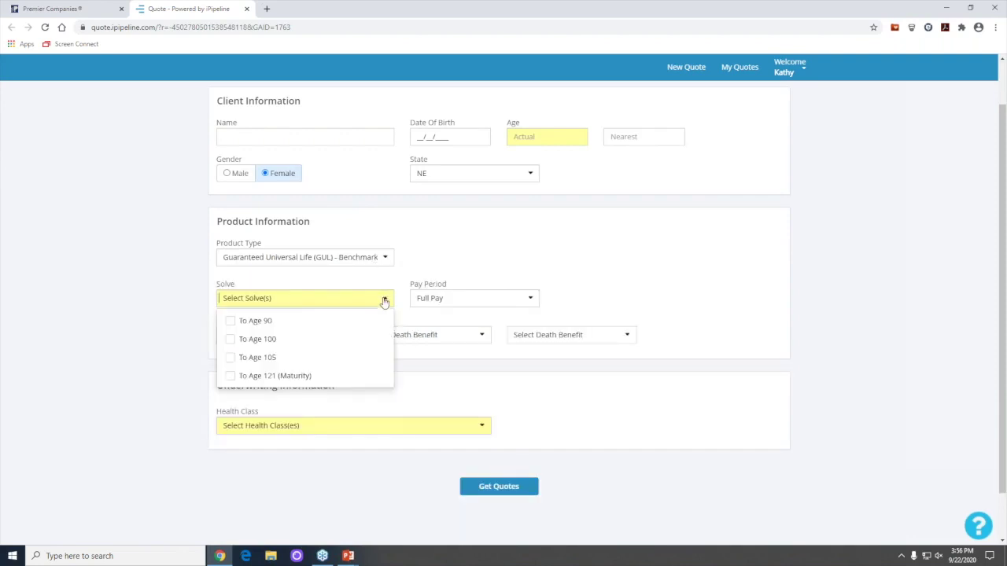
pyautogui.click(230, 377)
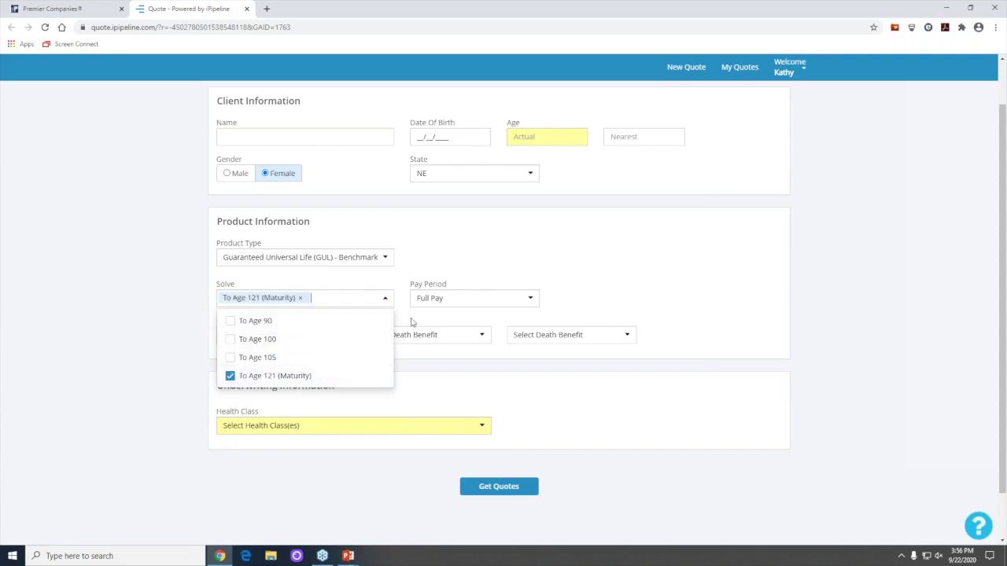
# Set the quote's pay period to 10 Pay and the first death benefit to $250,000
pyautogui.click(470, 278)
pyautogui.click(461, 299)
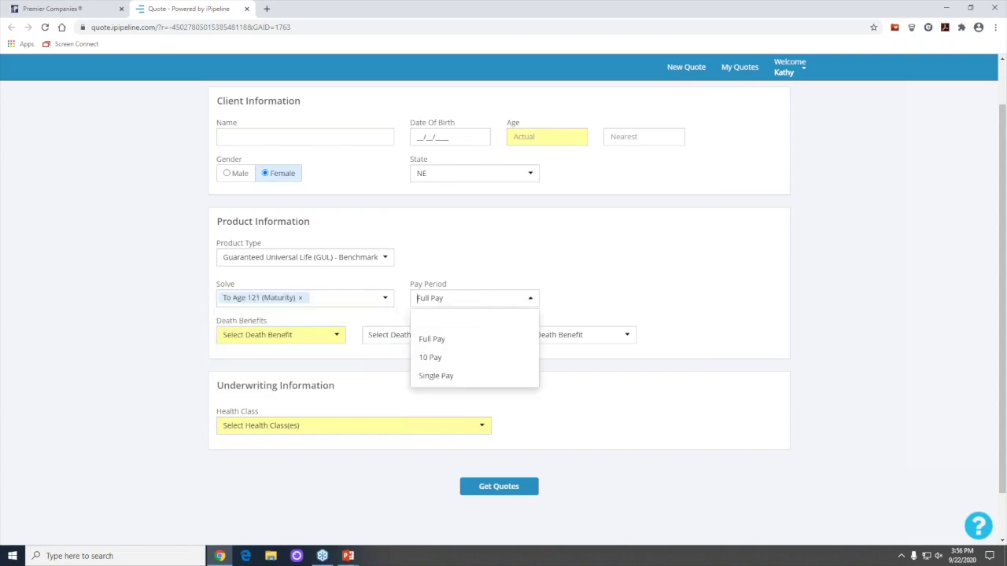
pyautogui.click(439, 358)
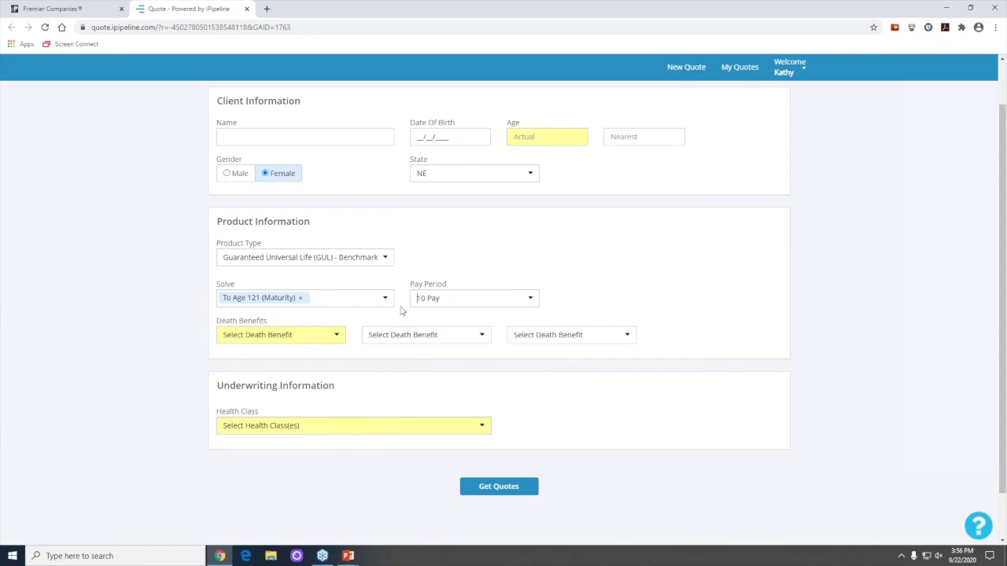
pyautogui.click(335, 335)
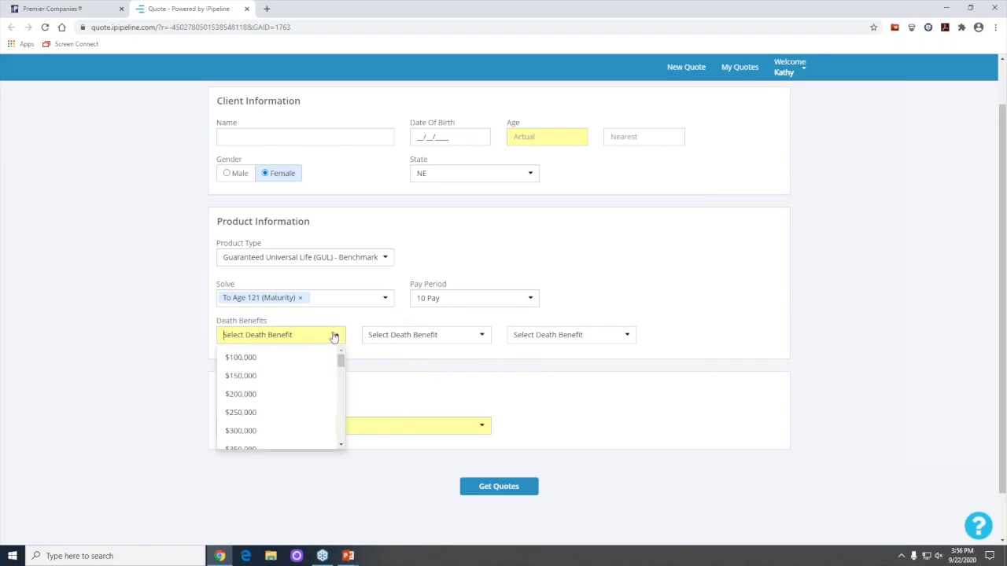
pyautogui.click(241, 413)
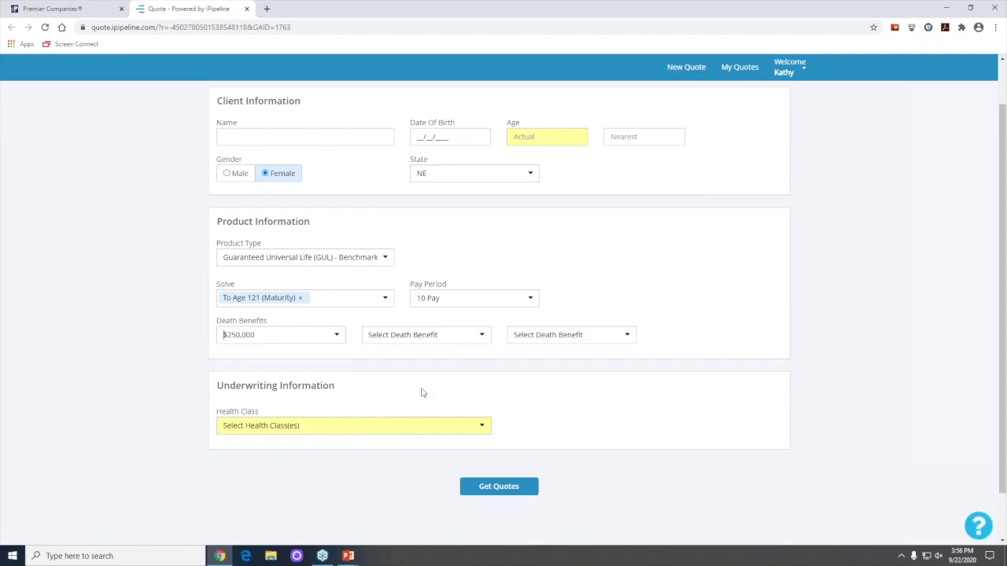
# Choose Preferred Non-Tobacco as the health class in the underwriting information
pyautogui.scroll(-1, 421, 394)
pyautogui.click(319, 375)
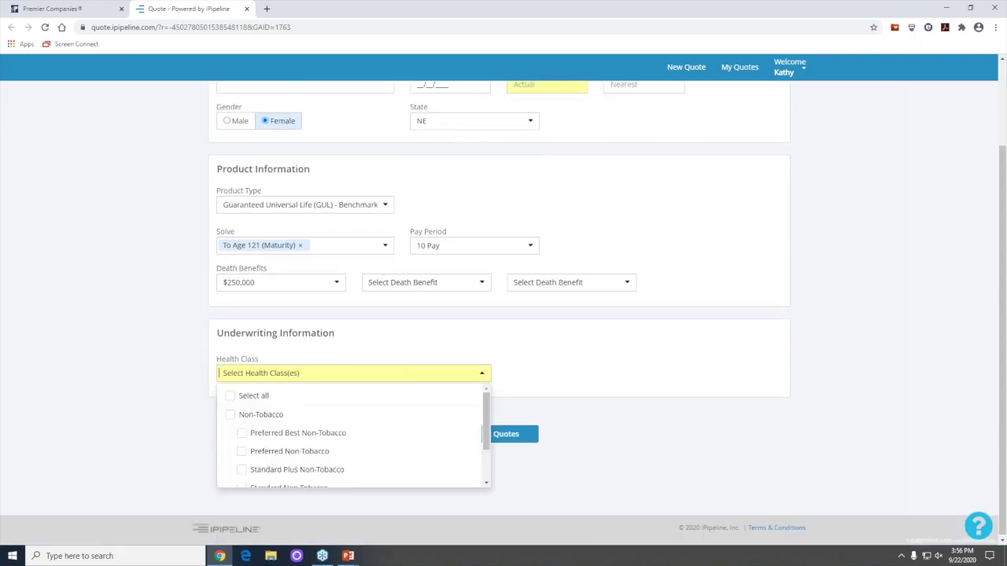
pyautogui.click(294, 455)
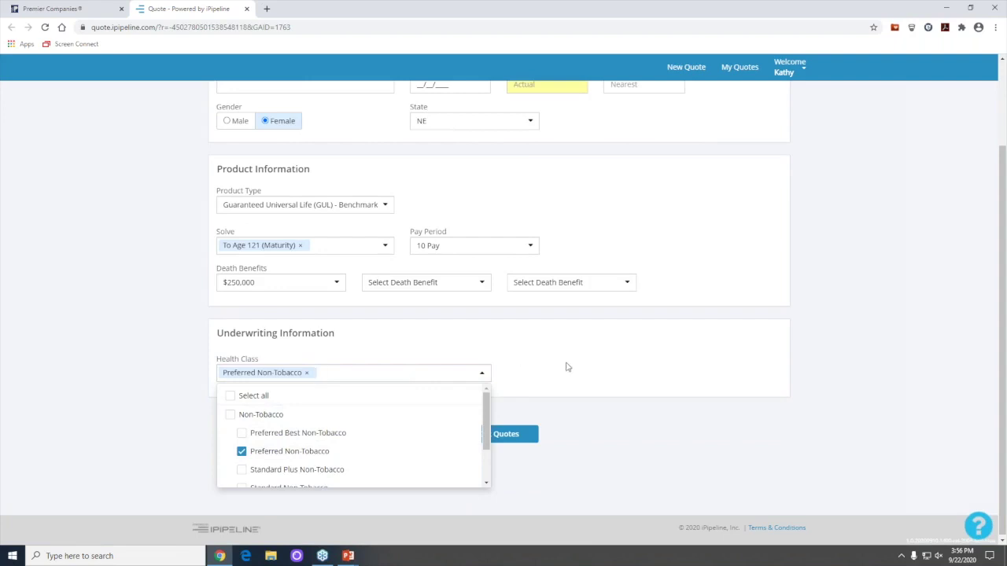
# Enter 35 for both the client's actual and nearest age, and get the quotes
pyautogui.scroll(1, 582, 357)
pyautogui.scroll(2, 582, 357)
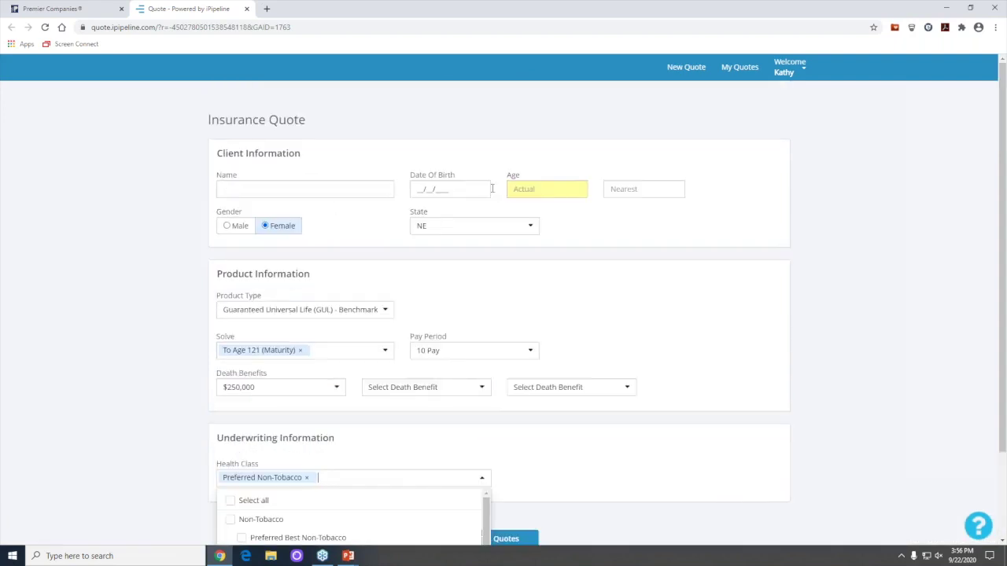
pyautogui.click(516, 190)
pyautogui.write('5')
pyautogui.click(626, 186)
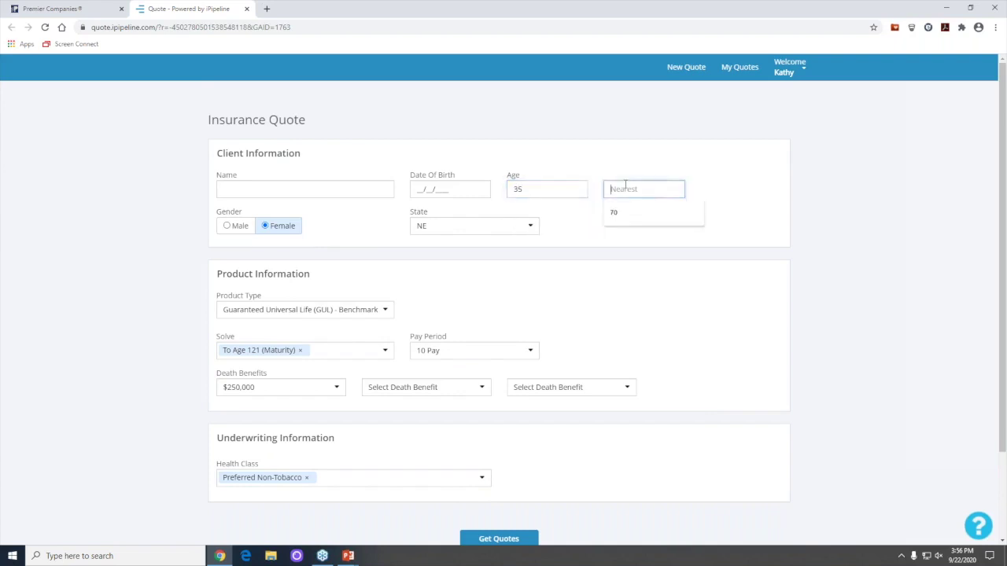
pyautogui.write('35')
pyautogui.click(580, 232)
pyautogui.scroll(-2, 425, 284)
pyautogui.scroll(-1, 385, 298)
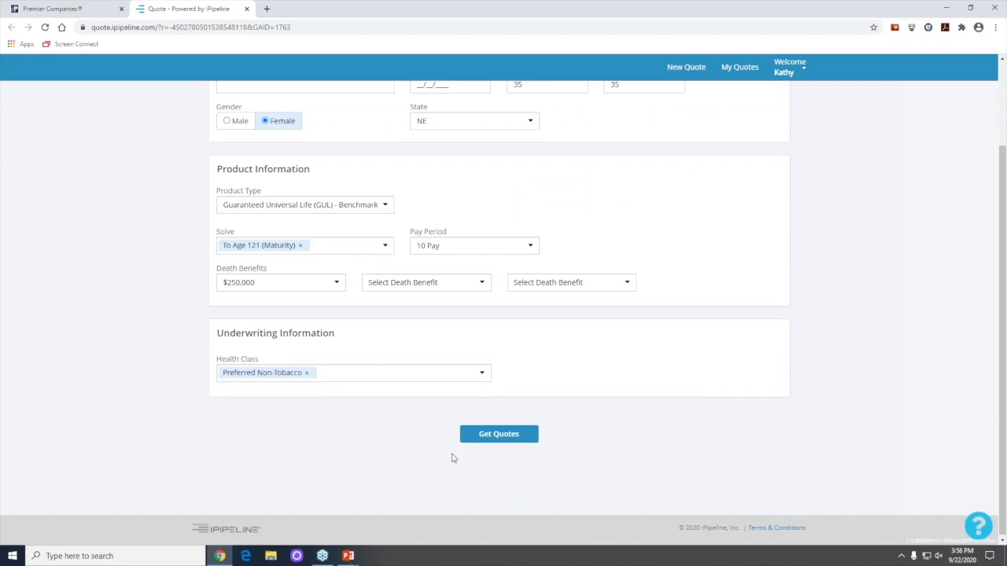
pyautogui.click(492, 438)
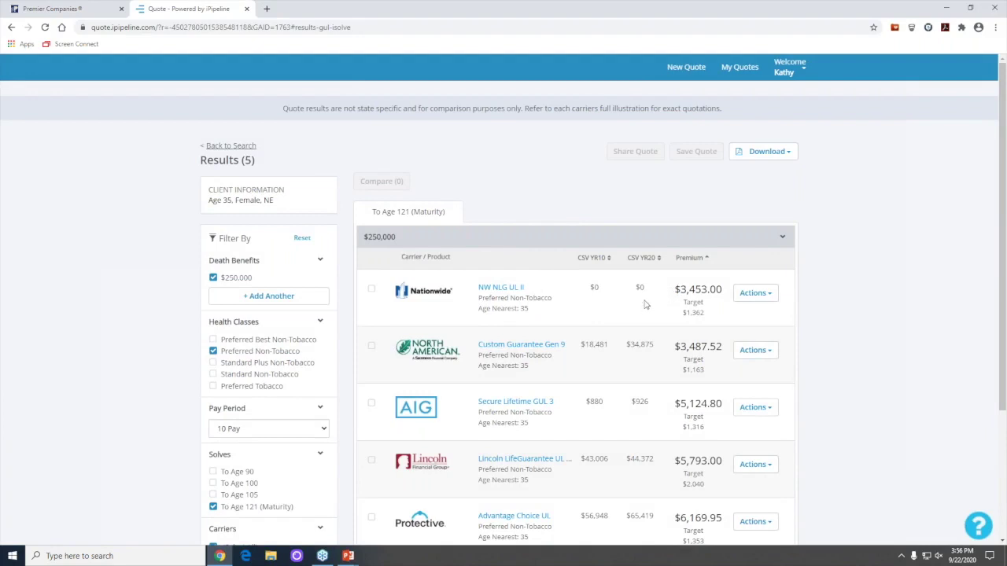
# Review the carriers' premiums and cash values in the GUL results, and view the actions available for the Nationwide product
pyautogui.scroll(-1, 645, 305)
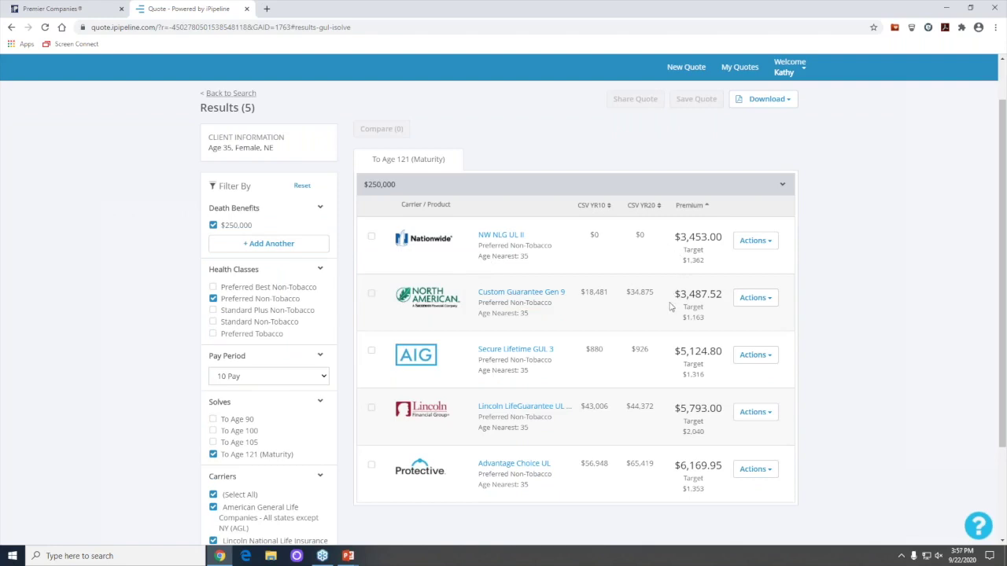
pyautogui.scroll(-1, 670, 309)
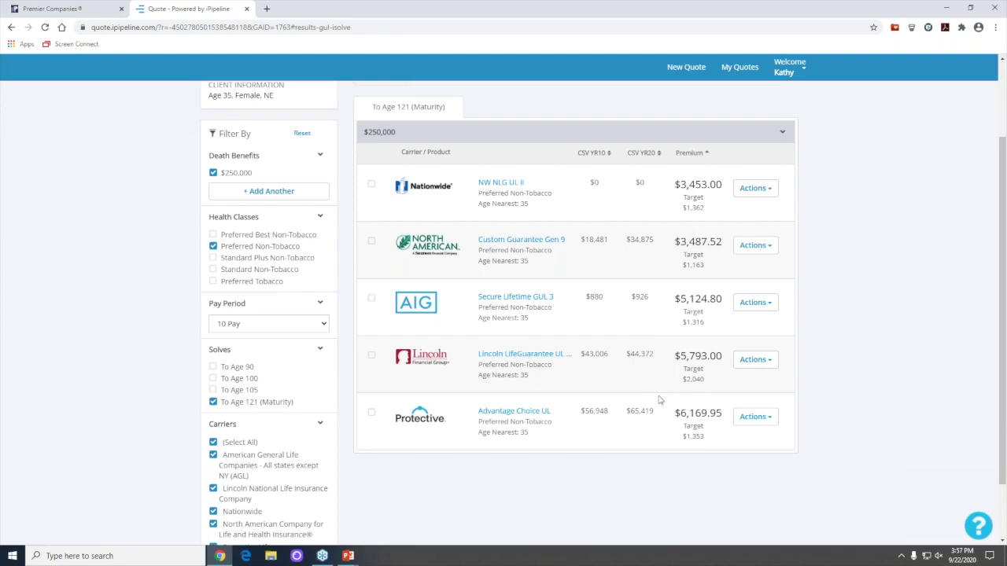
pyautogui.scroll(1, 556, 276)
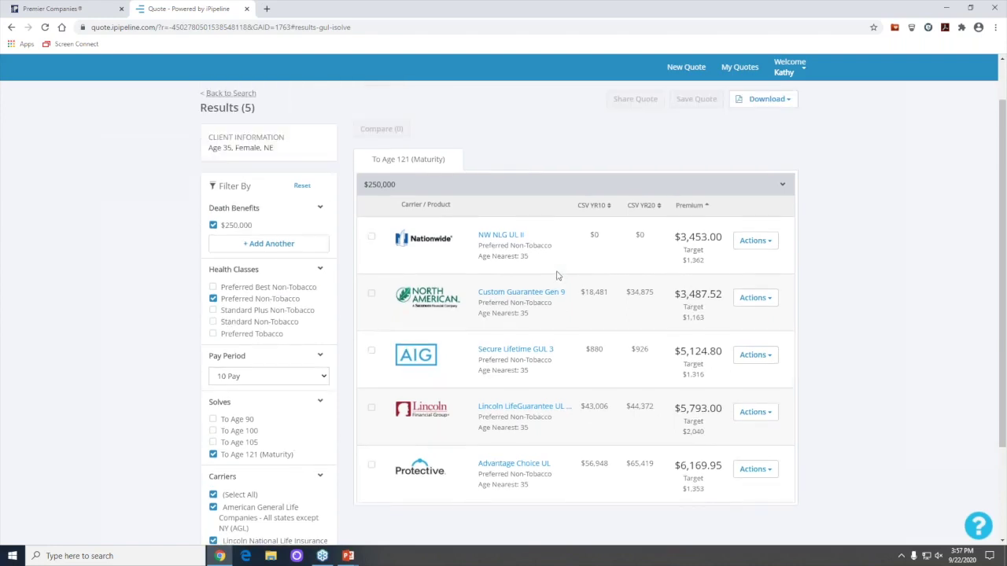
pyautogui.click(756, 244)
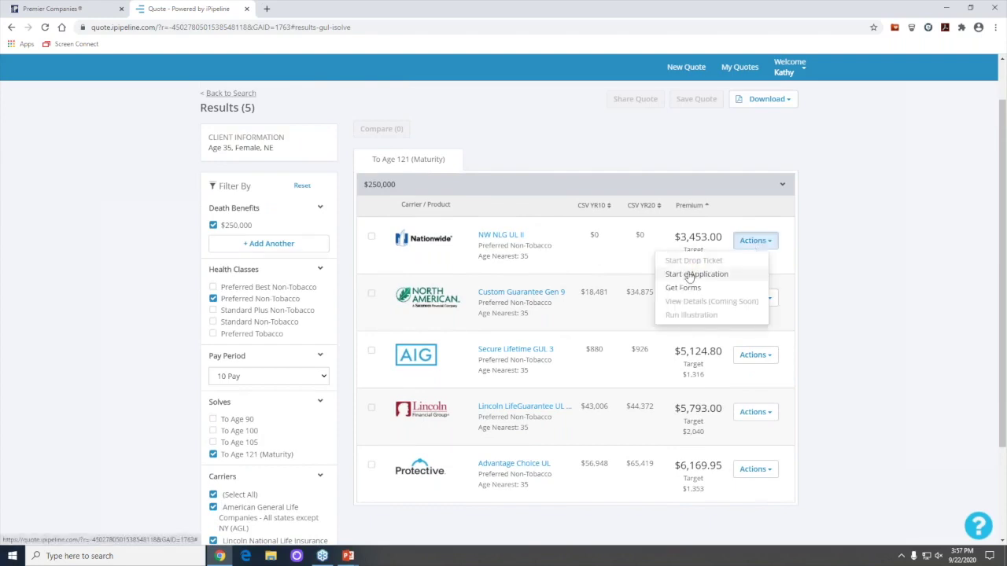
pyautogui.click(749, 240)
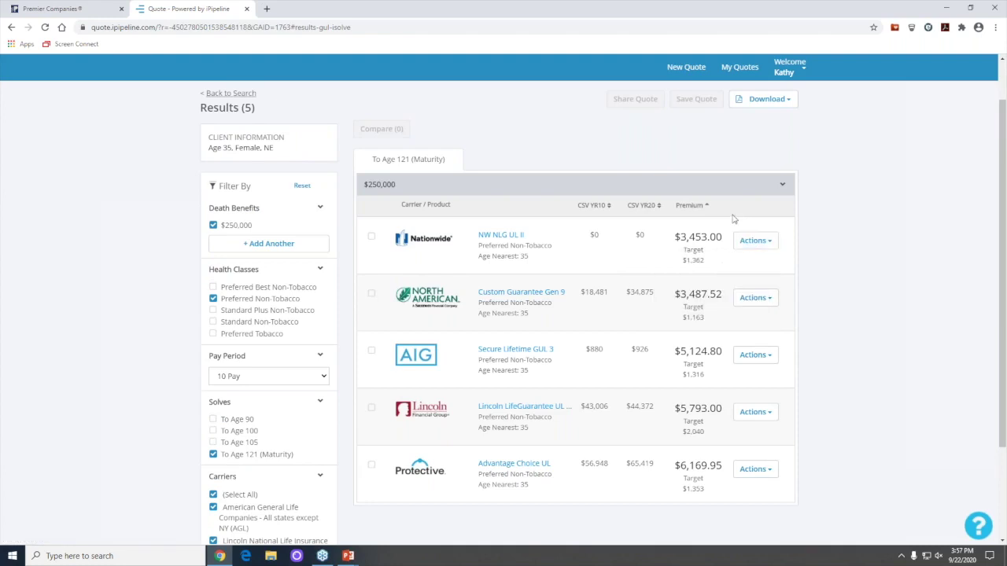
# Return to the quote form and change the product type to Indexed Universal Life (IUL) Accumulation - Benchmark
pyautogui.click(228, 93)
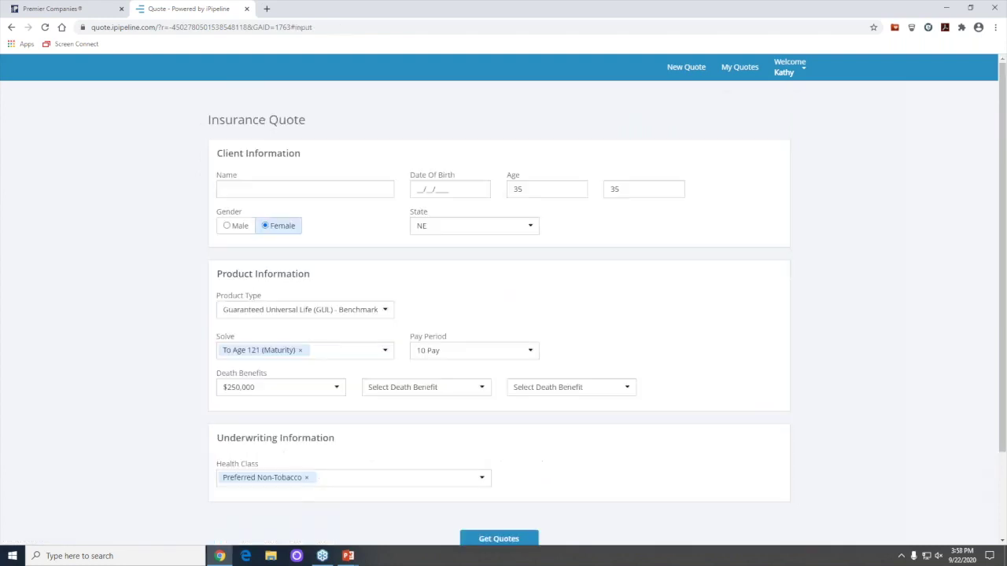
pyautogui.click(351, 315)
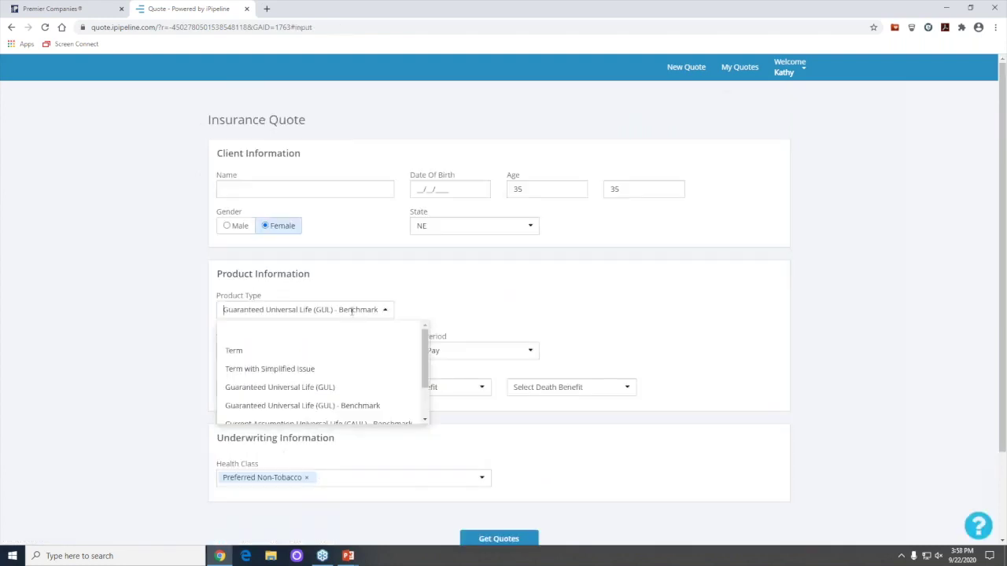
pyautogui.scroll(-1, 350, 346)
pyautogui.scroll(-1, 351, 351)
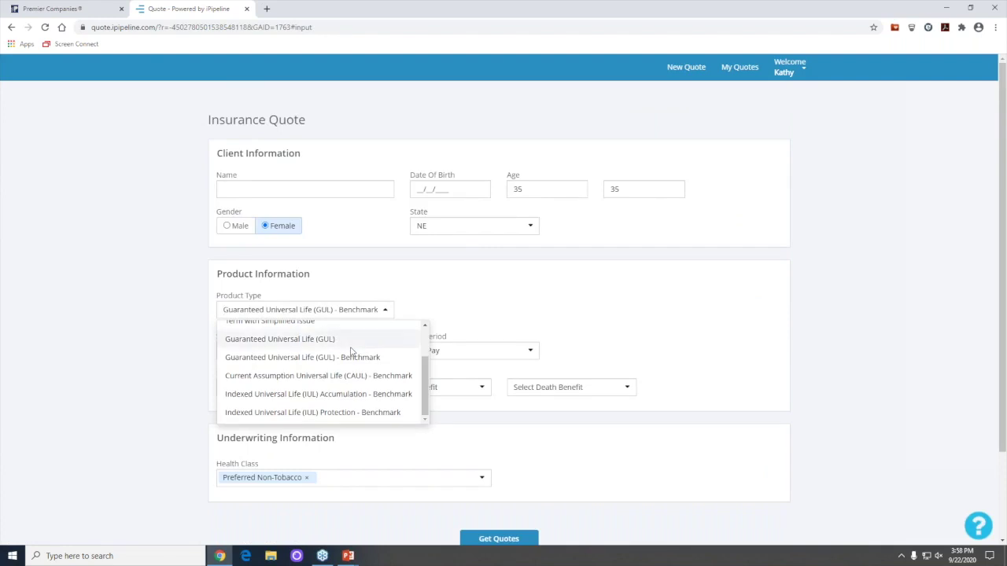
pyautogui.click(292, 393)
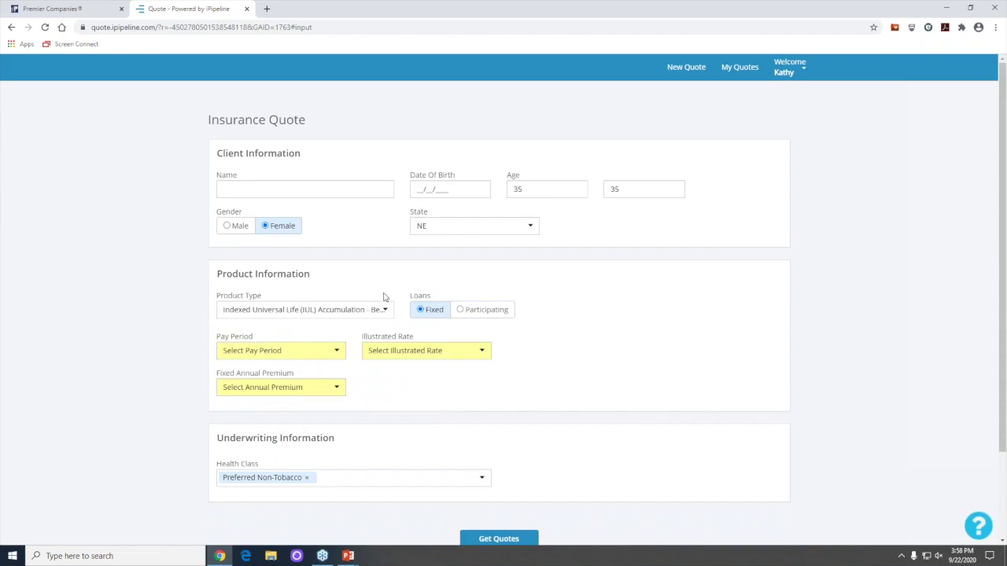
# Set the IUL quote's pay period to Pay to Age 65 and the illustrated rate to 6%
pyautogui.scroll(-1, 385, 297)
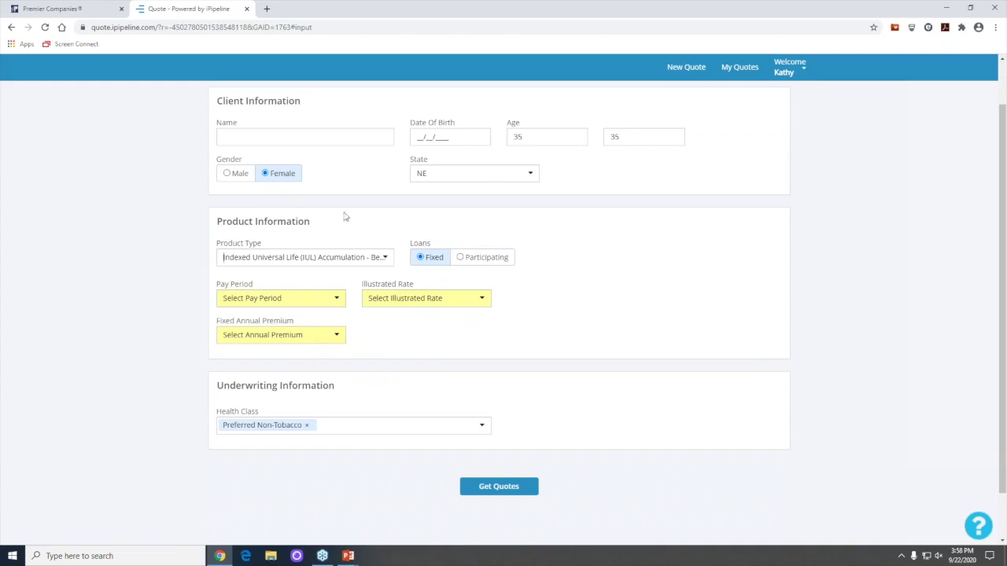
pyautogui.click(338, 299)
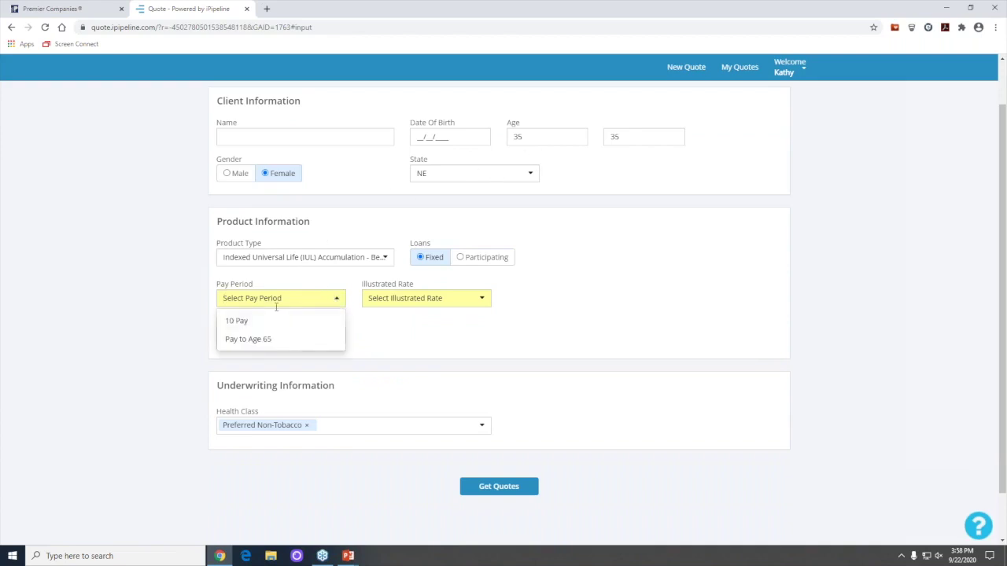
pyautogui.click(259, 340)
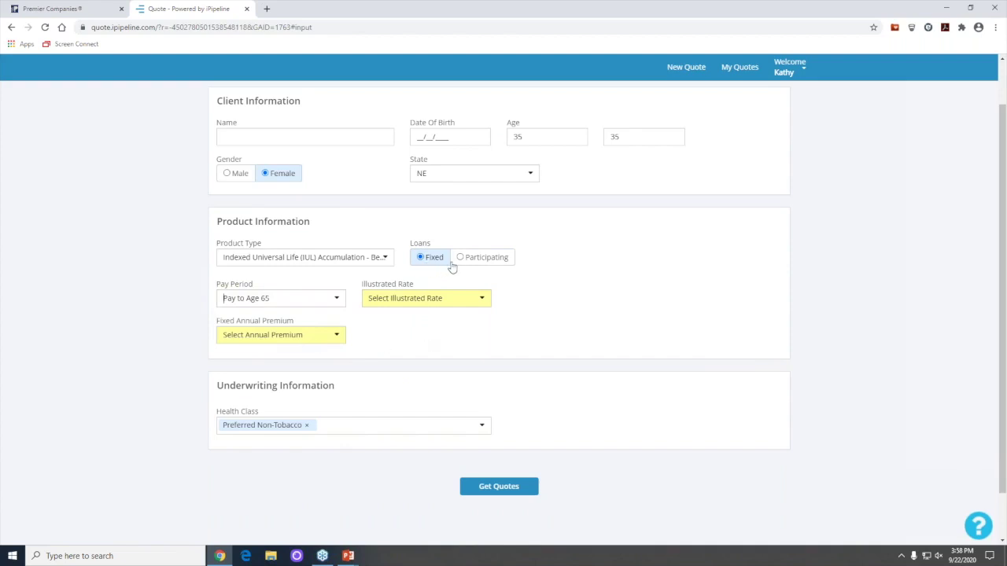
pyautogui.click(479, 297)
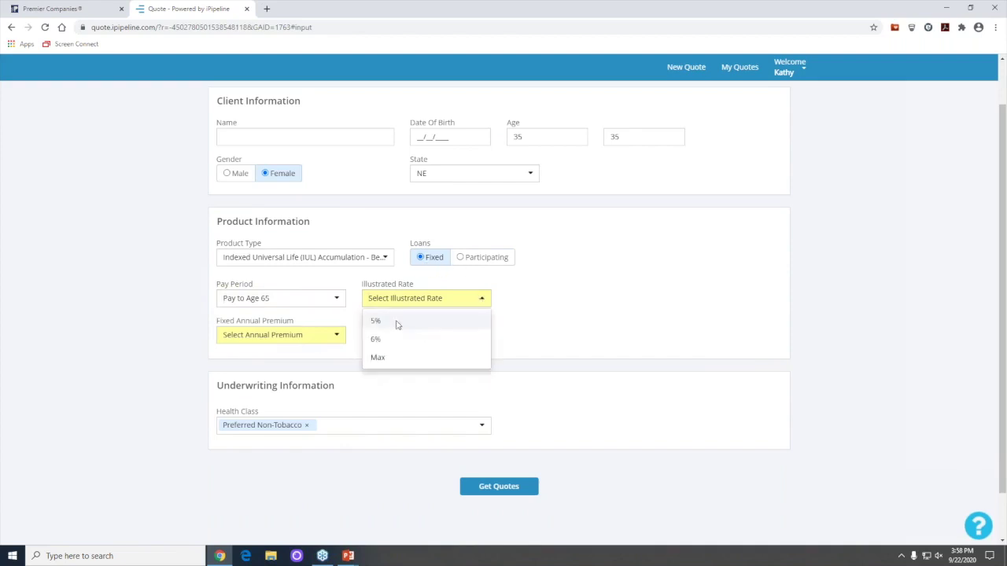
pyautogui.click(383, 342)
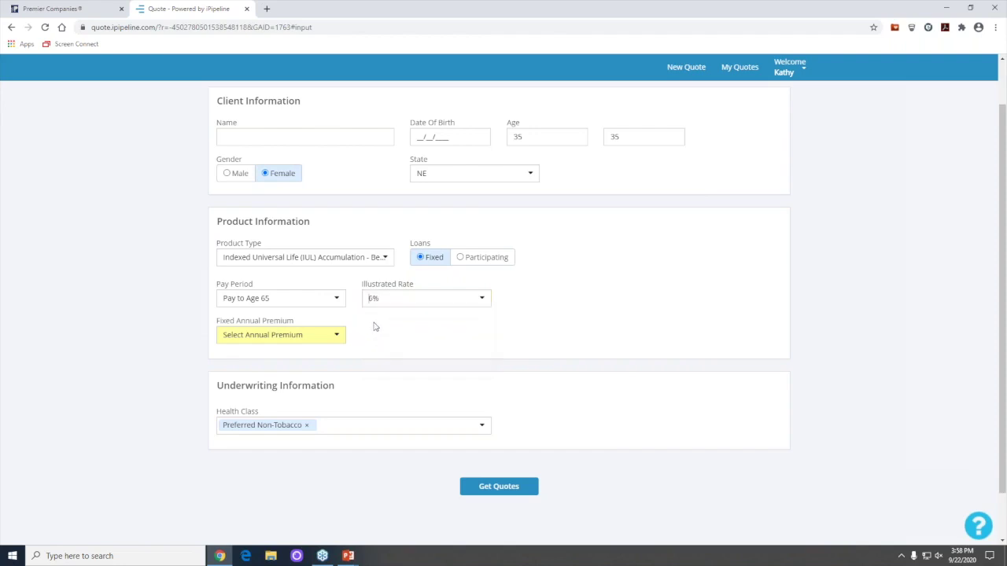
# Set the fixed annual premium to $5,000 and get the IUL quotes
pyautogui.click(338, 336)
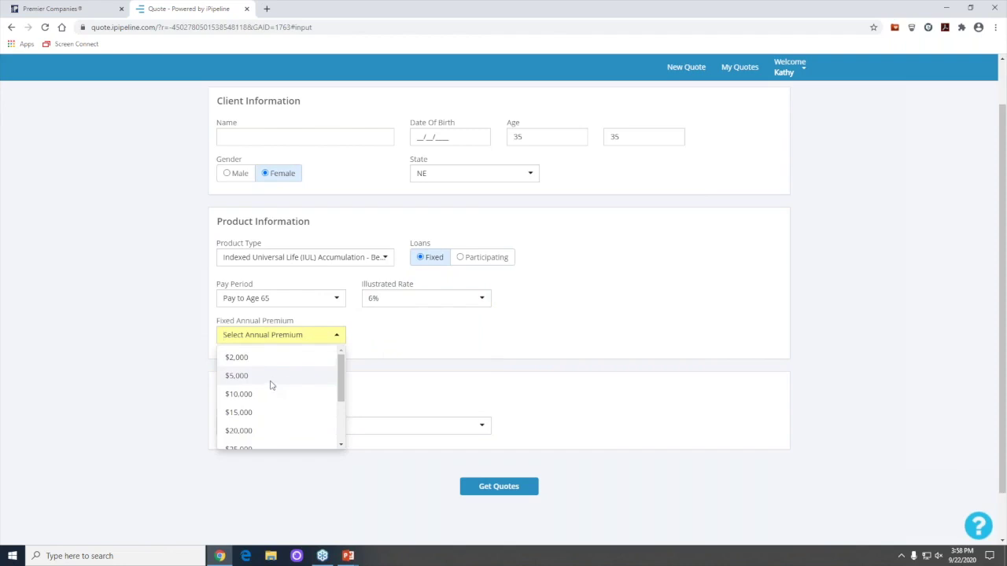
pyautogui.click(241, 377)
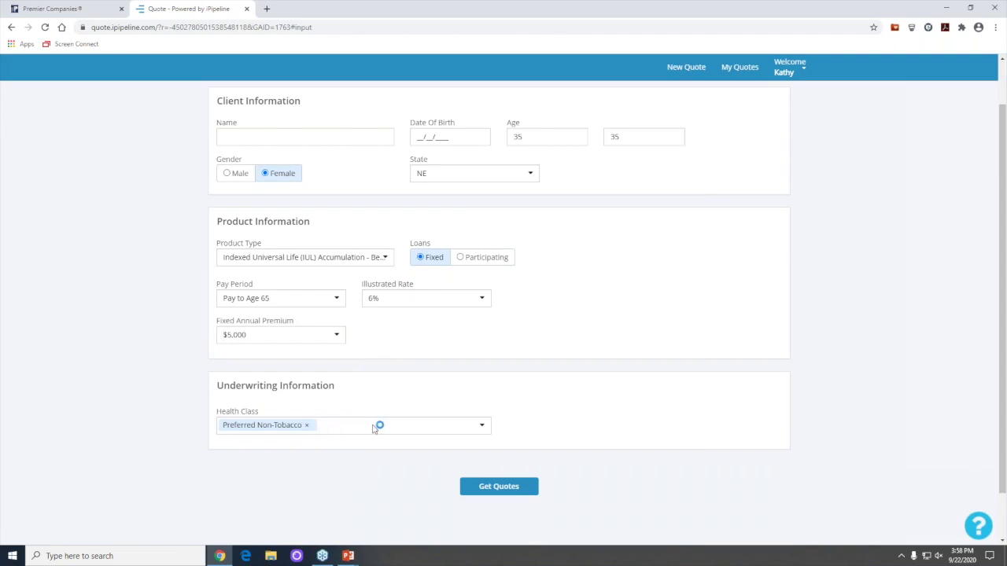
pyautogui.click(484, 483)
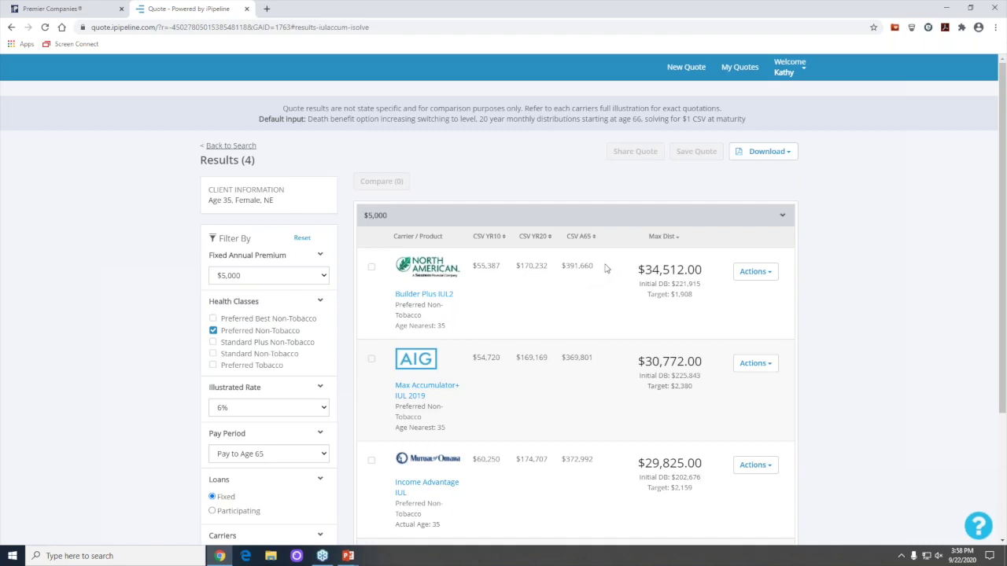
# Compare the carriers' cash values and maximum distributions in the IUL results, and return to the quote form
pyautogui.scroll(-1, 605, 300)
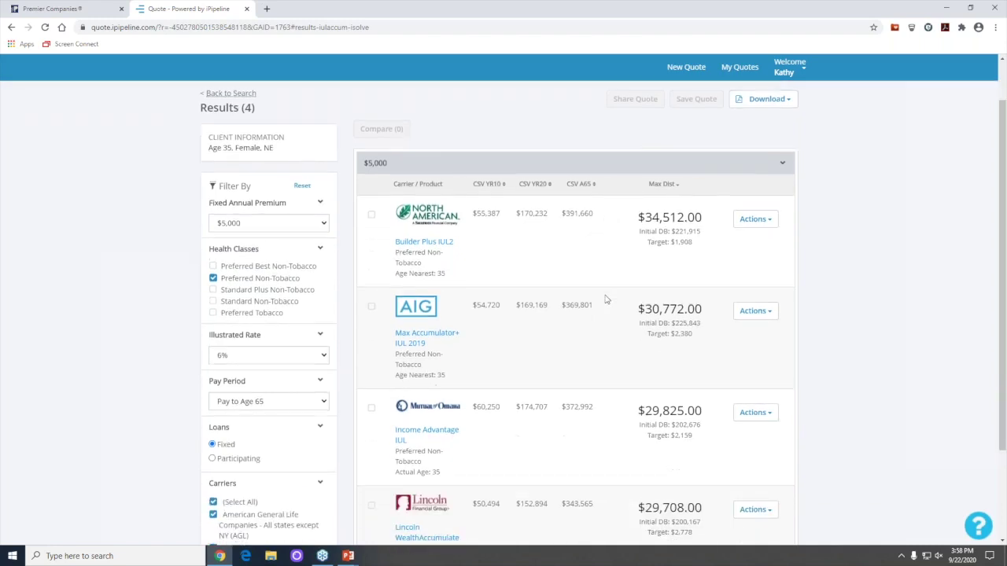
pyautogui.scroll(-1, 605, 300)
pyautogui.scroll(-1, 606, 300)
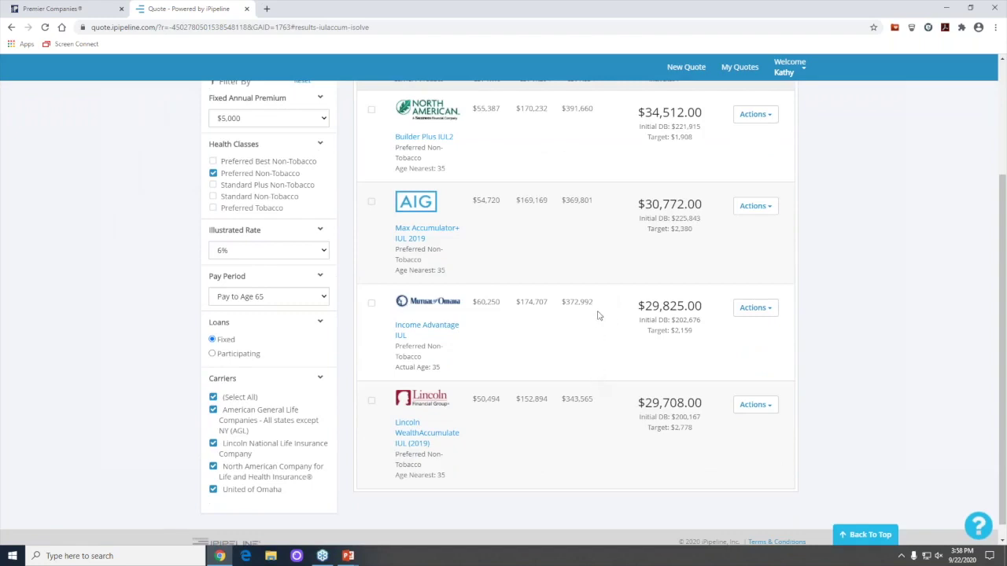
pyautogui.scroll(1, 600, 313)
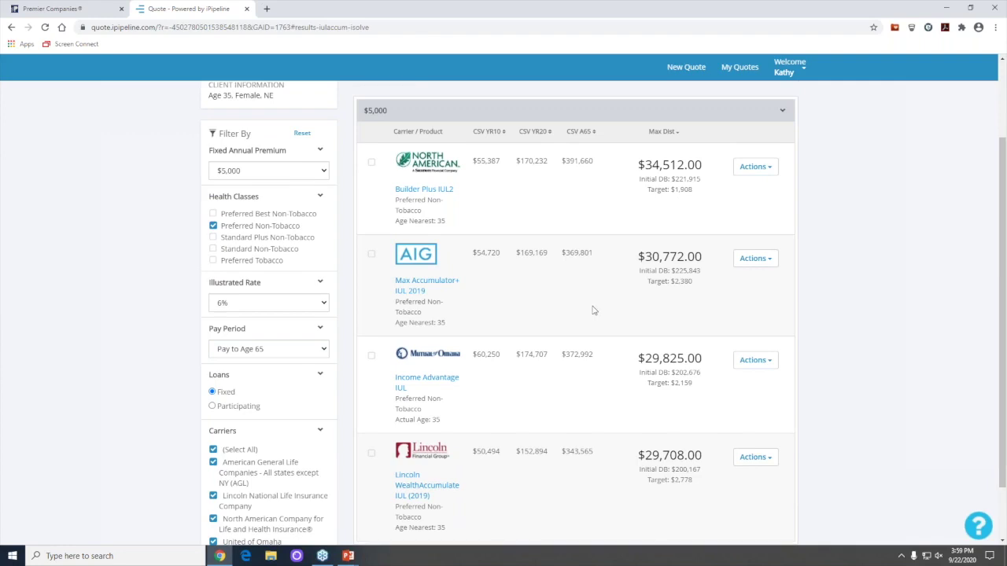
pyautogui.scroll(-1, 596, 319)
pyautogui.scroll(-1, 603, 369)
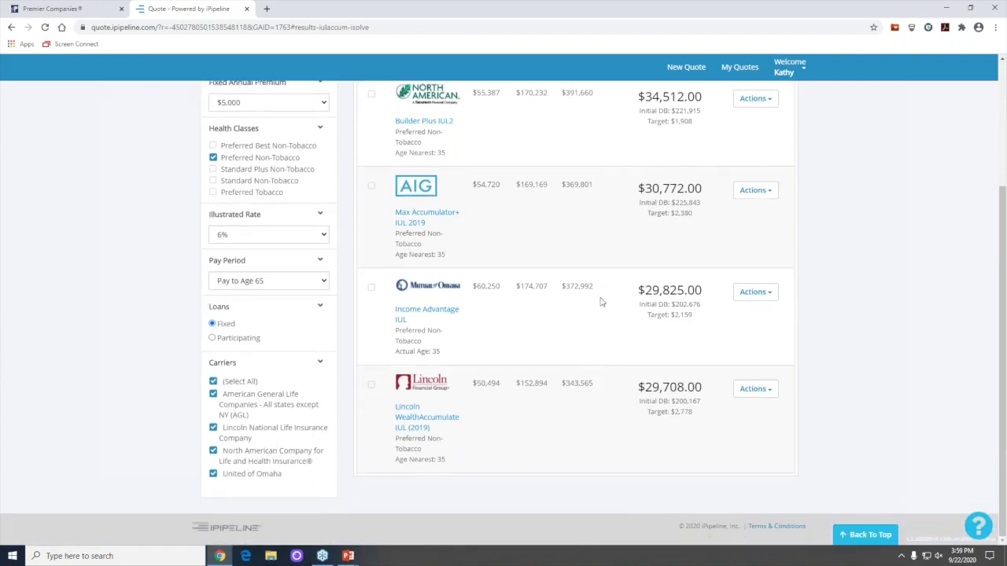
pyautogui.scroll(3, 601, 291)
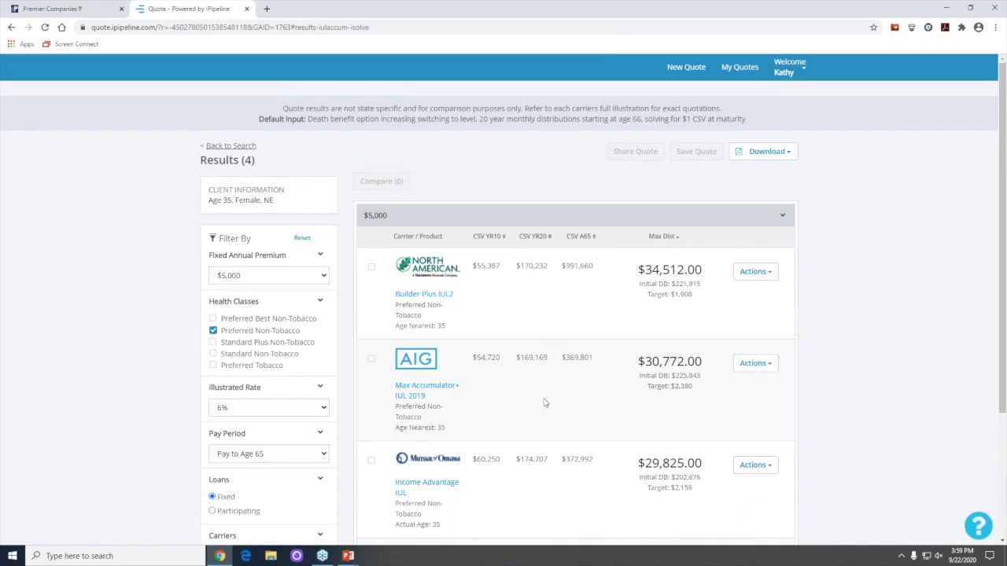
pyautogui.scroll(-2, 533, 397)
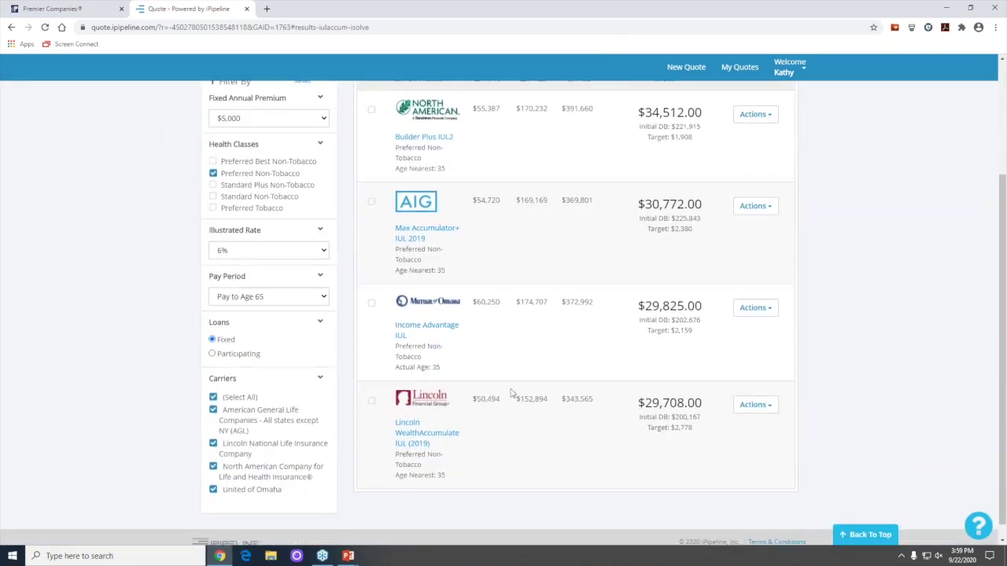
pyautogui.scroll(2, 496, 334)
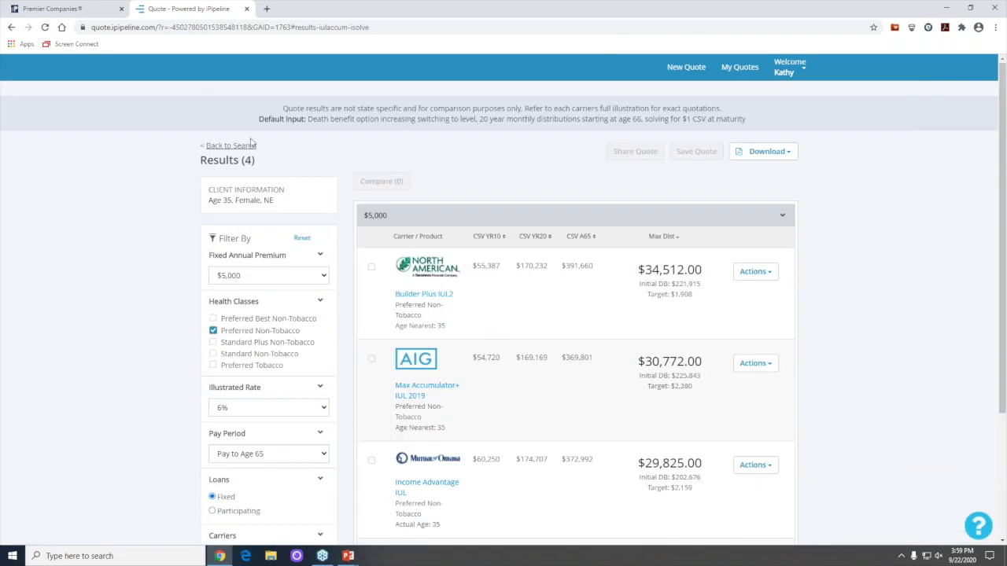
pyautogui.click(223, 146)
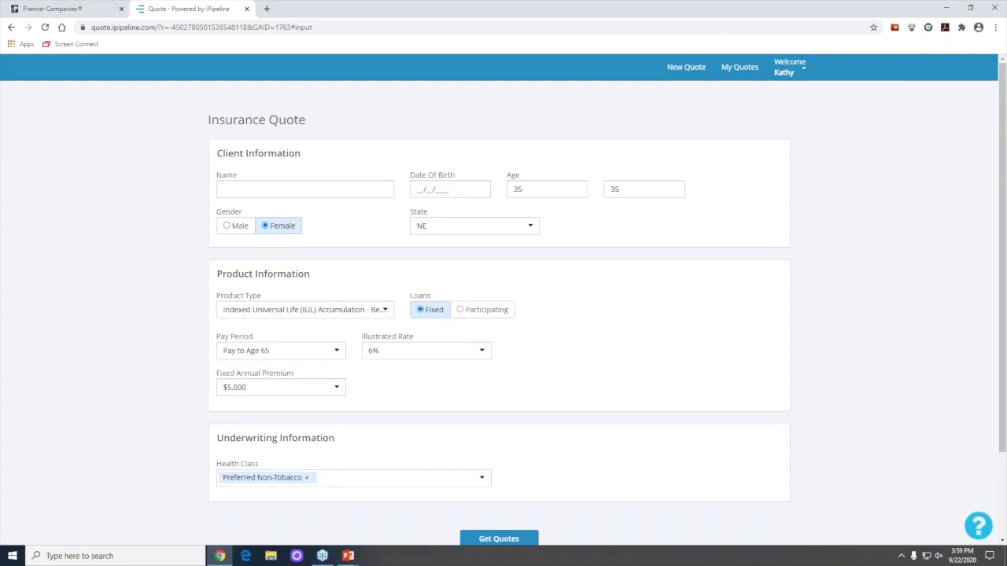
# Return to the agent portal, open the E-App Drop Ticket platform and start a new case
pyautogui.click(67, 8)
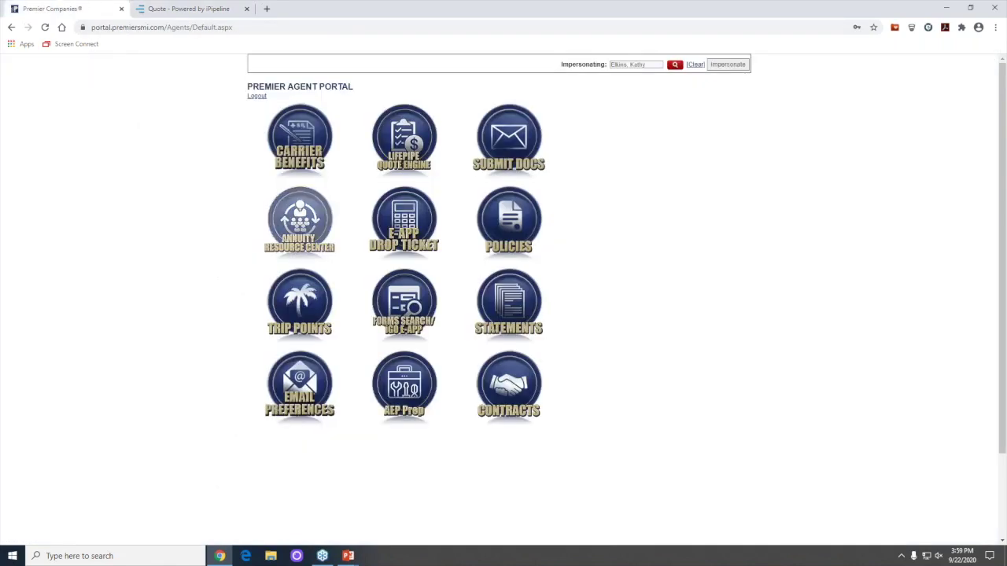
pyautogui.click(404, 220)
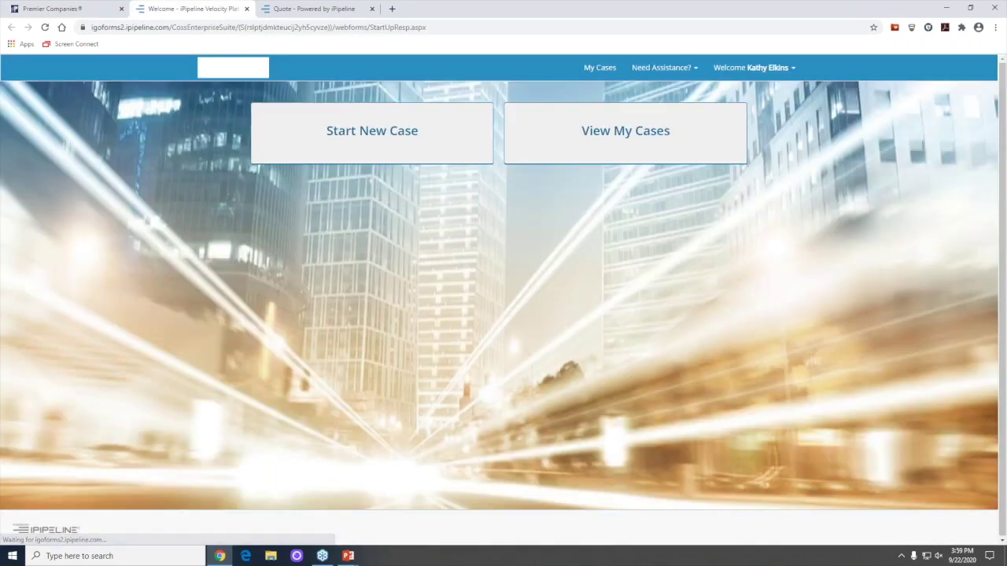
pyautogui.click(464, 154)
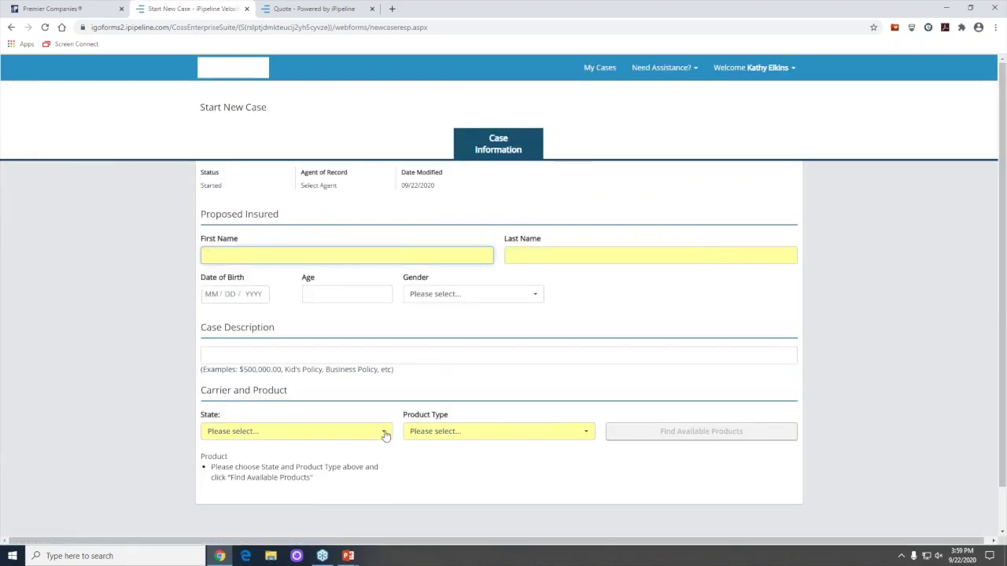
# Set the new case's state to Nebraska and product type to Indexed Universal Life, and list the available products
pyautogui.click(384, 434)
pyautogui.press('n')
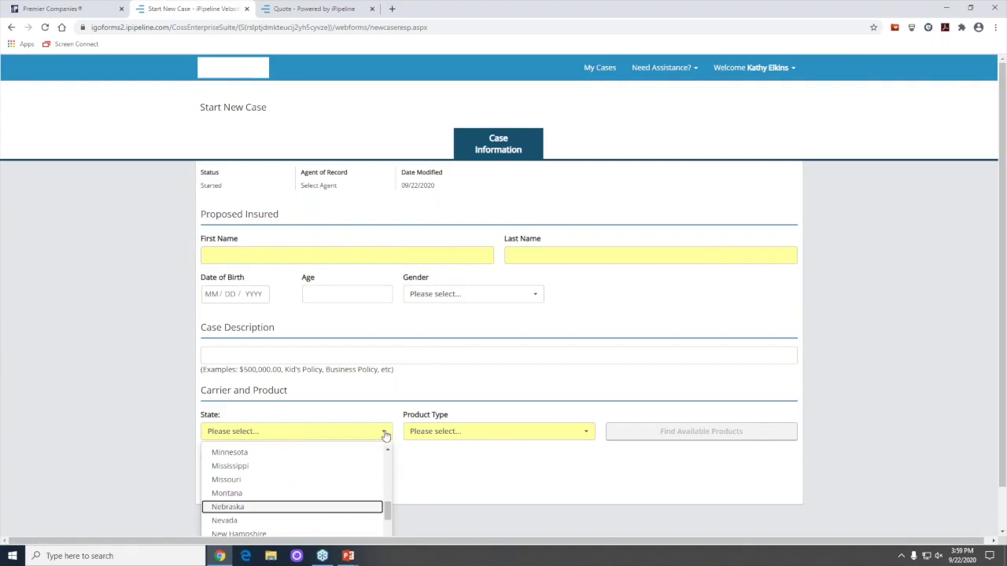
pyautogui.click(236, 508)
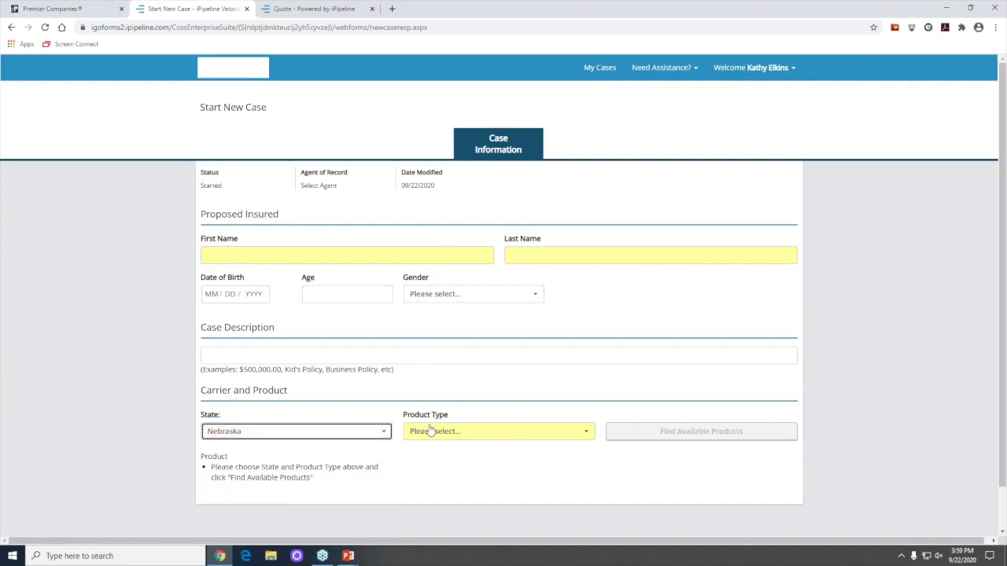
pyautogui.click(457, 433)
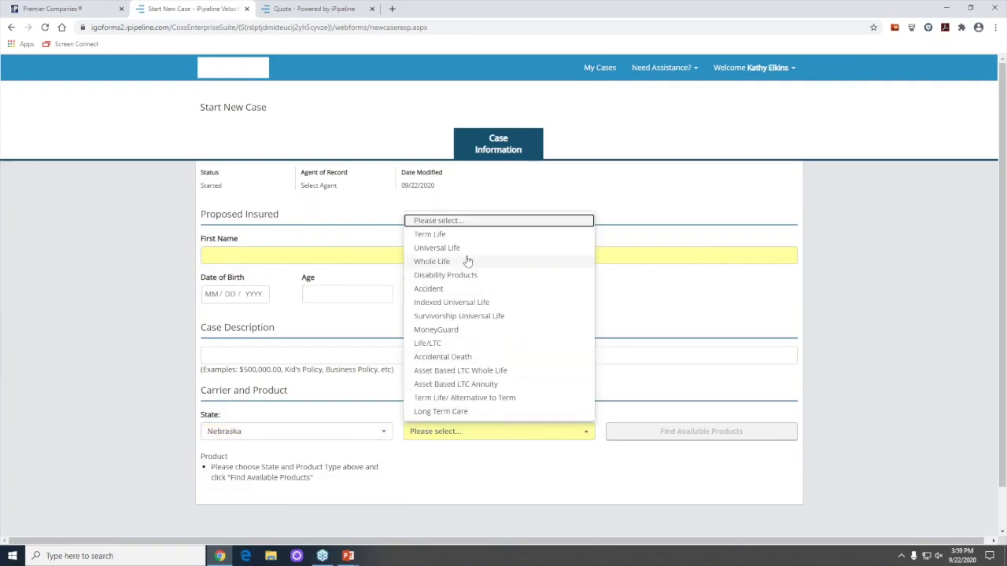
pyautogui.click(454, 304)
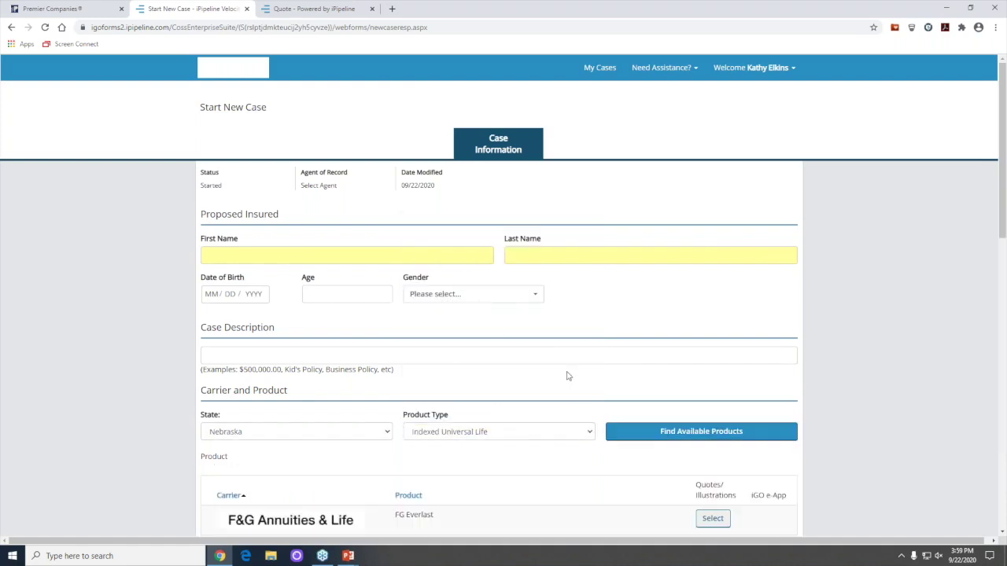
# Examine which carriers' Indexed Universal Life products offer quotes or illustrations and which offer an iGO e-App with e-signature
pyautogui.scroll(-2, 463, 425)
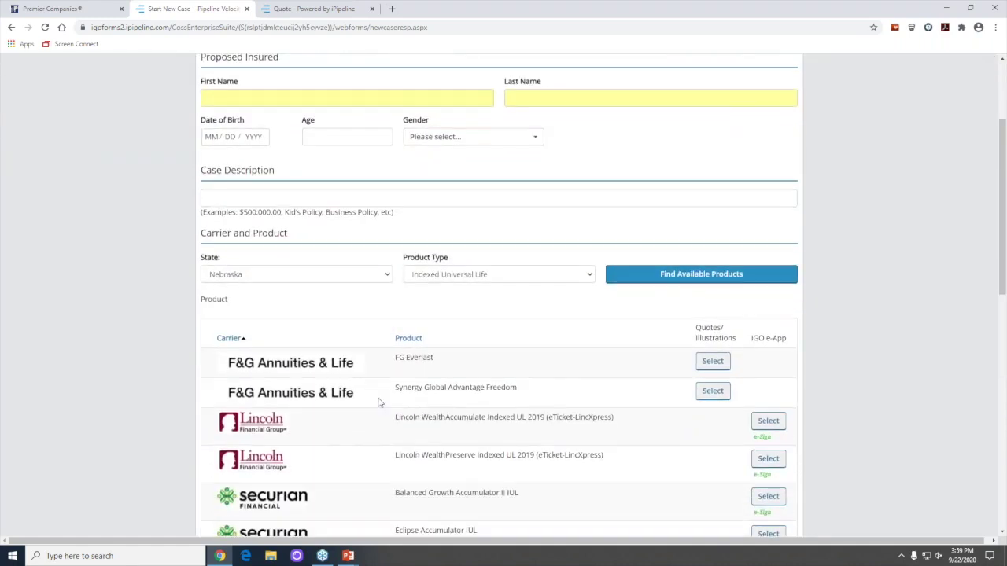
pyautogui.scroll(-1, 376, 382)
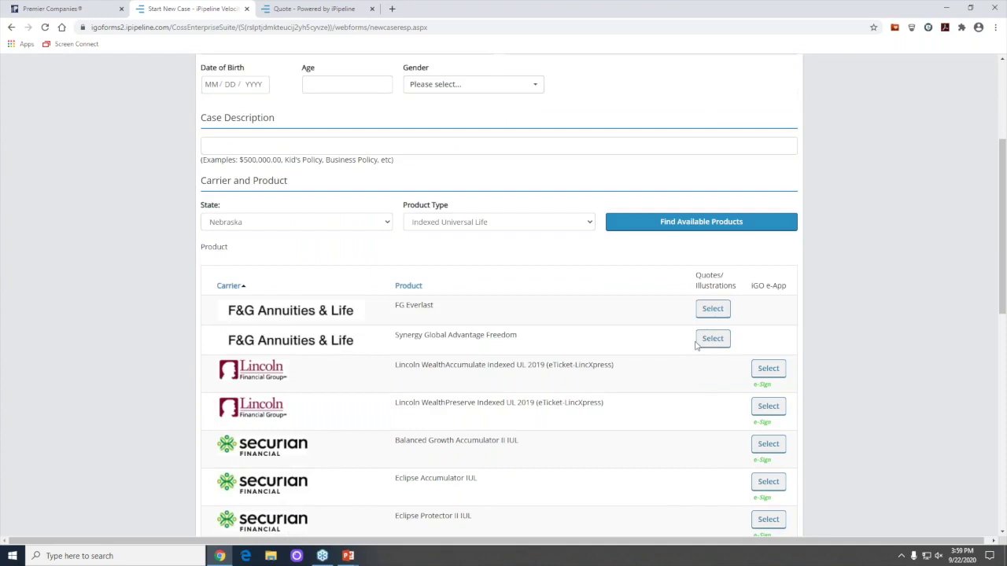
pyautogui.scroll(-1, 641, 334)
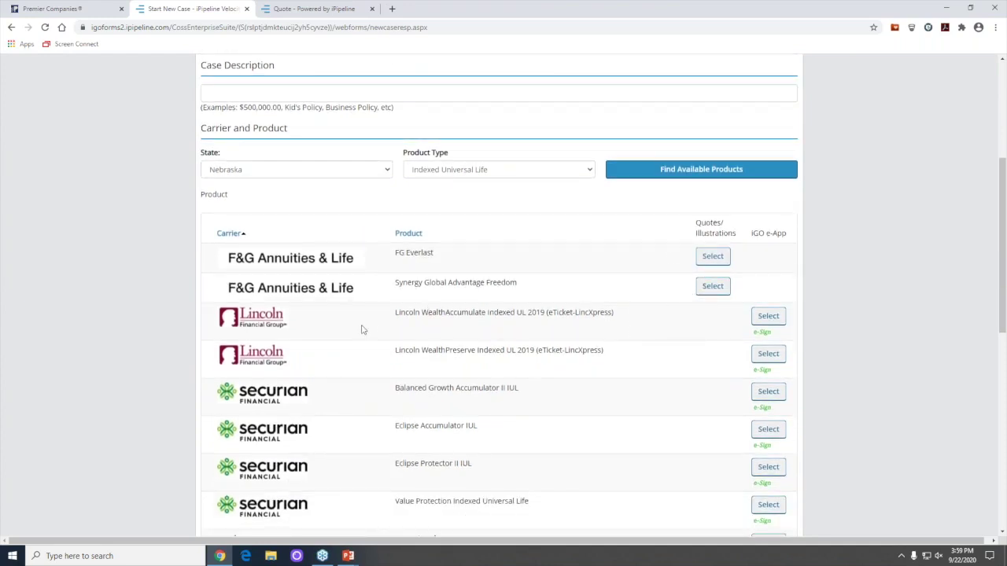
pyautogui.scroll(-5, 362, 330)
pyautogui.scroll(-5, 363, 335)
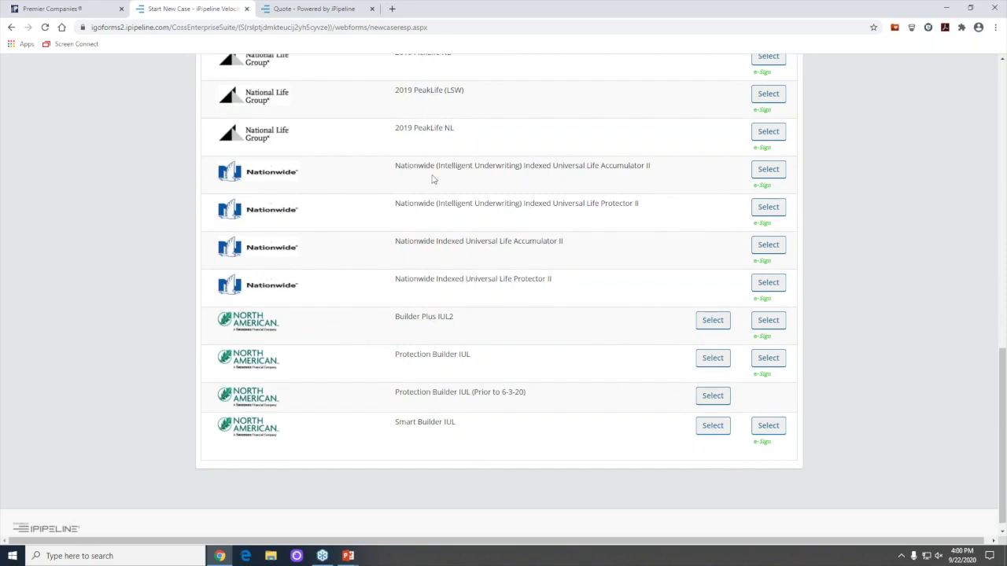
pyautogui.scroll(4, 428, 170)
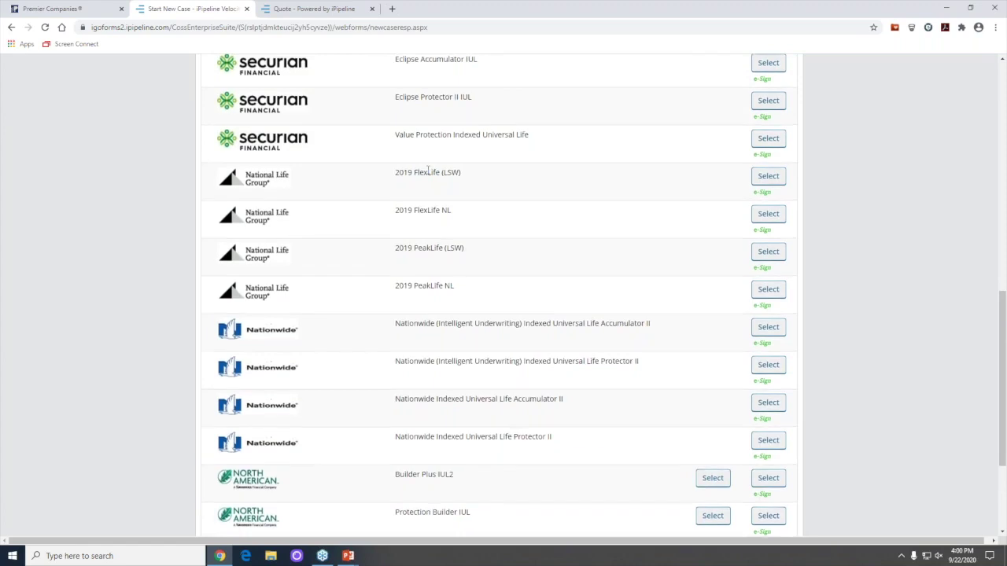
pyautogui.scroll(2, 470, 167)
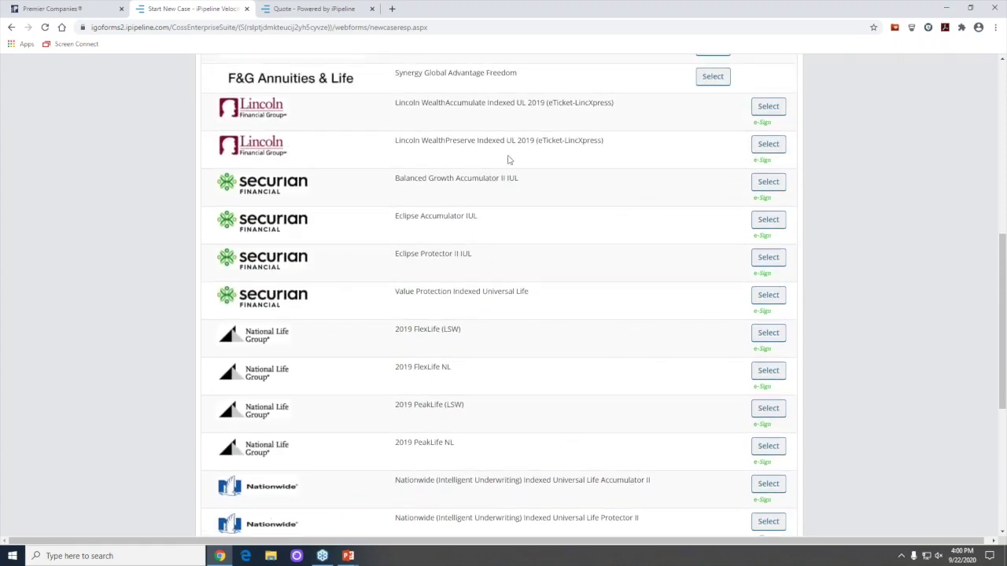
pyautogui.scroll(1, 546, 153)
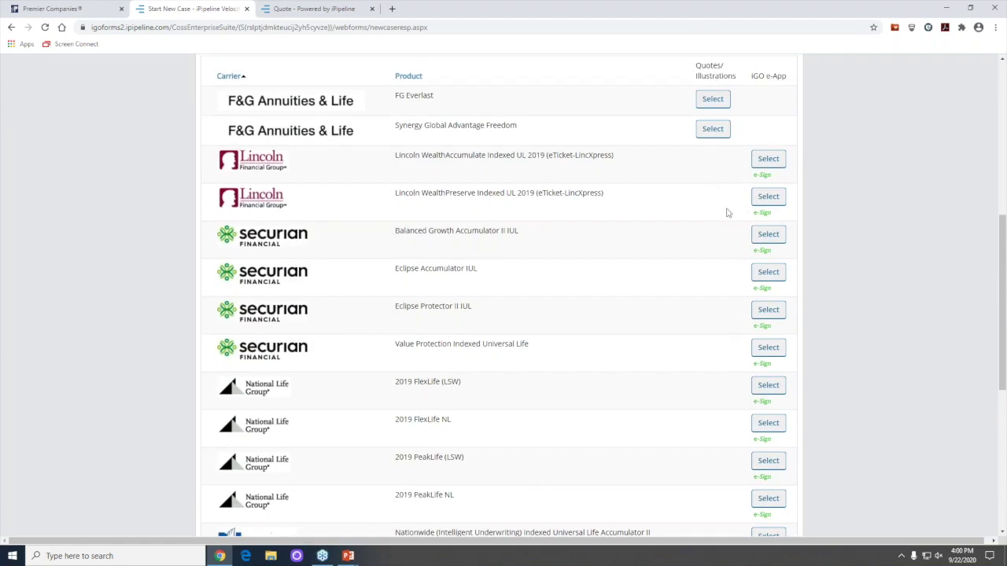
pyautogui.scroll(-4, 719, 227)
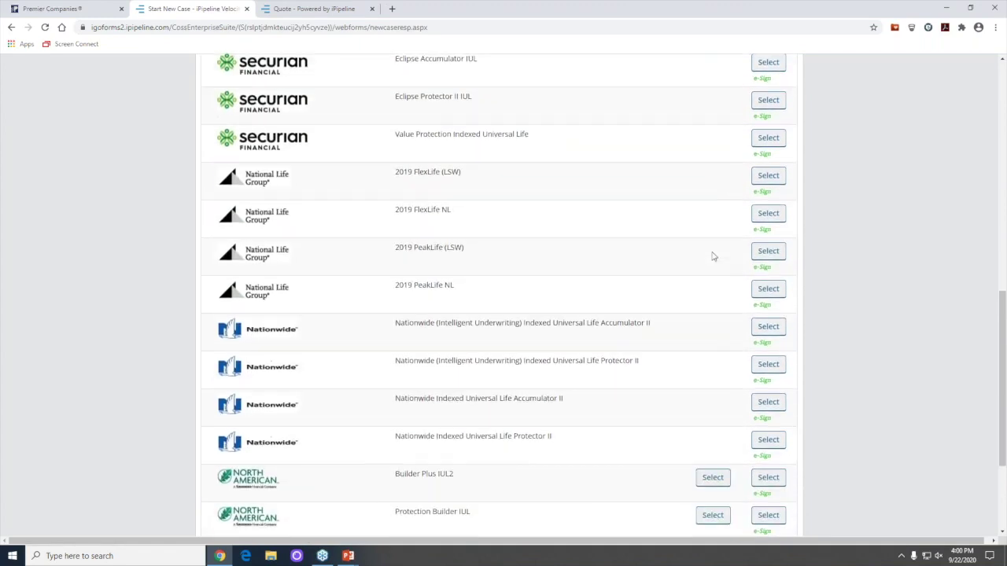
pyautogui.scroll(-3, 710, 267)
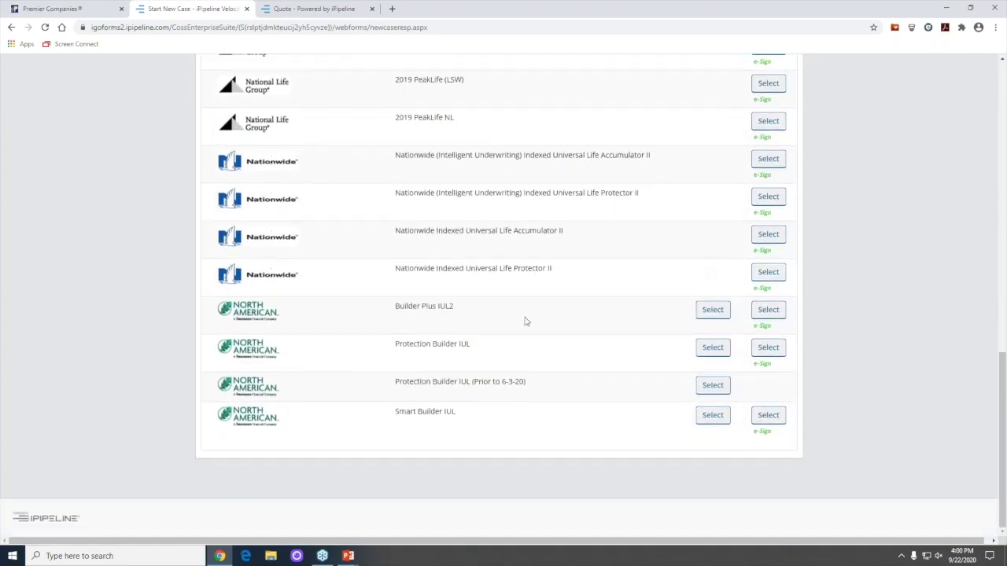
pyautogui.scroll(8, 391, 299)
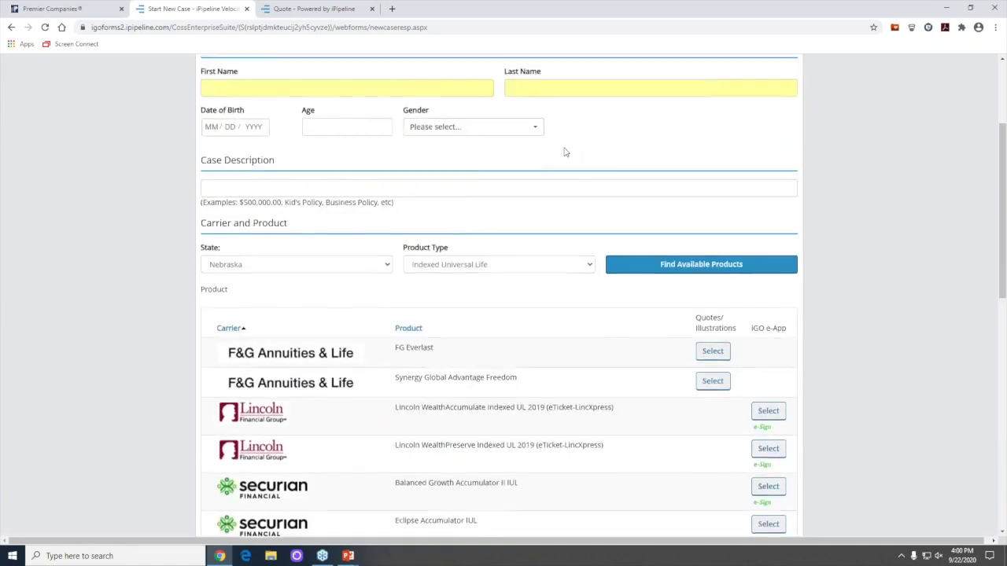
pyautogui.scroll(2, 563, 151)
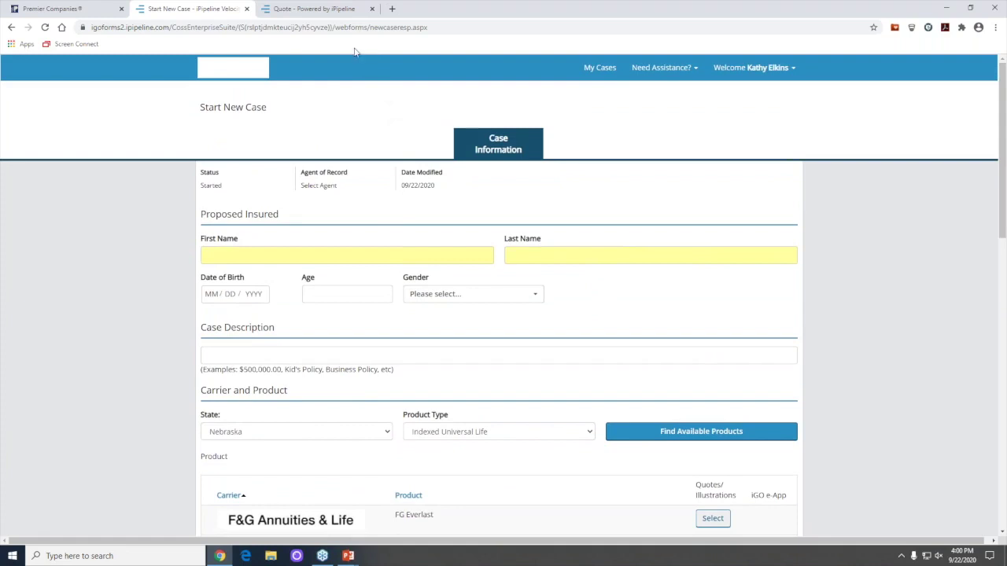
# Close the new case, return to the insurance quote form and change the product type to Term
pyautogui.click(246, 9)
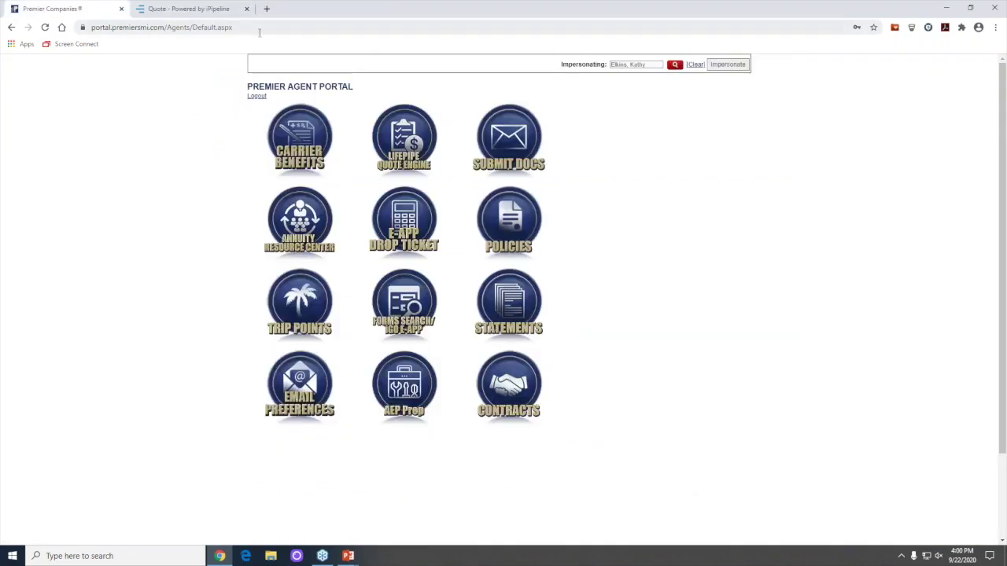
pyautogui.click(214, 11)
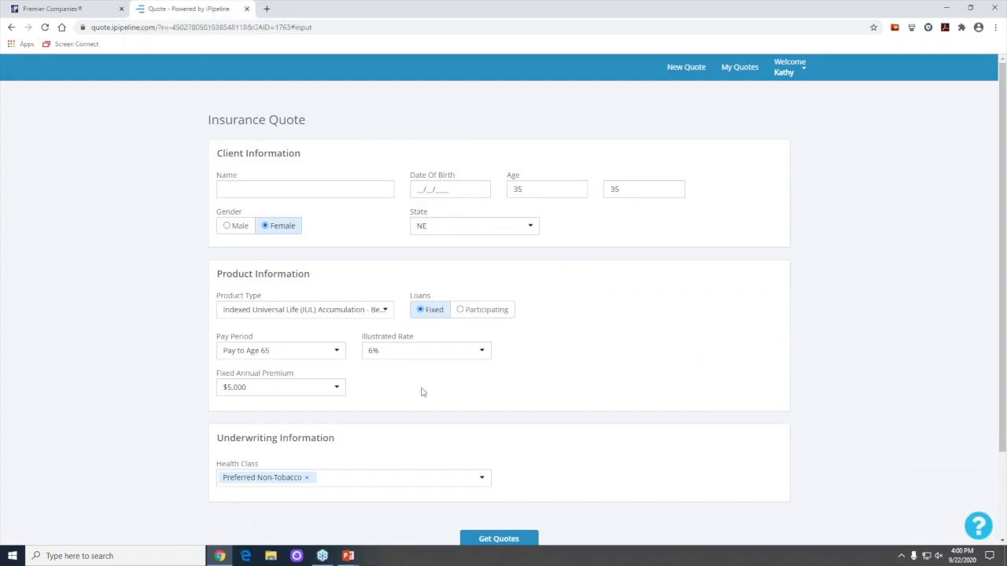
pyautogui.click(383, 310)
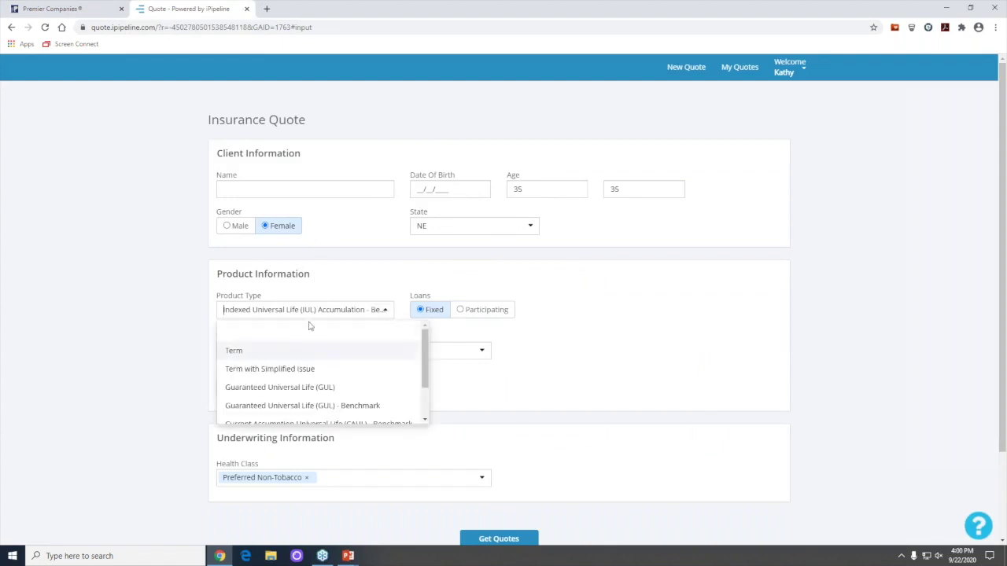
pyautogui.press('Return')
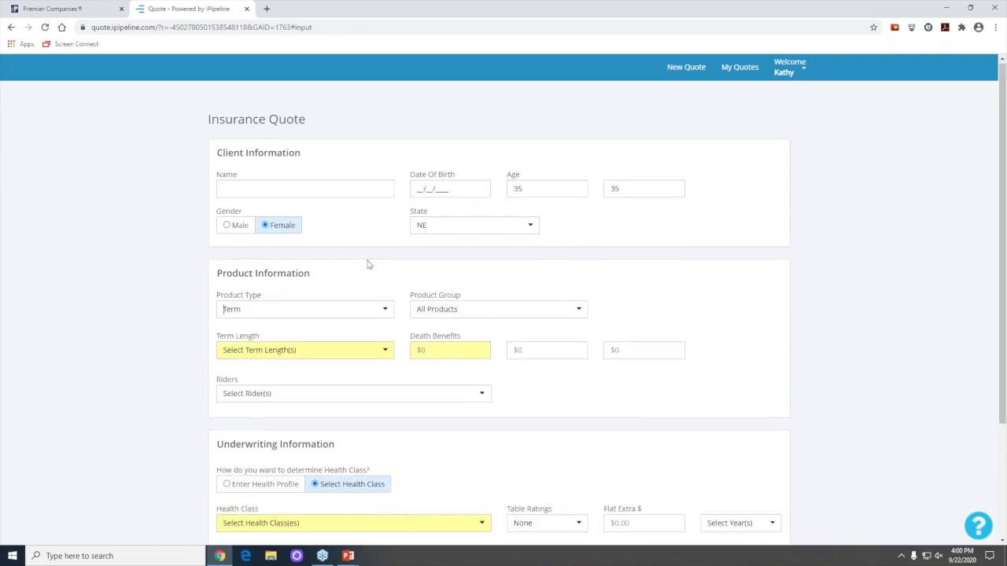
# Review the agent profile's contact details, report customization and search default settings, and return to the Term quote form
pyautogui.scroll(-2, 367, 264)
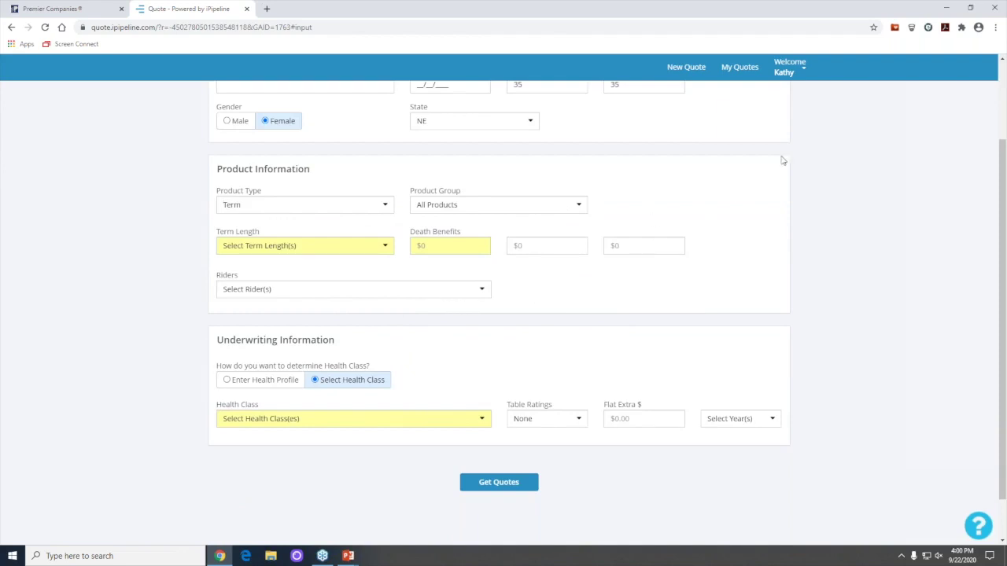
pyautogui.click(805, 71)
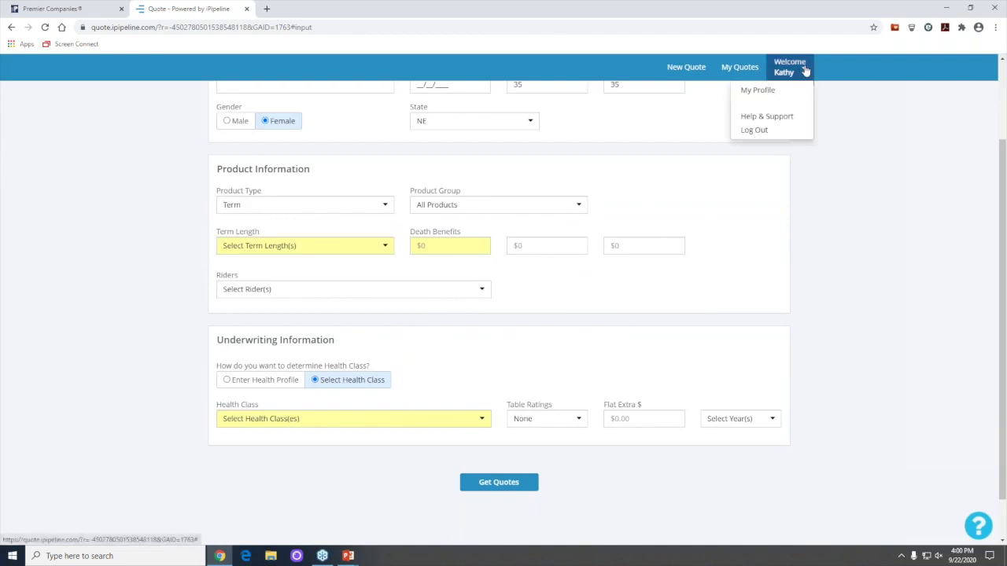
pyautogui.click(755, 91)
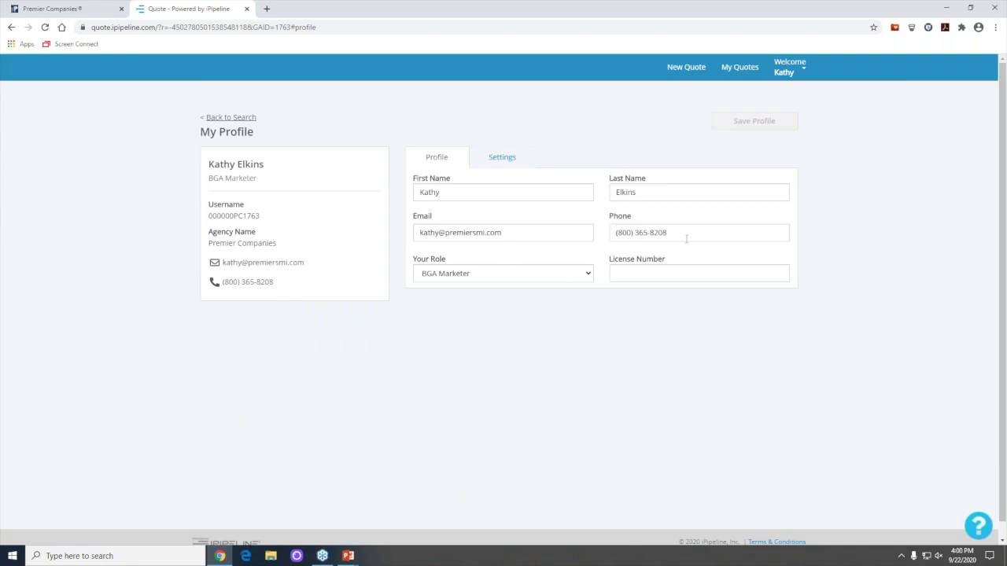
pyautogui.click(502, 160)
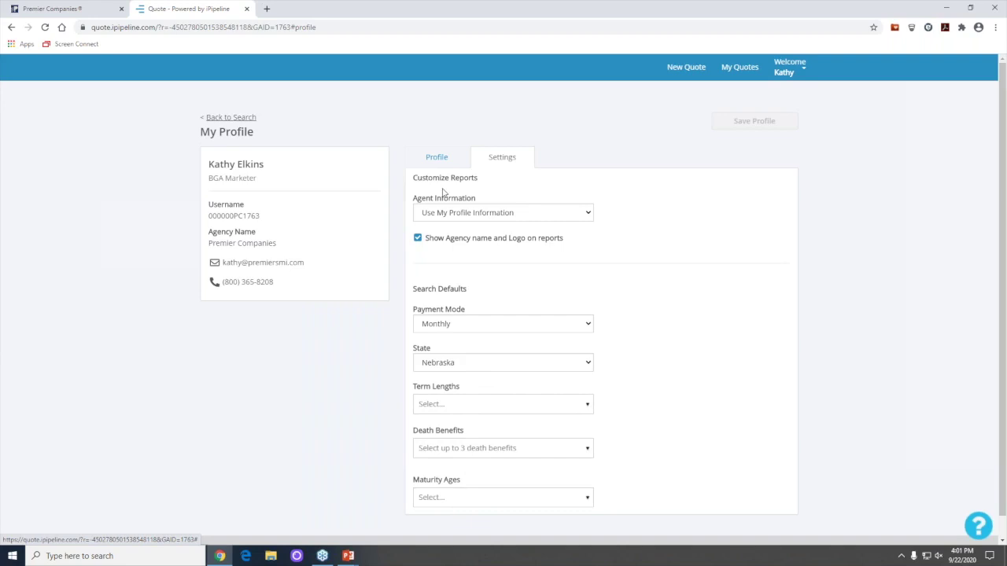
pyautogui.click(435, 160)
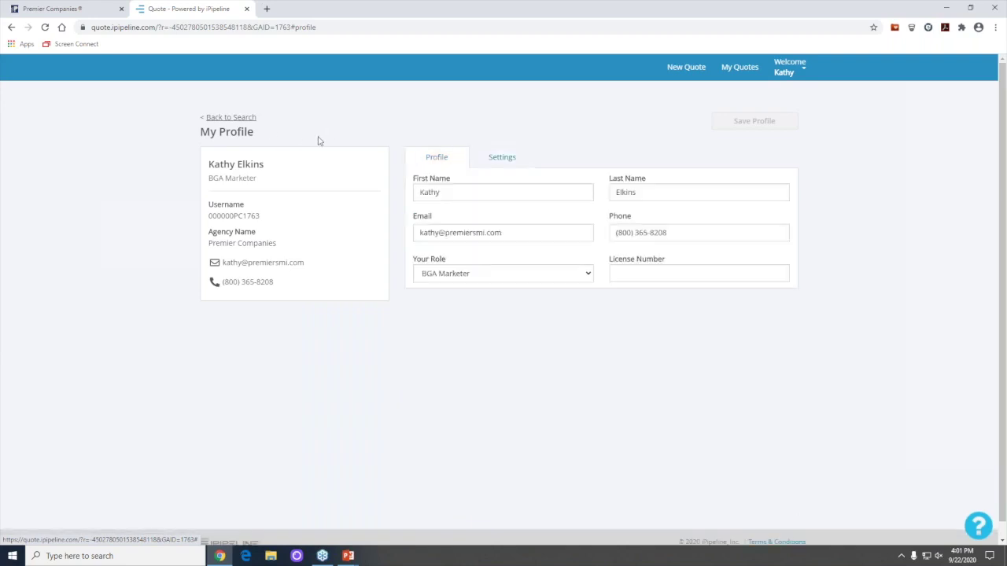
pyautogui.click(228, 118)
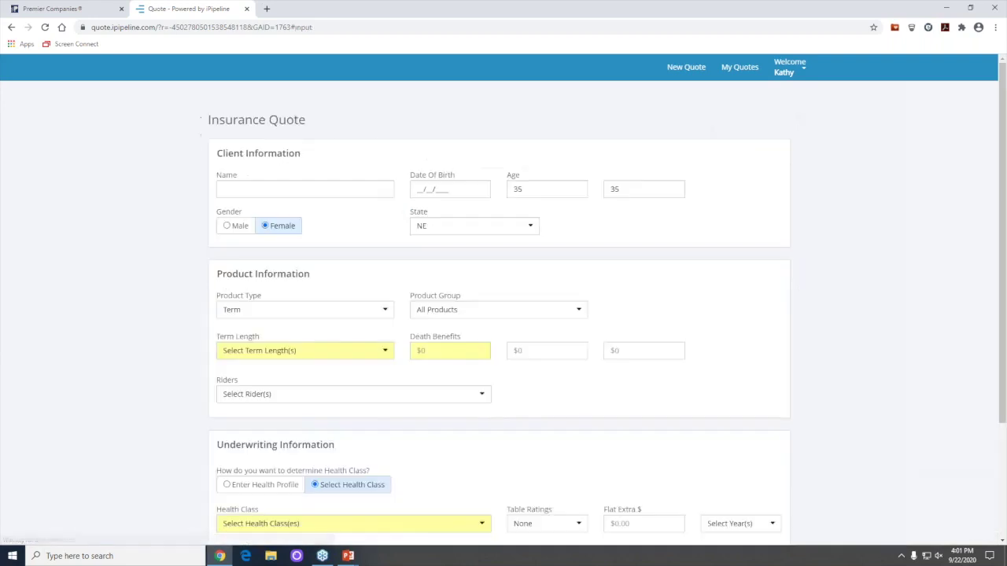
pyautogui.scroll(-2, 401, 251)
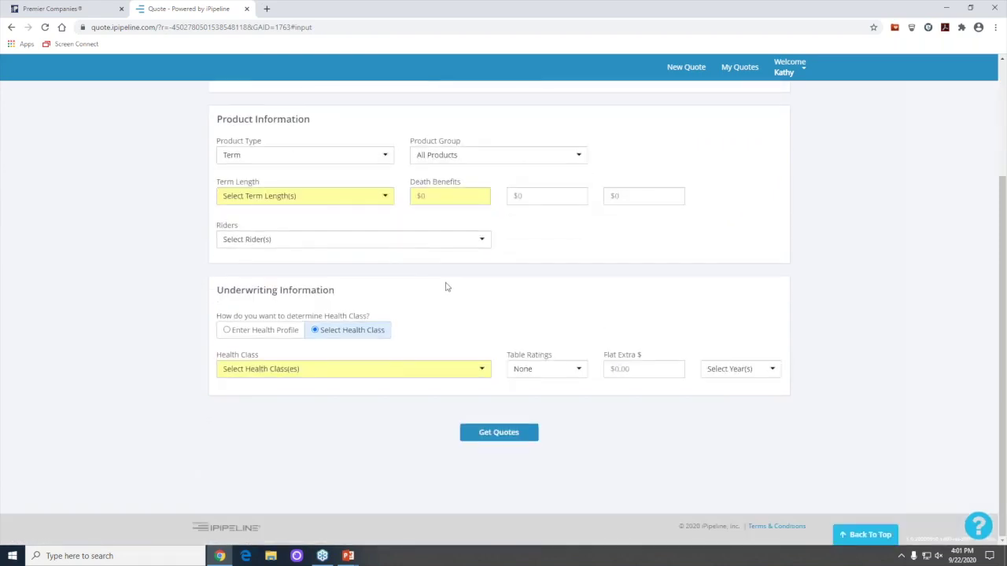
pyautogui.scroll(2, 445, 285)
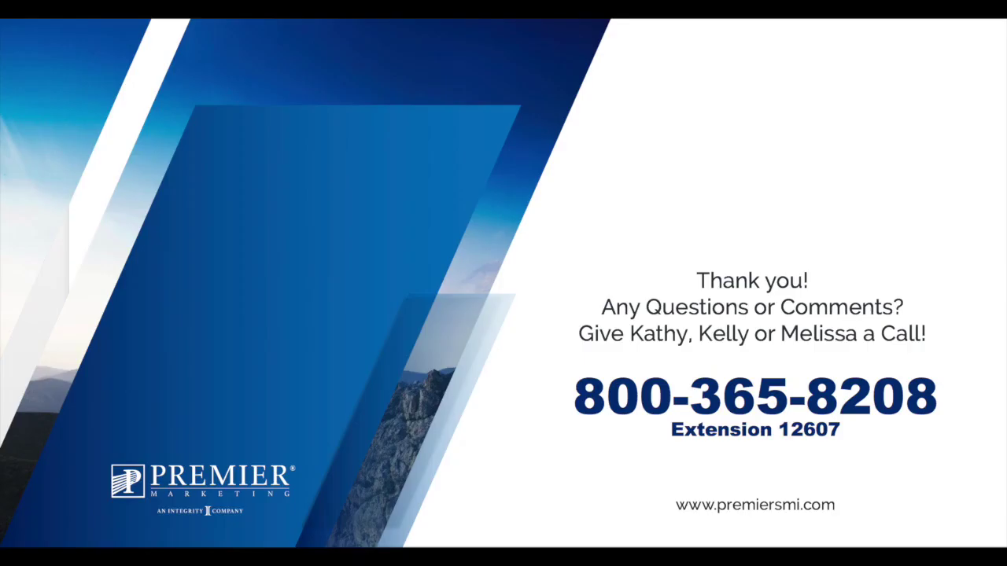